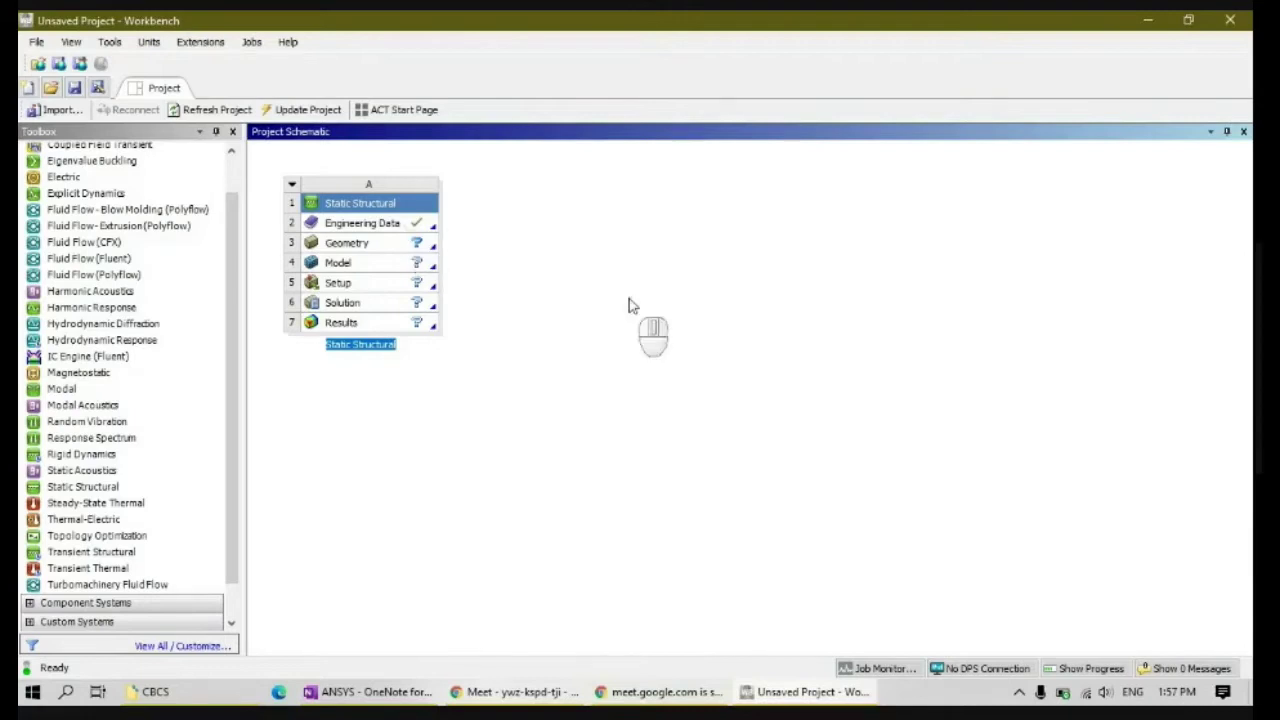
Create a new SpaceClaim geometry for the Static Structural system.
left_click(398, 250)
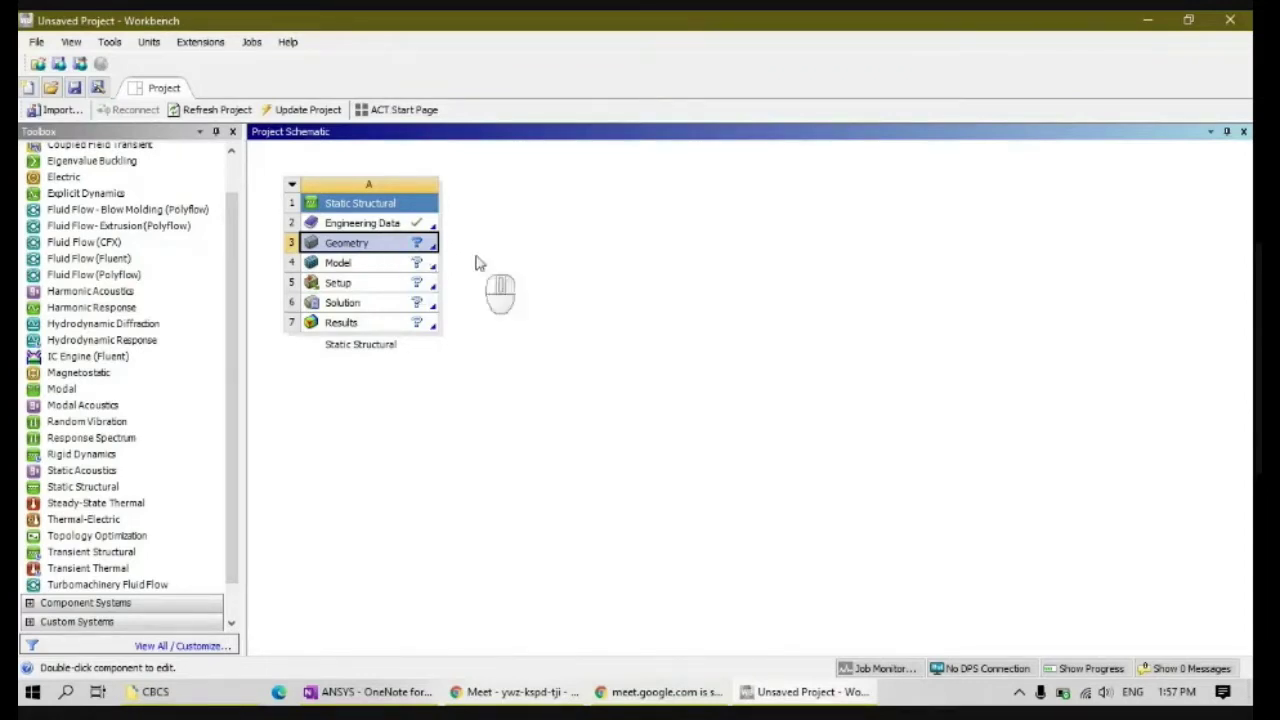
right_click(415, 248)
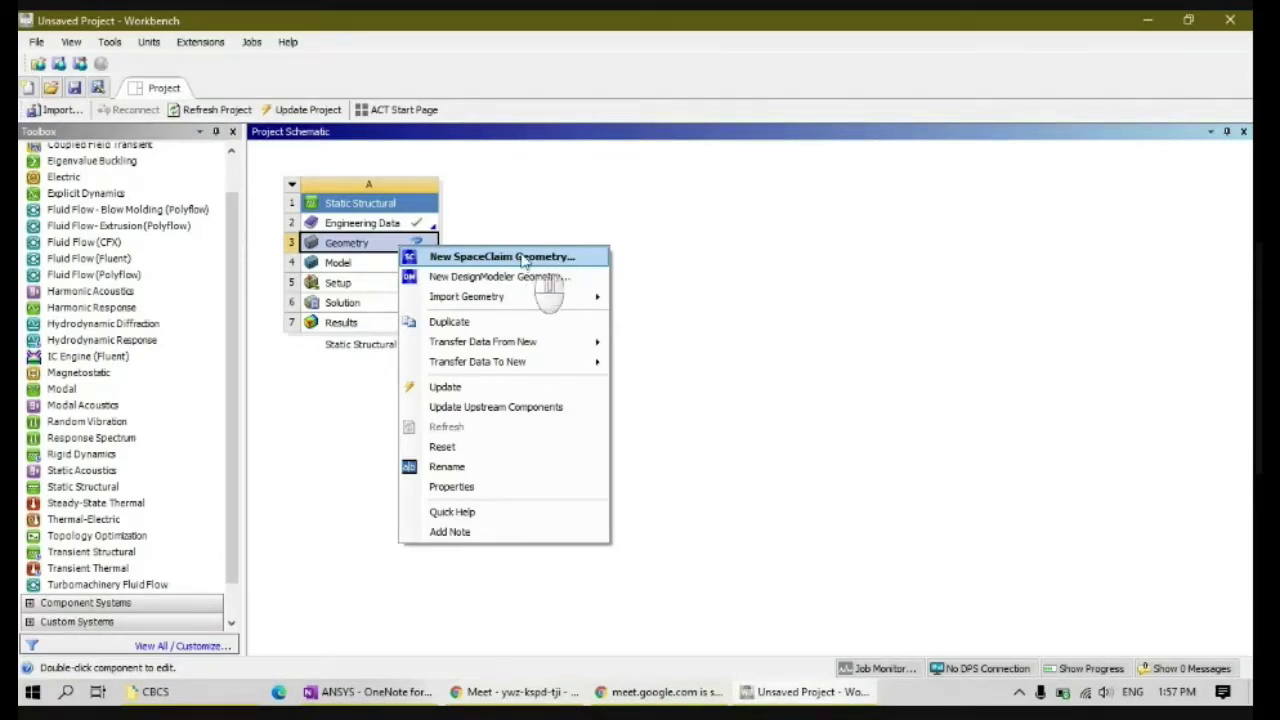
left_click(523, 258)
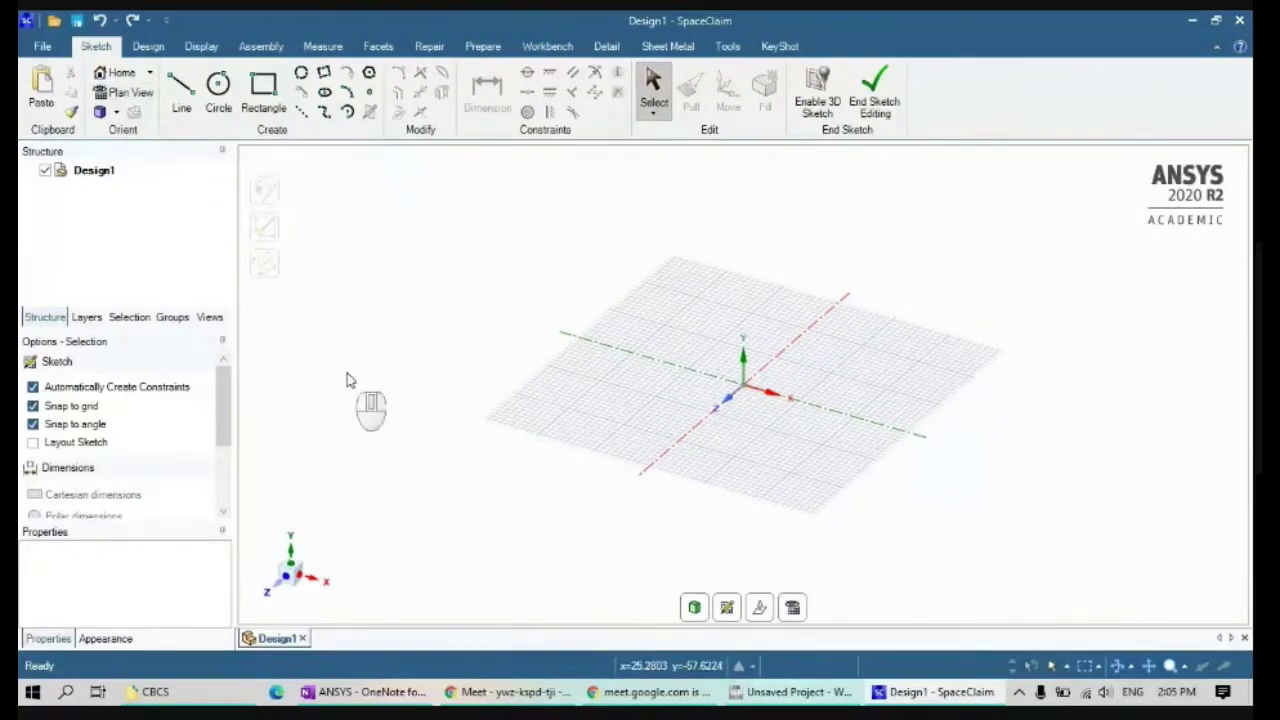
Face the sketch plane in plan view and sketch a rectangle about 29 by 18 mm with one corner at the origin.
left_click(140, 96)
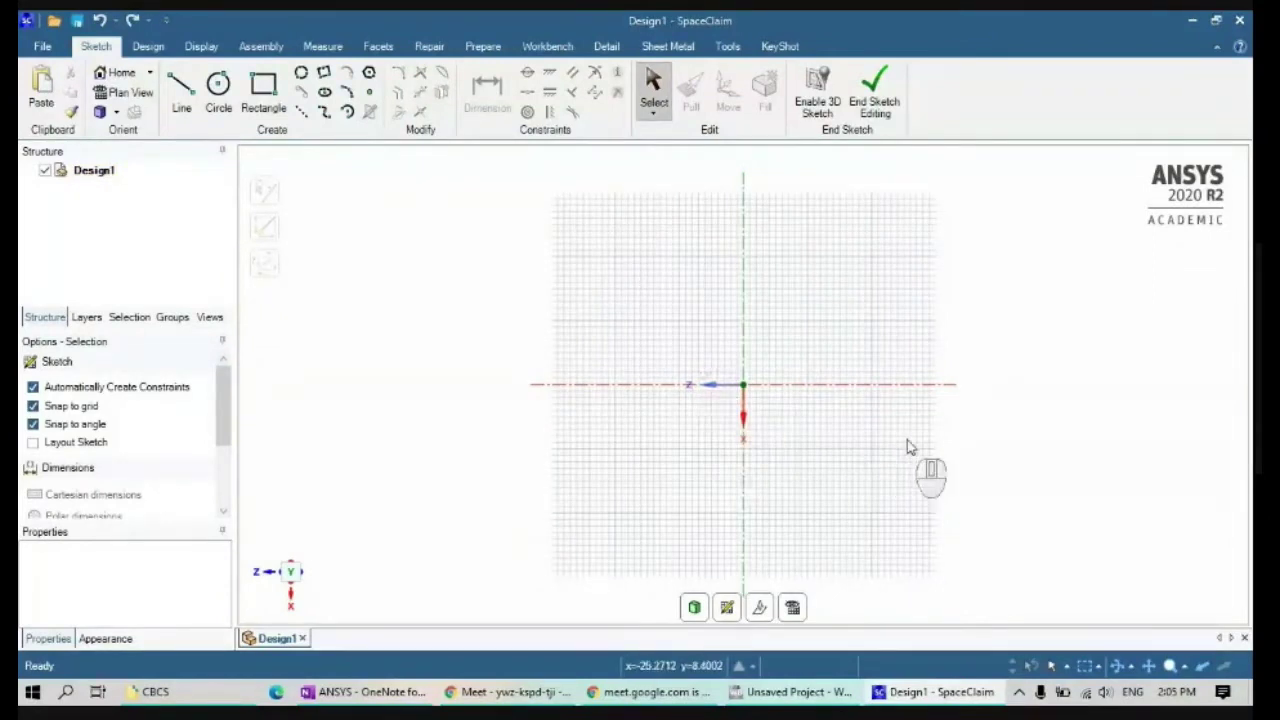
scroll(910, 447, "up", 5)
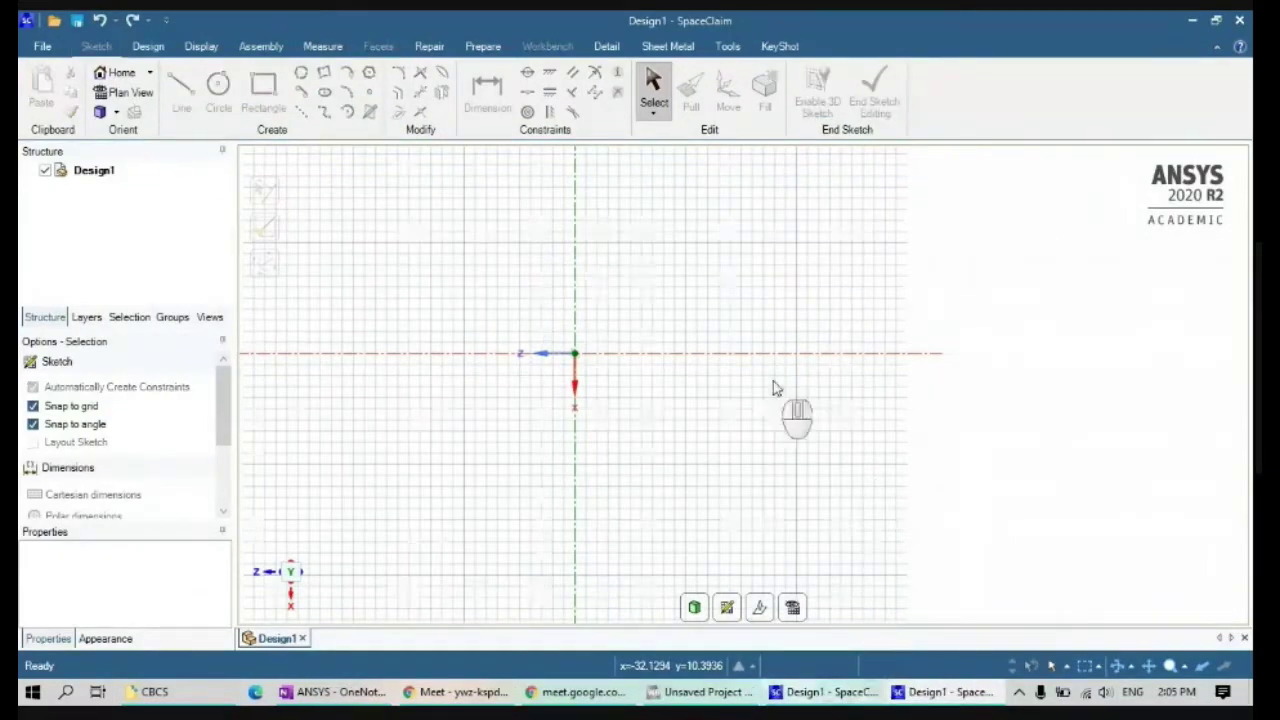
scroll(766, 395, "up", 2)
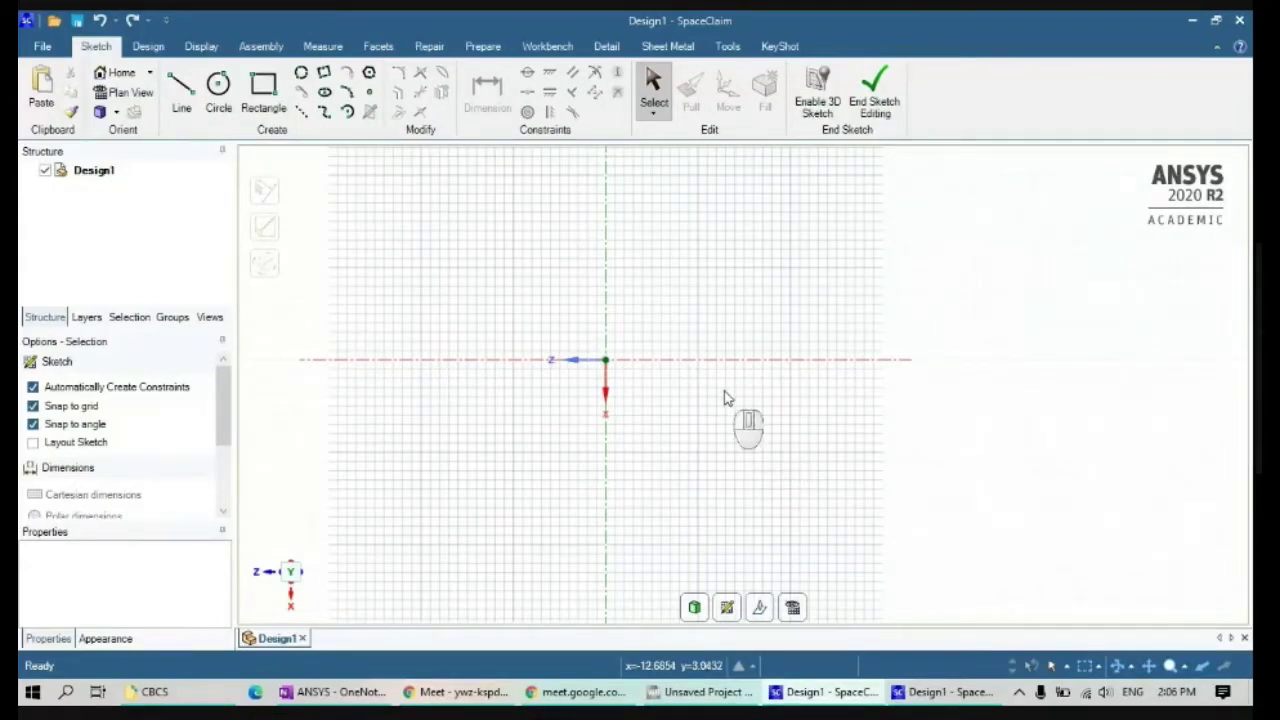
left_click(286, 108)
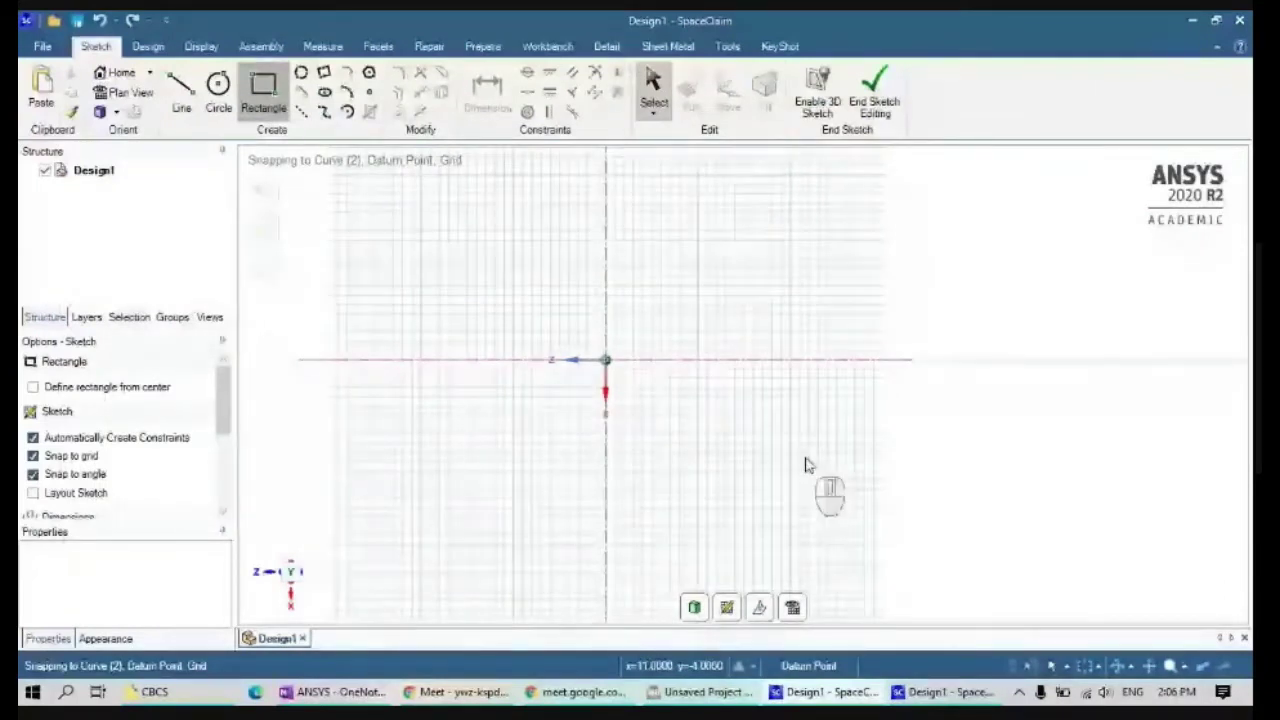
left_click(605, 360)
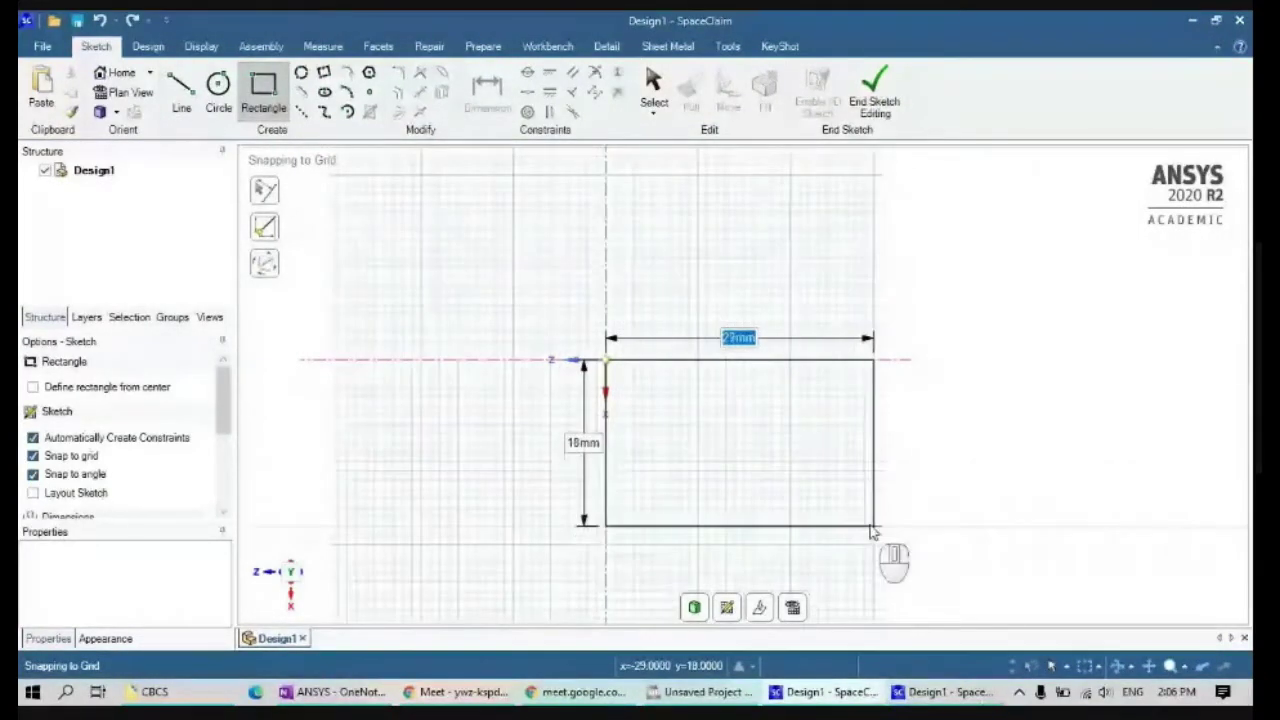
left_click(873, 525)
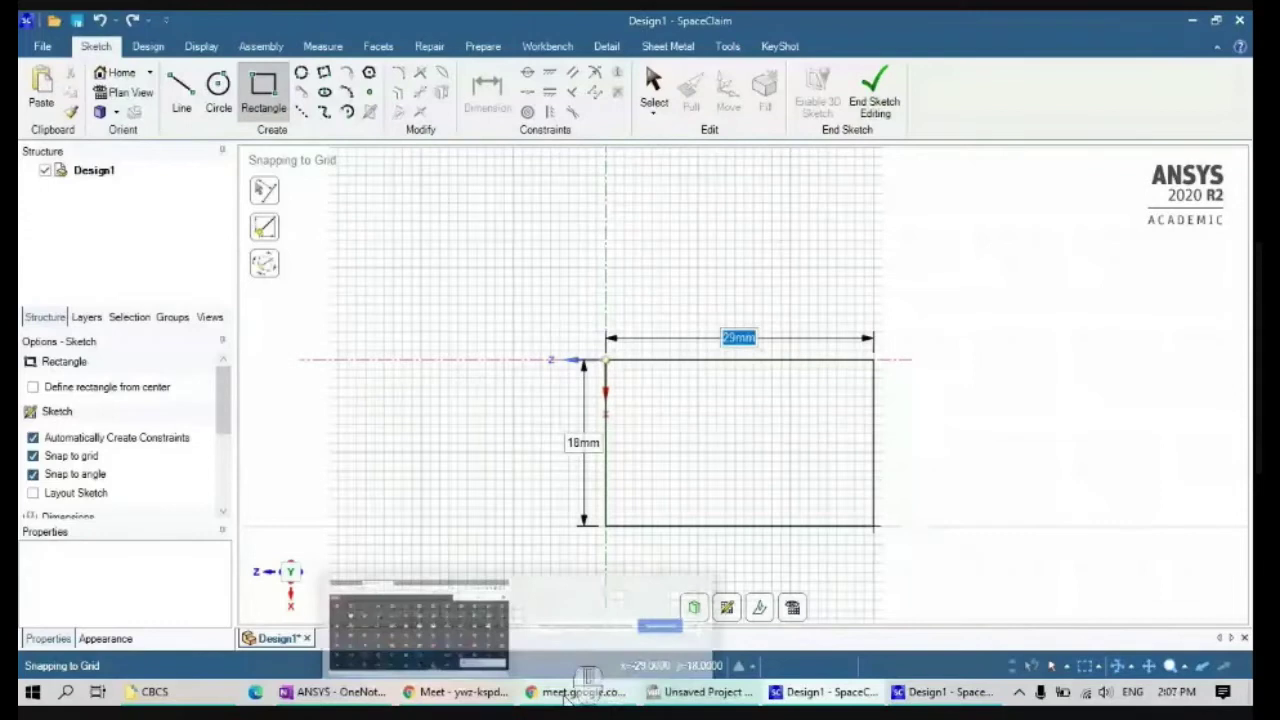
left_click(568, 697)
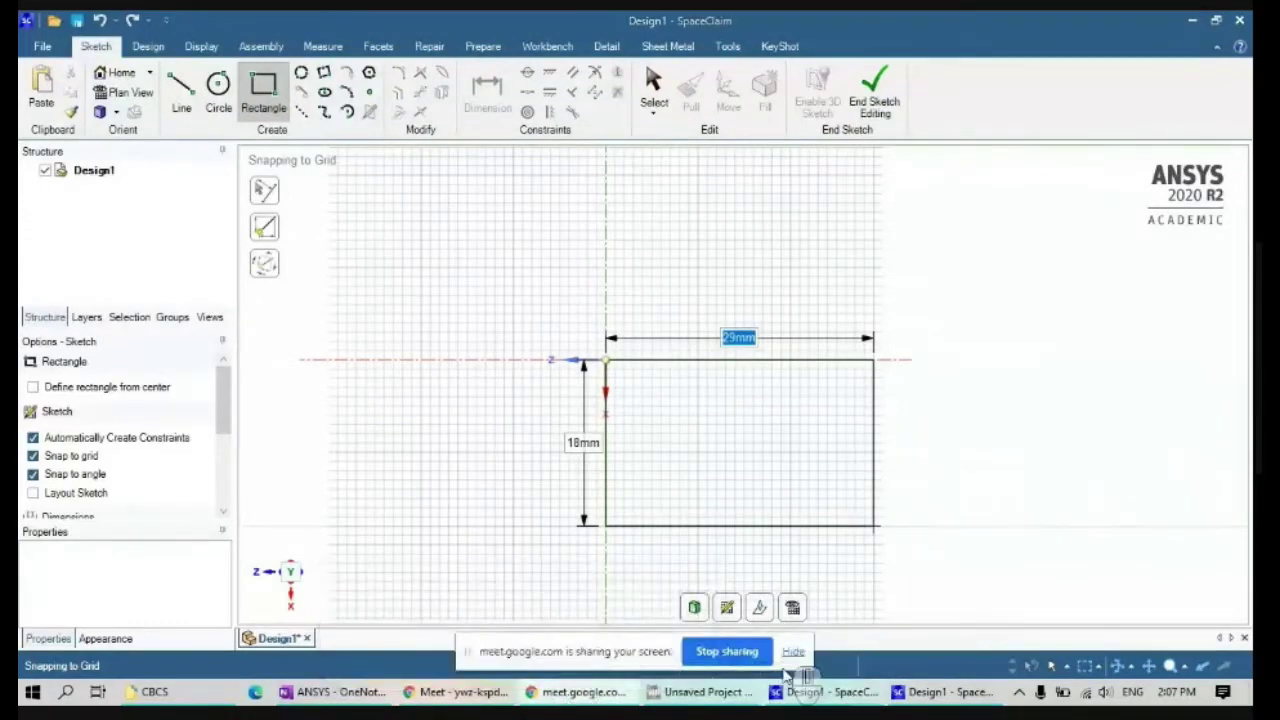
left_click(792, 653)
left_click(792, 653)
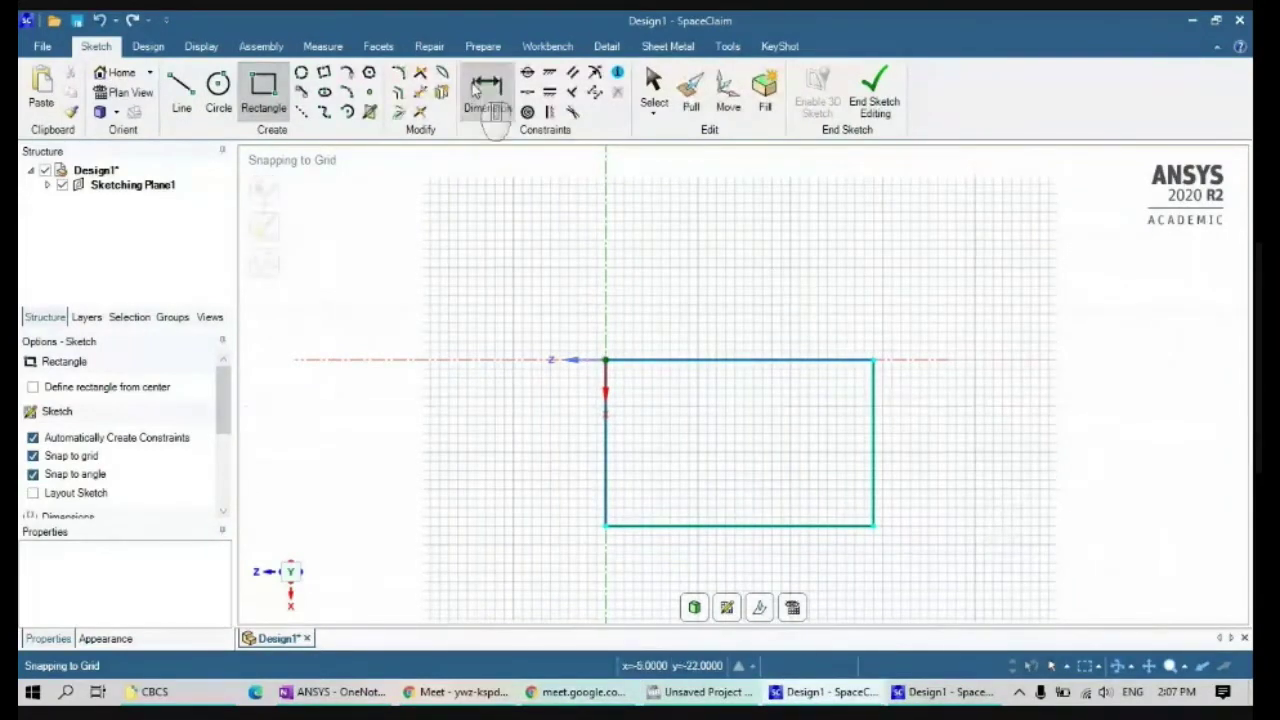
Dimension the rectangle's upper horizontal edge and its left vertical edge.
left_click(482, 96)
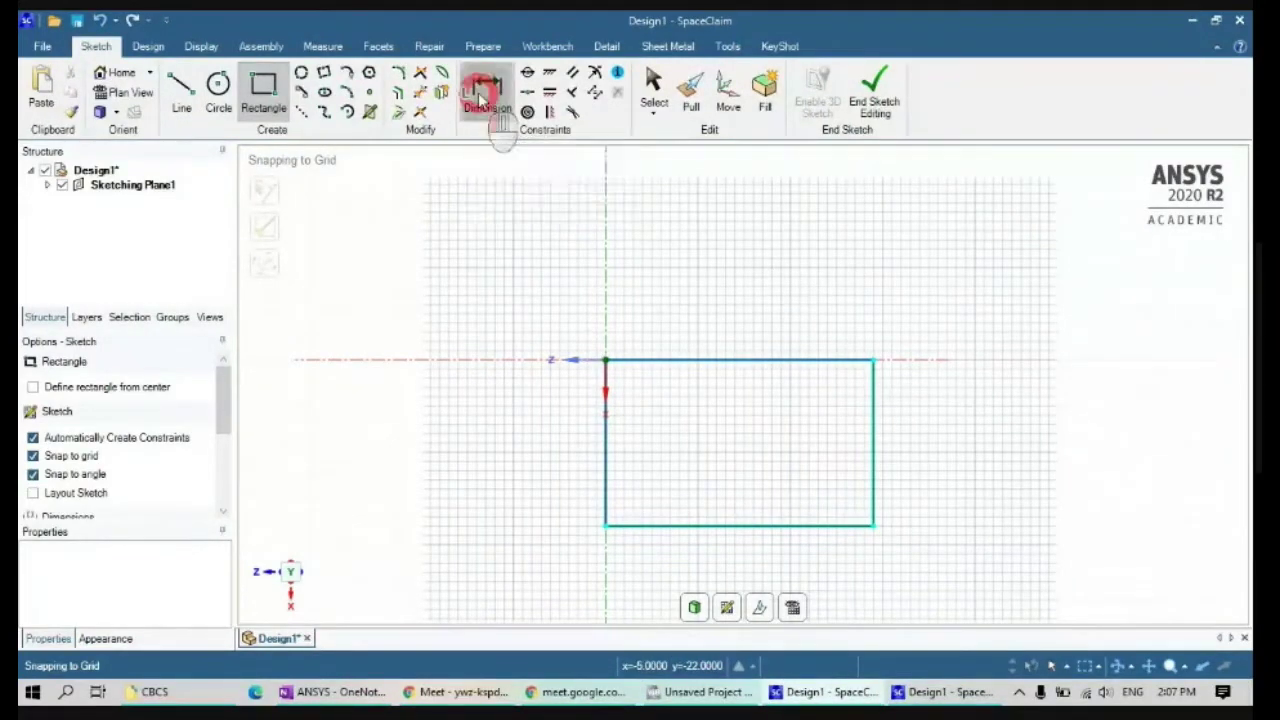
left_click(480, 100)
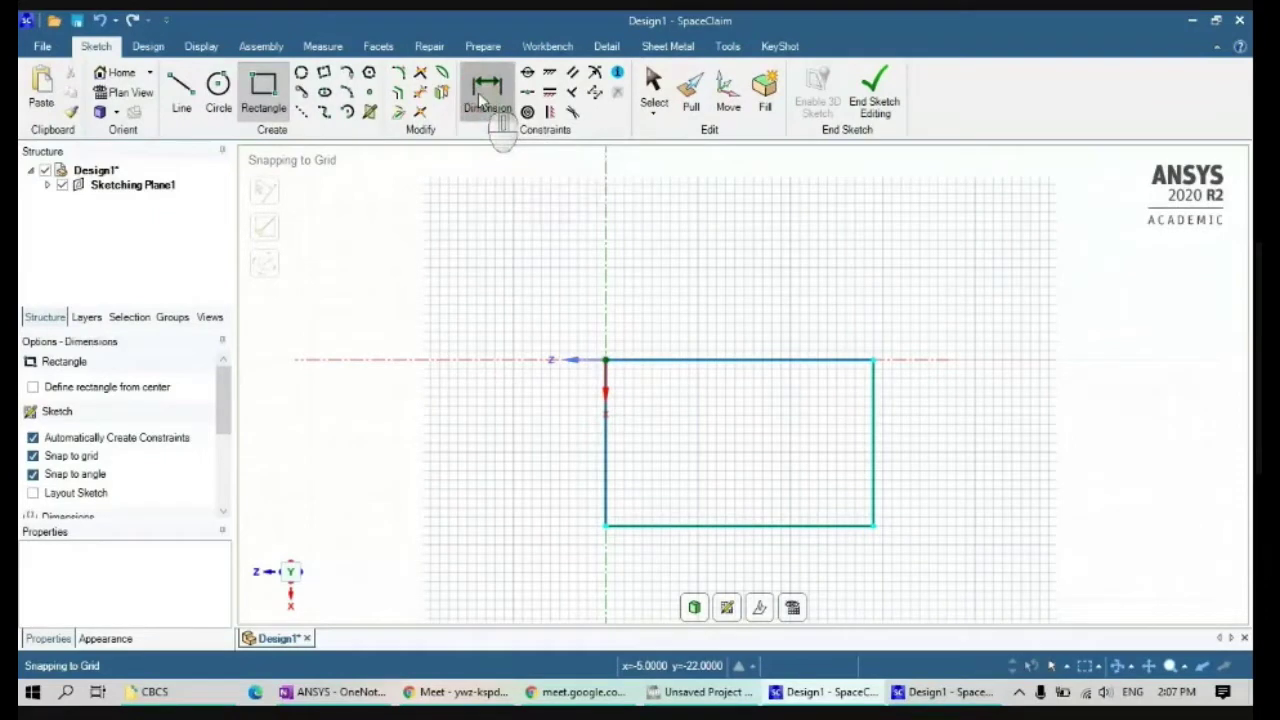
left_click(765, 361)
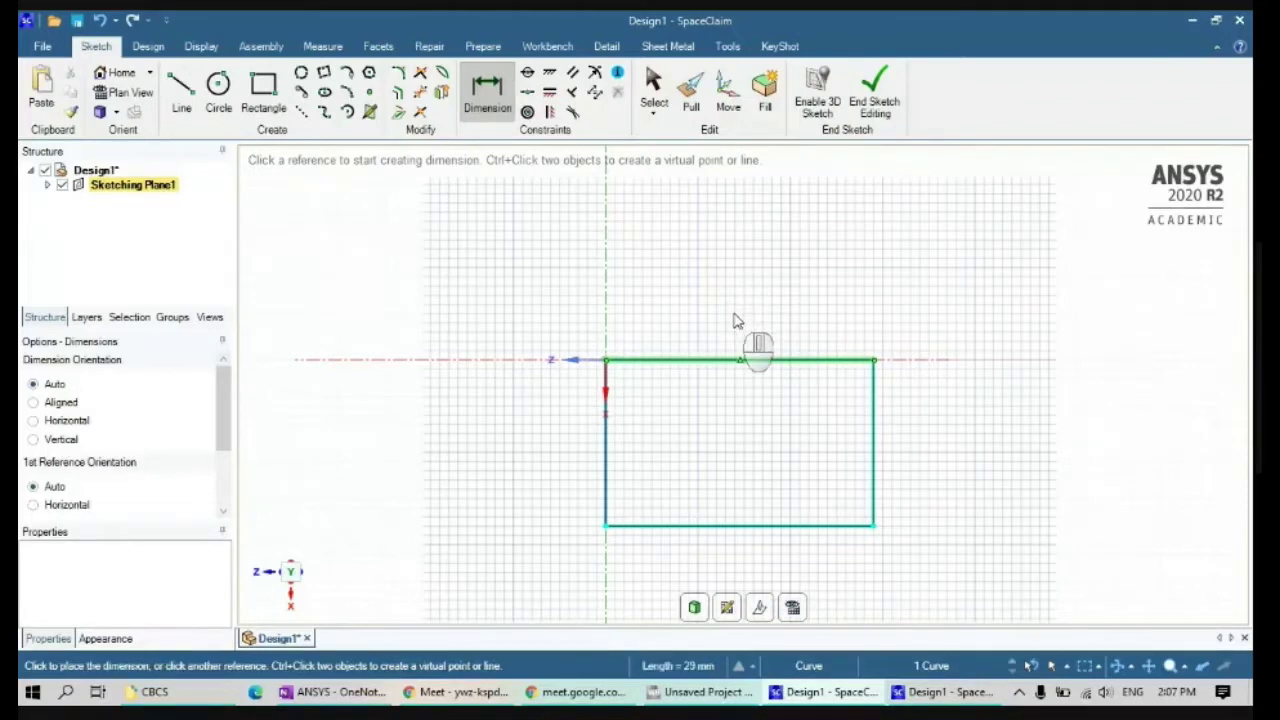
left_click(732, 312)
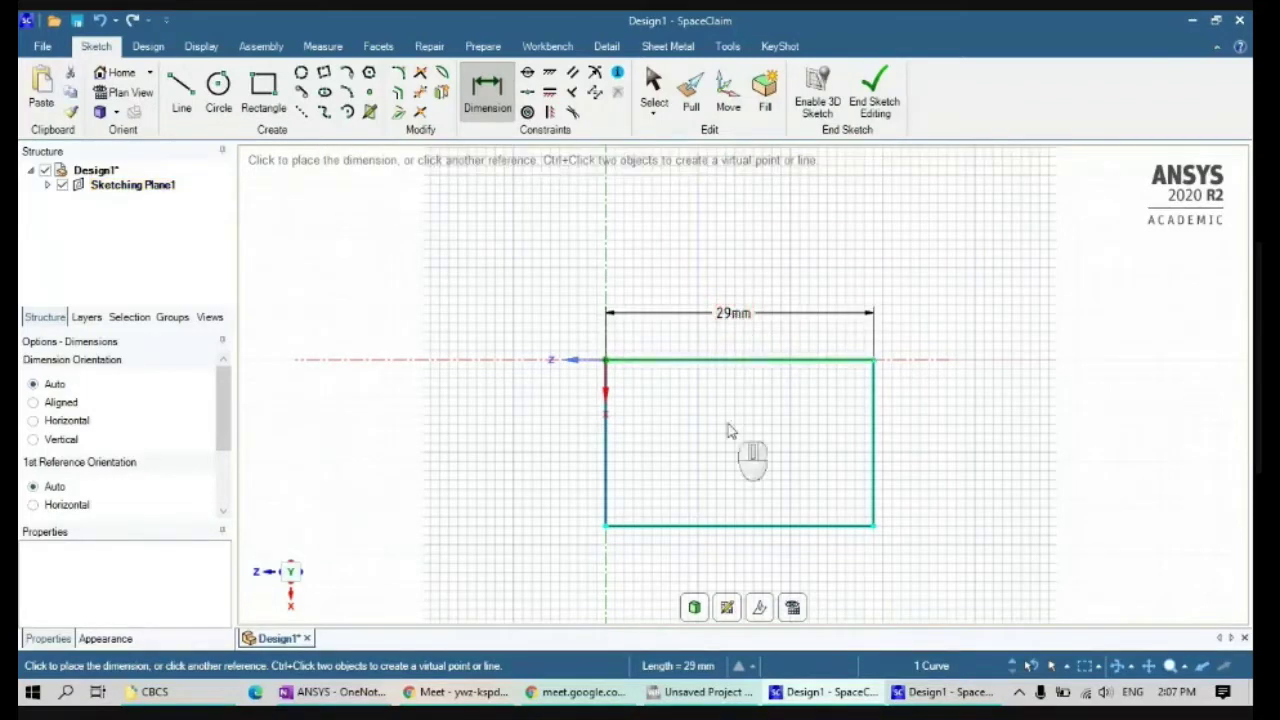
left_click(606, 455)
left_click(556, 454)
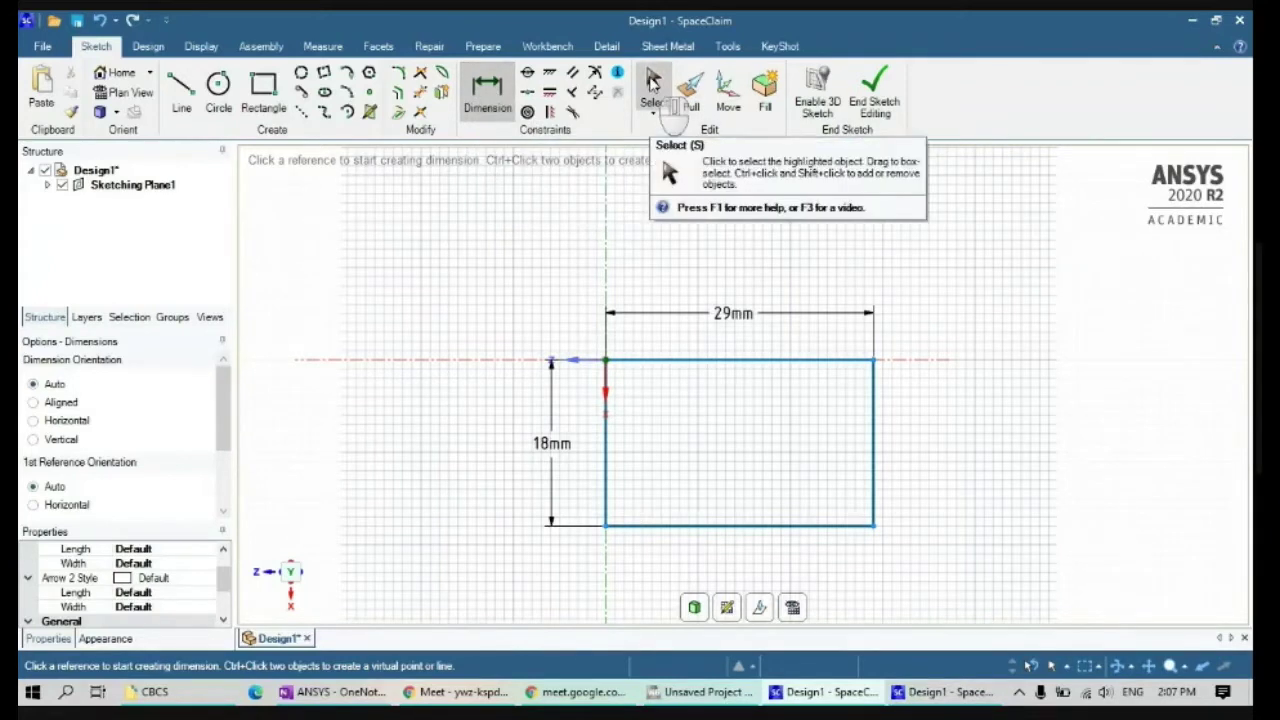
Set the rectangle's horizontal dimension to 300 mm and its vertical dimension to 200 mm.
left_click(652, 80)
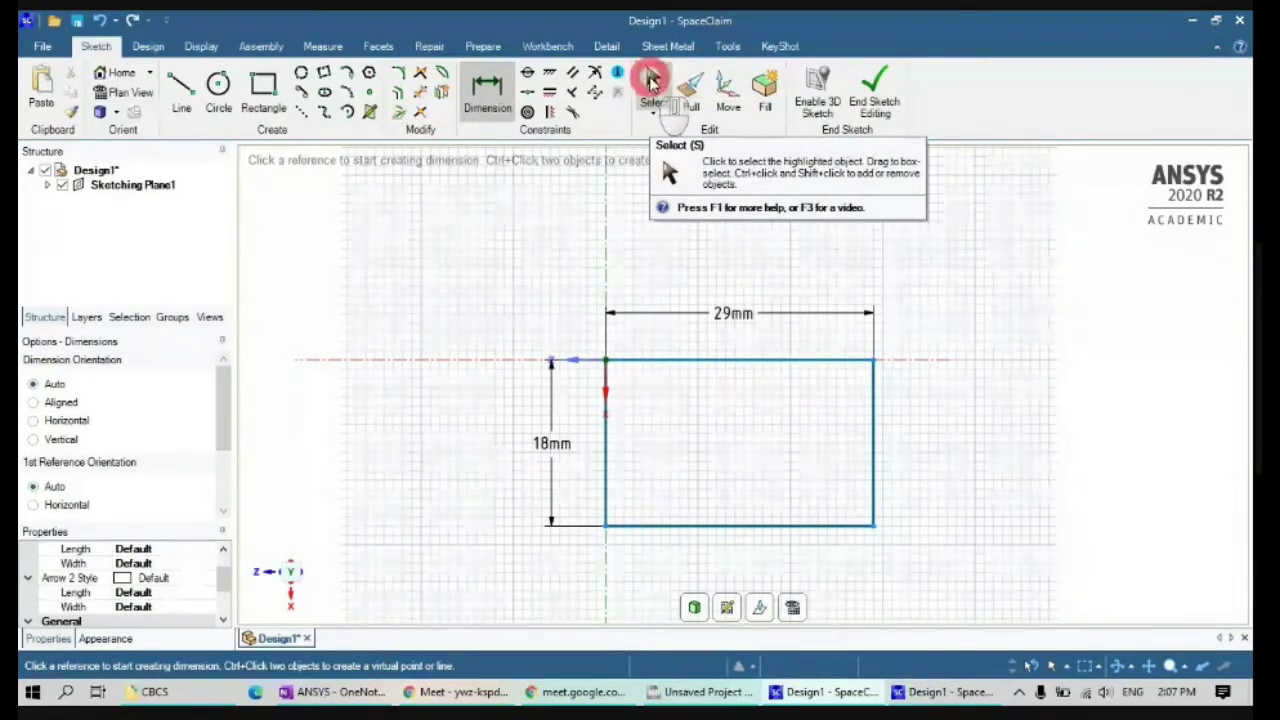
left_click(729, 315)
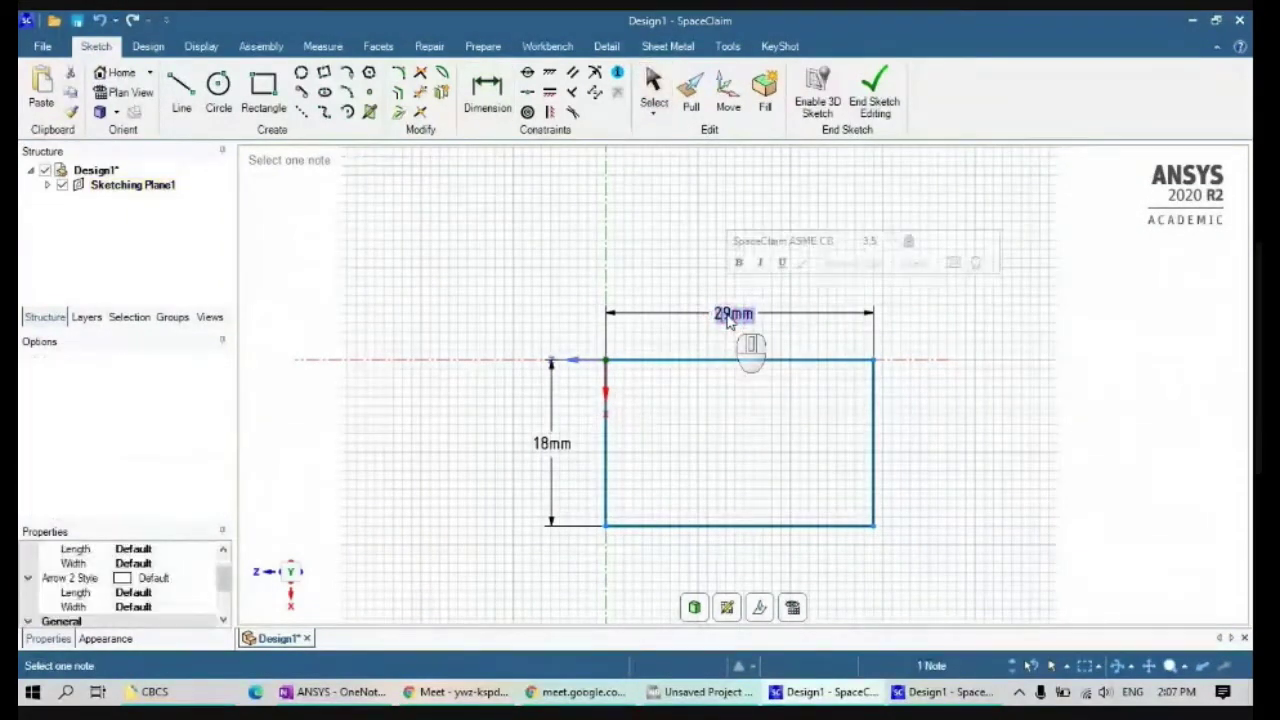
type("300")
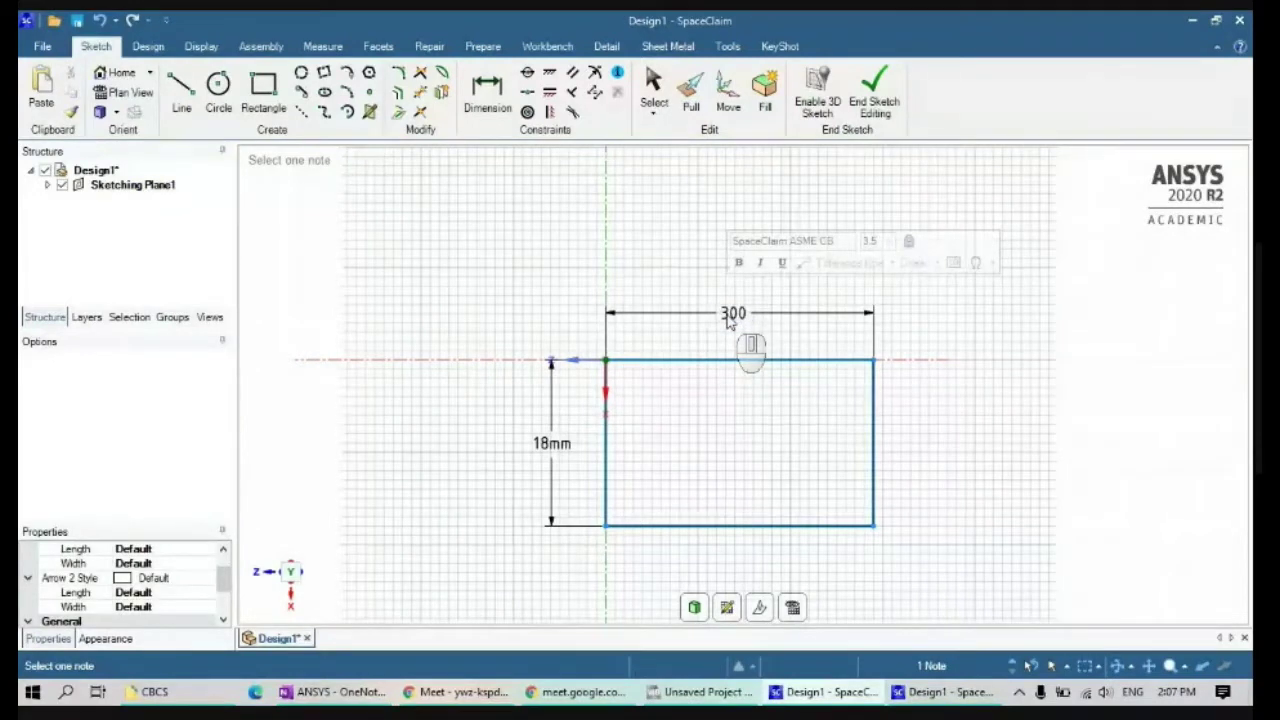
key("Return")
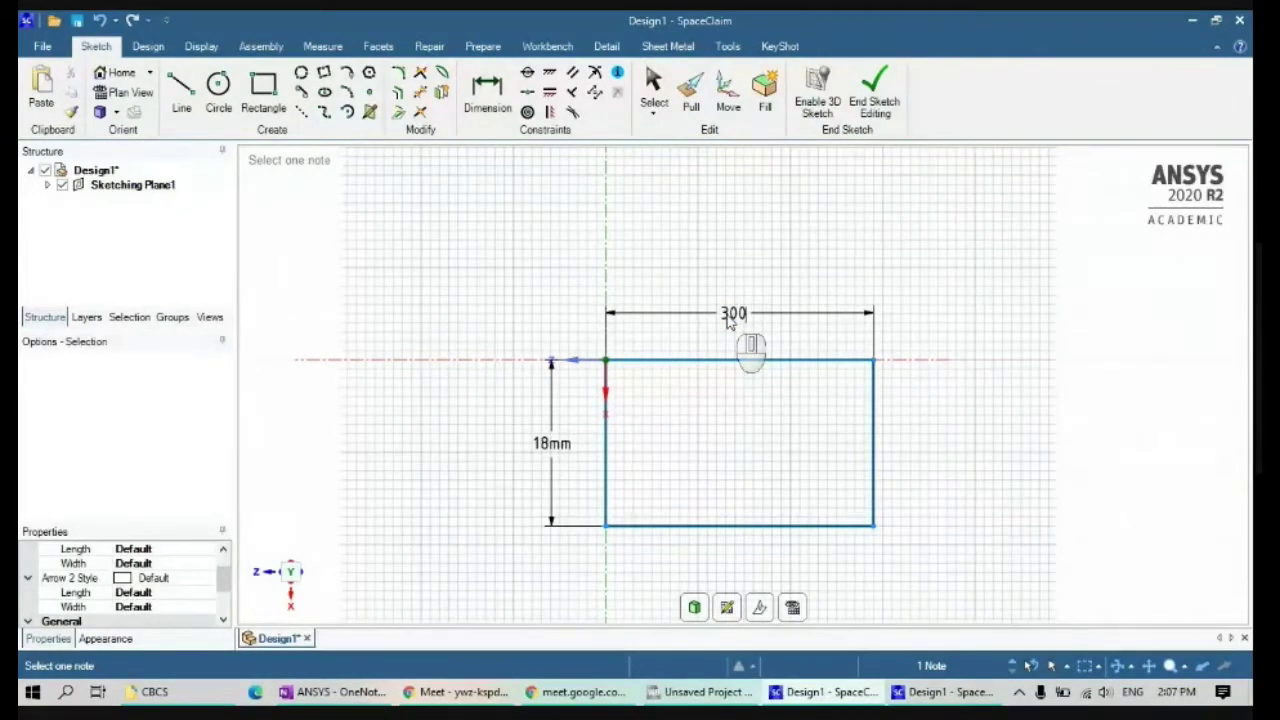
double_click(553, 445)
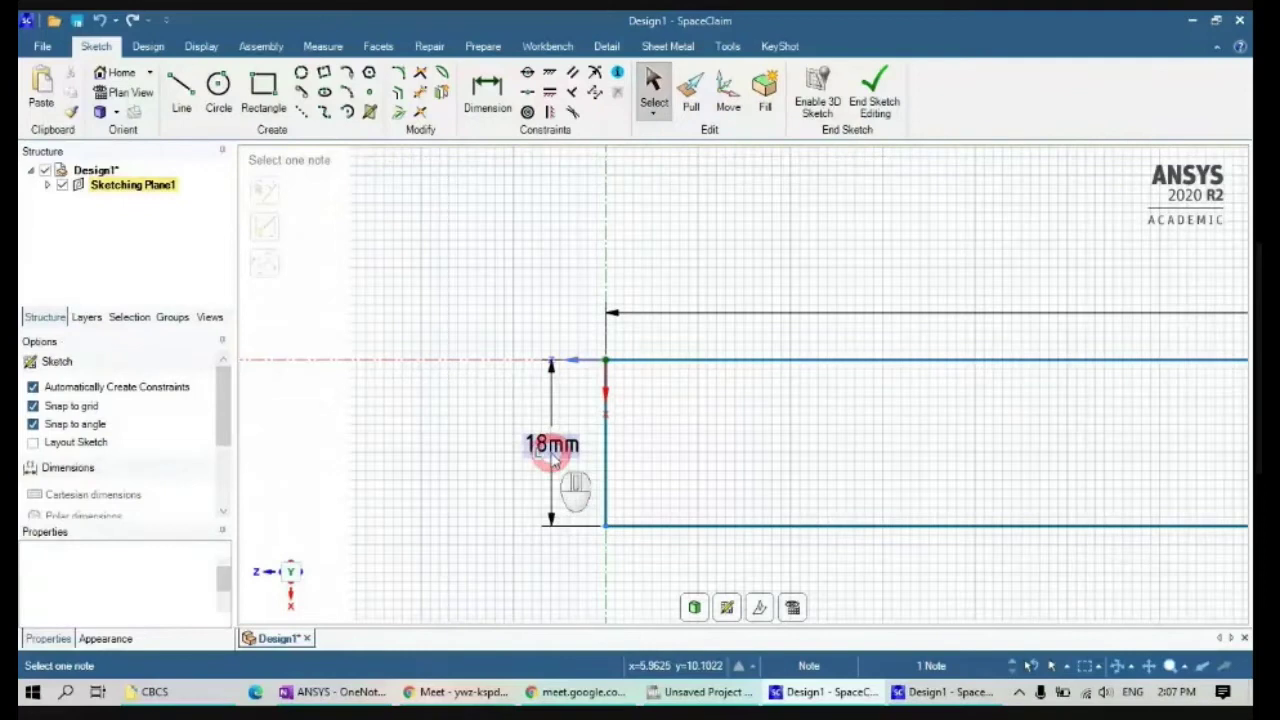
type("20")
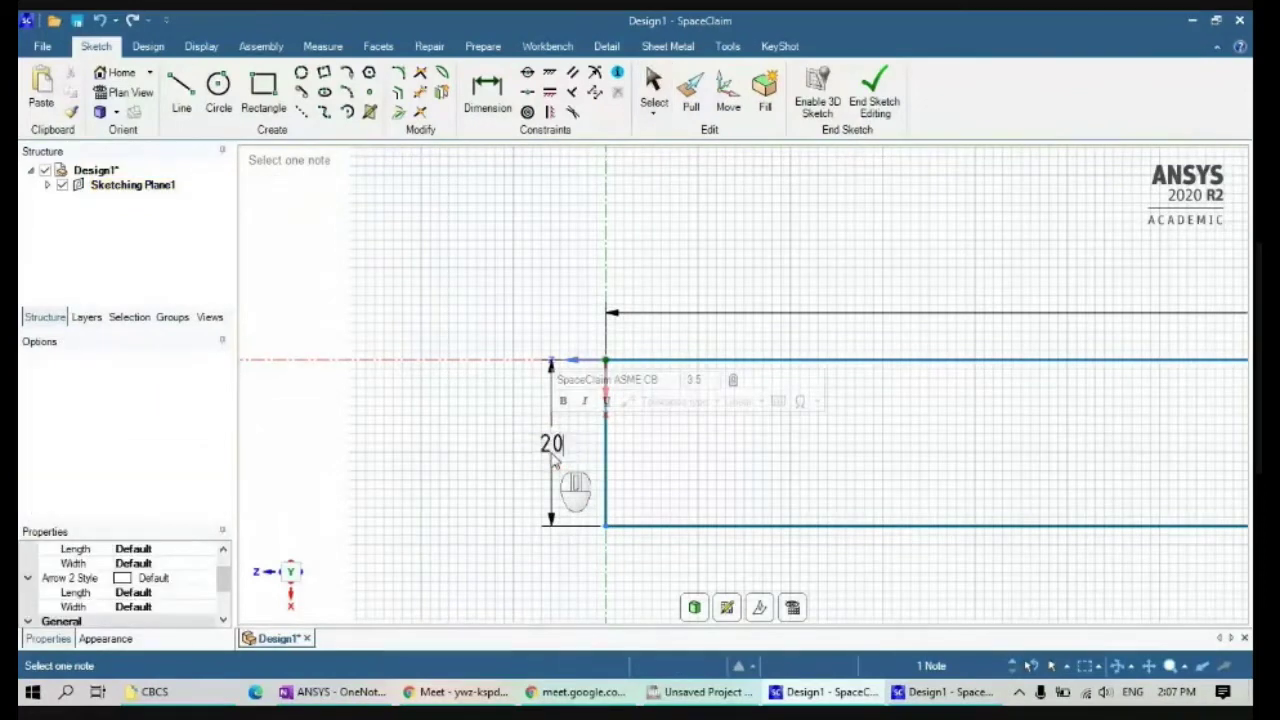
type("0")
key("Return")
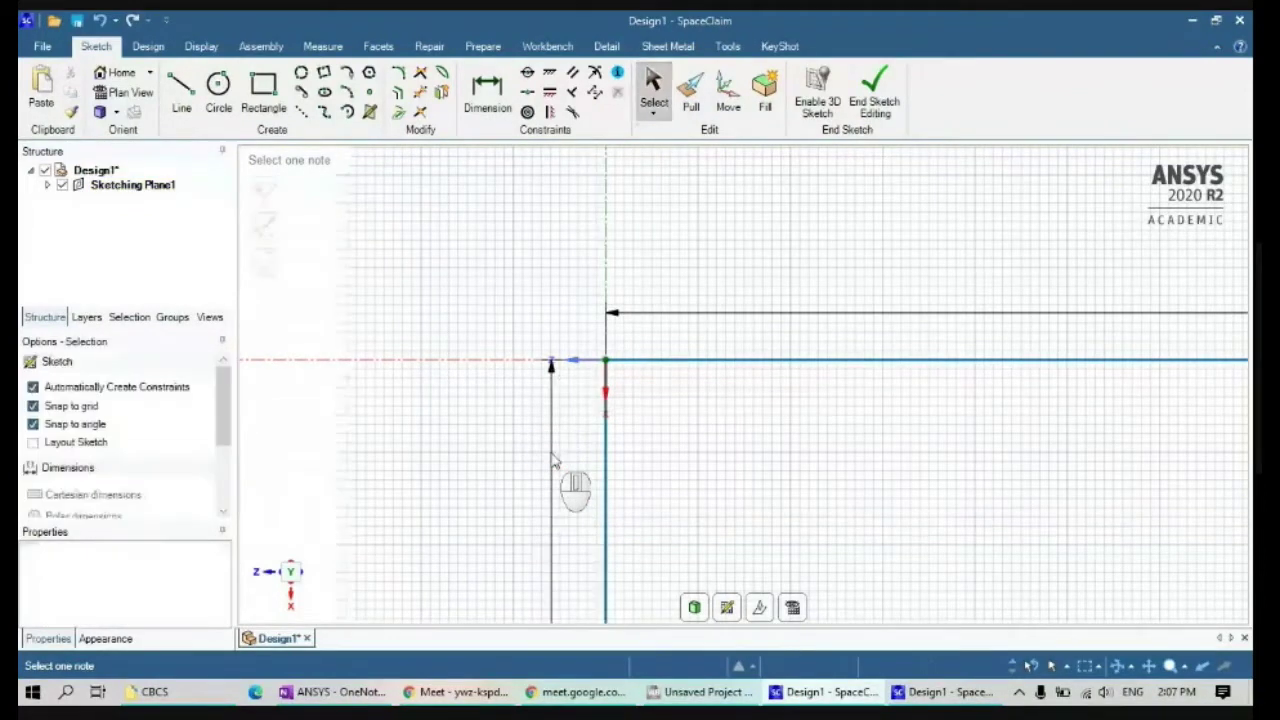
Bring the whole resized rectangle into view to examine its shape and both dimensions.
scroll(807, 358, "down", 1)
scroll(807, 358, "up", 7)
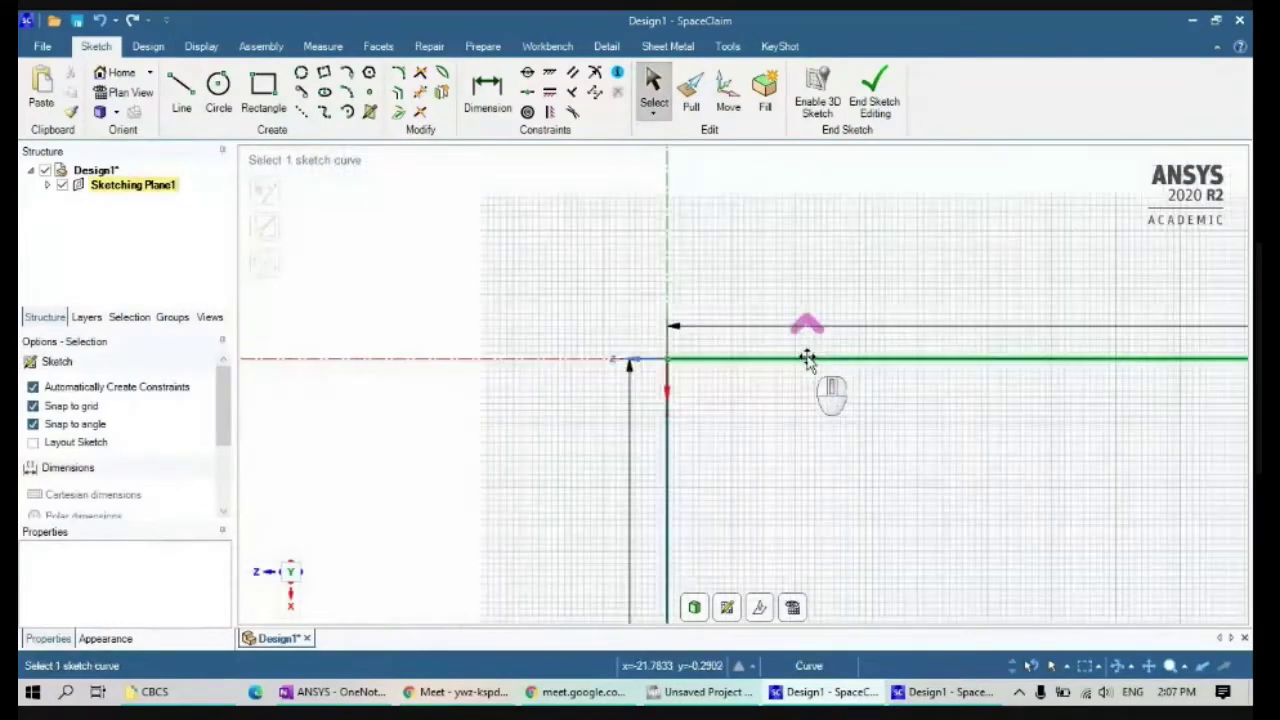
scroll(905, 433, "up", 4)
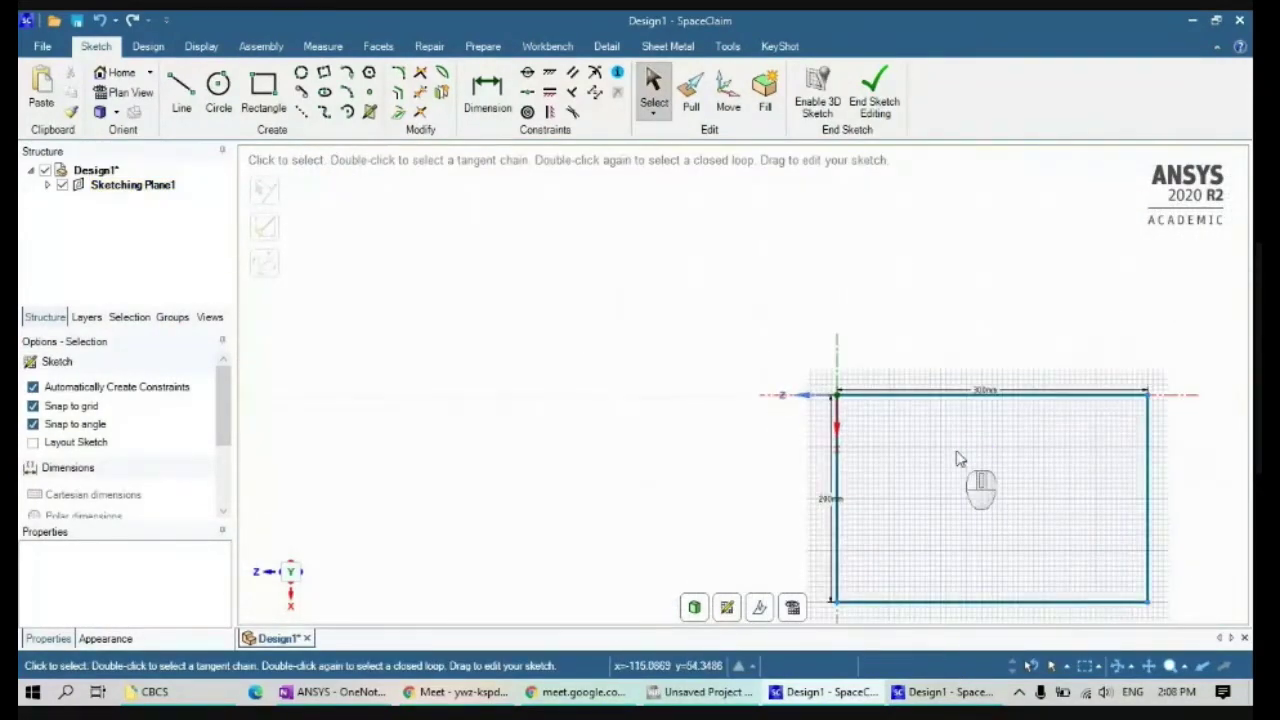
middle_click(956, 451)
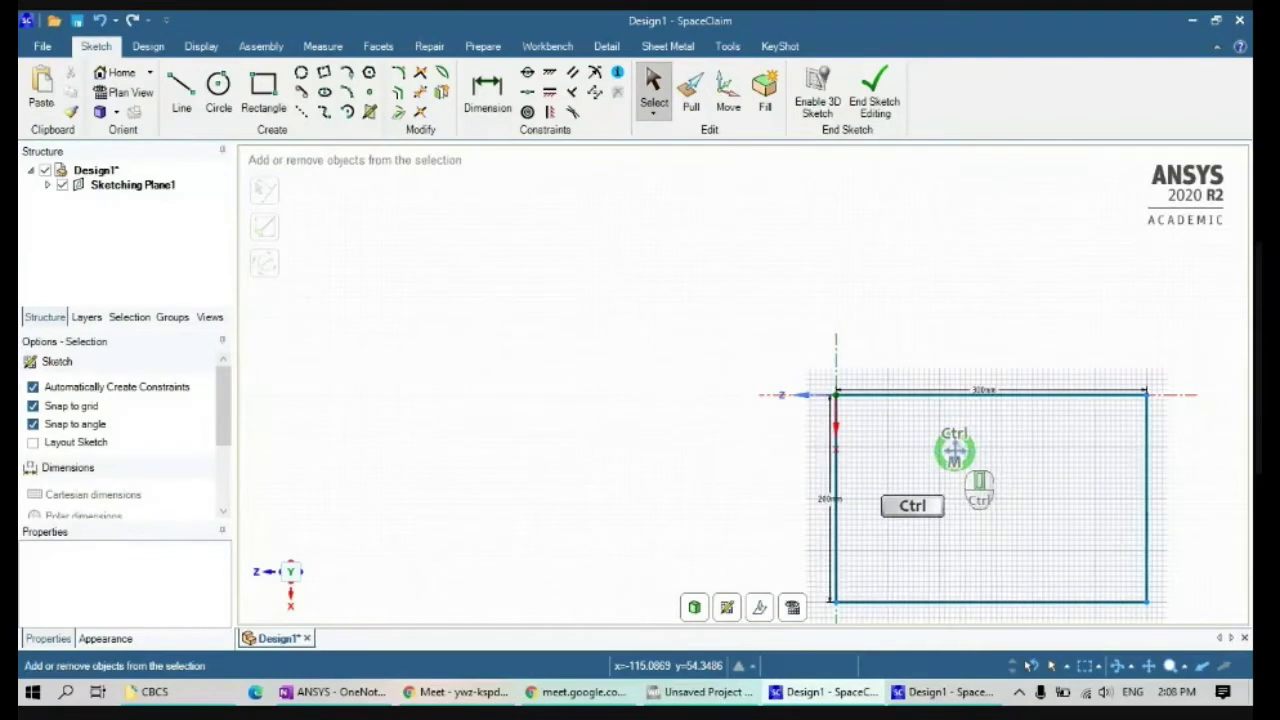
mouse_move(955, 449)
middle_mouse_down("ctrl")
mouse_move(845, 377)
mouse_move(759, 343)
mouse_move(648, 306)
mouse_move(600, 306)
mouse_move(608, 314)
middle_mouse_up("ctrl")
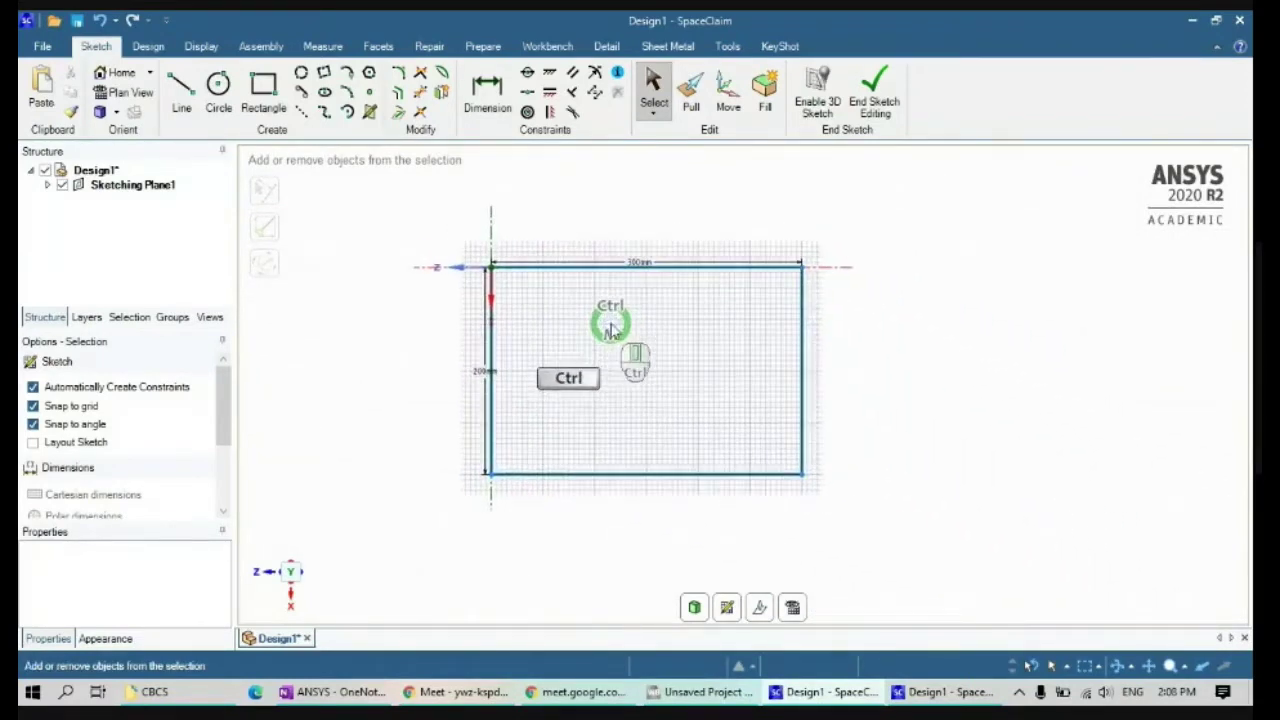
scroll(622, 440, "up", 2)
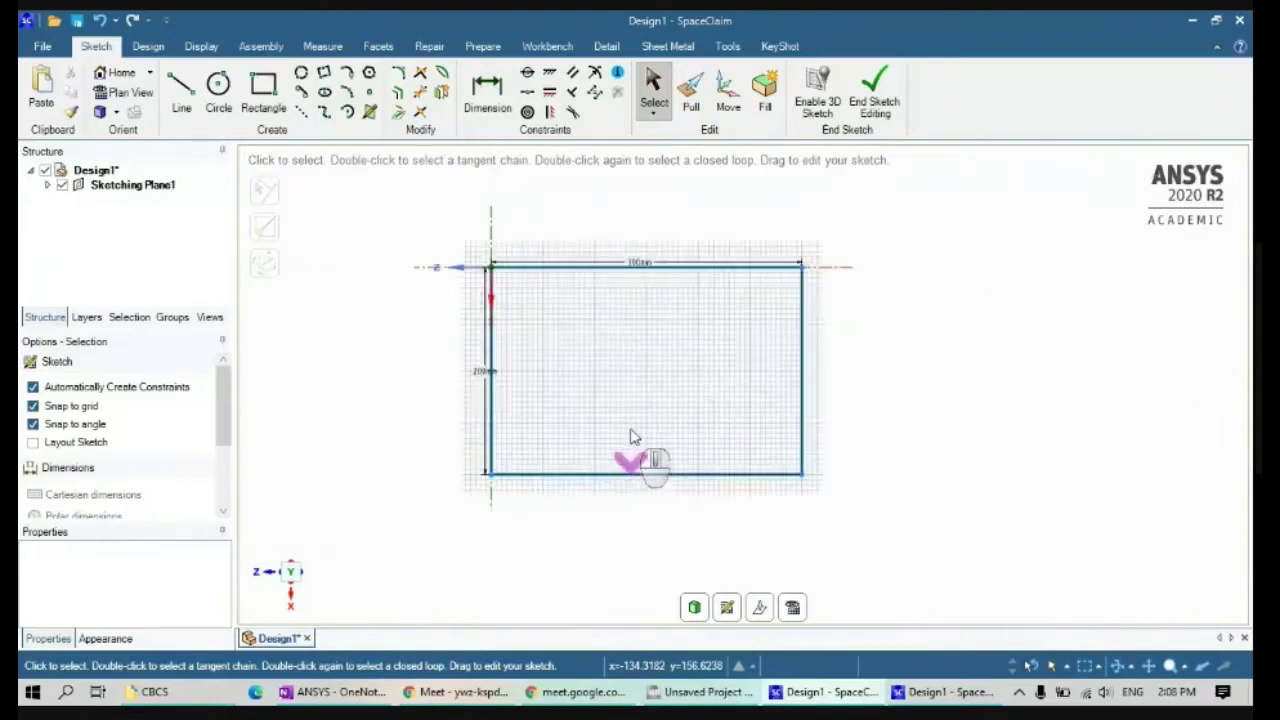
scroll(632, 434, "up", 2)
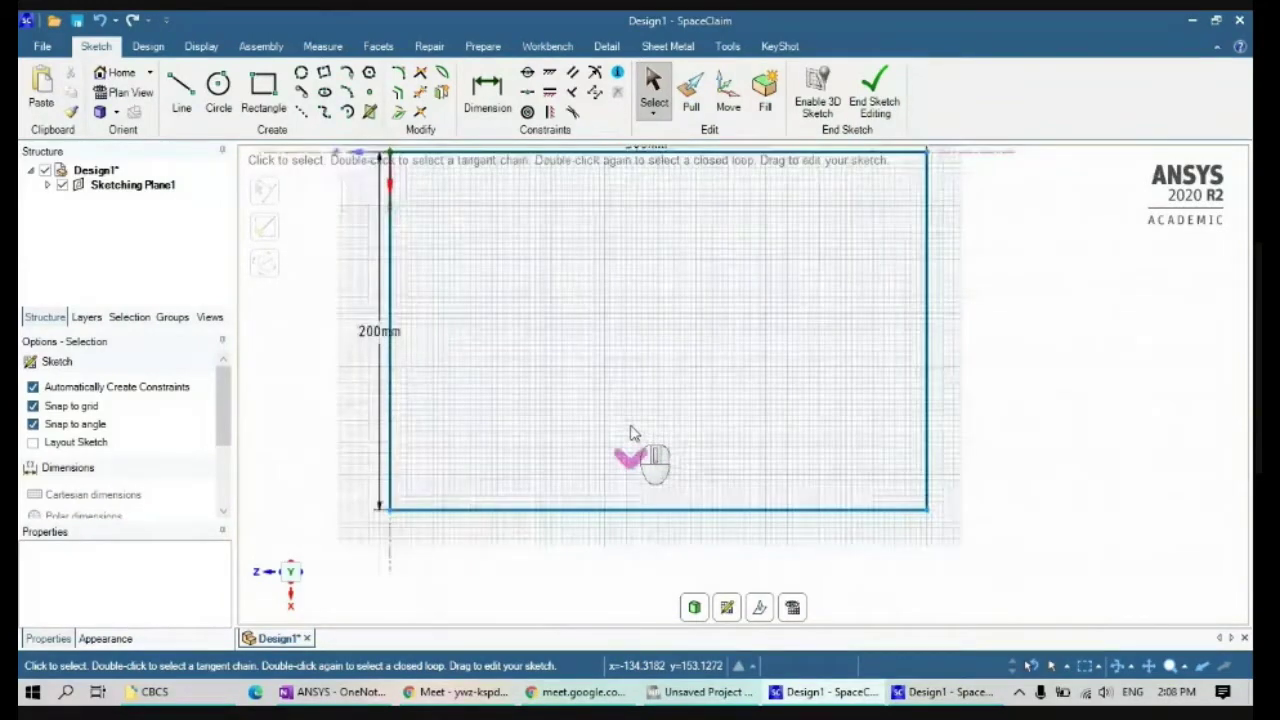
scroll(632, 434, "down", 2)
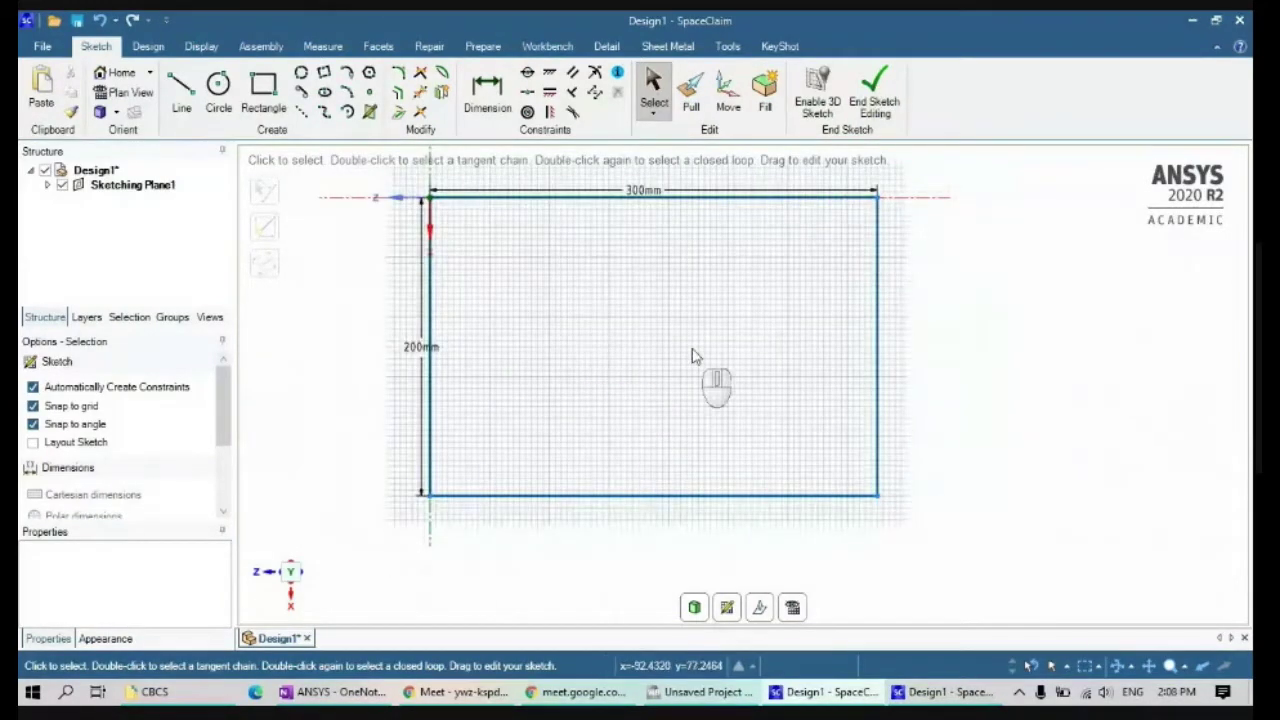
Check the bolt hole data in the OneNote problem statement and sketch two 20 mm diameter circles near the rectangle's lower-left and upper-left corners.
left_click(220, 88)
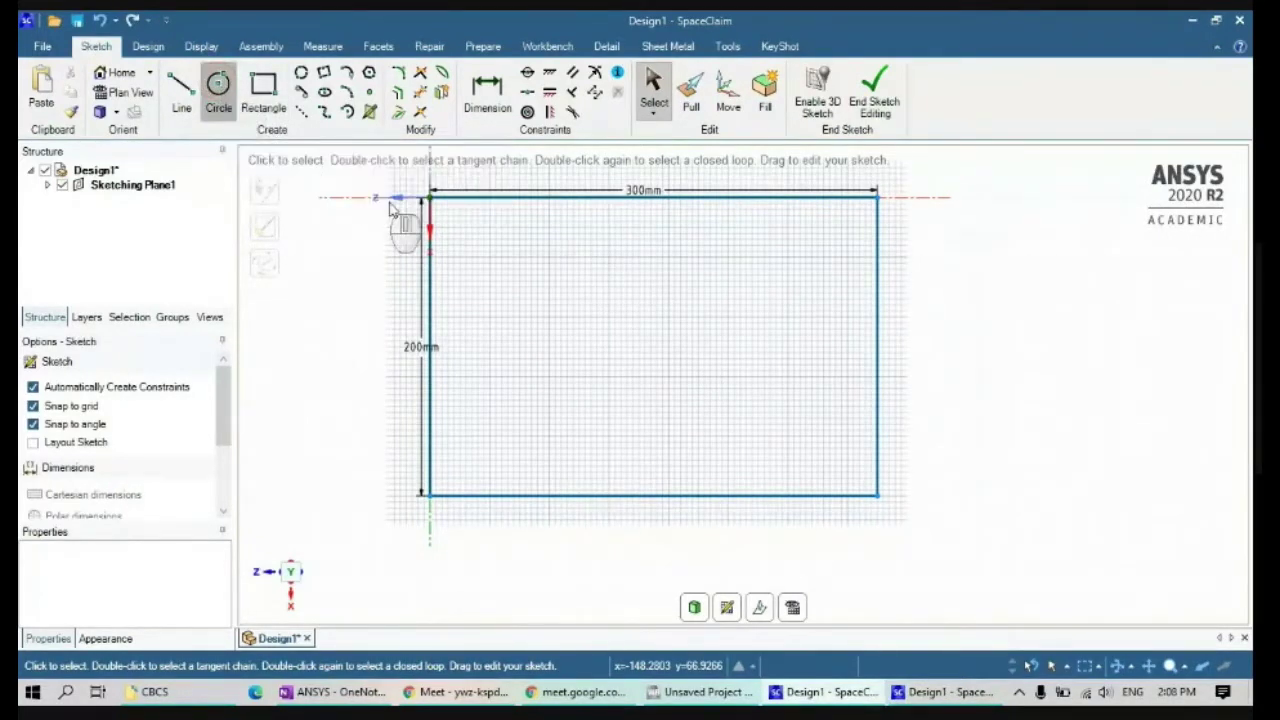
left_click(350, 694)
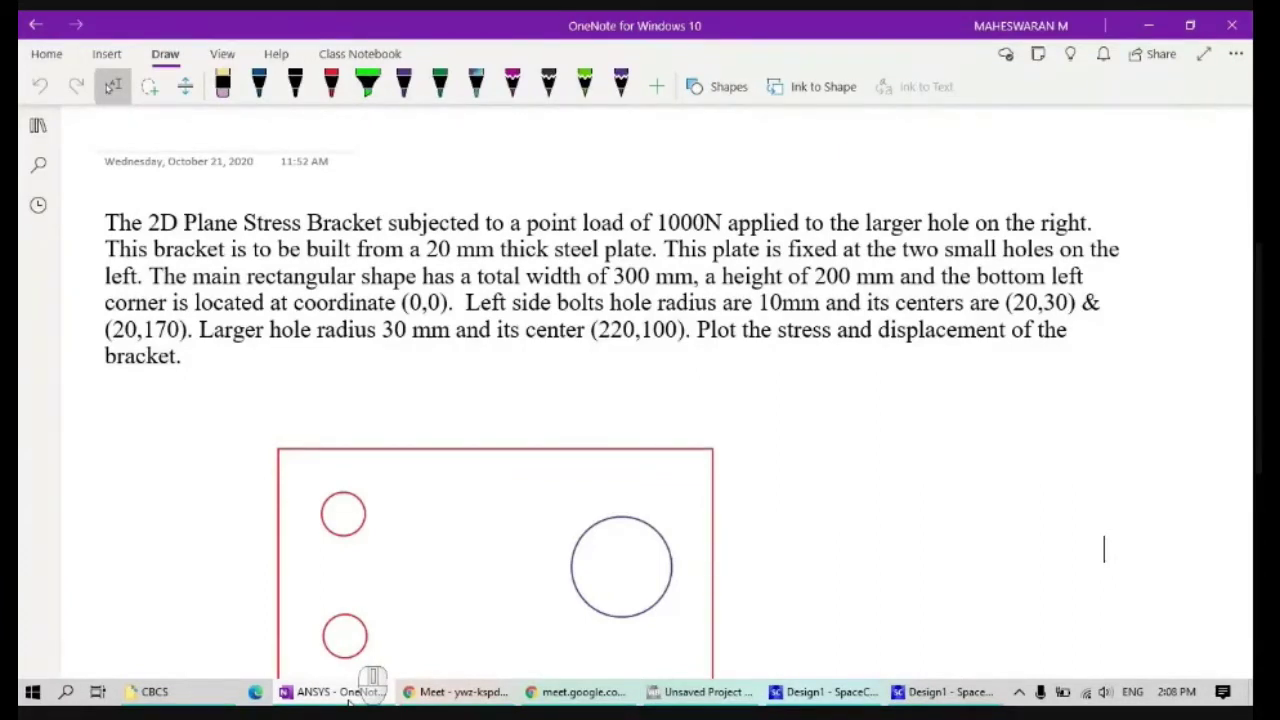
left_click(348, 700)
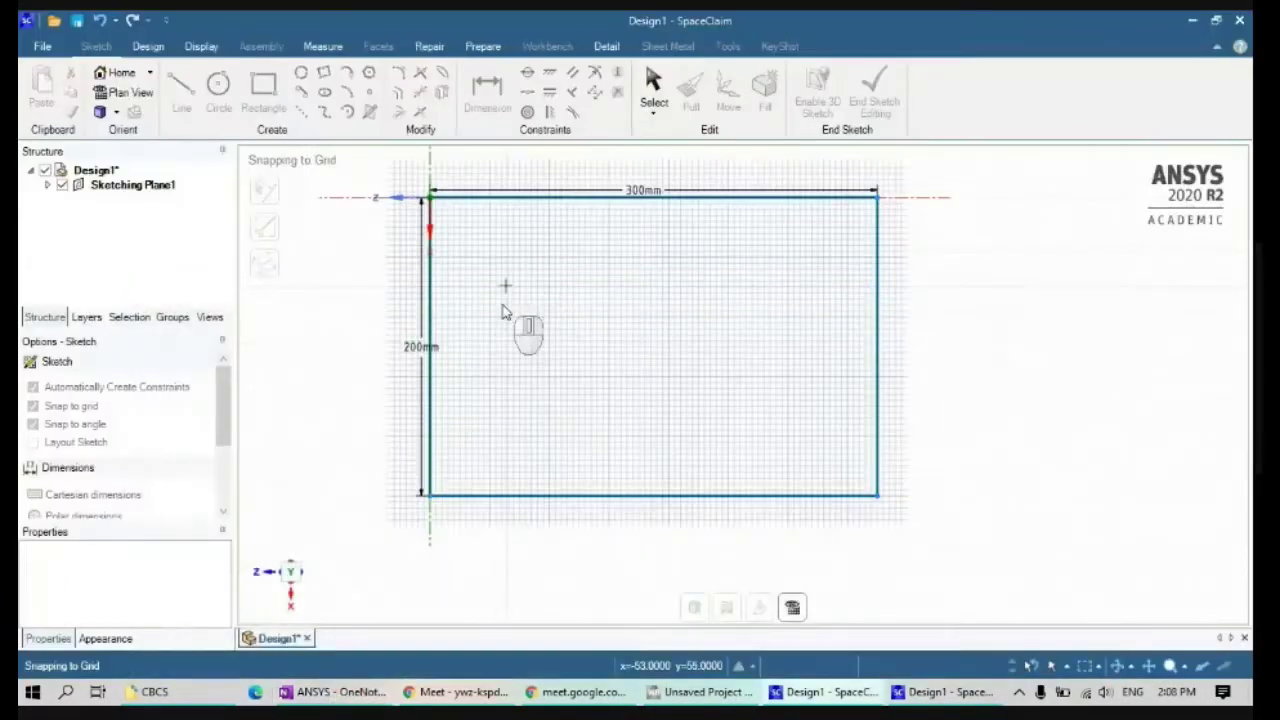
key("c")
left_click(484, 451)
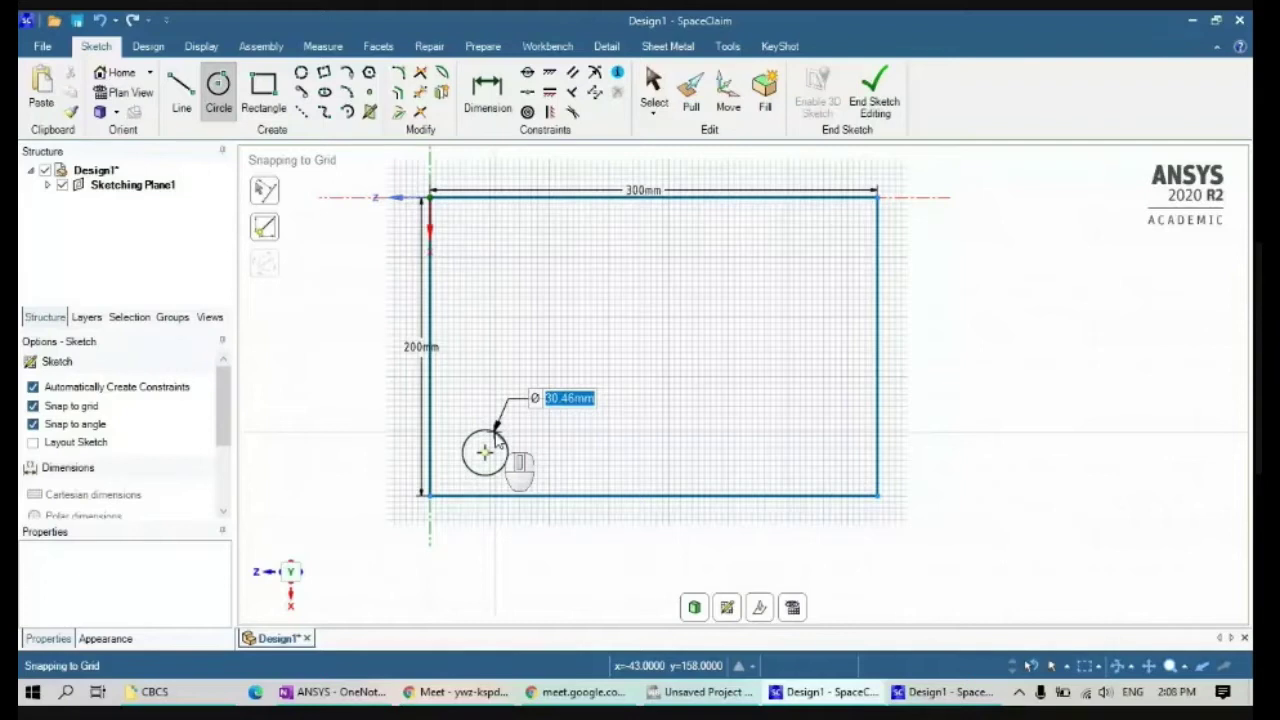
type("20")
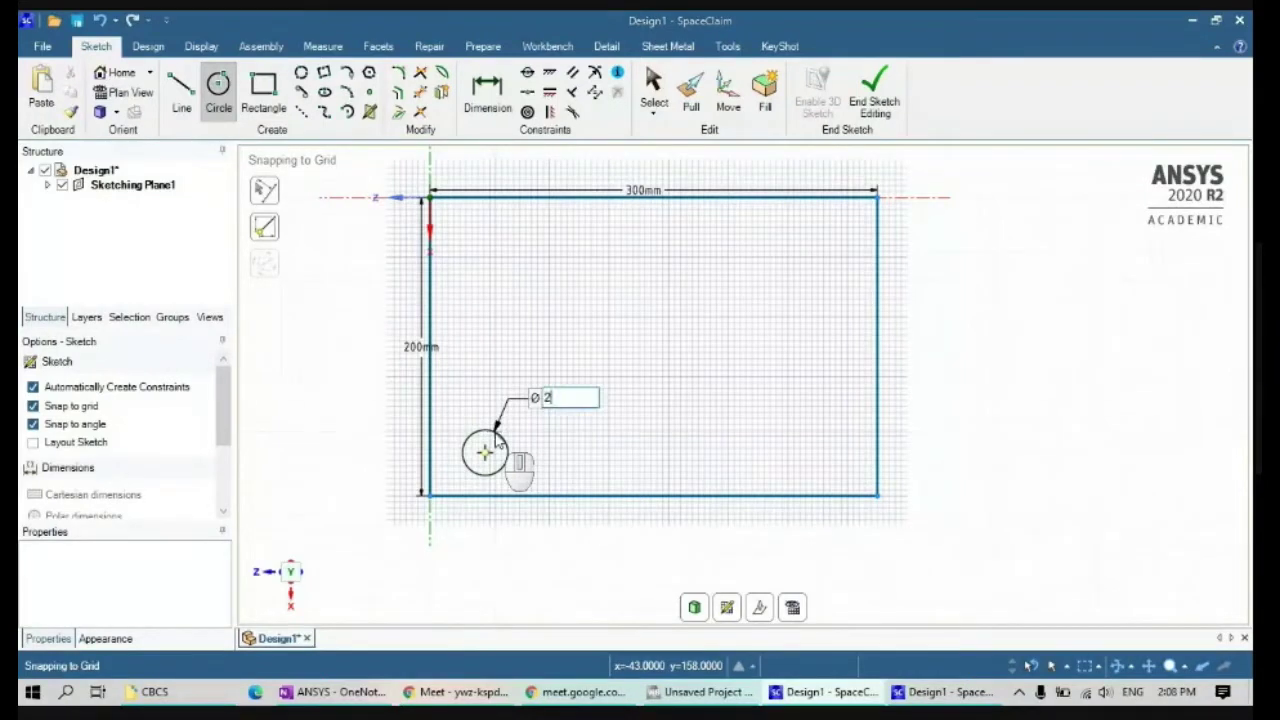
key("Return")
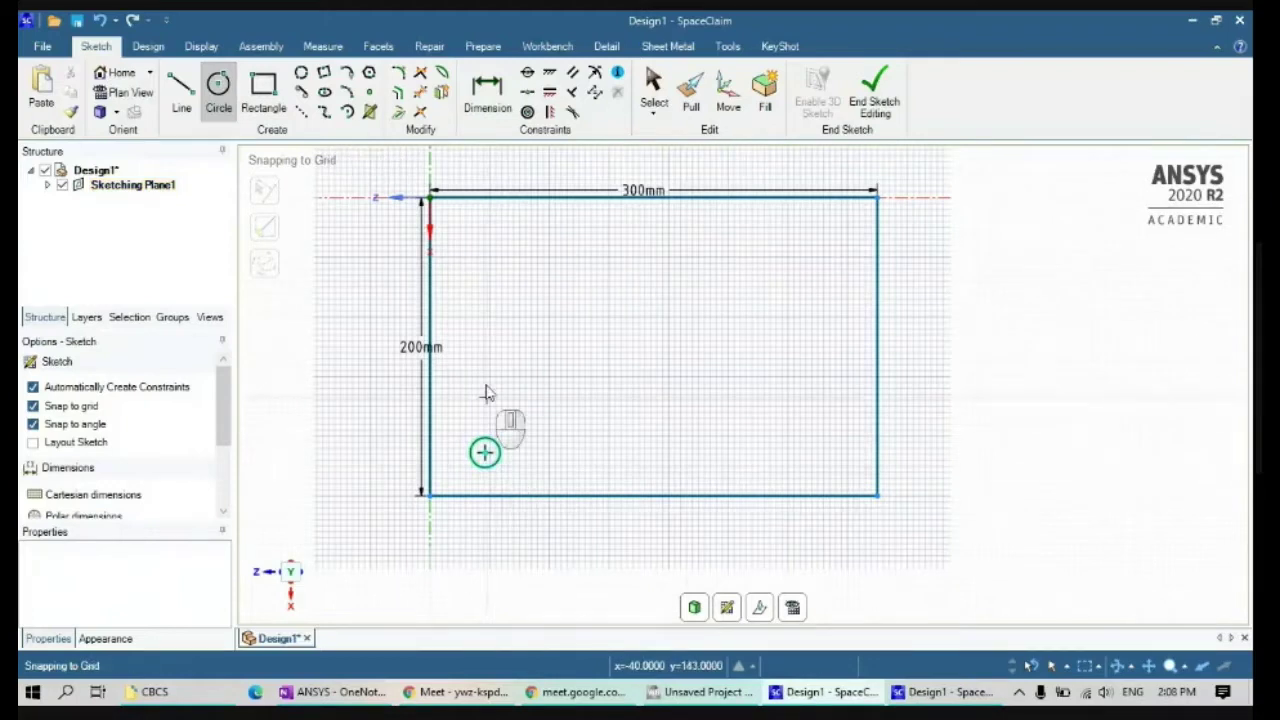
left_click(483, 250)
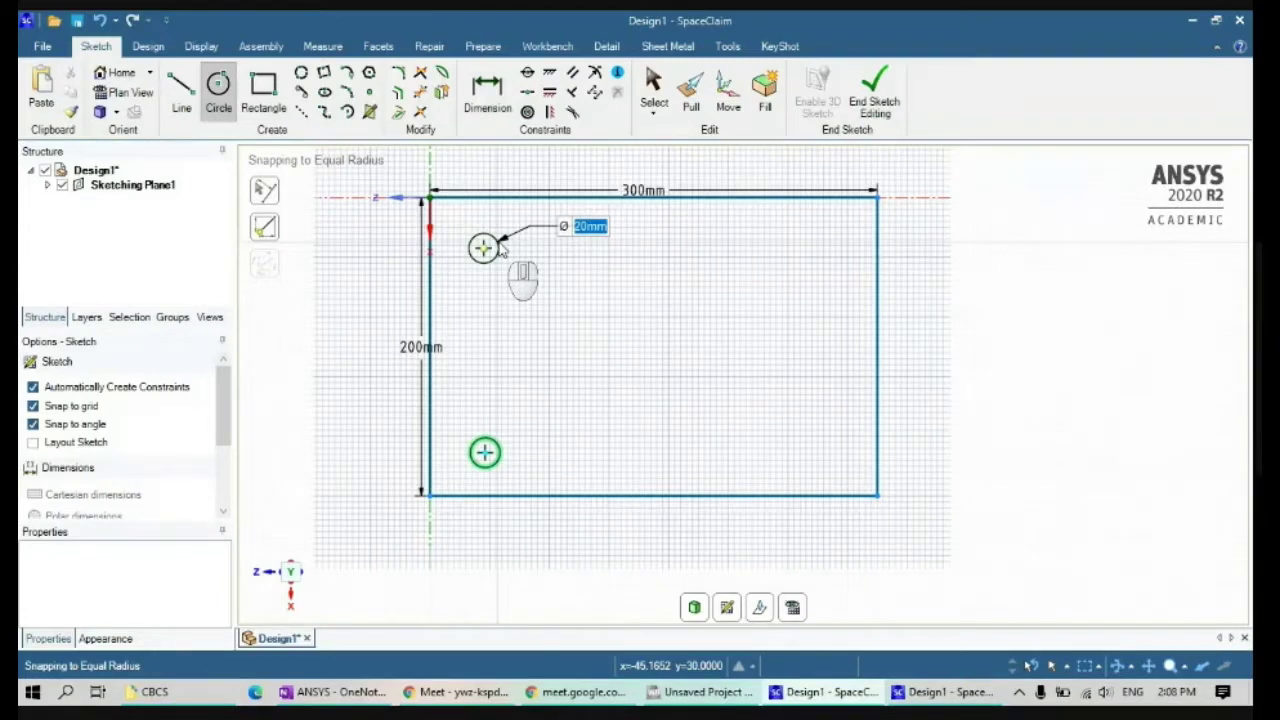
left_click(500, 248)
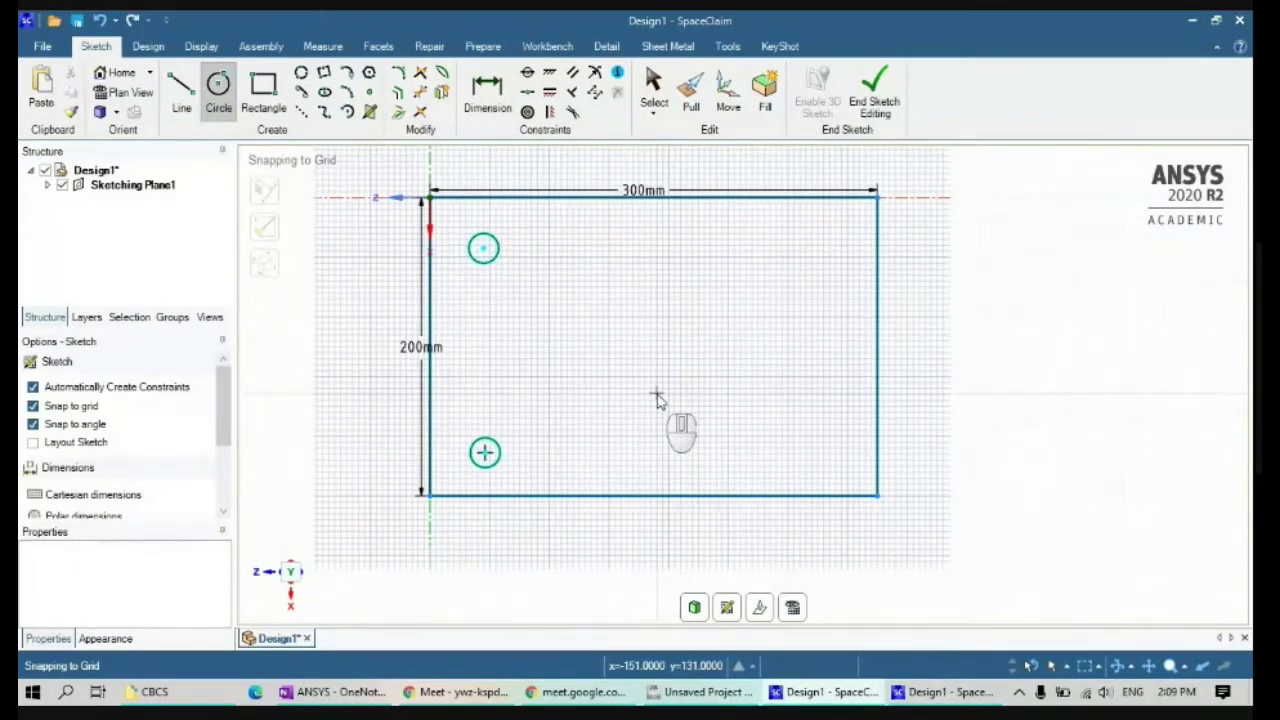
Dimension the horizontal distance from the rectangle's left edge to the centre of each small circle.
left_click(487, 97)
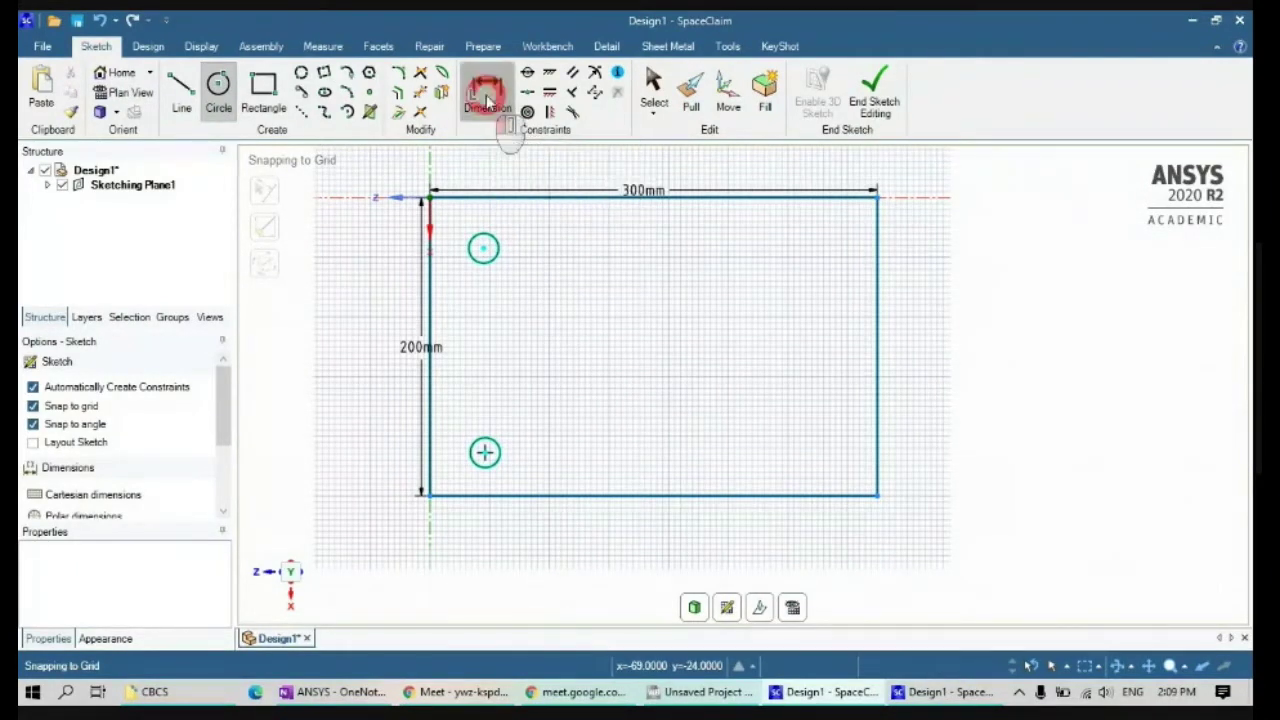
left_click(485, 252)
left_click(429, 249)
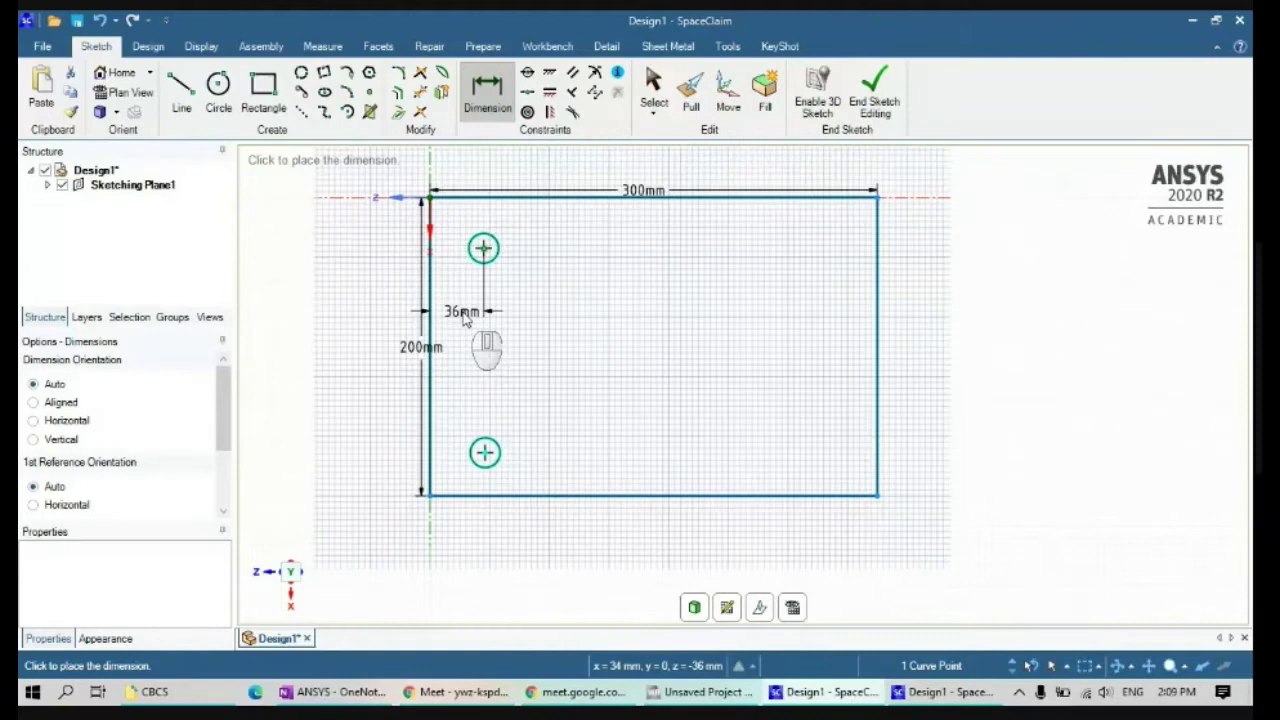
left_click(465, 318)
left_click(470, 462)
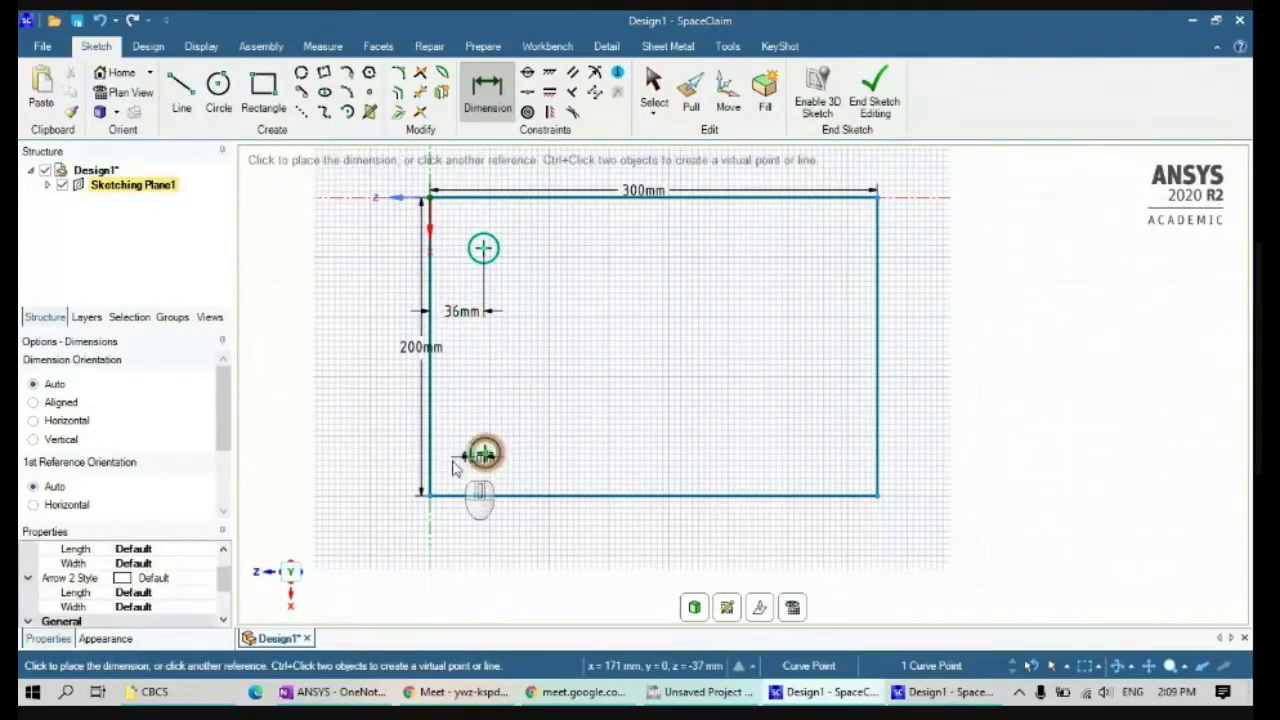
left_click(429, 450)
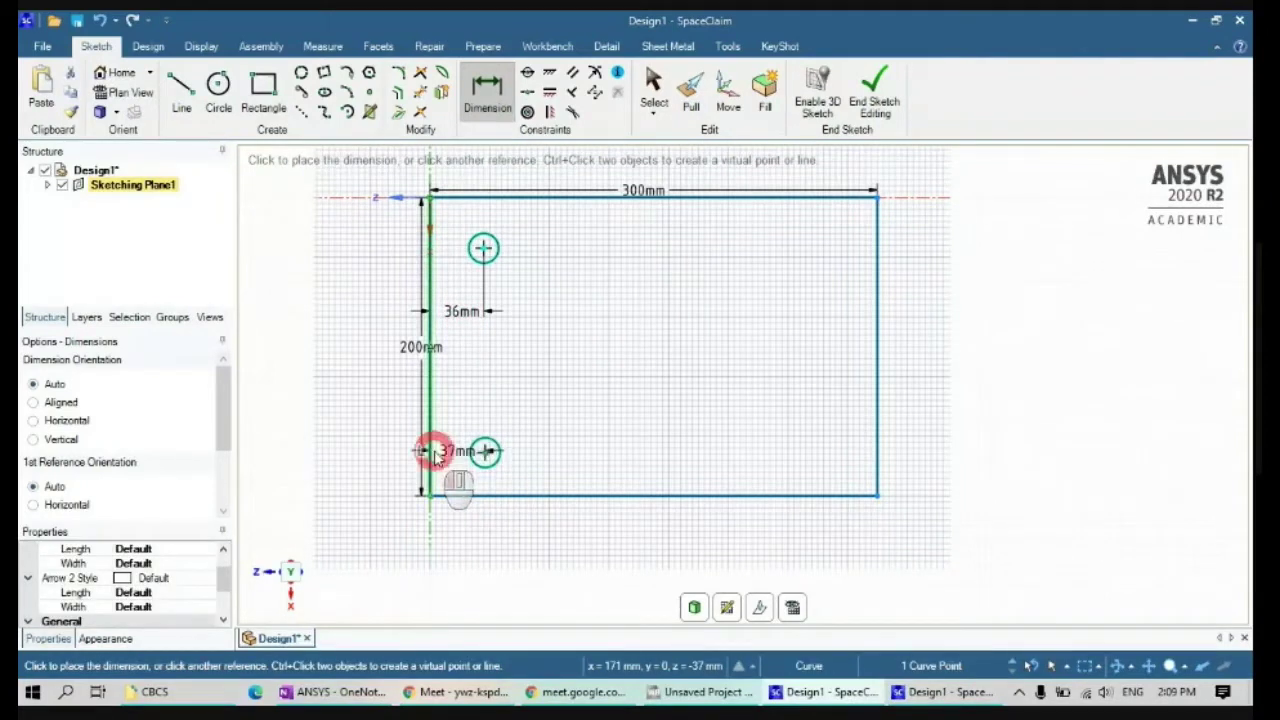
left_click(460, 550)
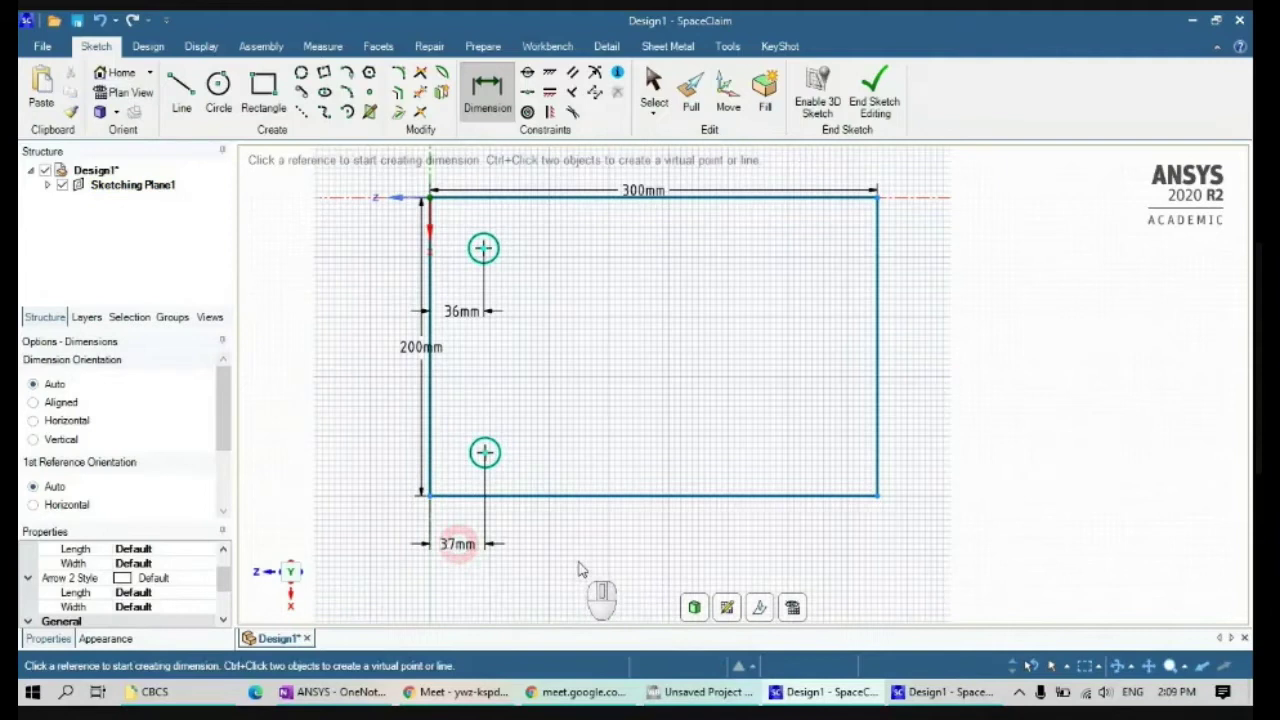
Dimension the lower circle's centre from the rectangle's bottom edge and the upper circle's centre from its top edge.
left_click(538, 492)
left_click(492, 457)
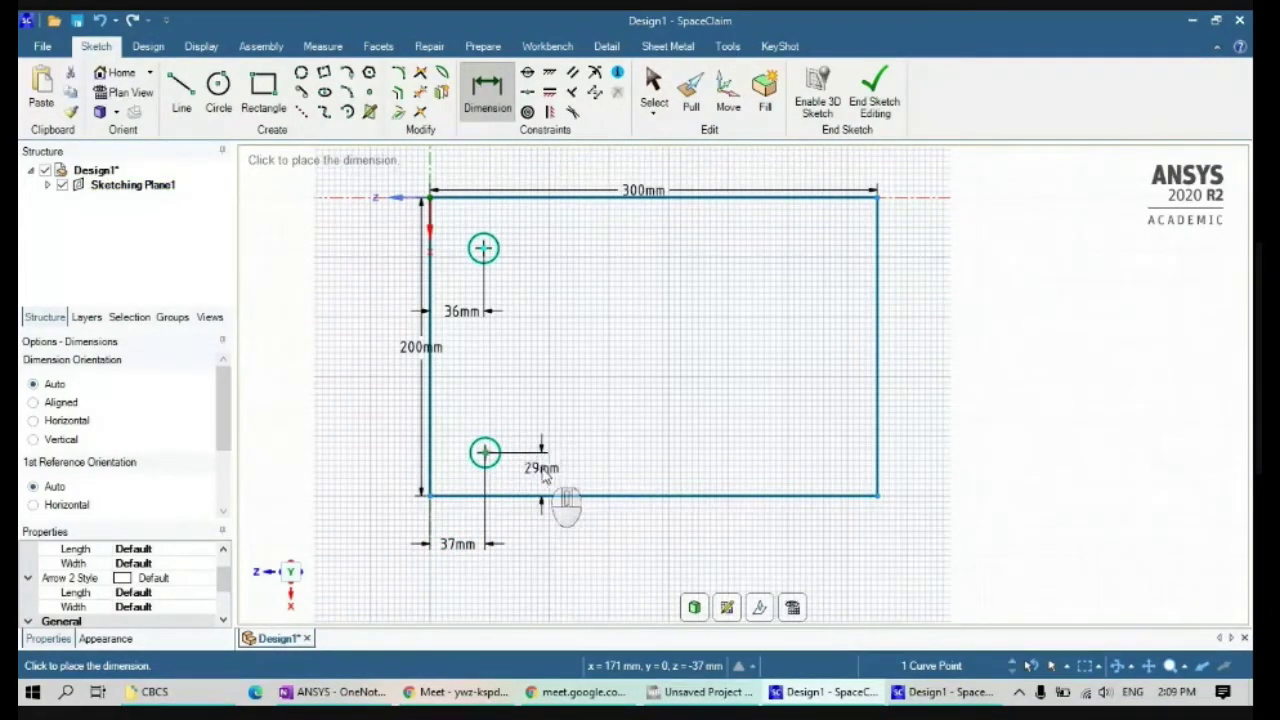
left_click(541, 468)
left_click(495, 252)
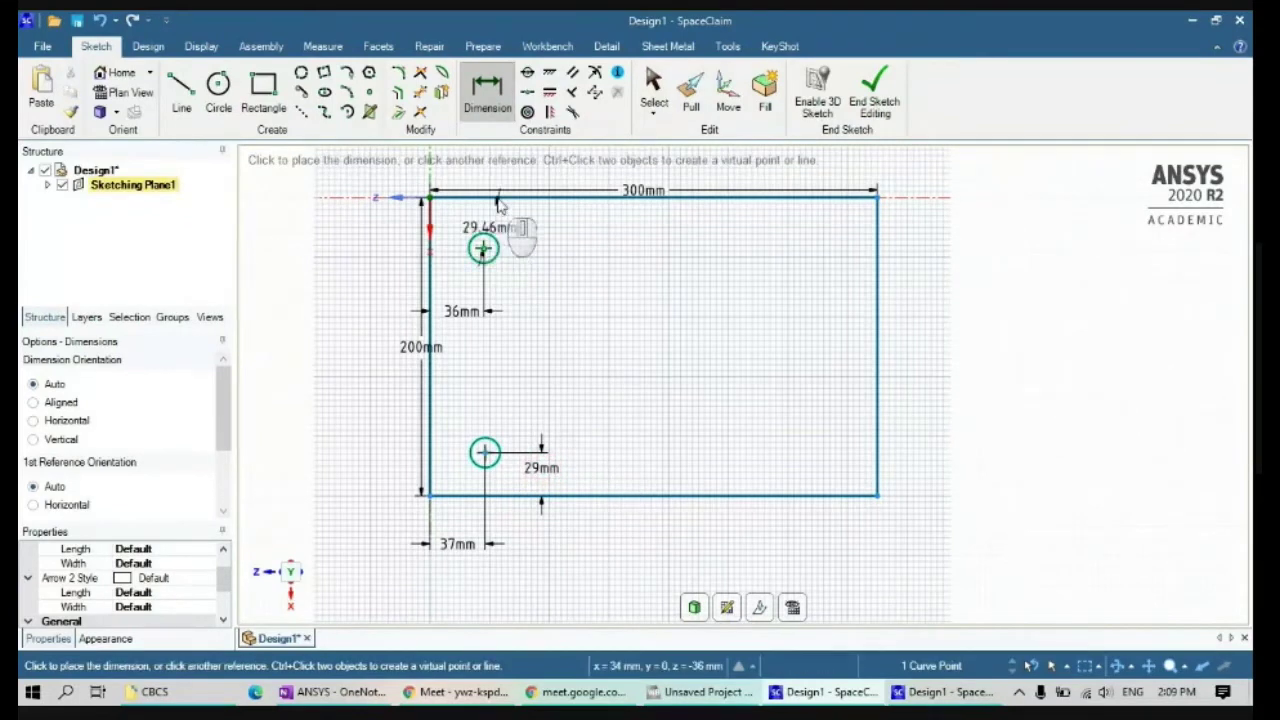
left_click(523, 223)
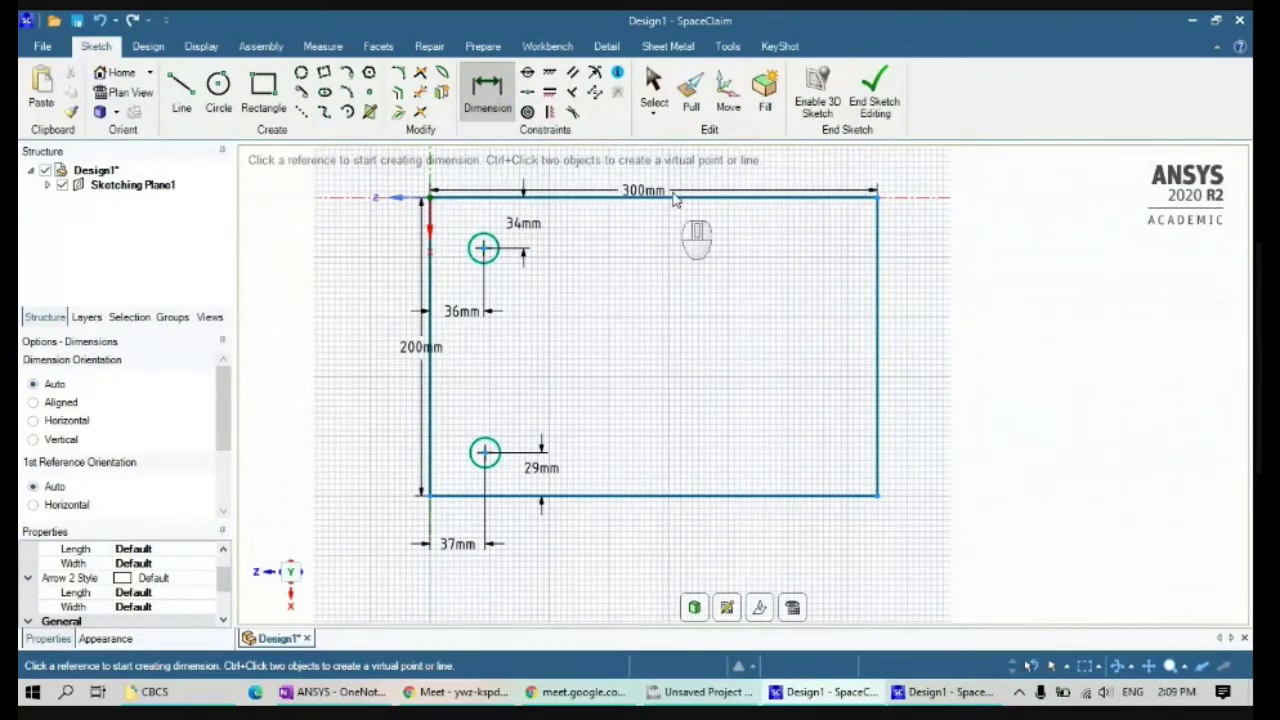
Set the horizontal distance from the left edge to 20 mm for both small circles.
left_click(653, 85)
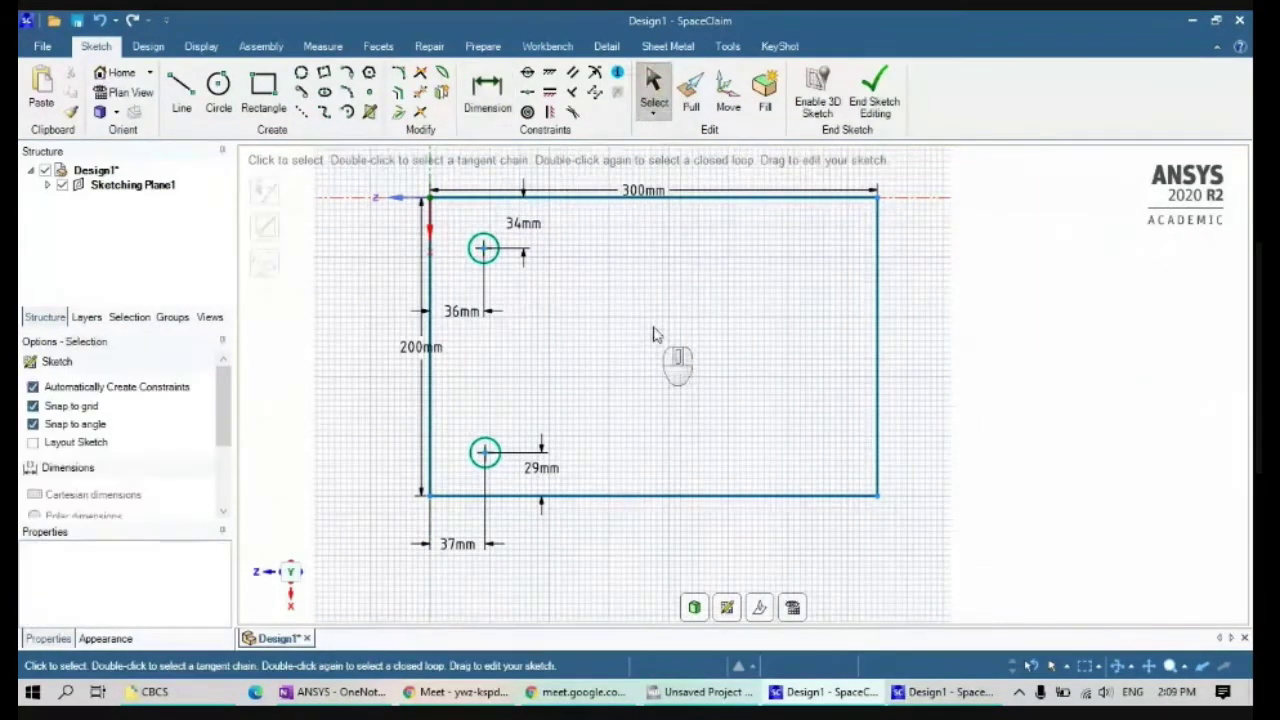
left_click(463, 314)
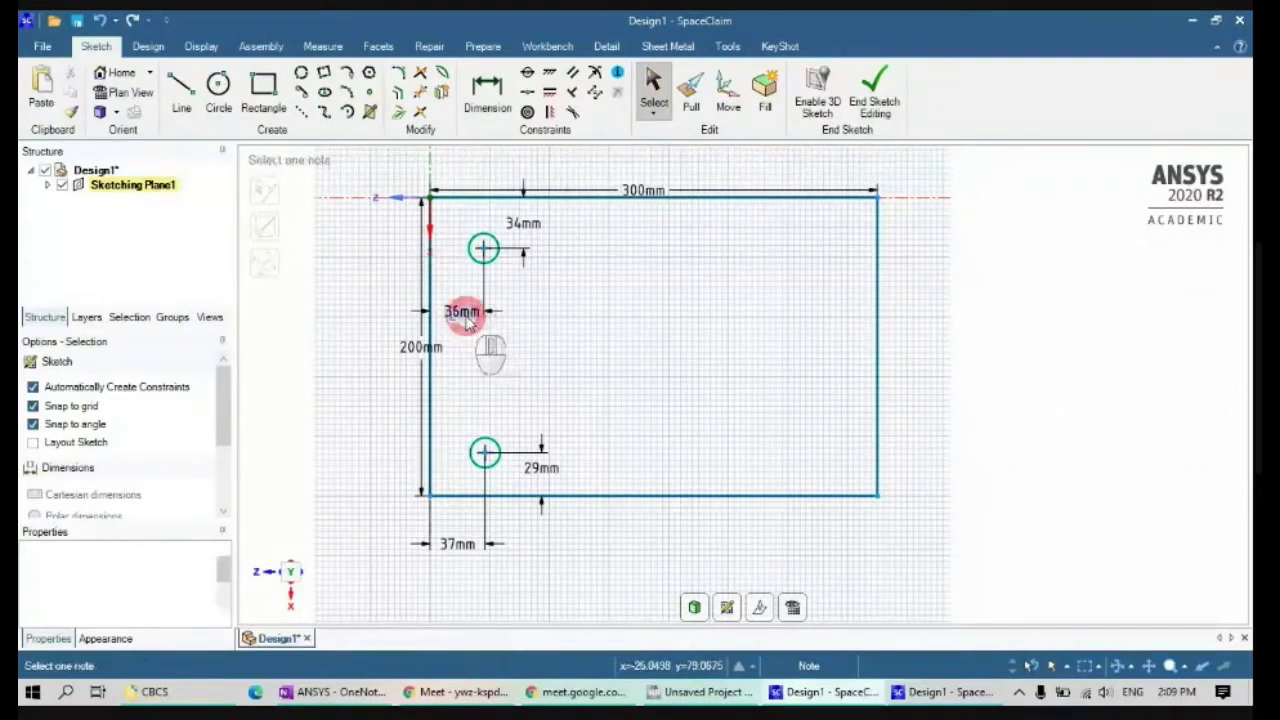
type("20")
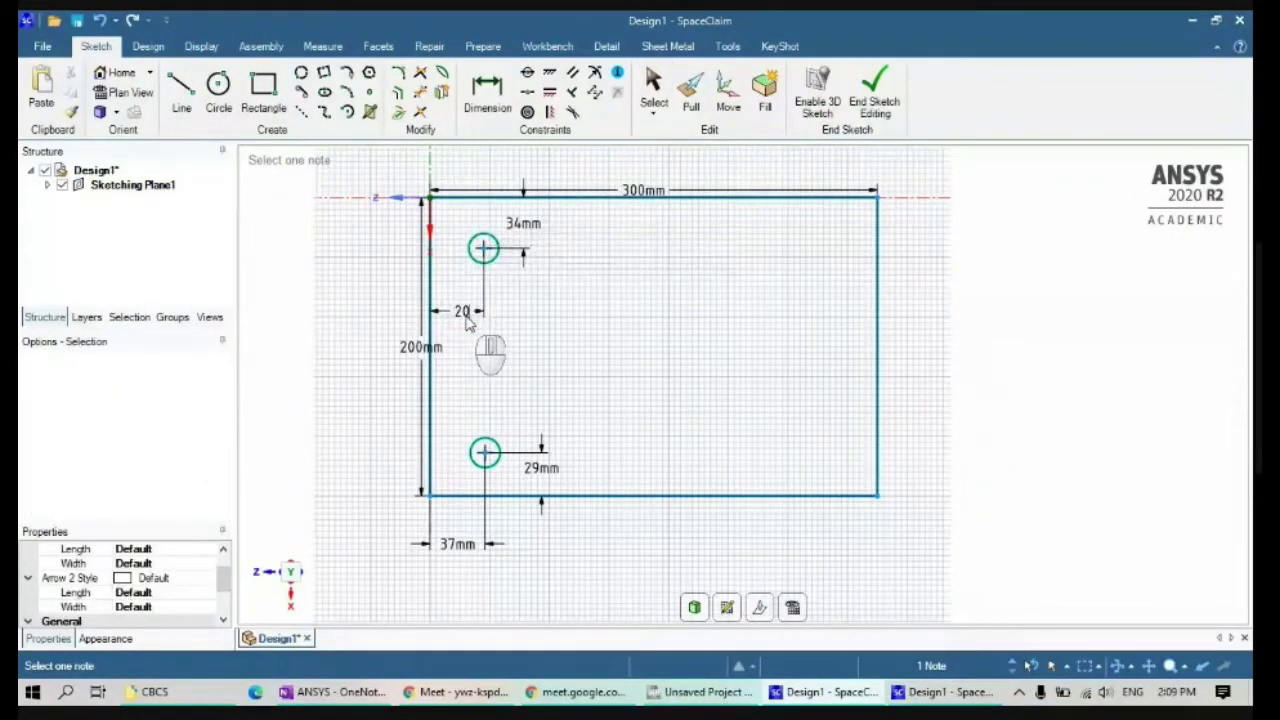
key("Return")
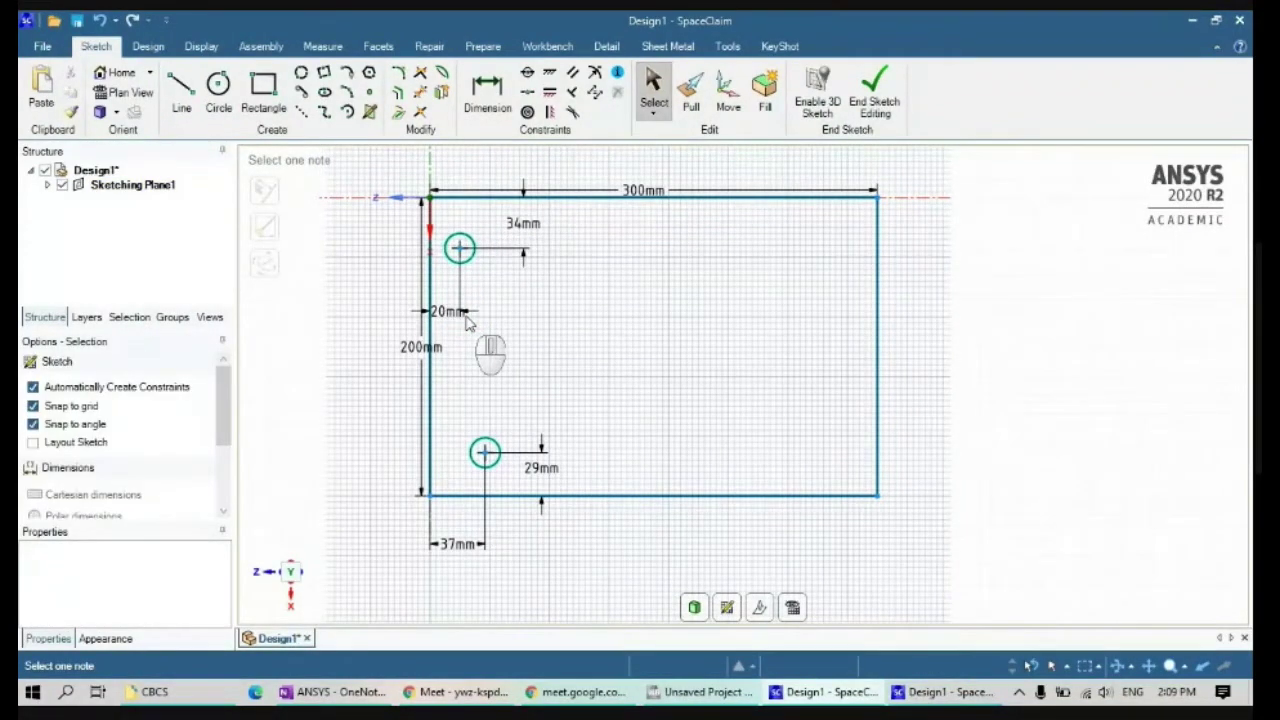
left_click(450, 545)
left_click(450, 545)
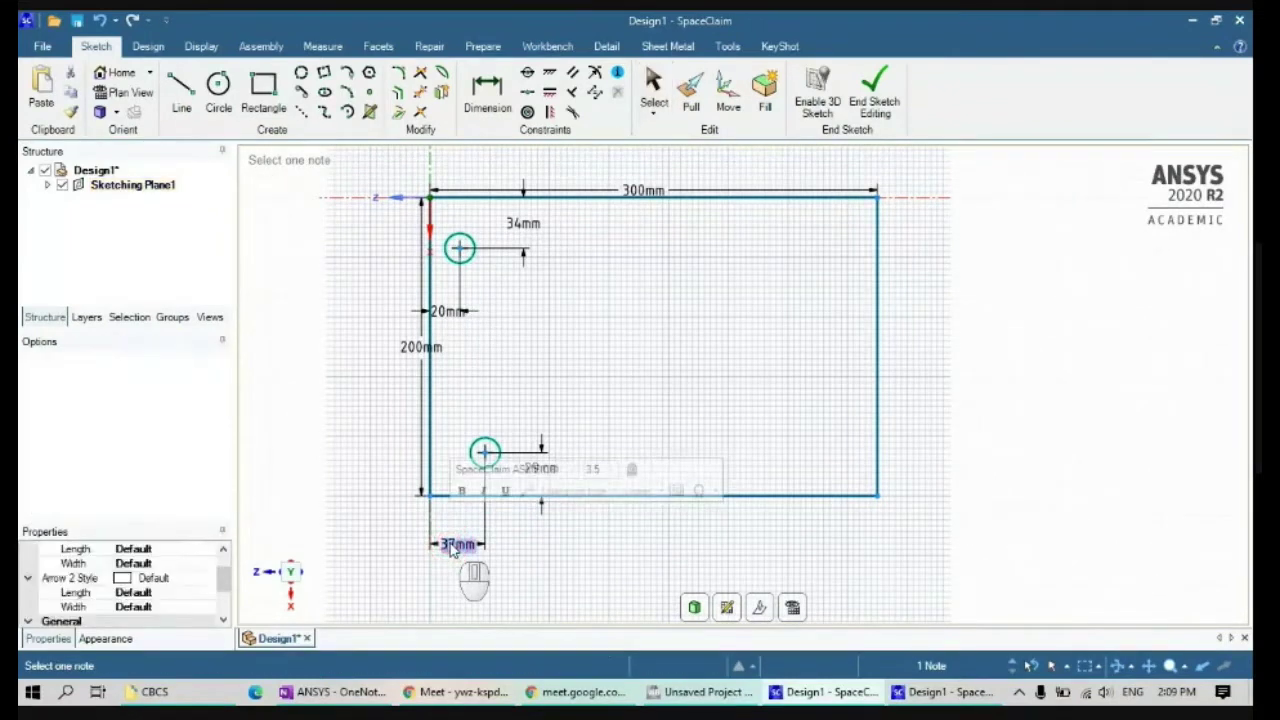
type("20")
key("Return")
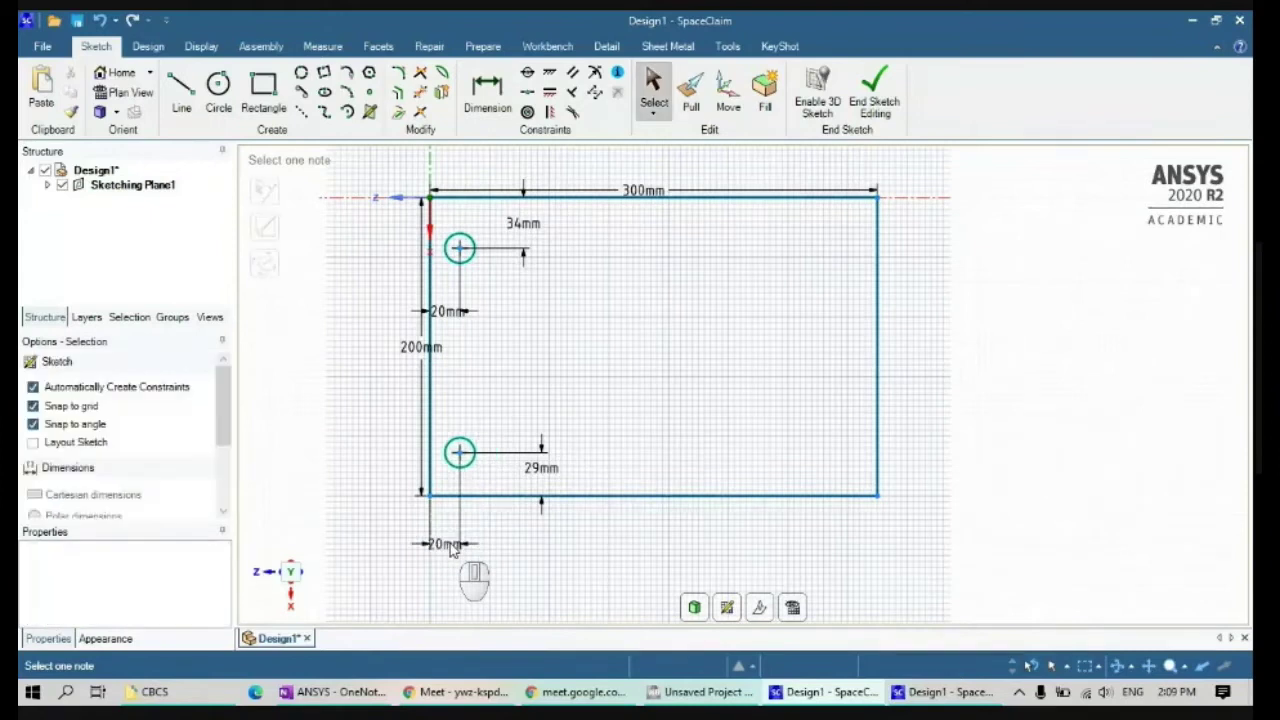
Set the lower circle's distance from the bottom edge and the upper circle's distance from the top edge to 30 mm each.
left_click(536, 467)
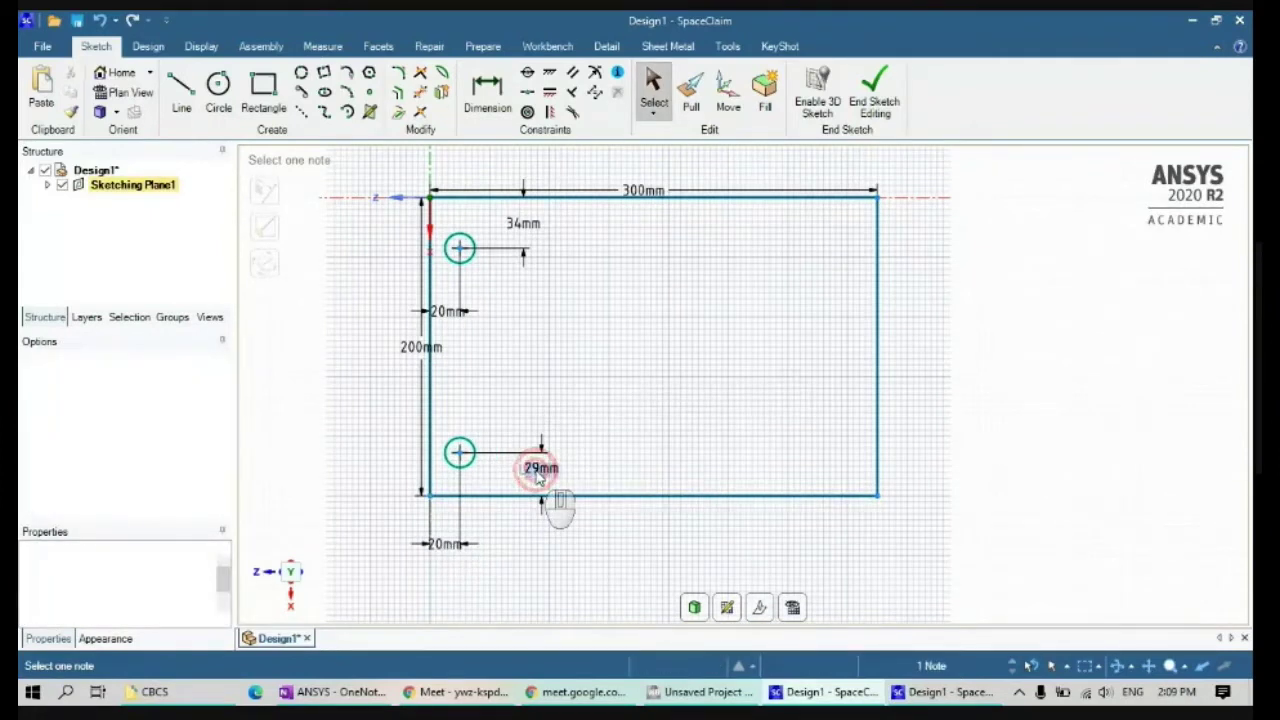
type("30")
key("Return")
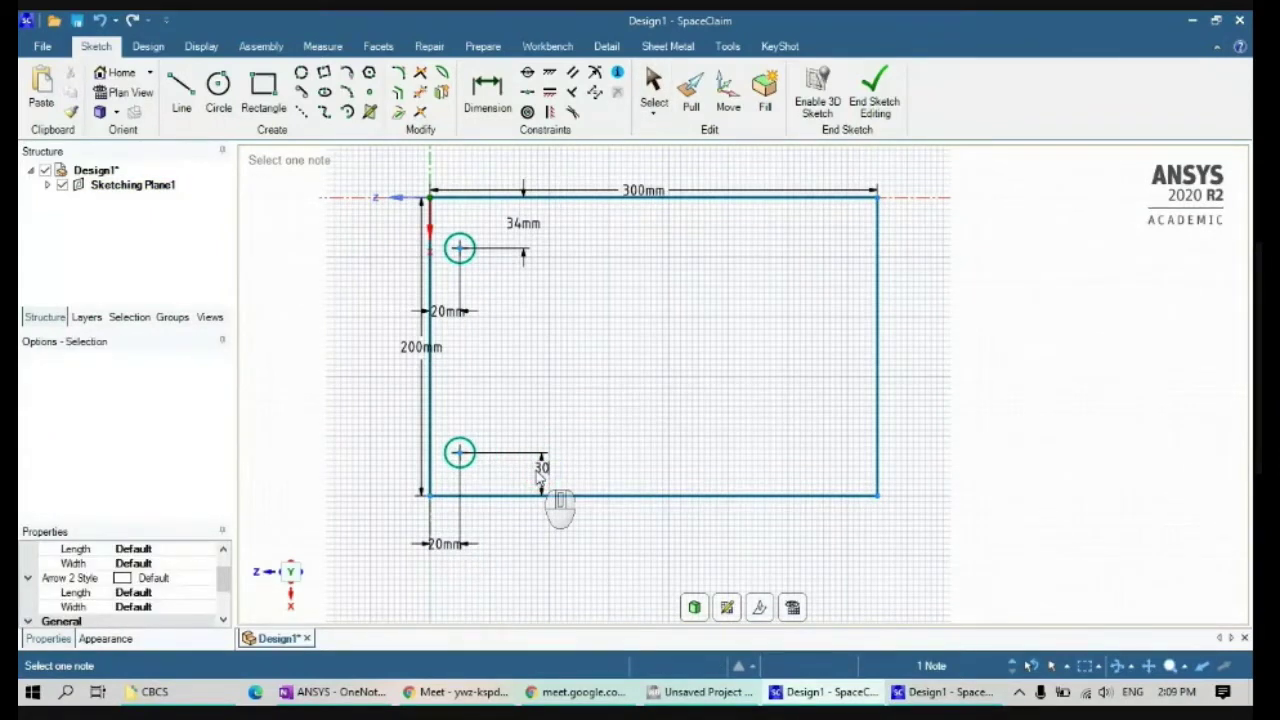
left_click(519, 224)
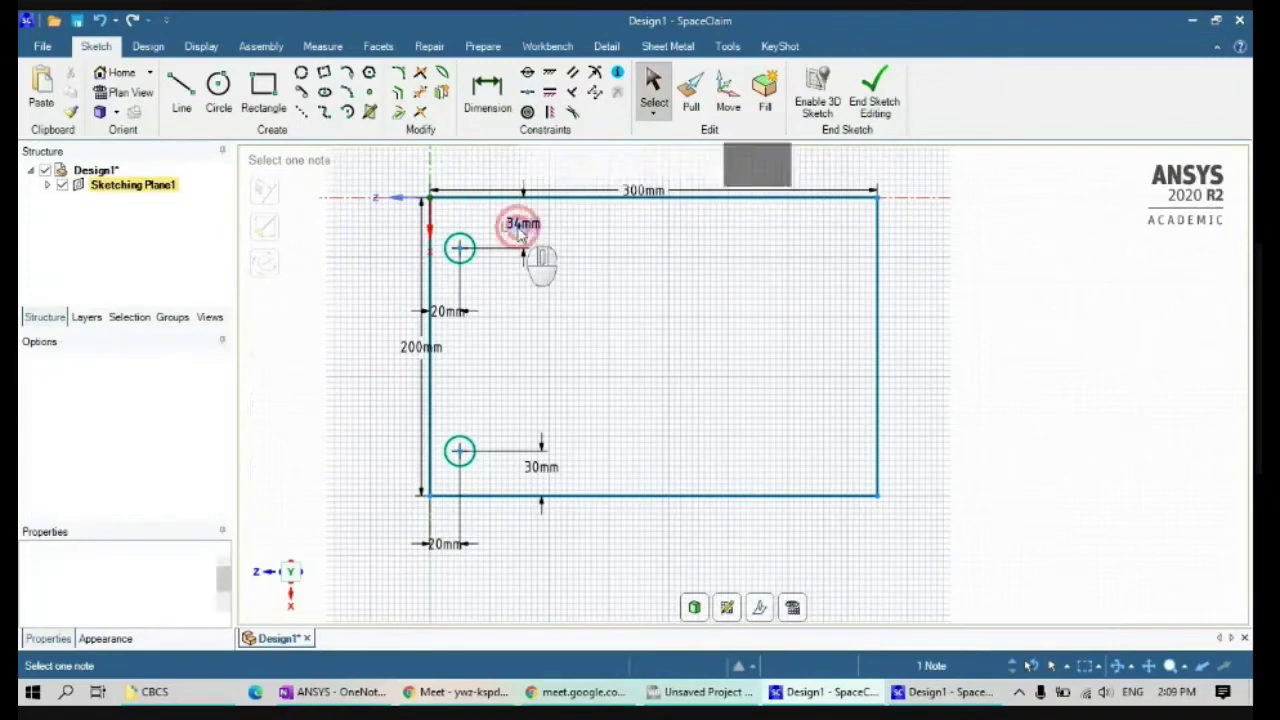
type("30")
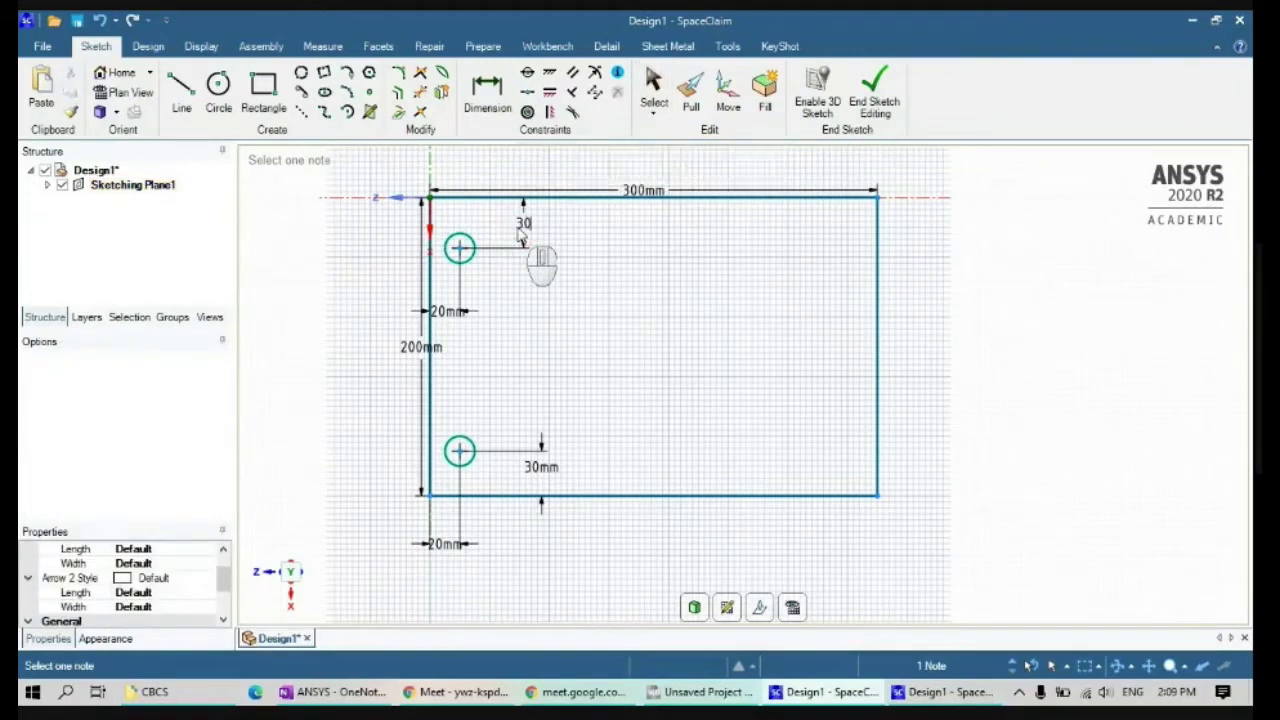
key("Return")
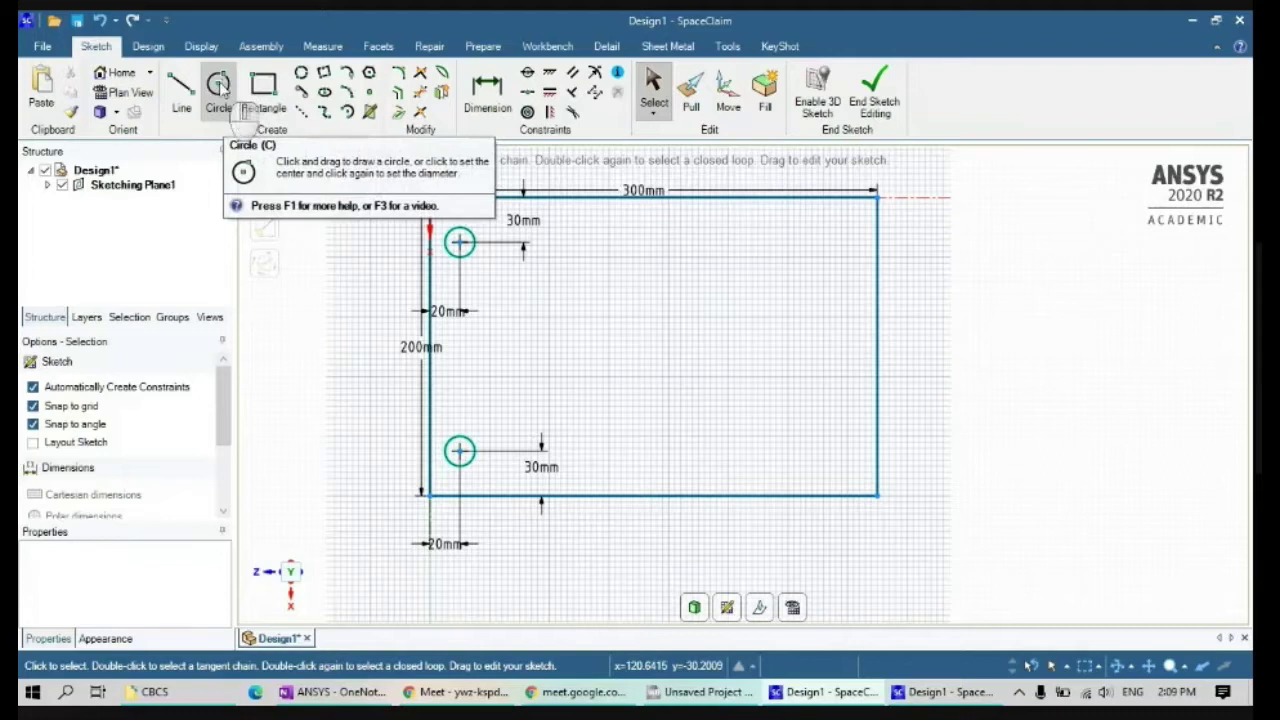
Check the larger hole's data in the OneNote problem statement and sketch a 60 mm diameter circle in the right half of the rectangle.
left_click(348, 693)
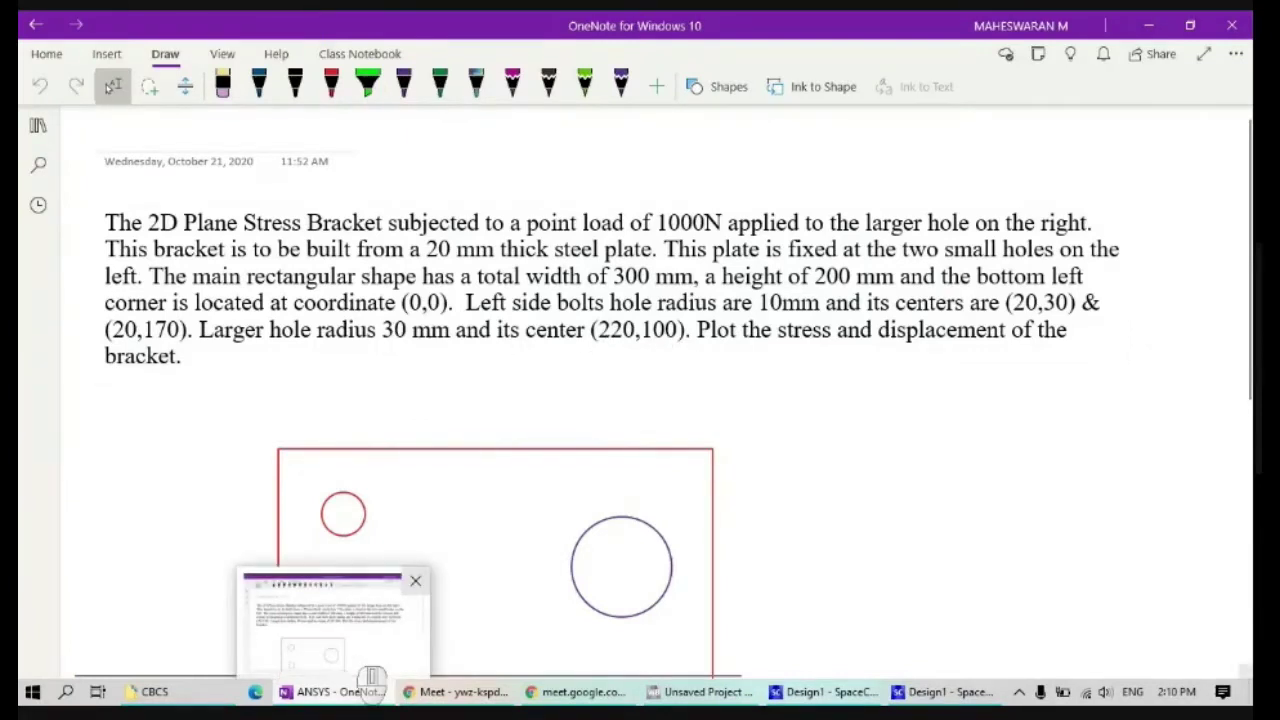
left_click(370, 688)
left_click(218, 90)
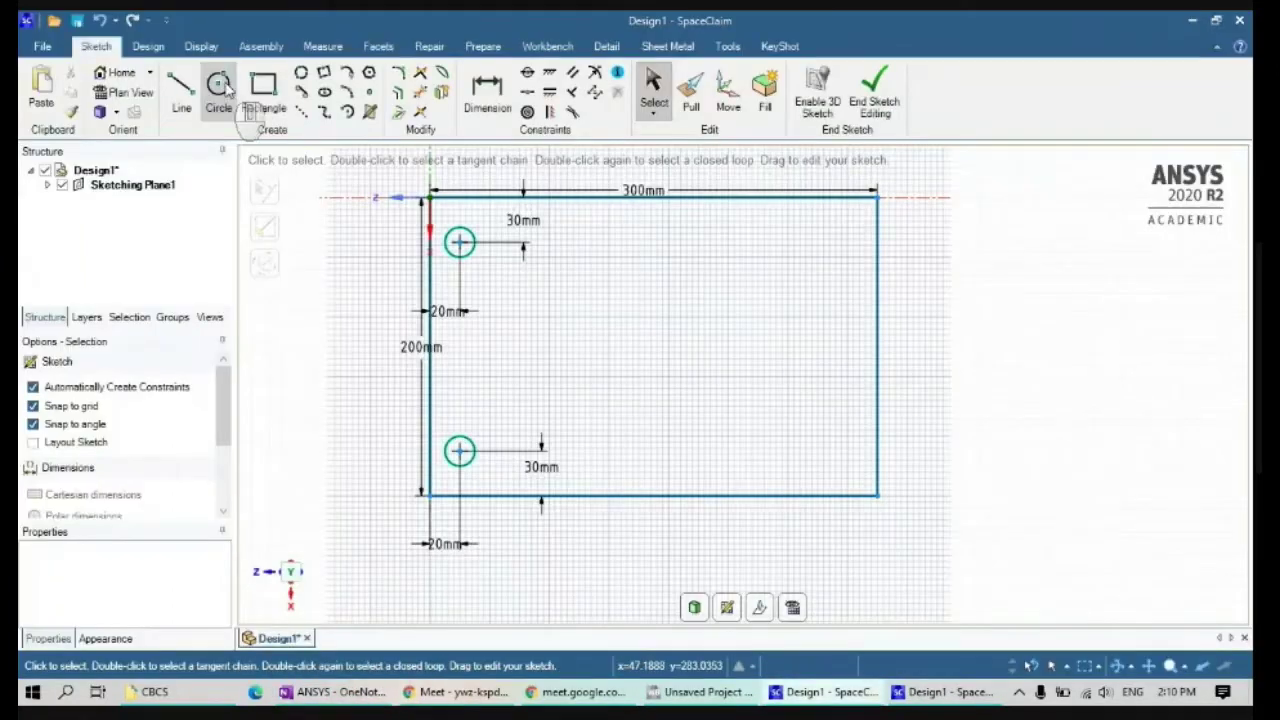
left_click(767, 343)
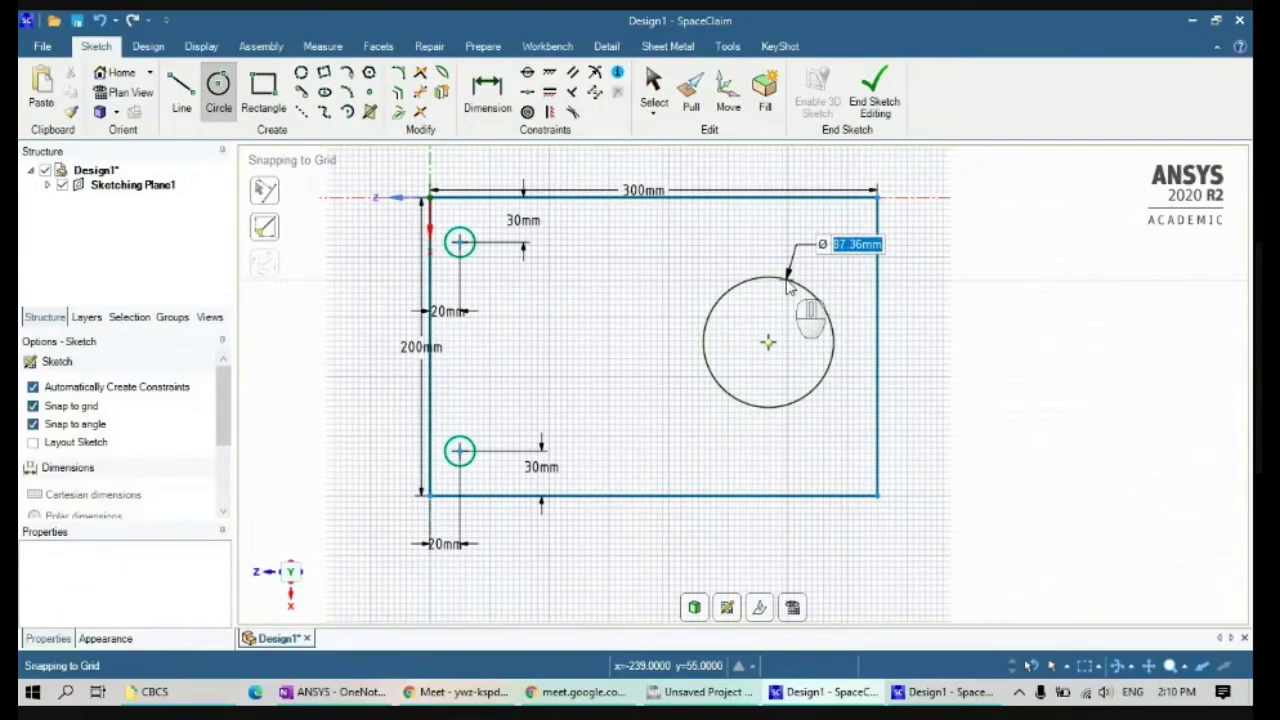
type("60")
key("Return")
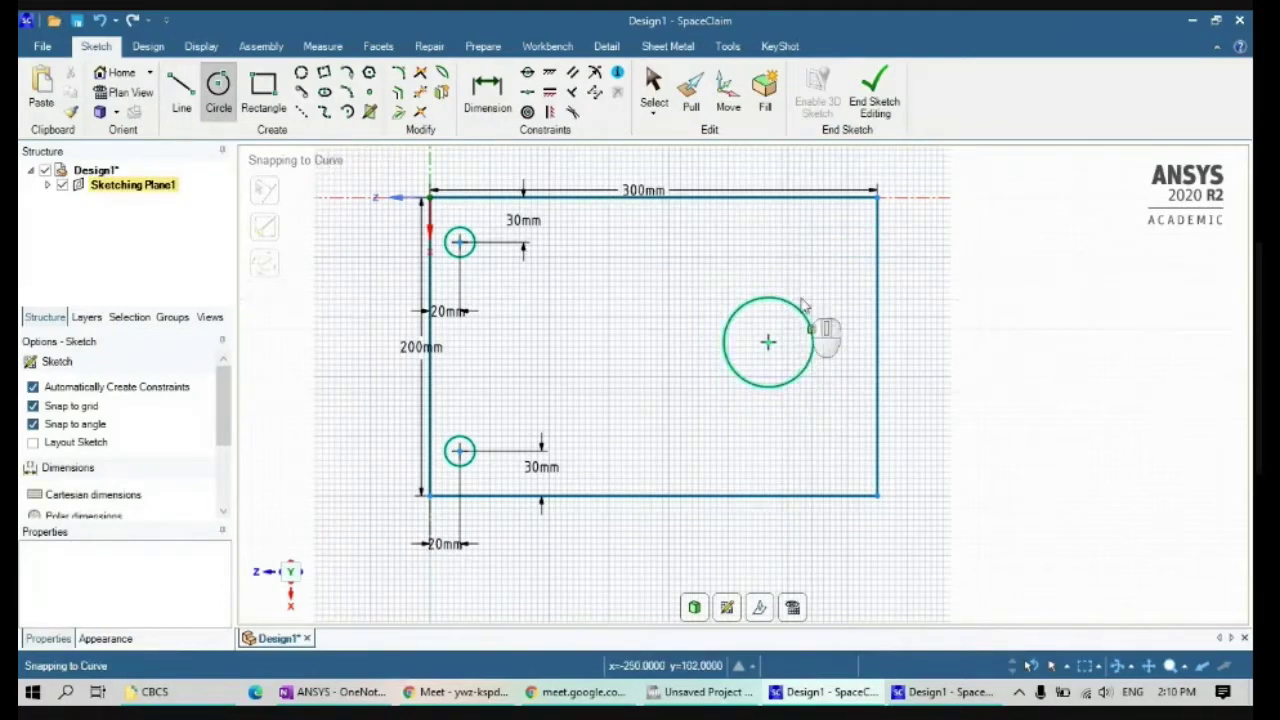
Dimension the diameters of the large circle and the upper small circle.
left_click(484, 90)
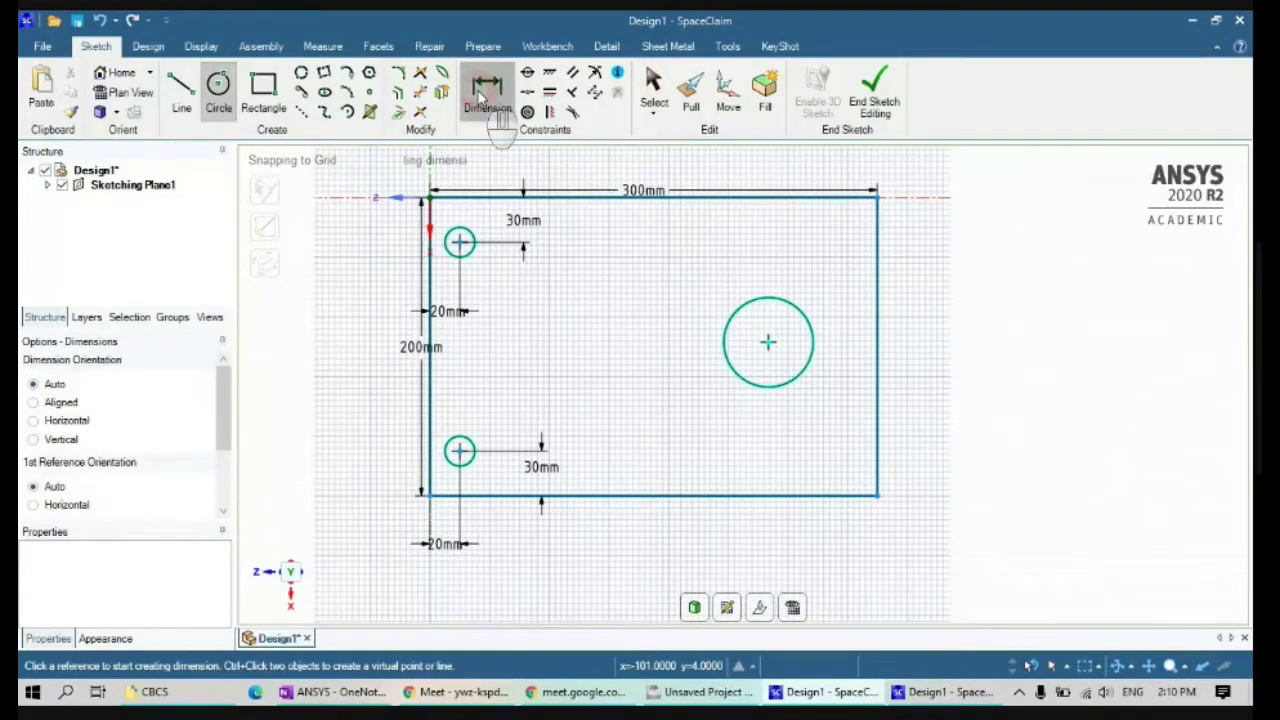
left_click(783, 310)
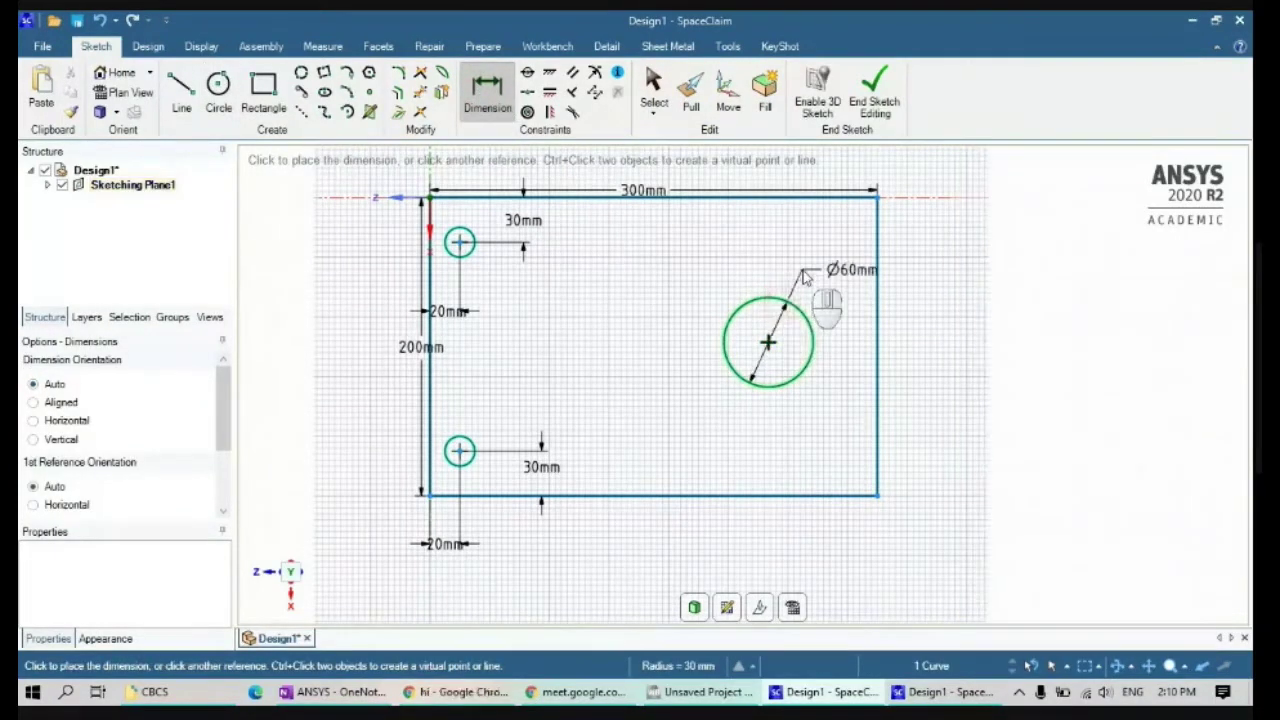
left_click(786, 275)
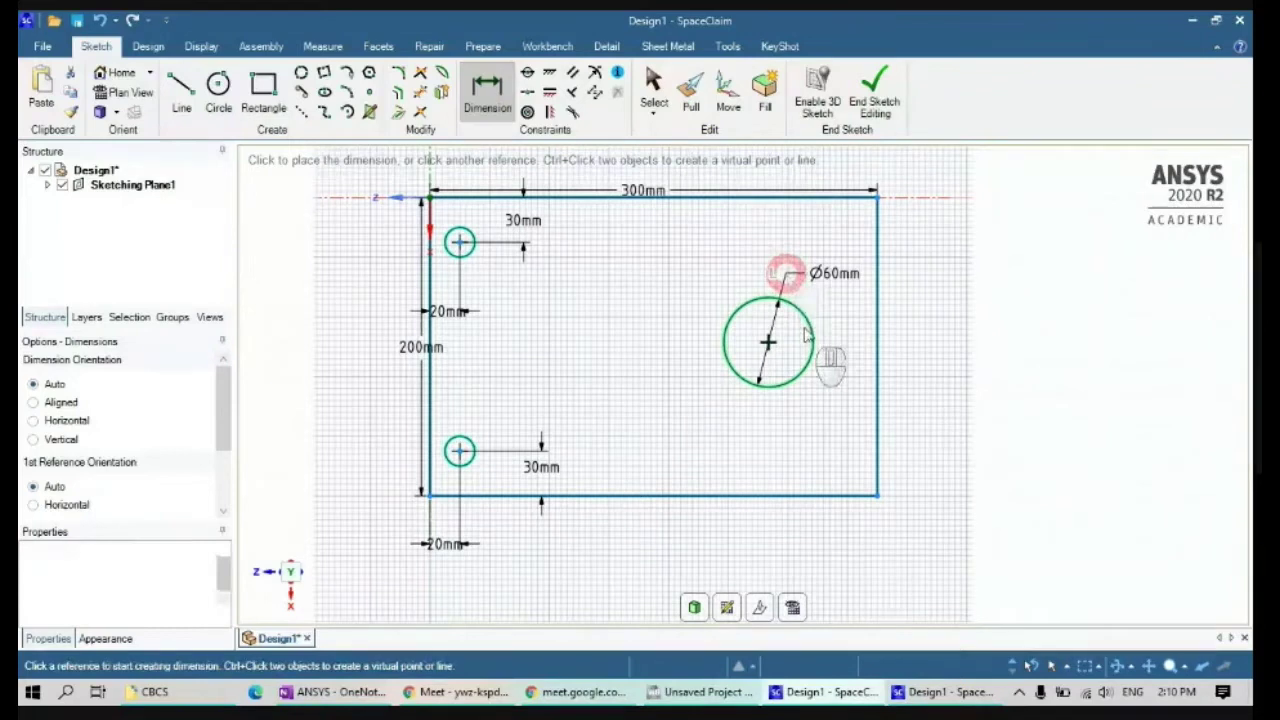
left_click(469, 254)
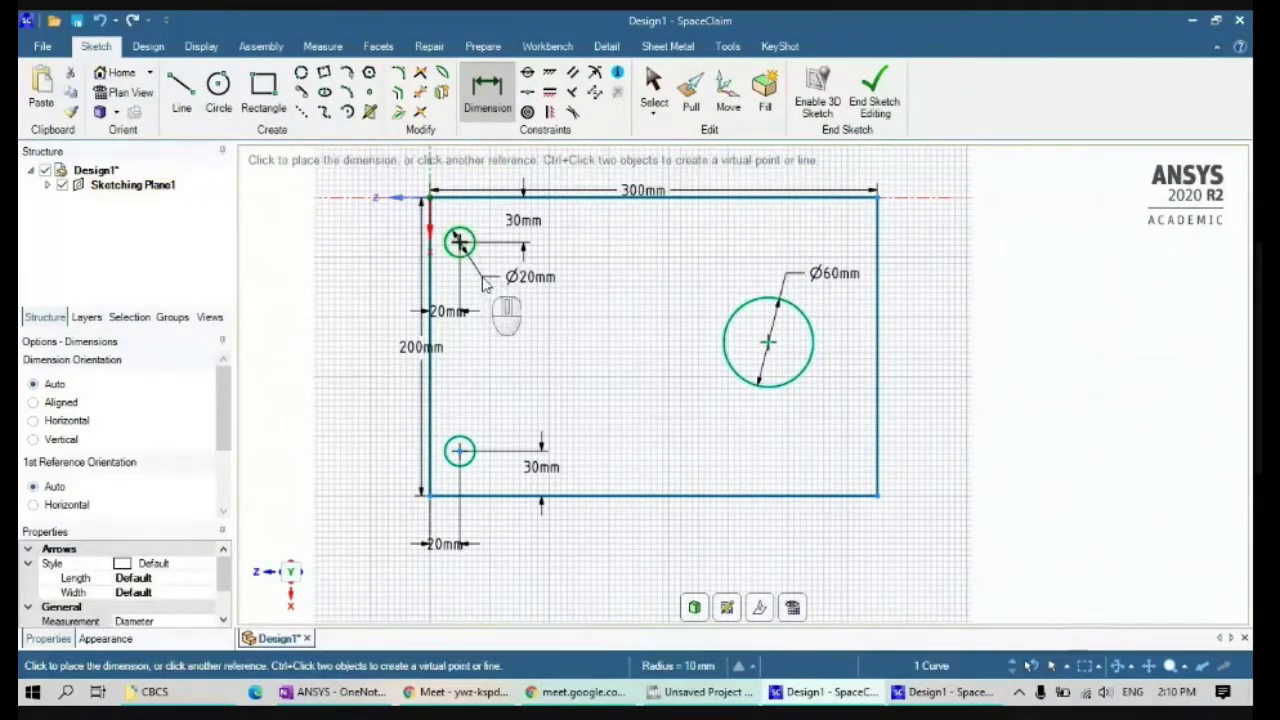
left_click(484, 284)
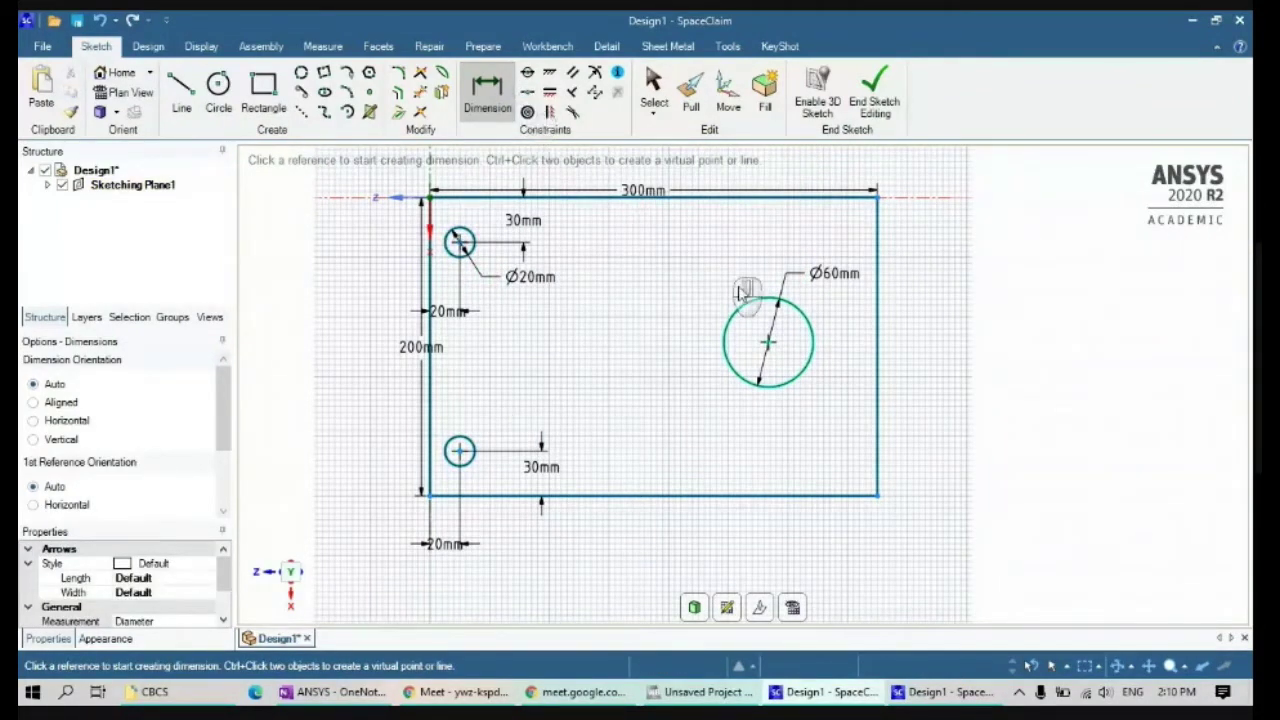
Dimension the large circle's centre horizontally from the rectangle's left edge and vertically from its top edge.
left_click(768, 344)
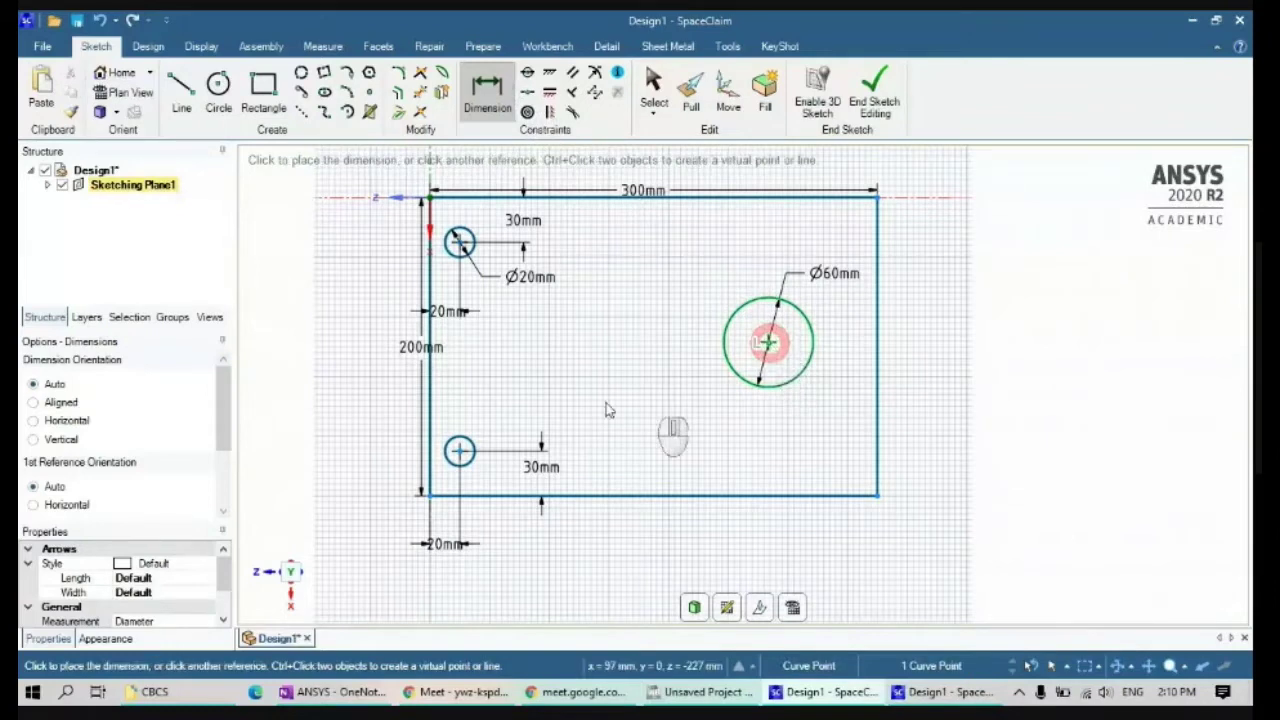
left_click(428, 372)
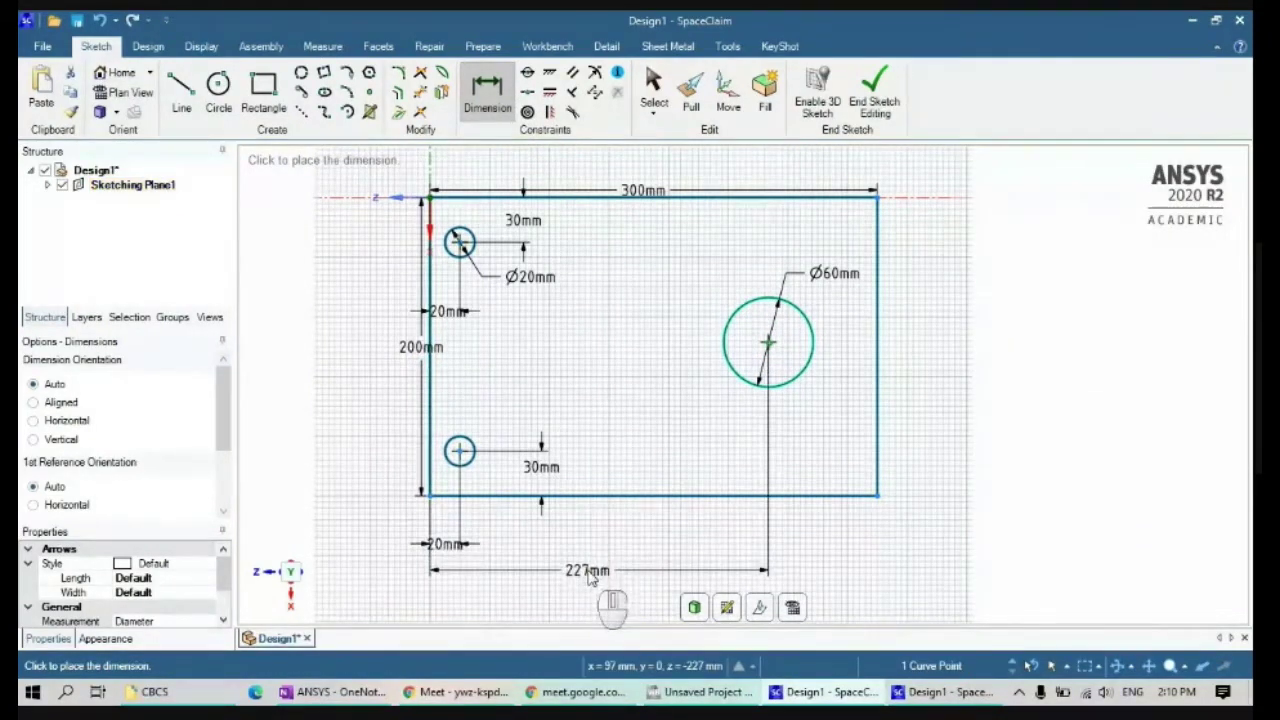
left_click(591, 579)
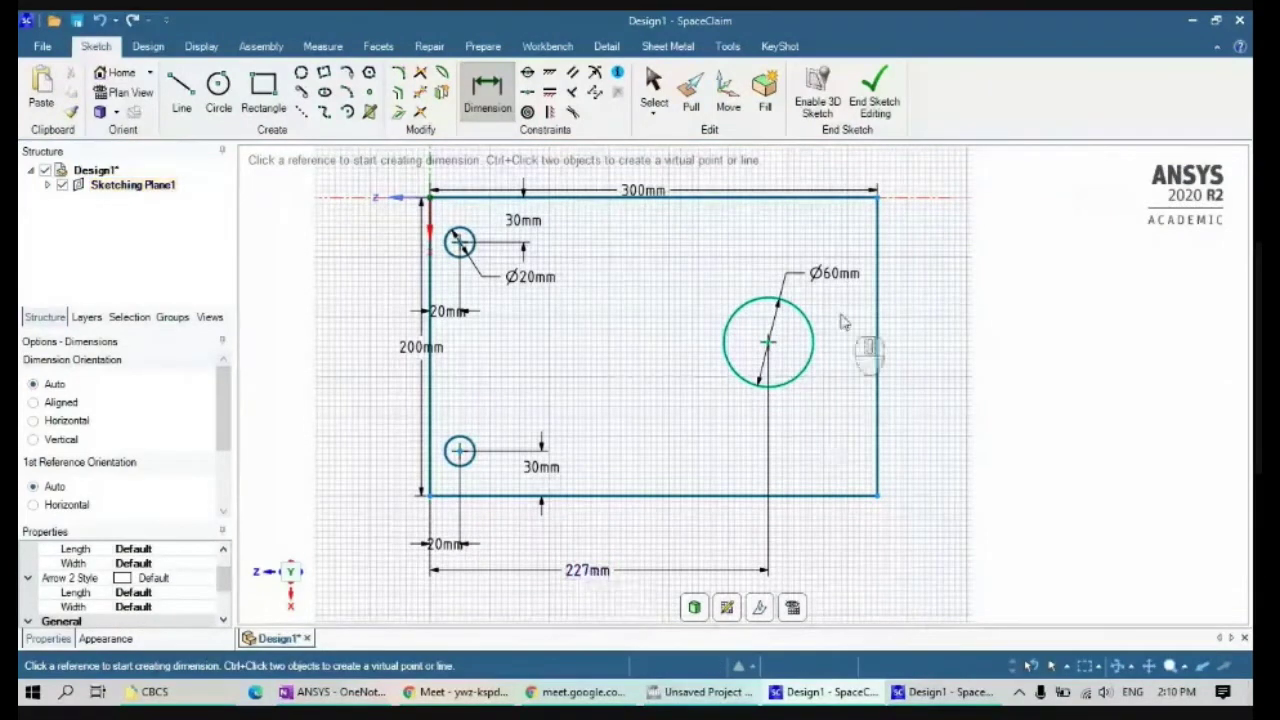
left_click(770, 345)
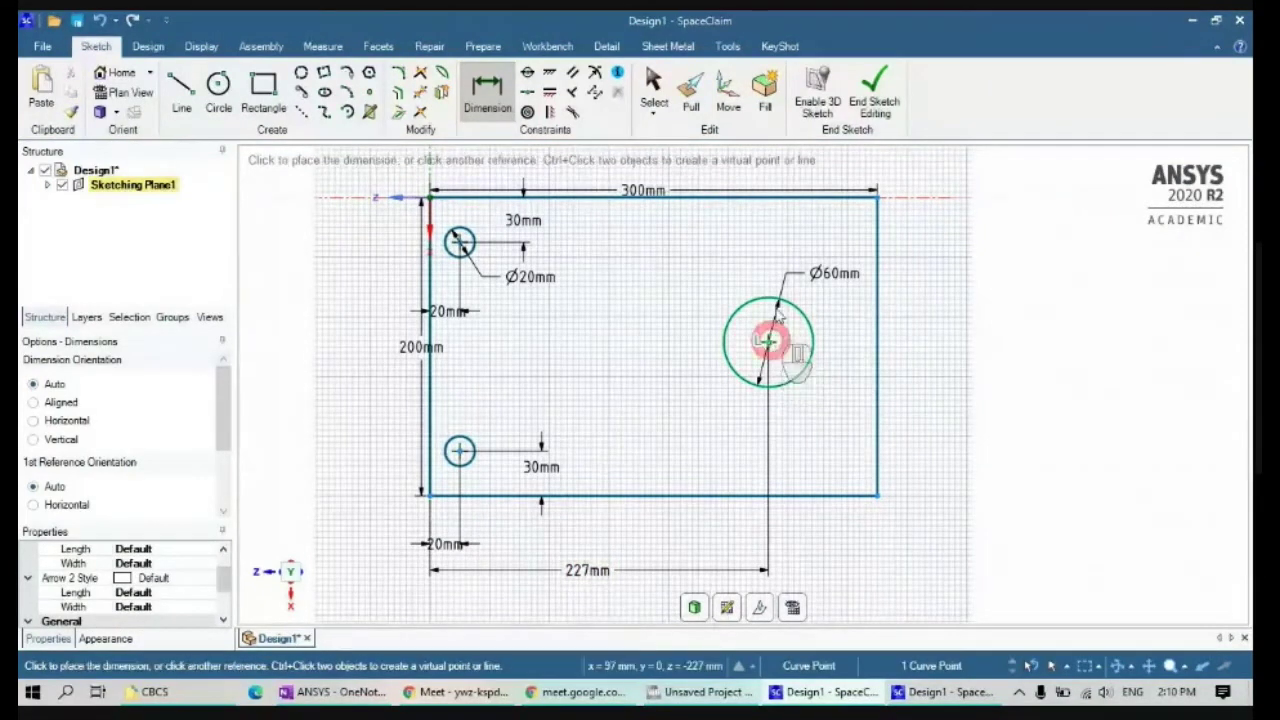
left_click(770, 197)
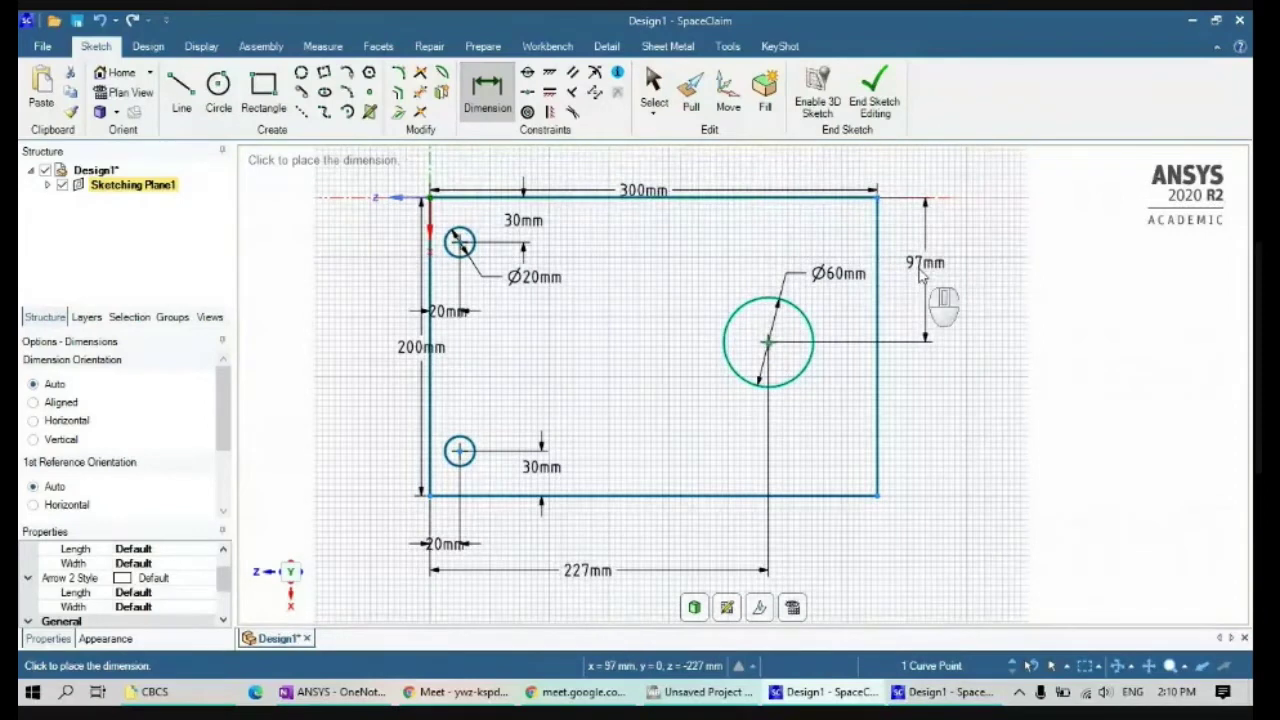
left_click(915, 266)
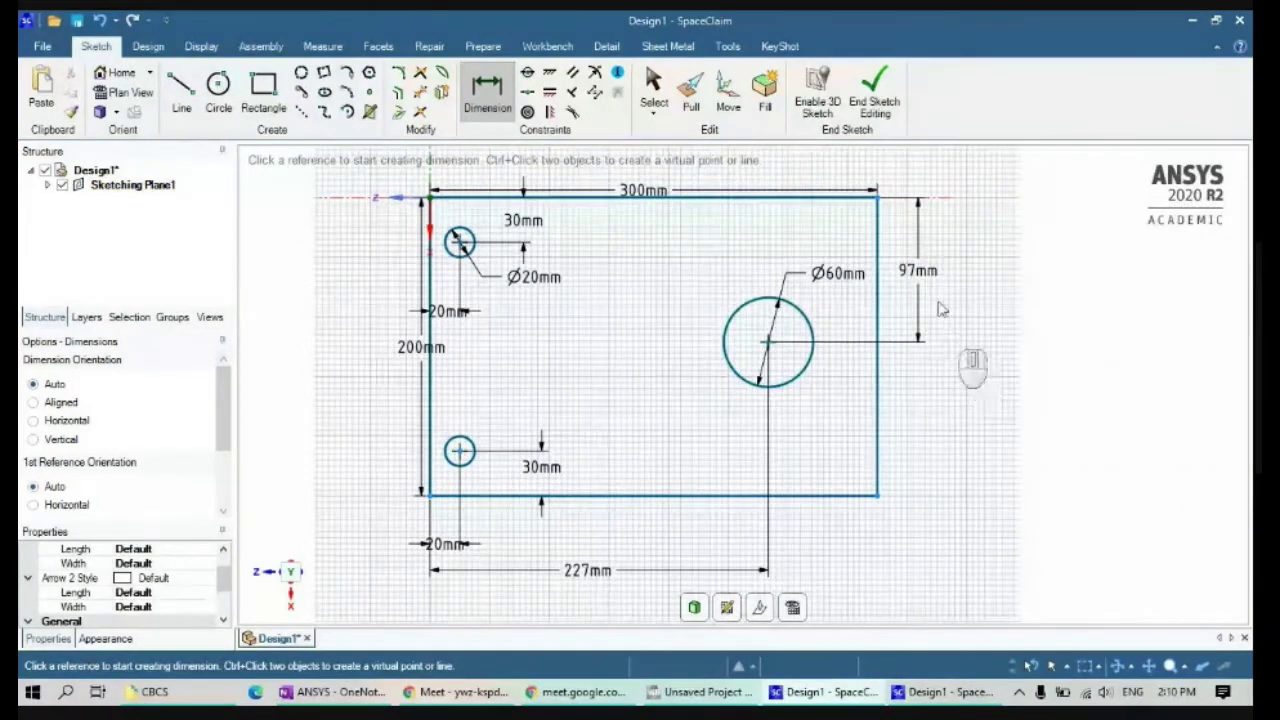
Set the large circle's distance from the top edge to 100 mm and from the left edge to 220 mm.
left_click(654, 88)
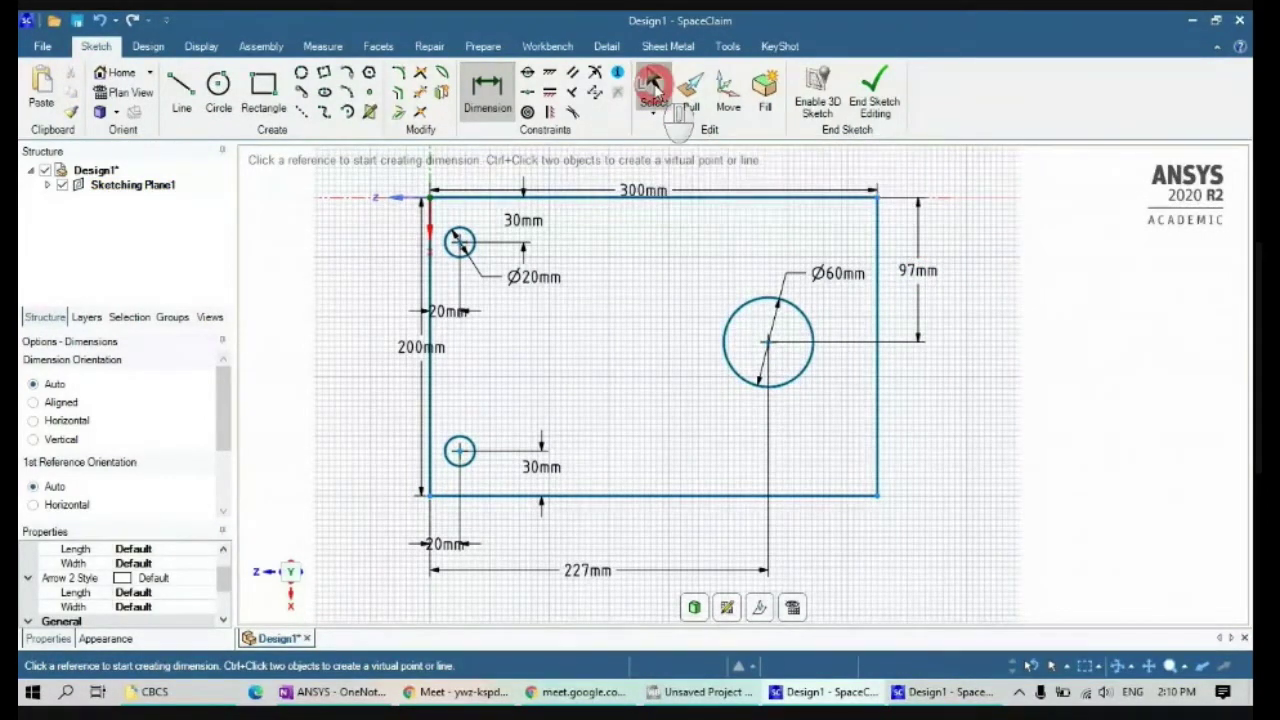
left_click(915, 270)
left_click(915, 272)
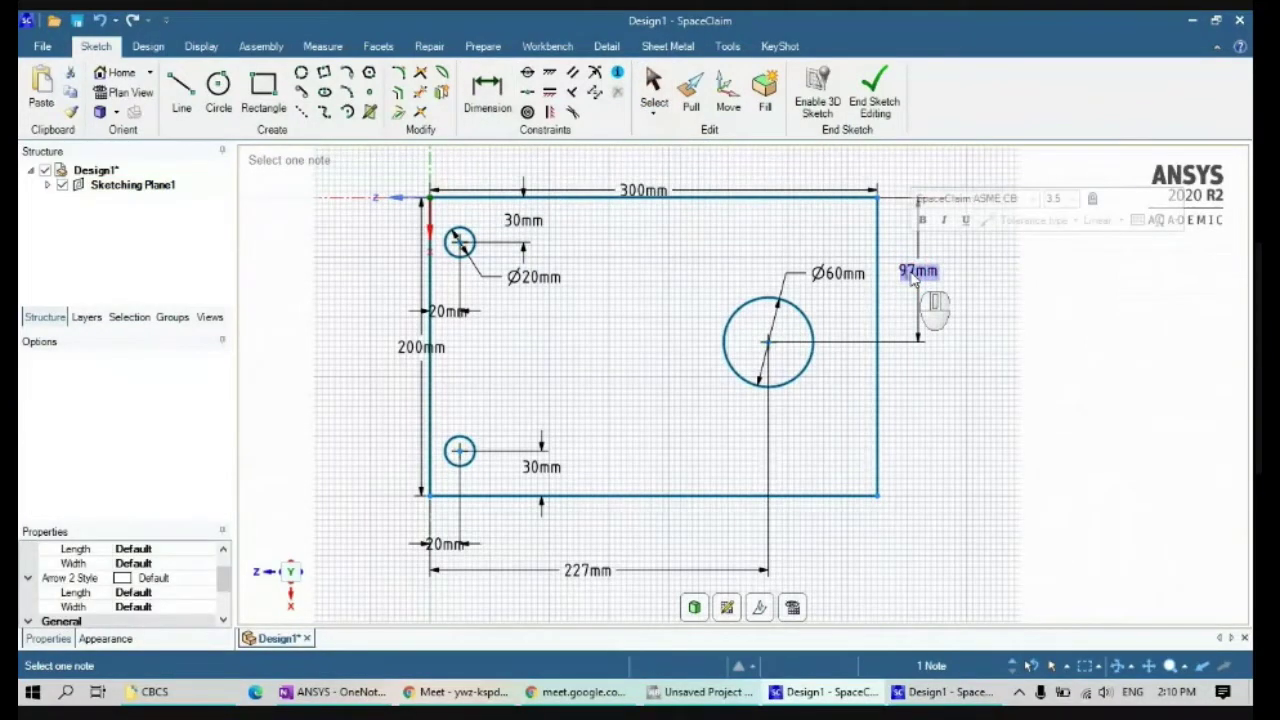
type("100")
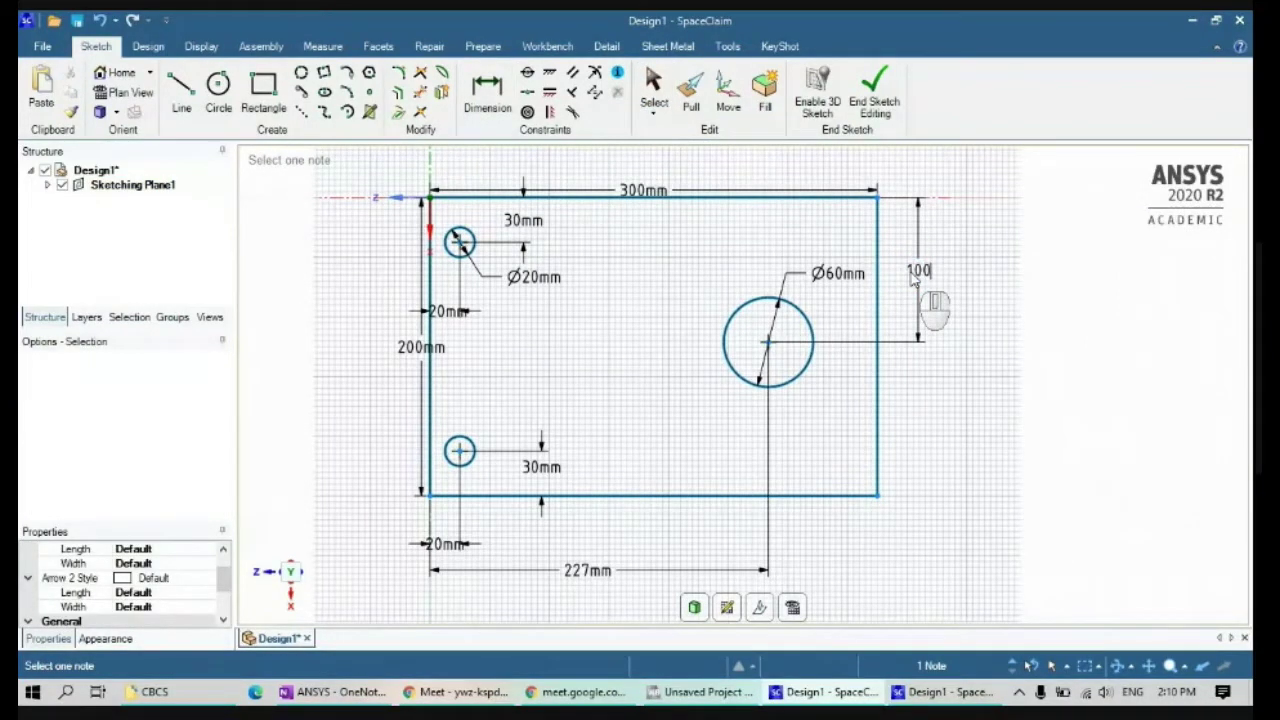
key("Return")
left_click(588, 572)
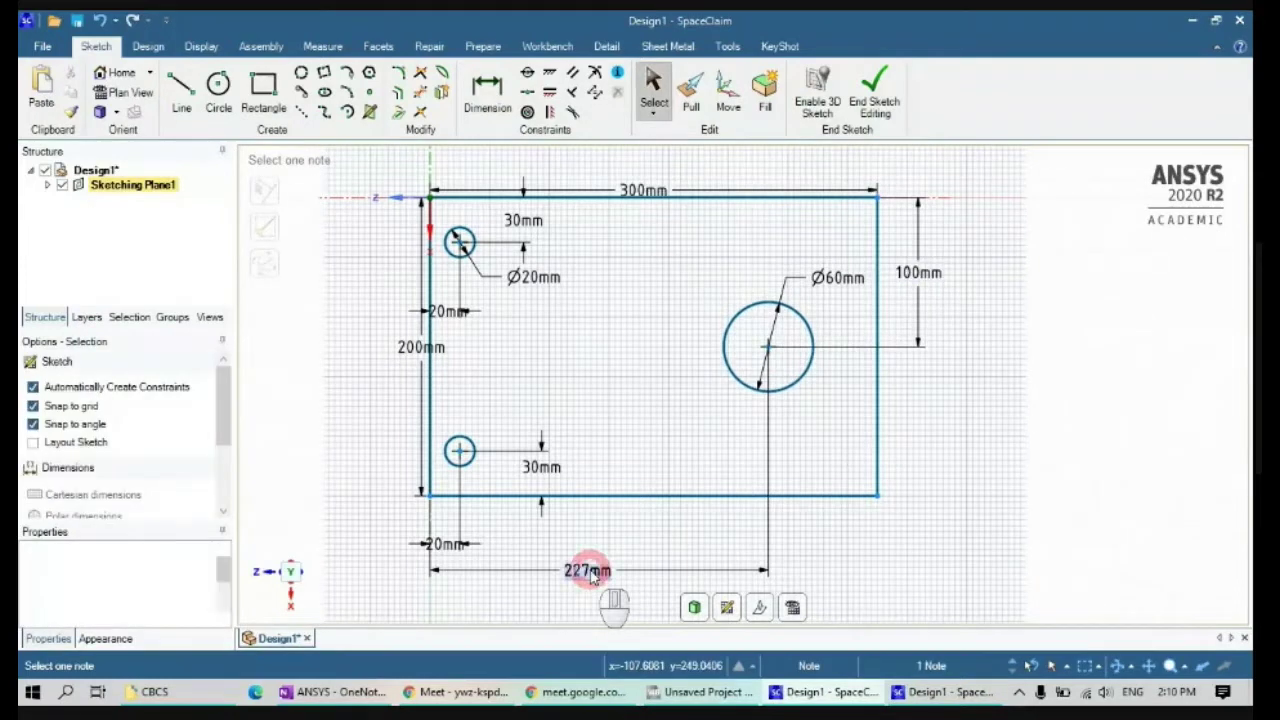
type("220")
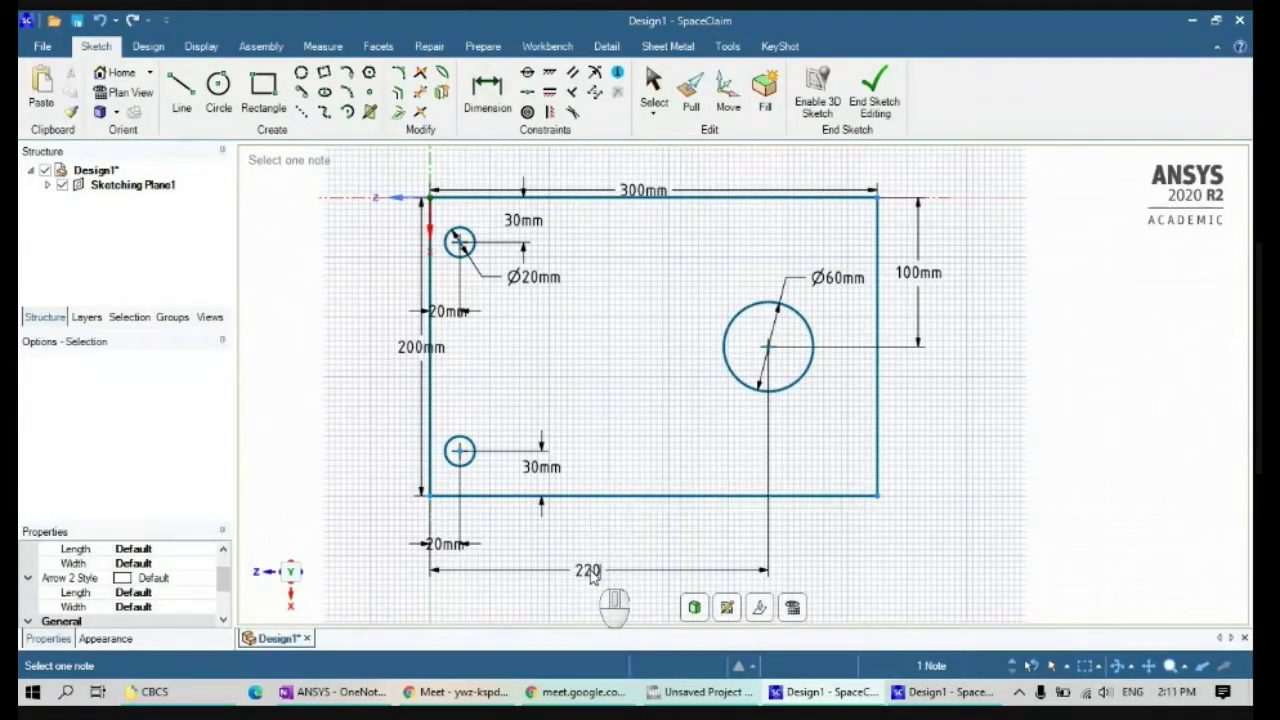
key("Return")
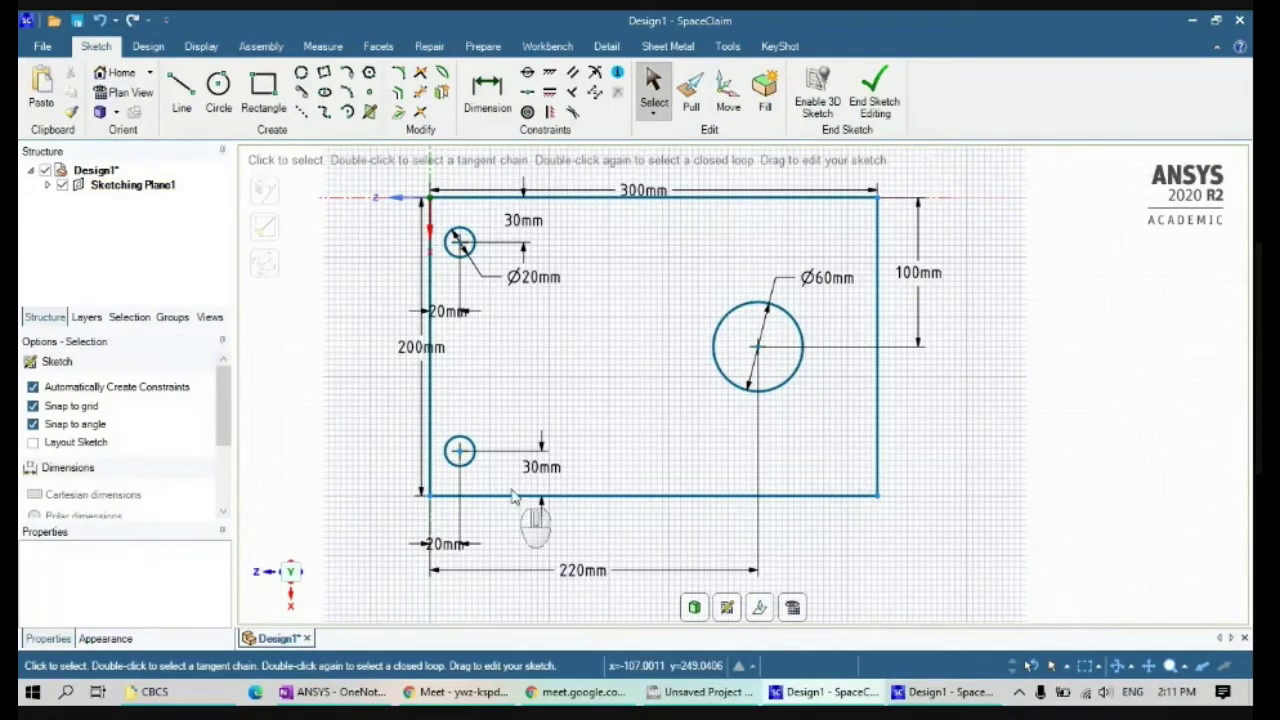
End sketch editing to convert the closed bracket profile into a surface.
left_click(878, 112)
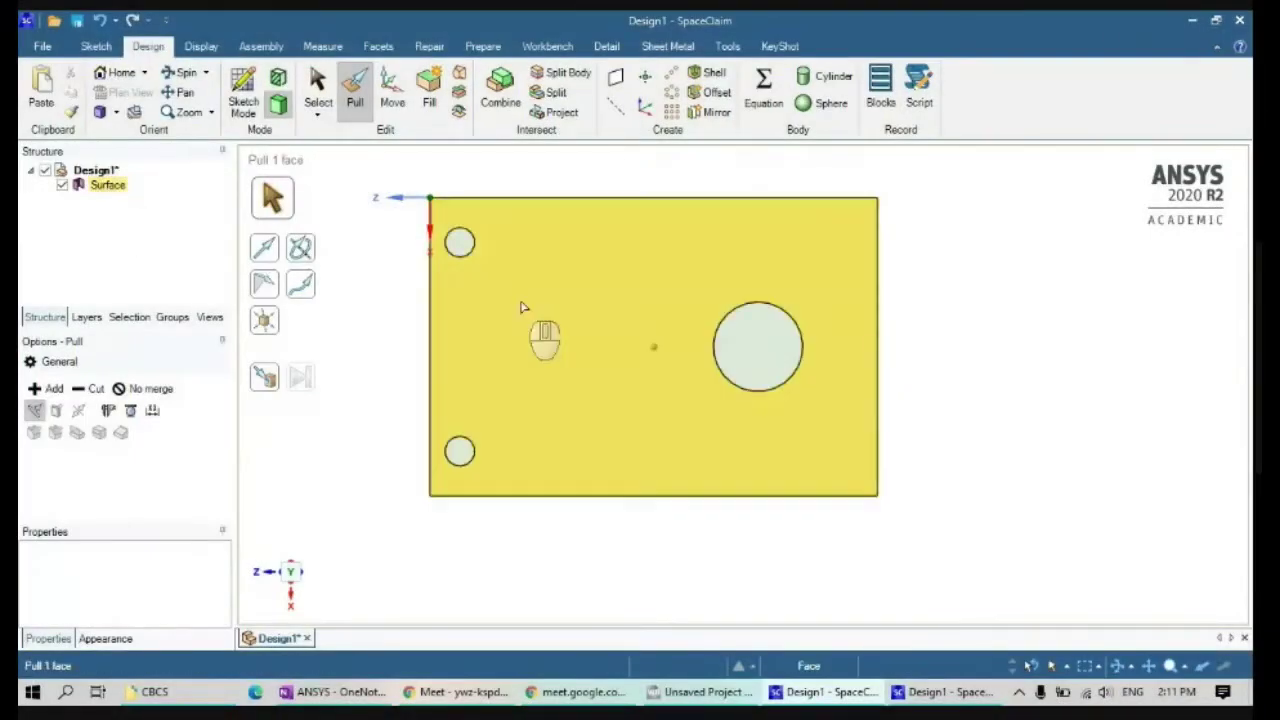
left_click(110, 188)
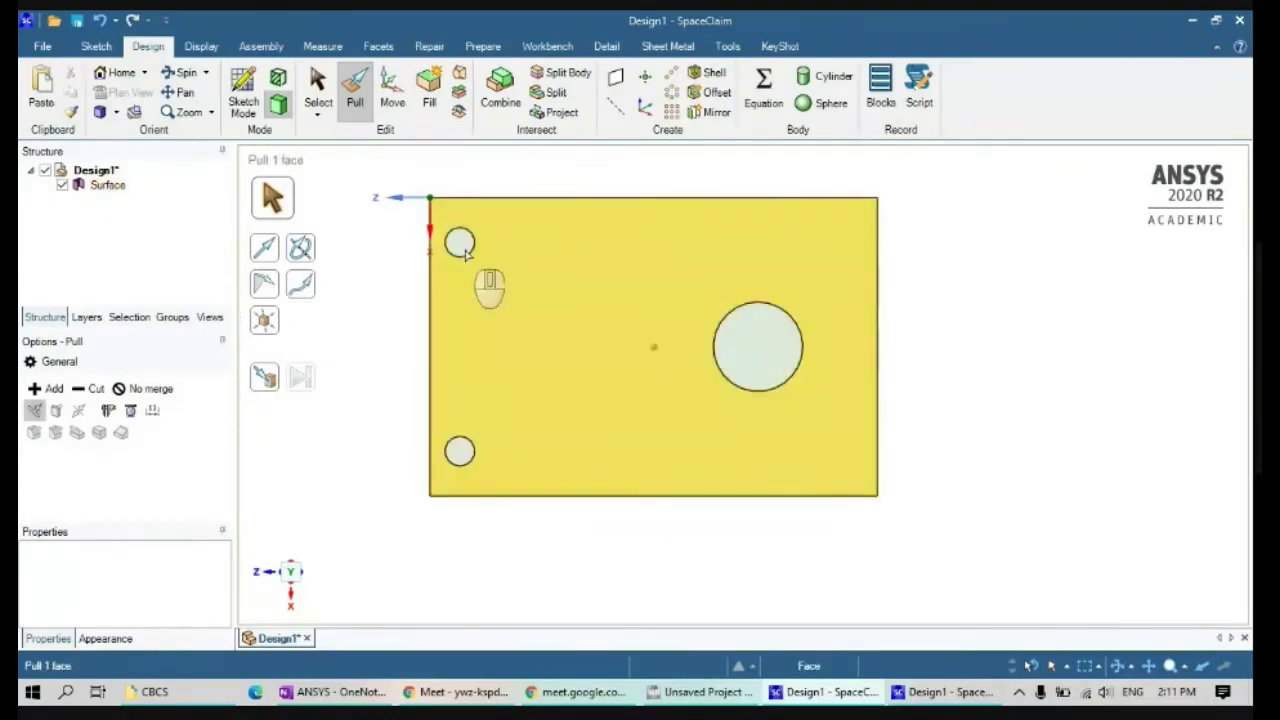
left_click(720, 368)
left_click(835, 612)
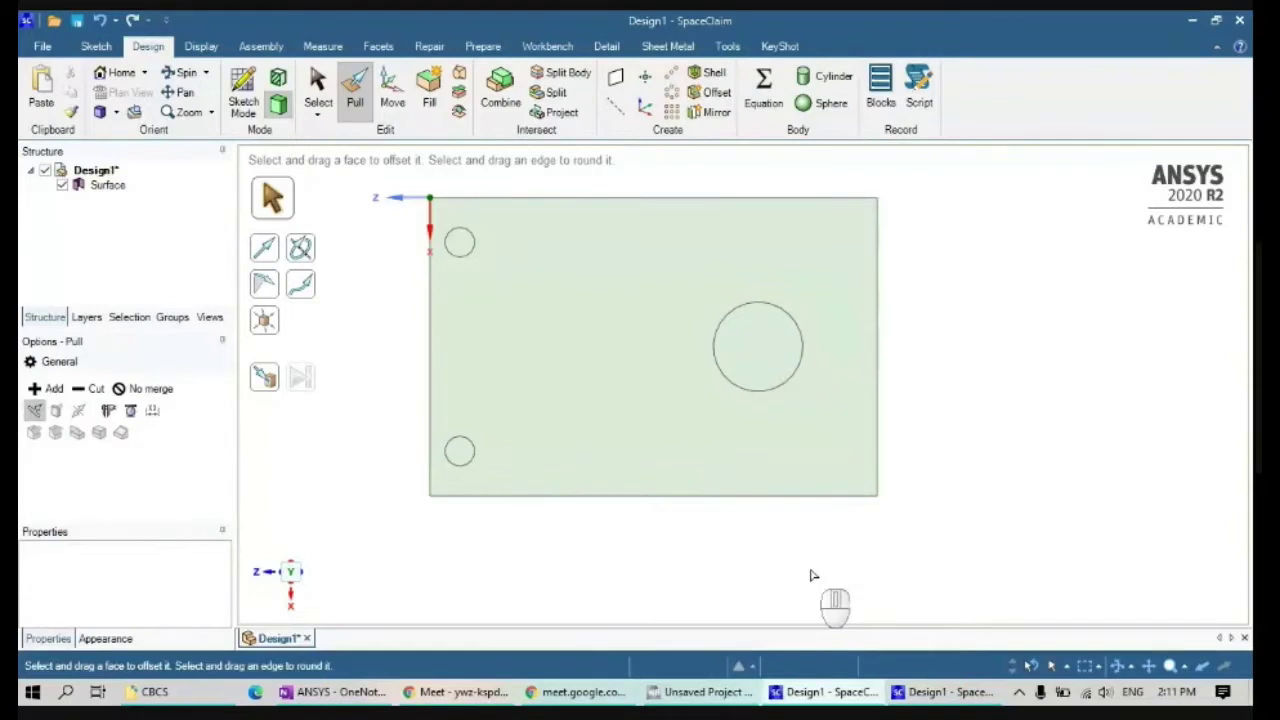
Check that the plate region and the three circular hole regions can be picked as separate faces.
left_click(825, 484)
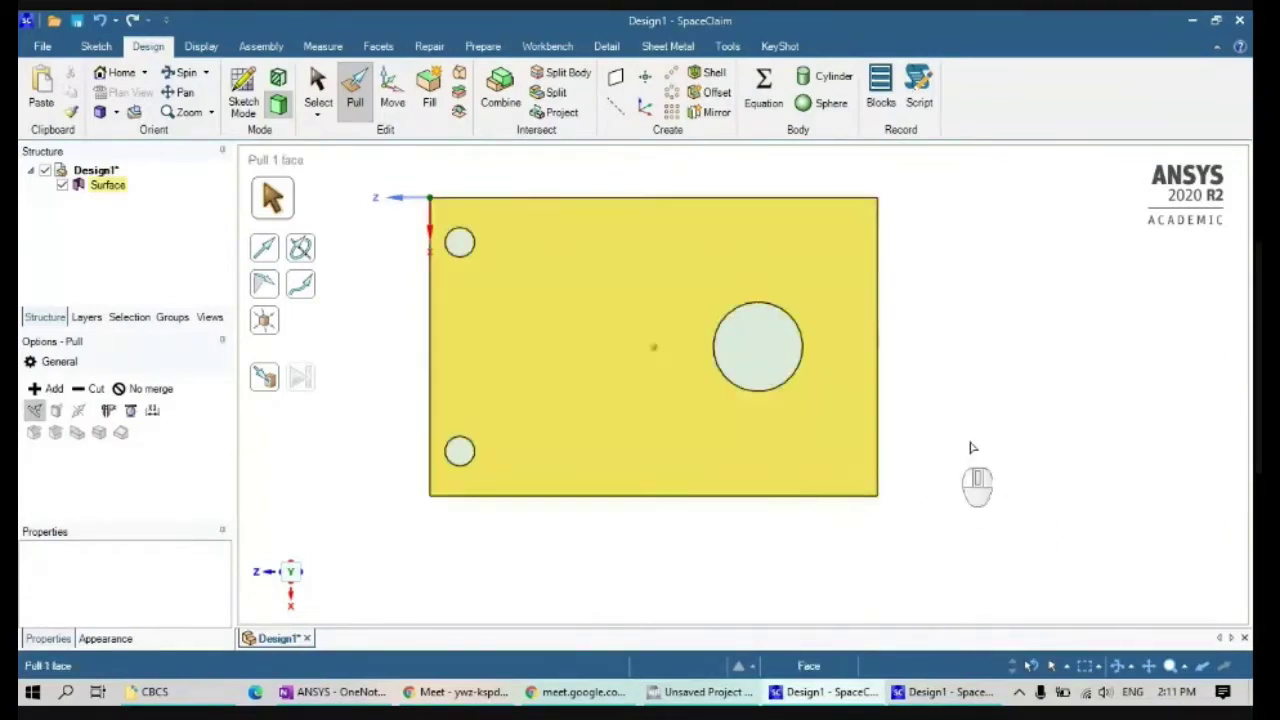
left_click(977, 445)
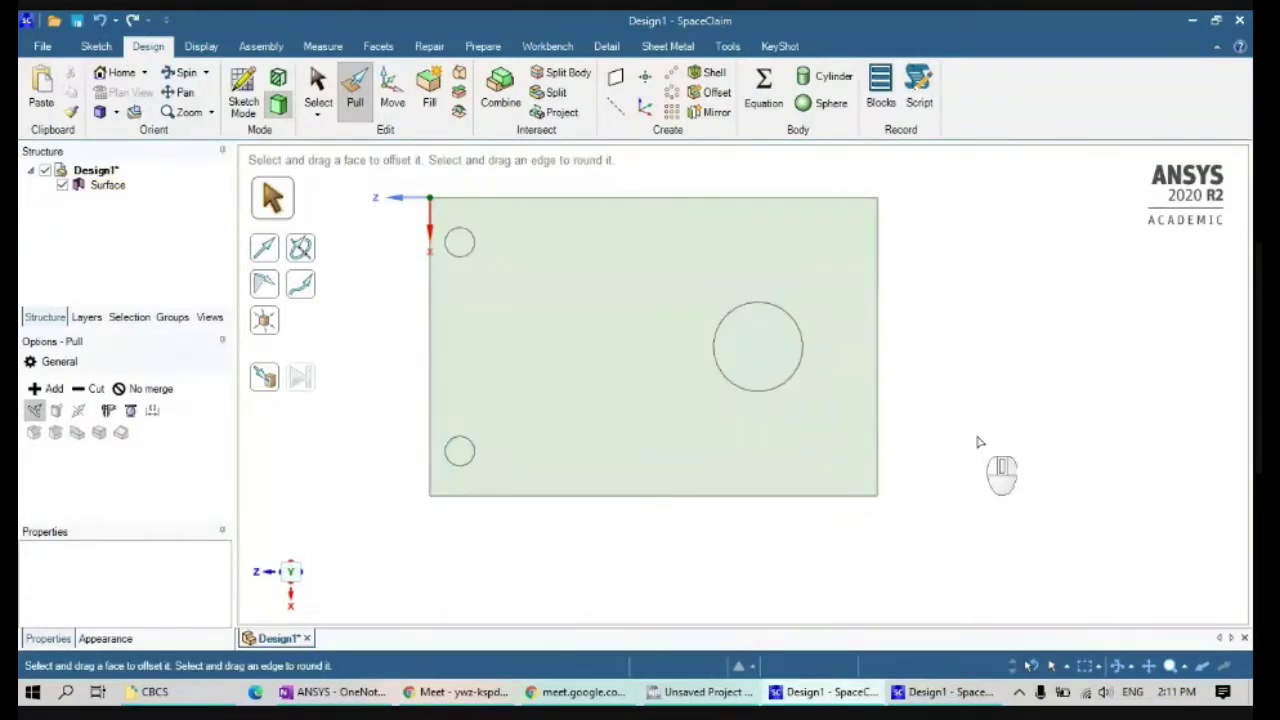
left_click(654, 440)
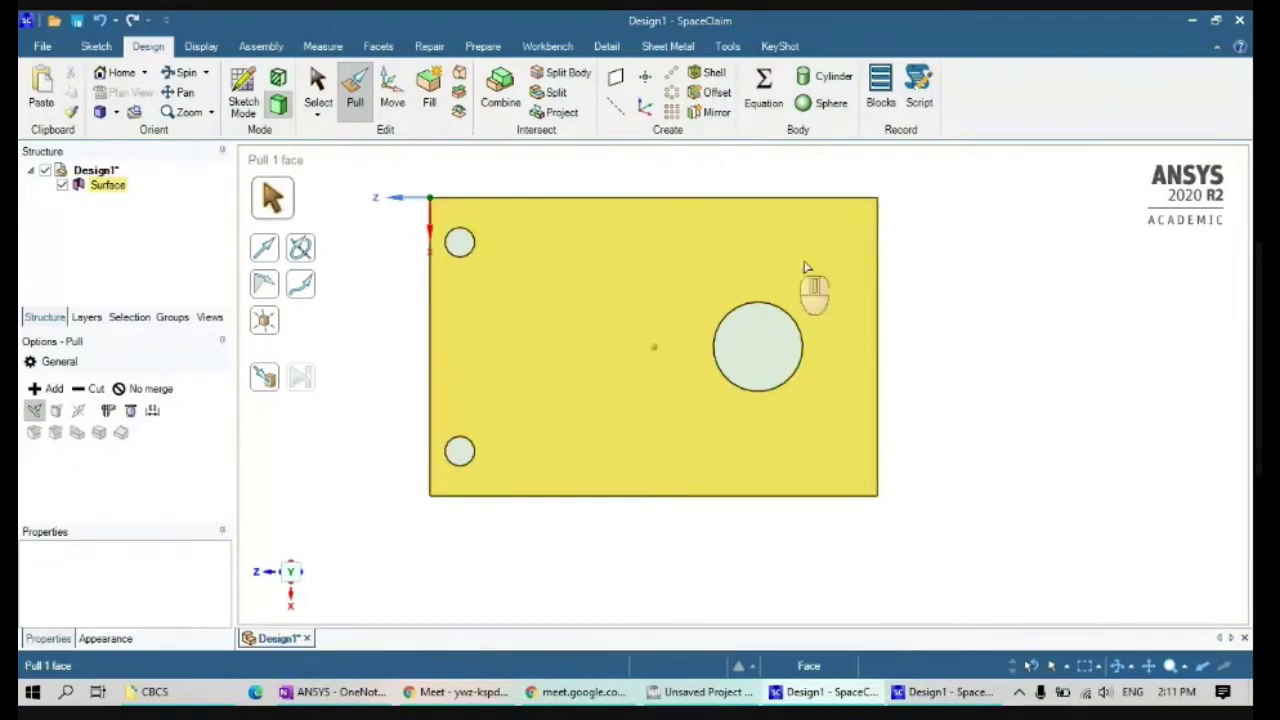
left_click(1197, 357)
left_click(620, 448)
left_click(461, 453)
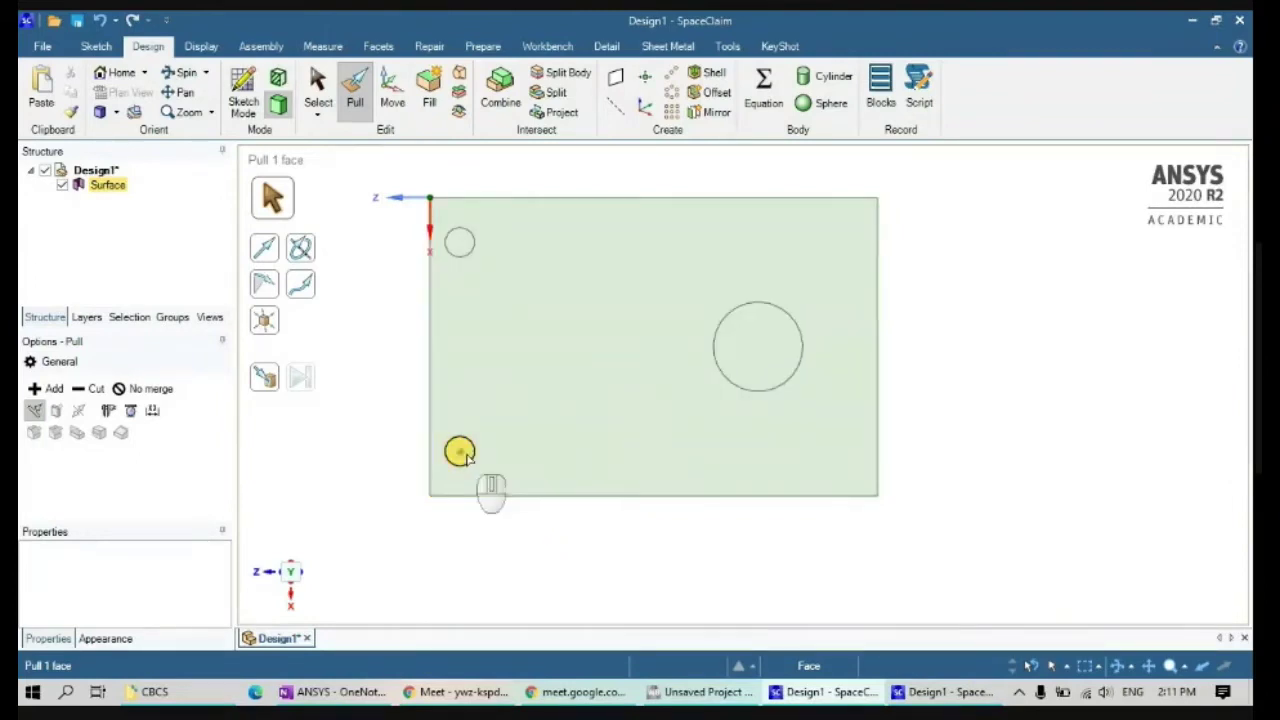
left_click(477, 354)
left_click(460, 248)
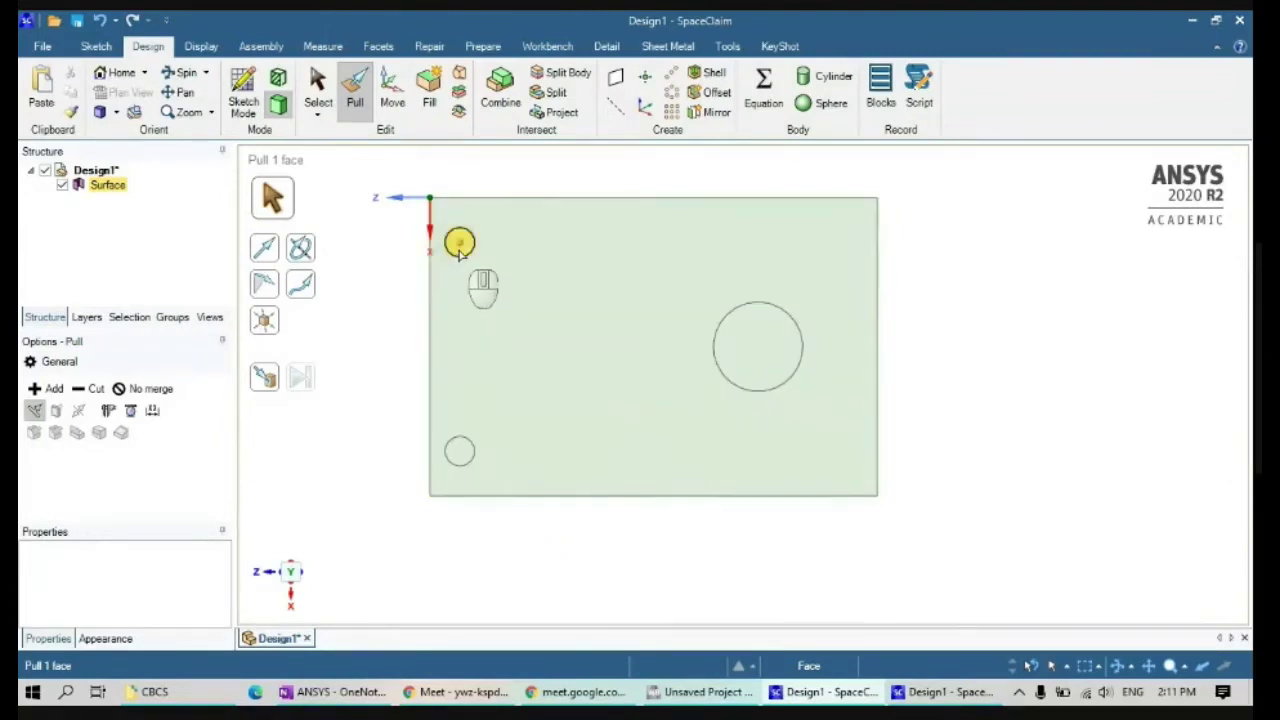
left_click(654, 343)
left_click(753, 354)
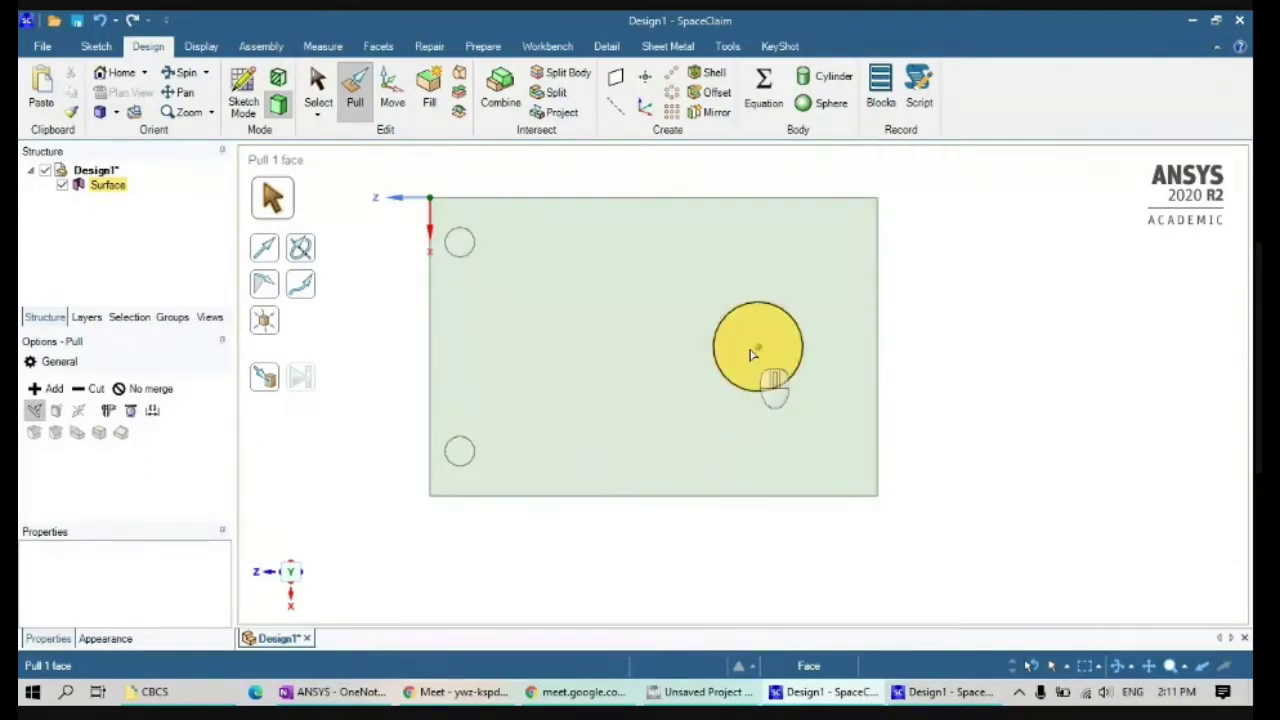
left_click(891, 343)
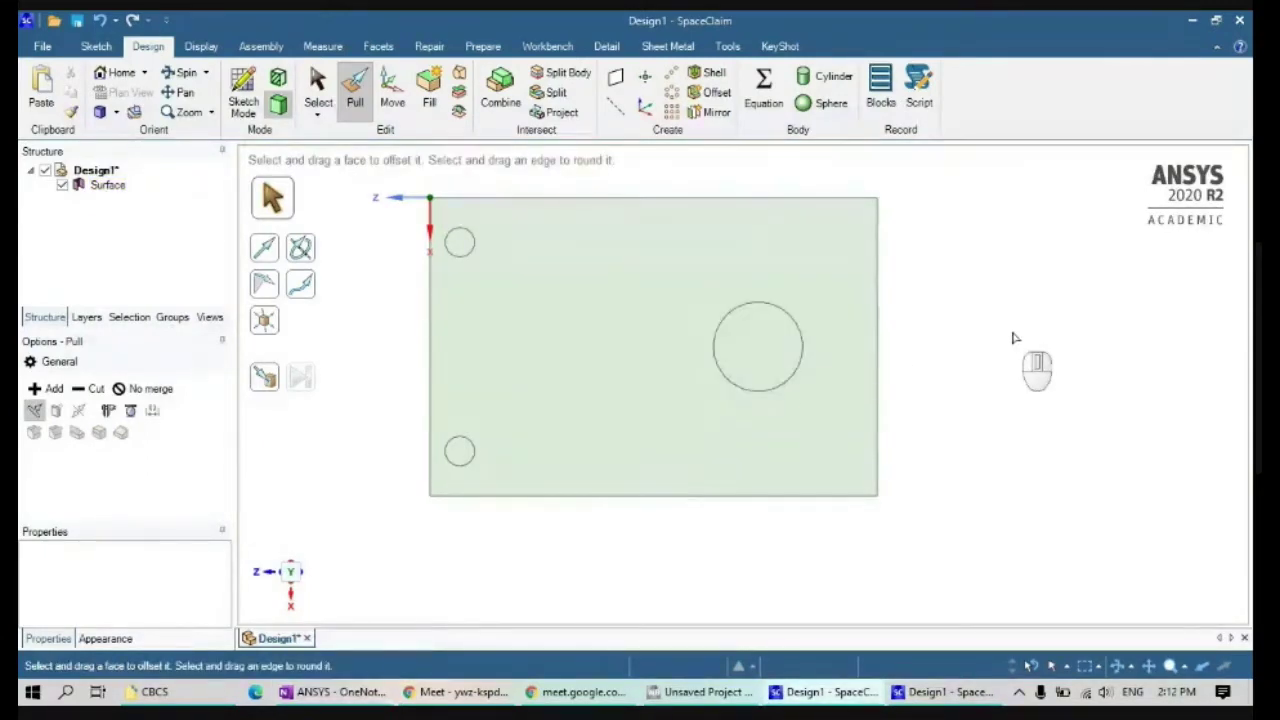
Pull the plate face around the three holes into a solid 20 mm thick.
middle_click_drag(1014, 338, 1152, 298)
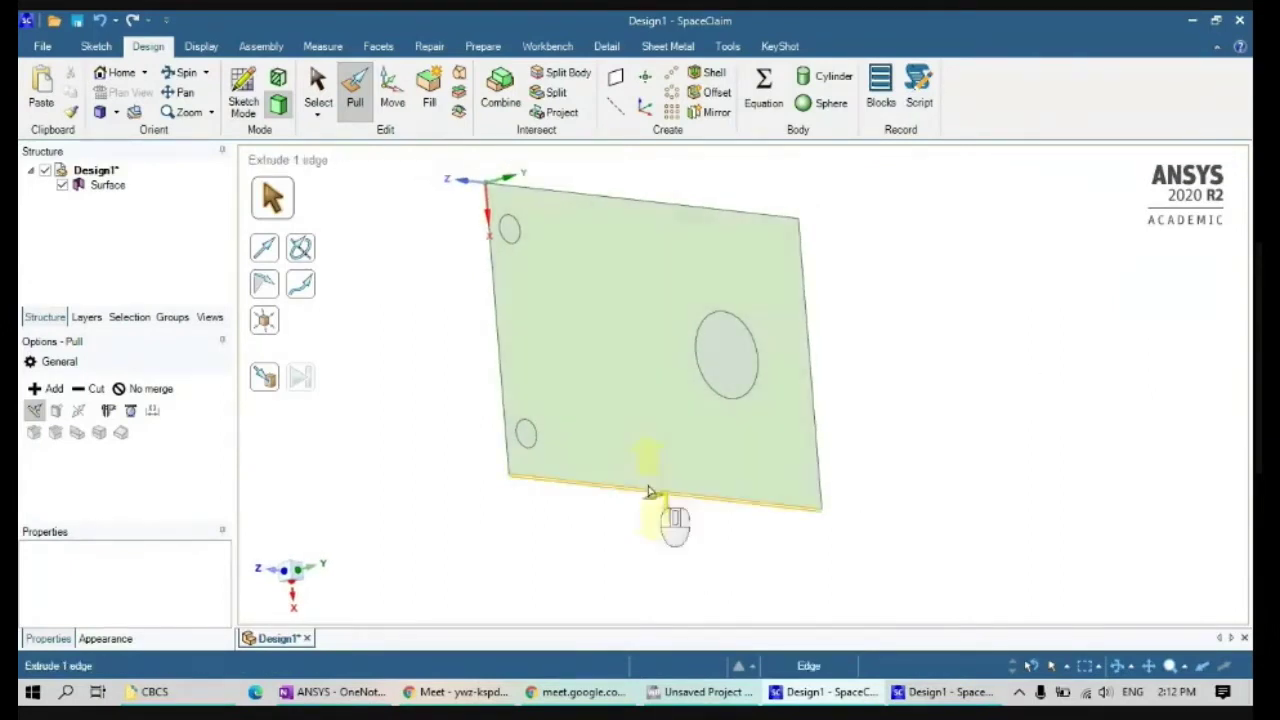
left_click(655, 436)
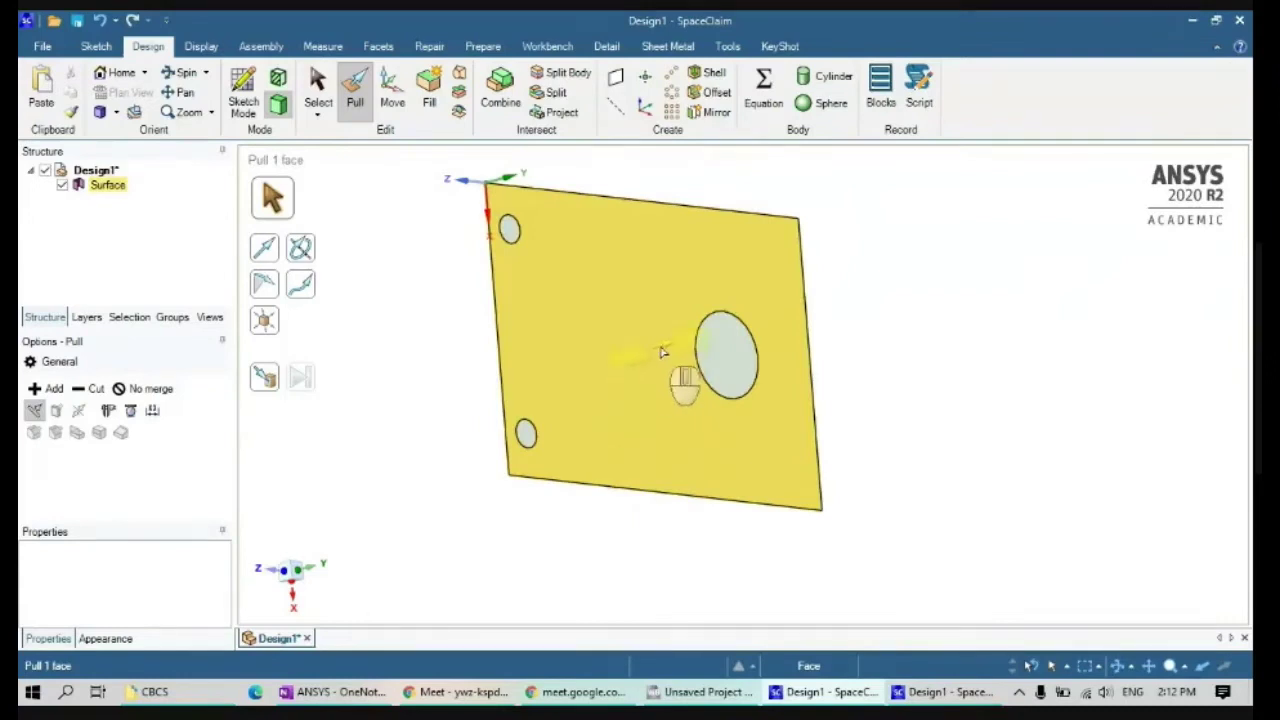
left_click_drag(670, 346, 610, 384)
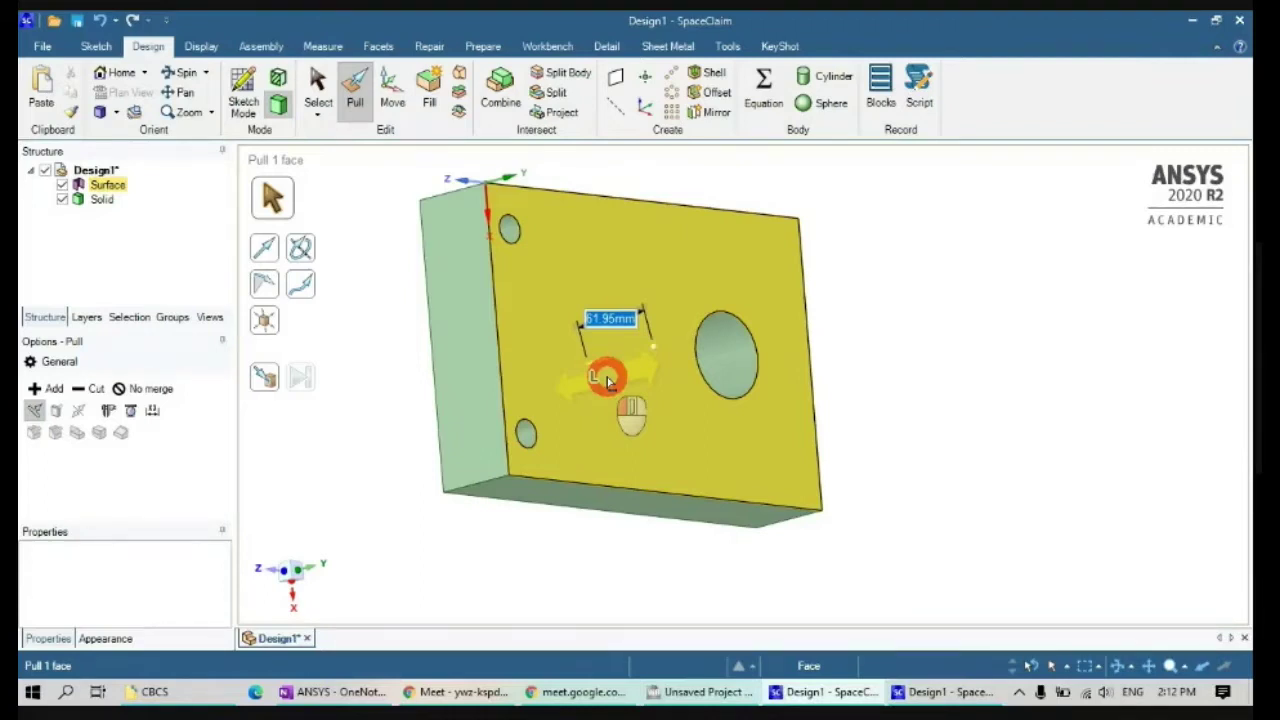
type("20")
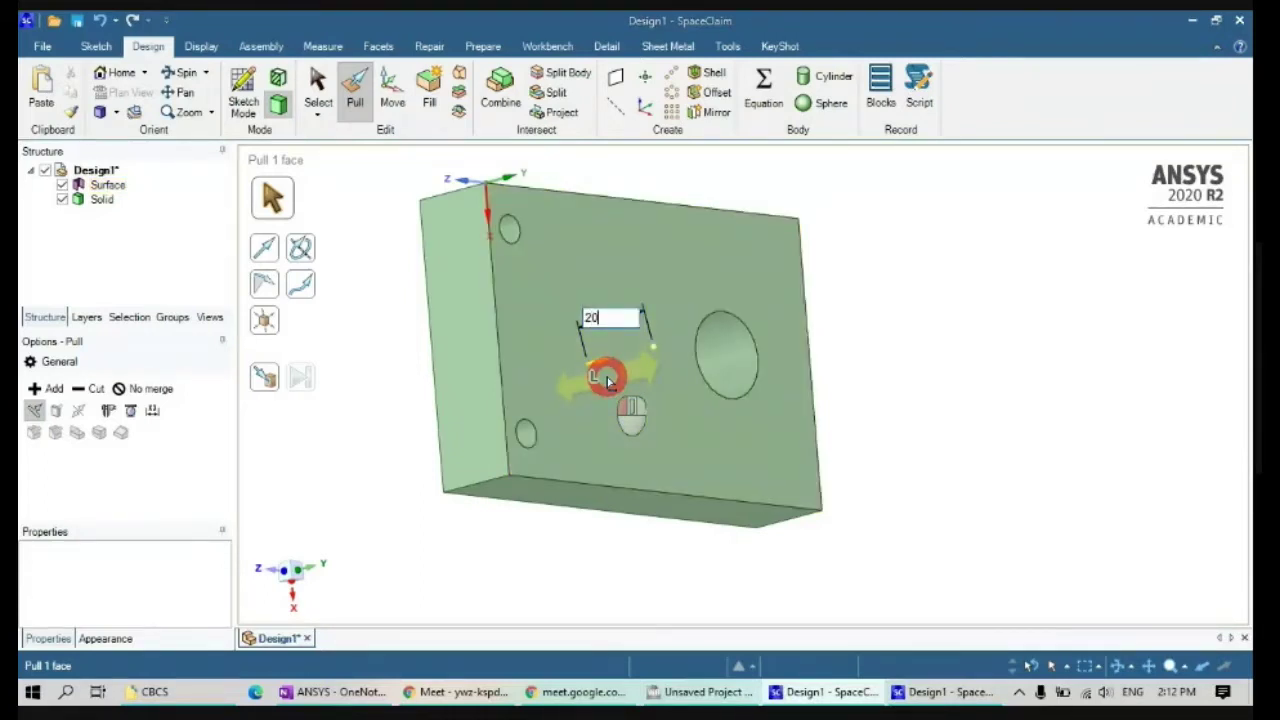
key("Return")
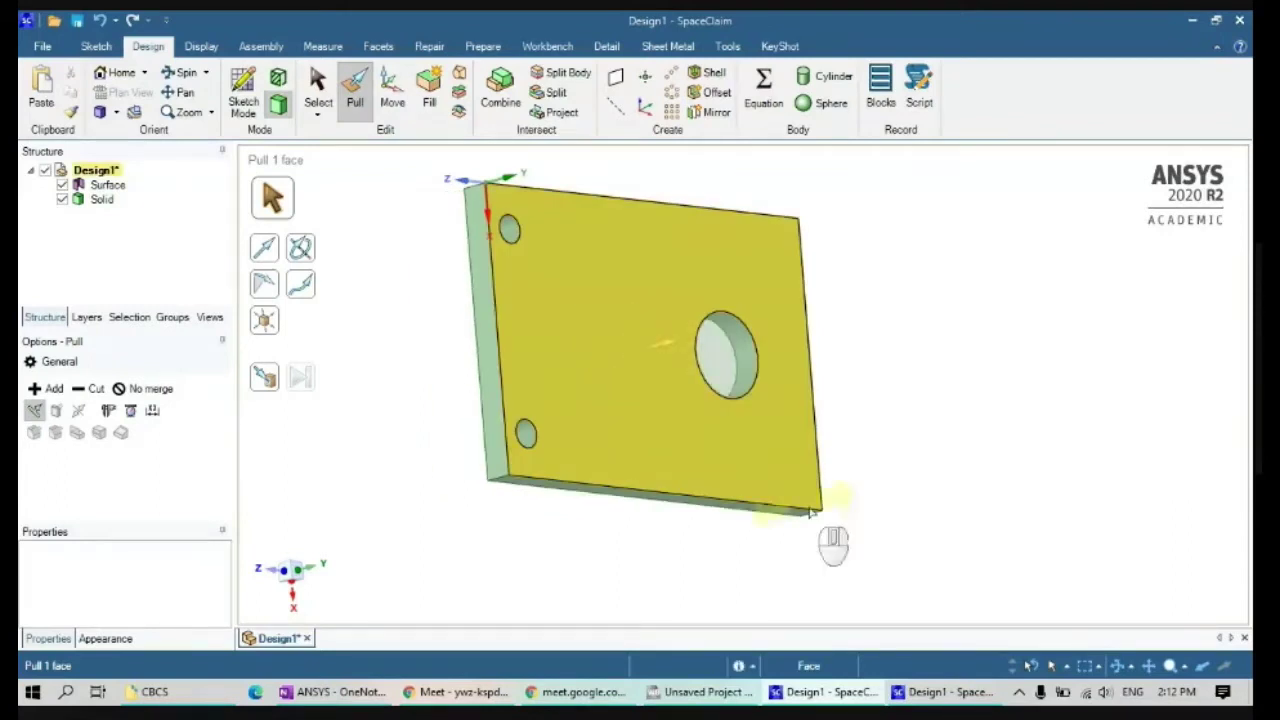
left_click(1036, 469)
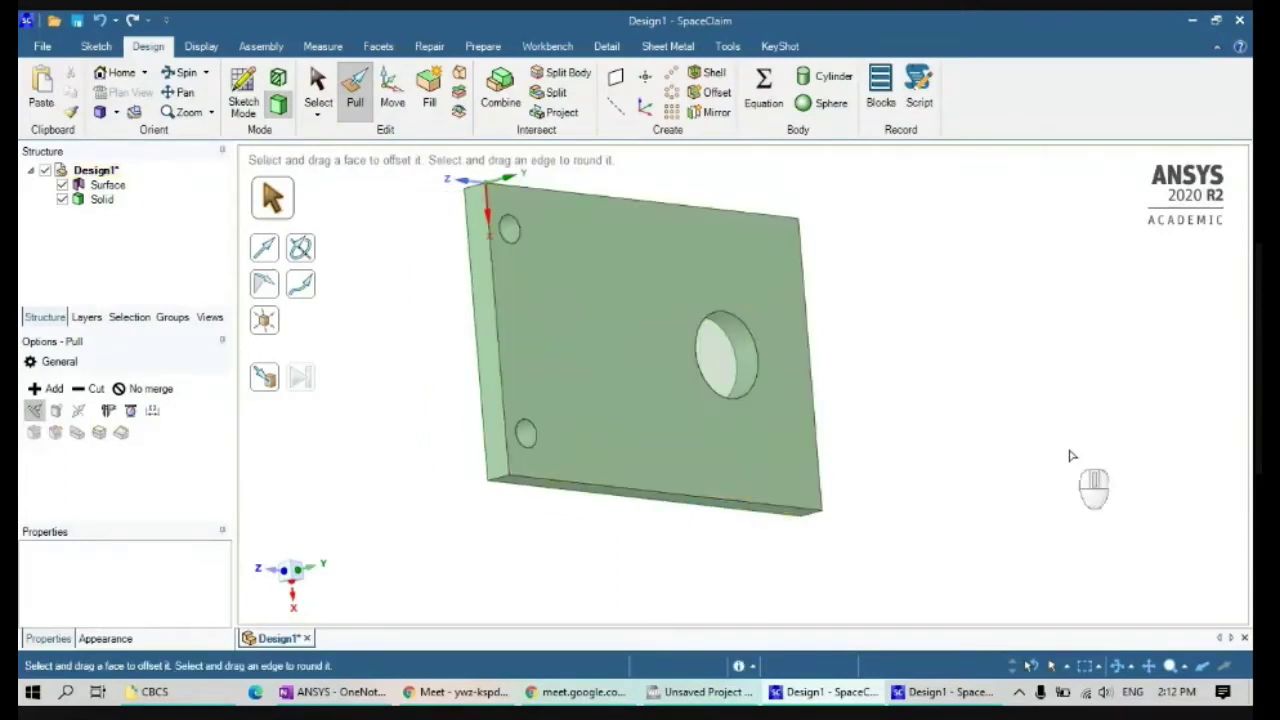
left_click(687, 351)
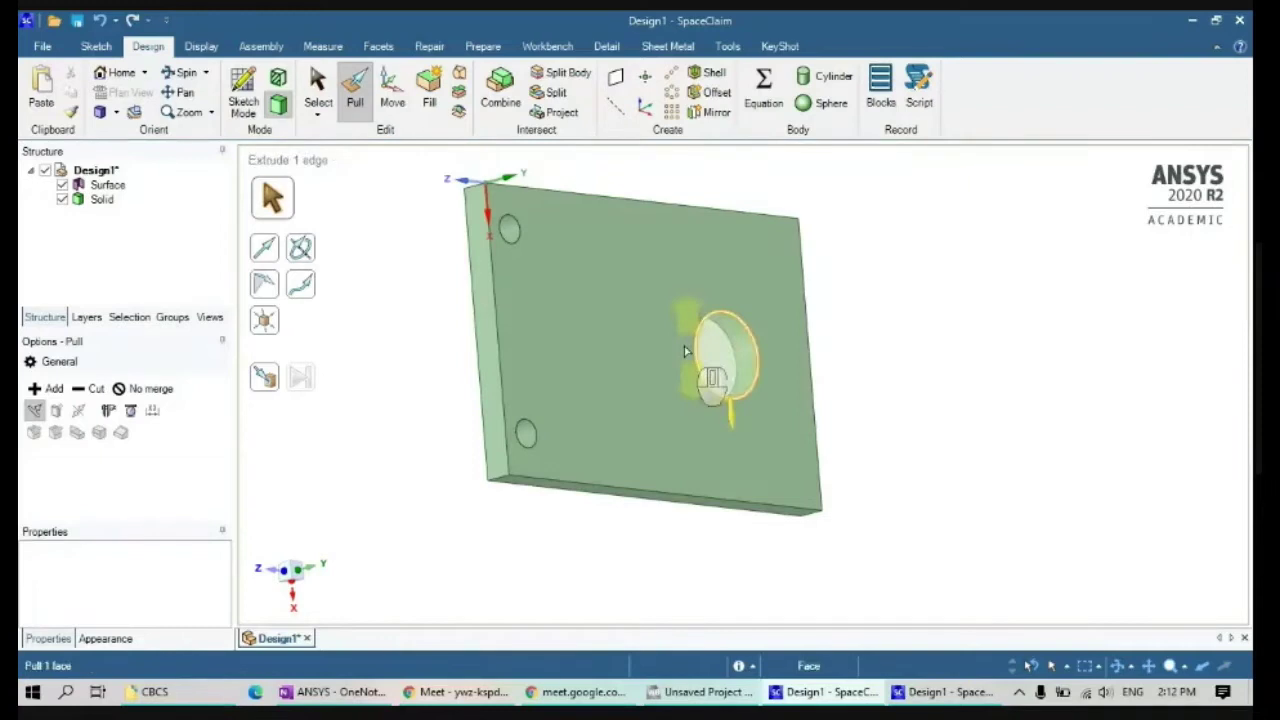
left_click(687, 351)
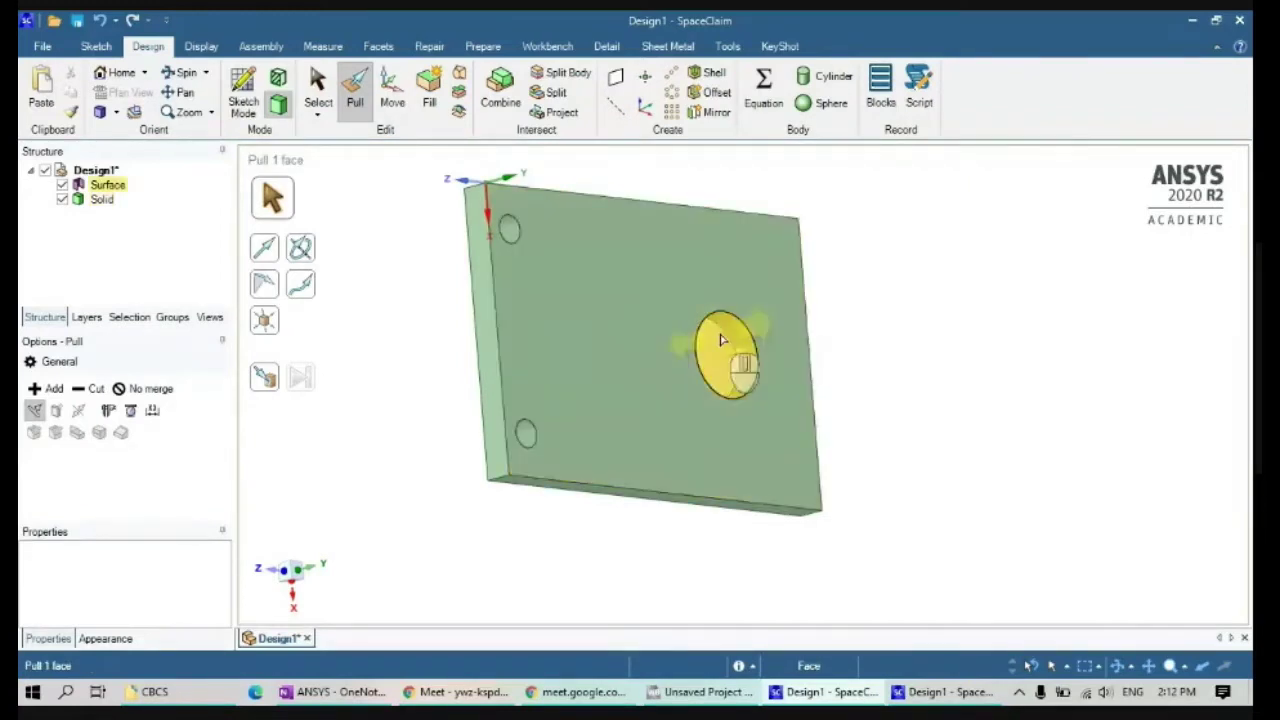
Inspect the pulled plate from several angles and highlight the Solid and Surface bodies separately.
left_click(1077, 342)
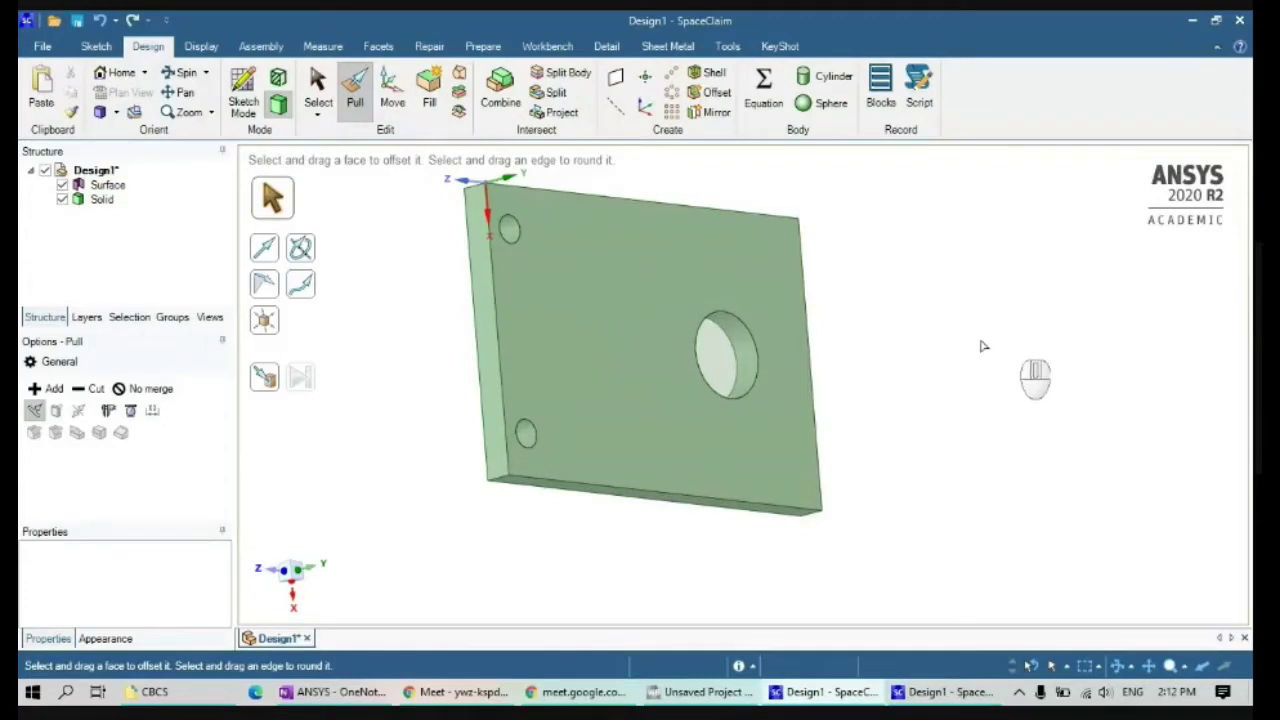
middle_click_drag(970, 339, 735, 353)
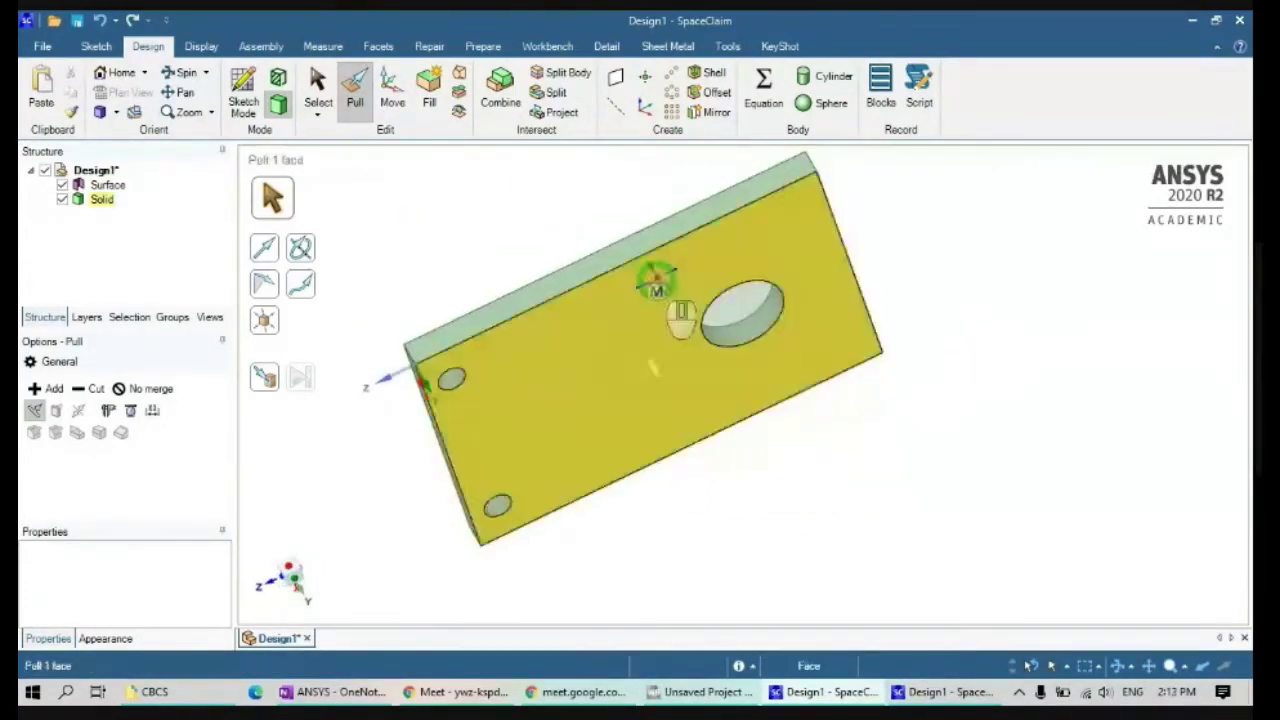
middle_click_drag(657, 280, 600, 191)
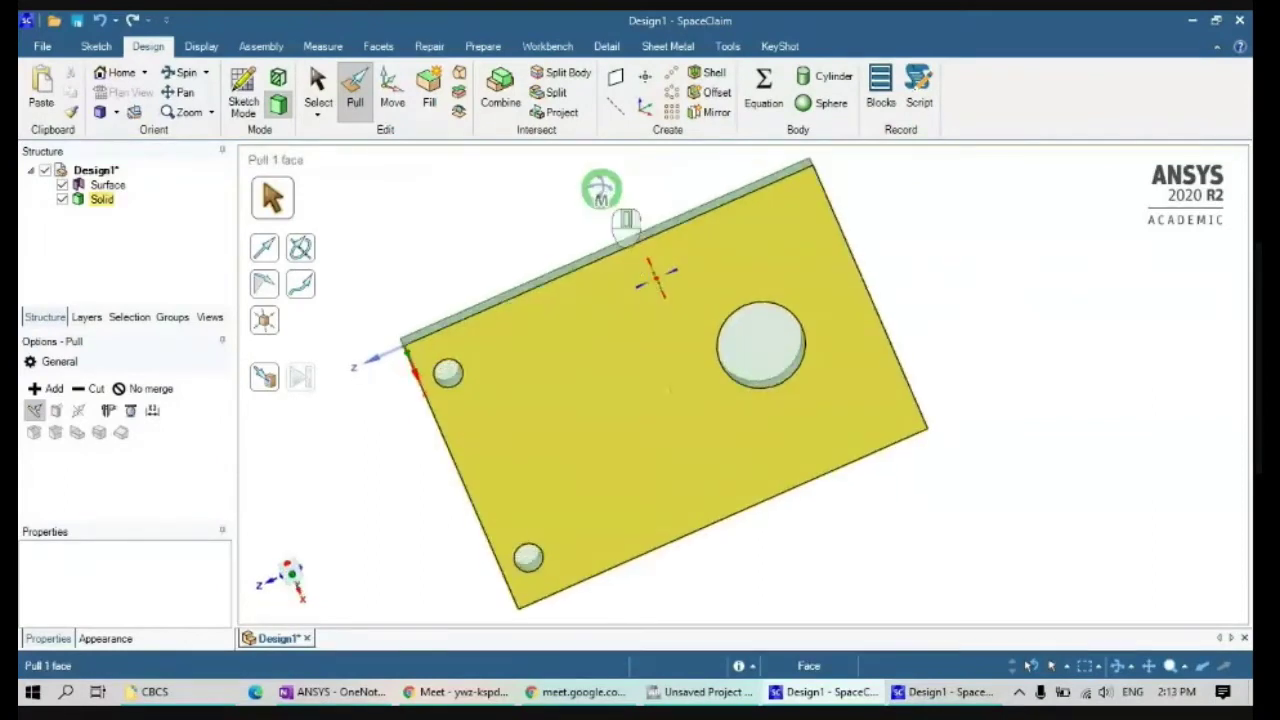
left_click(102, 199)
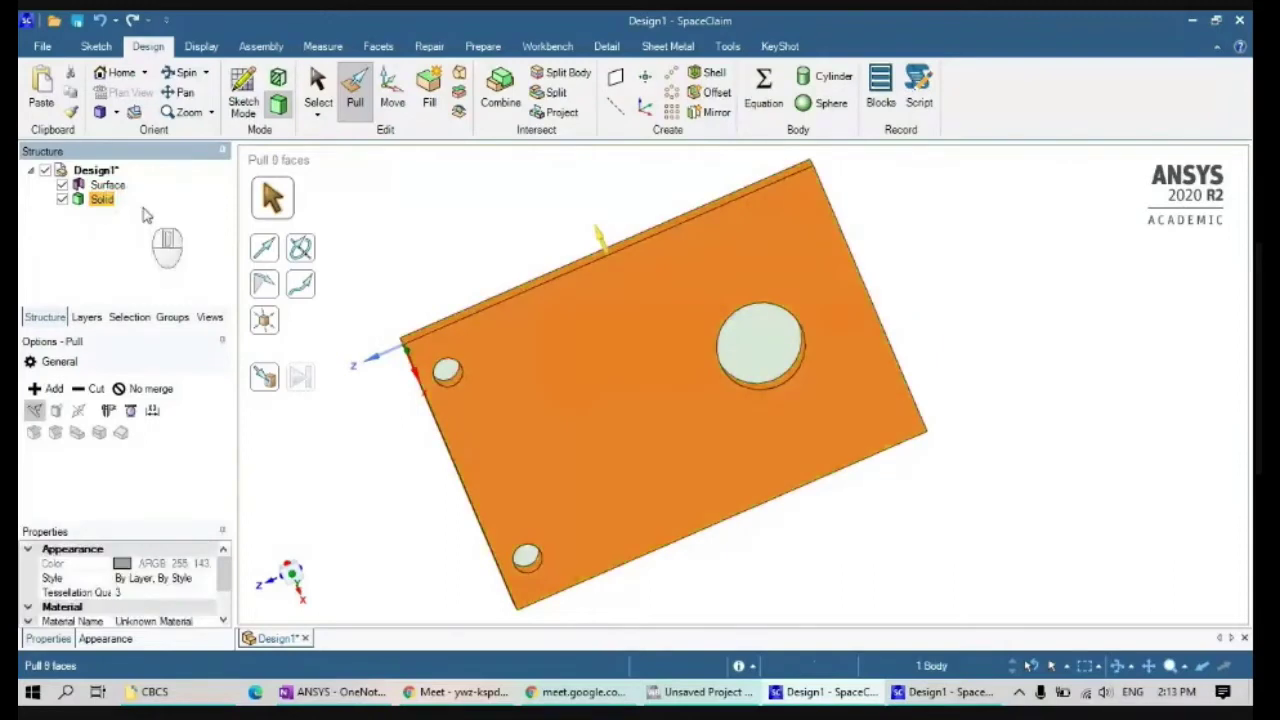
left_click(122, 188)
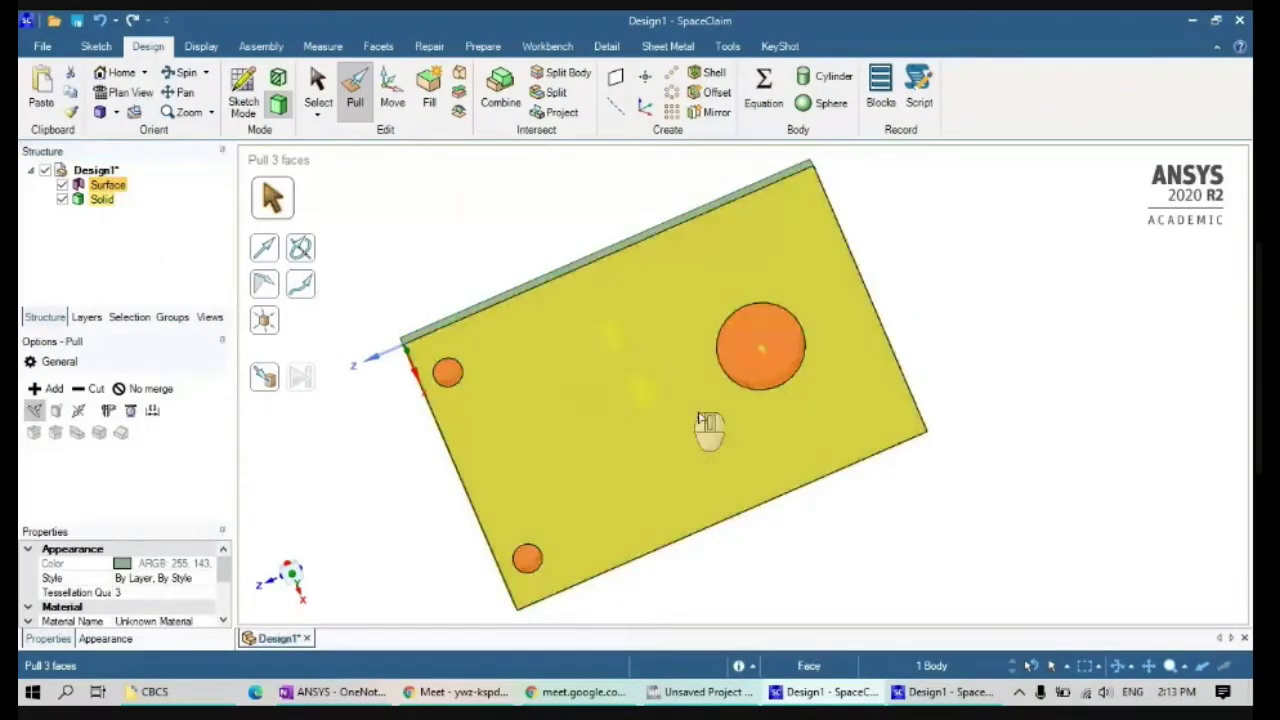
middle_click_drag(420, 253, 515, 295)
left_click(122, 238)
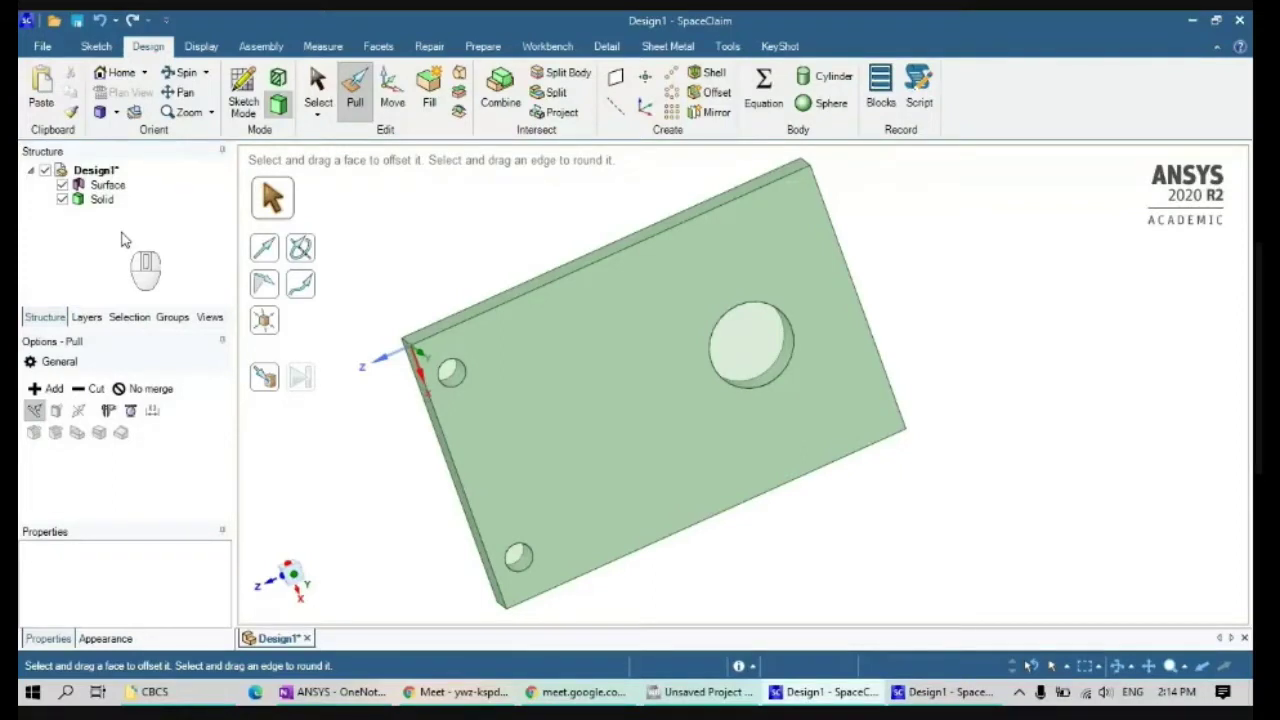
Suppress the Surface body for physics so that only the solid plate goes into the analysis.
left_click(105, 184)
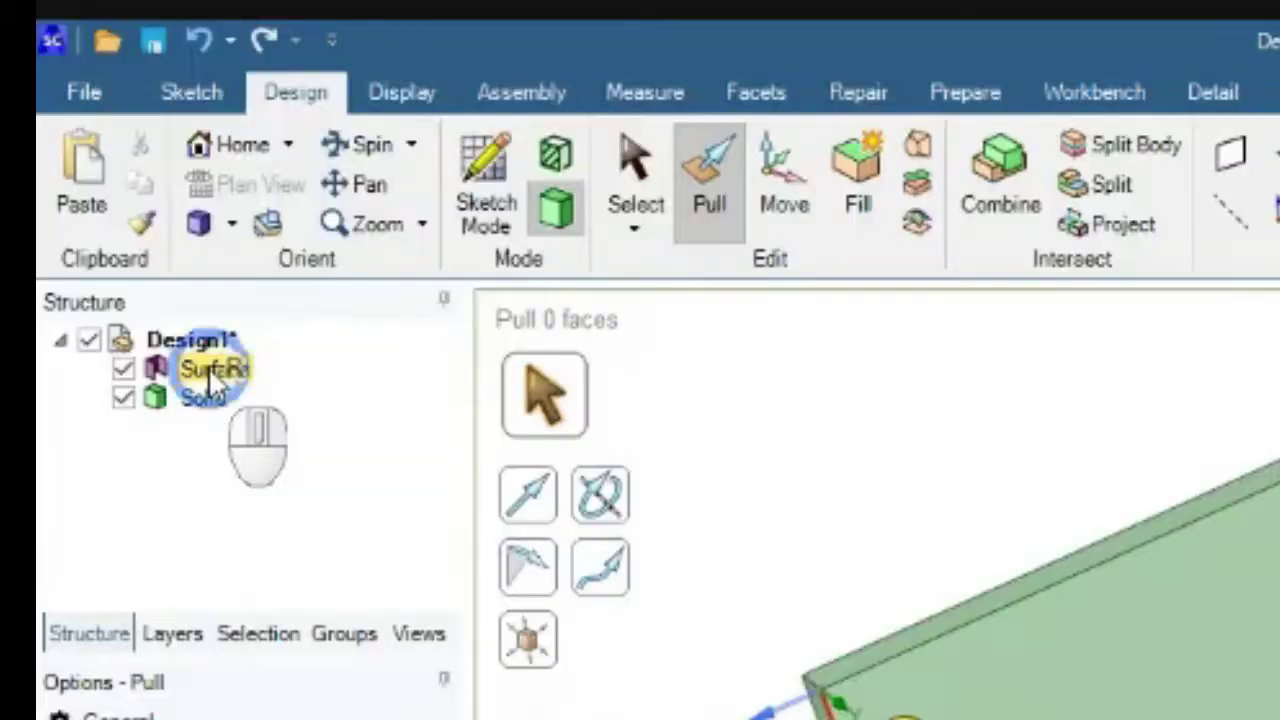
right_click(106, 185)
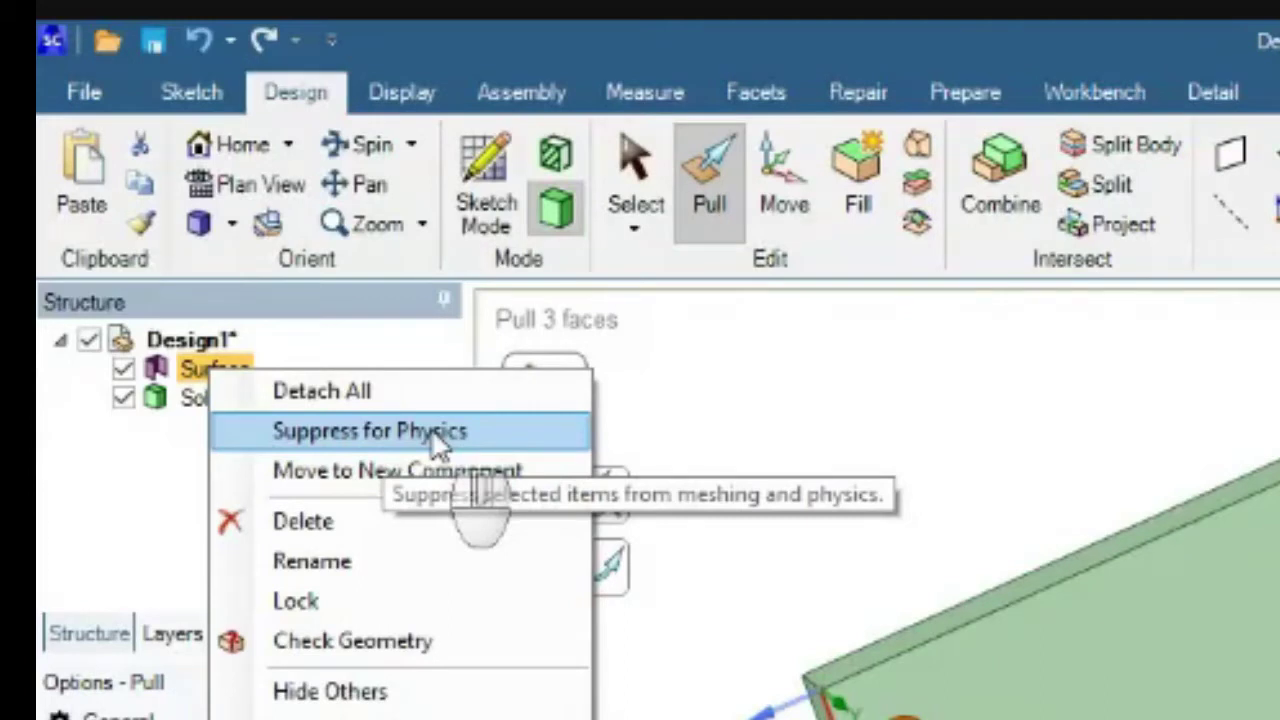
left_click(351, 440)
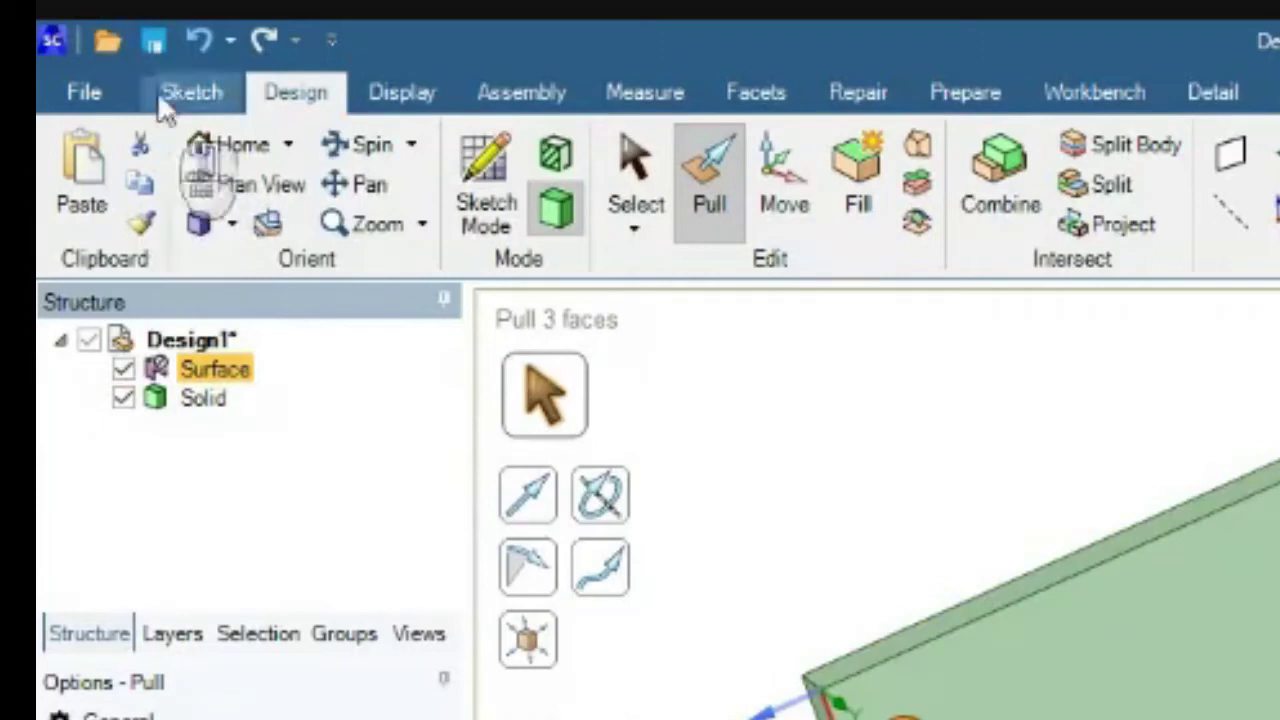
Save the design to the Desktop as BRACKET.scdoc in the SpaceClaim file format.
left_click(152, 42)
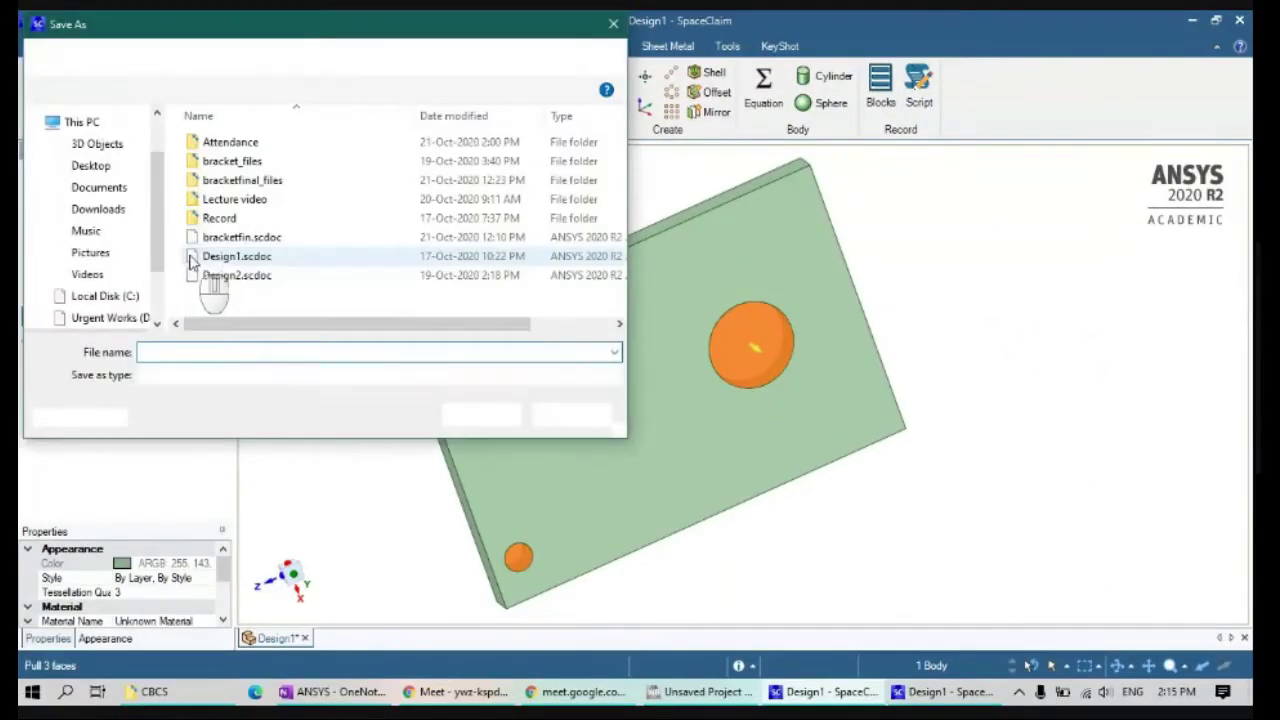
left_click(92, 137)
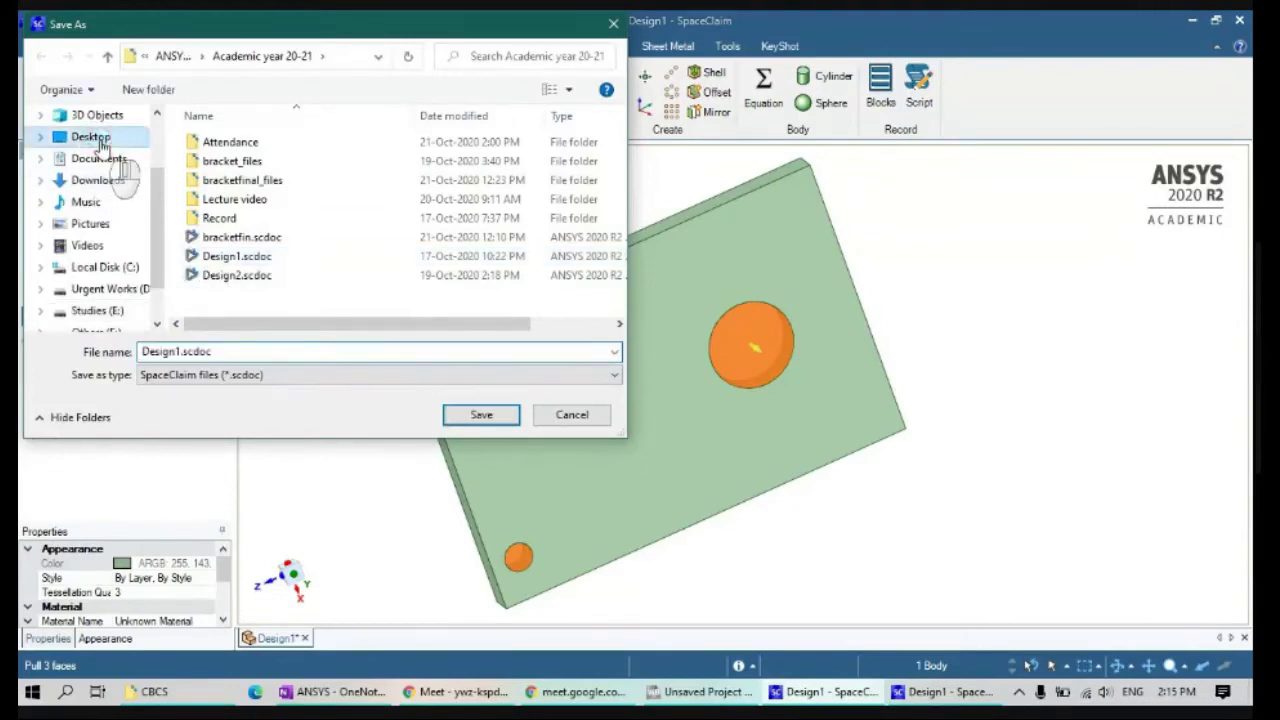
double_click(175, 351)
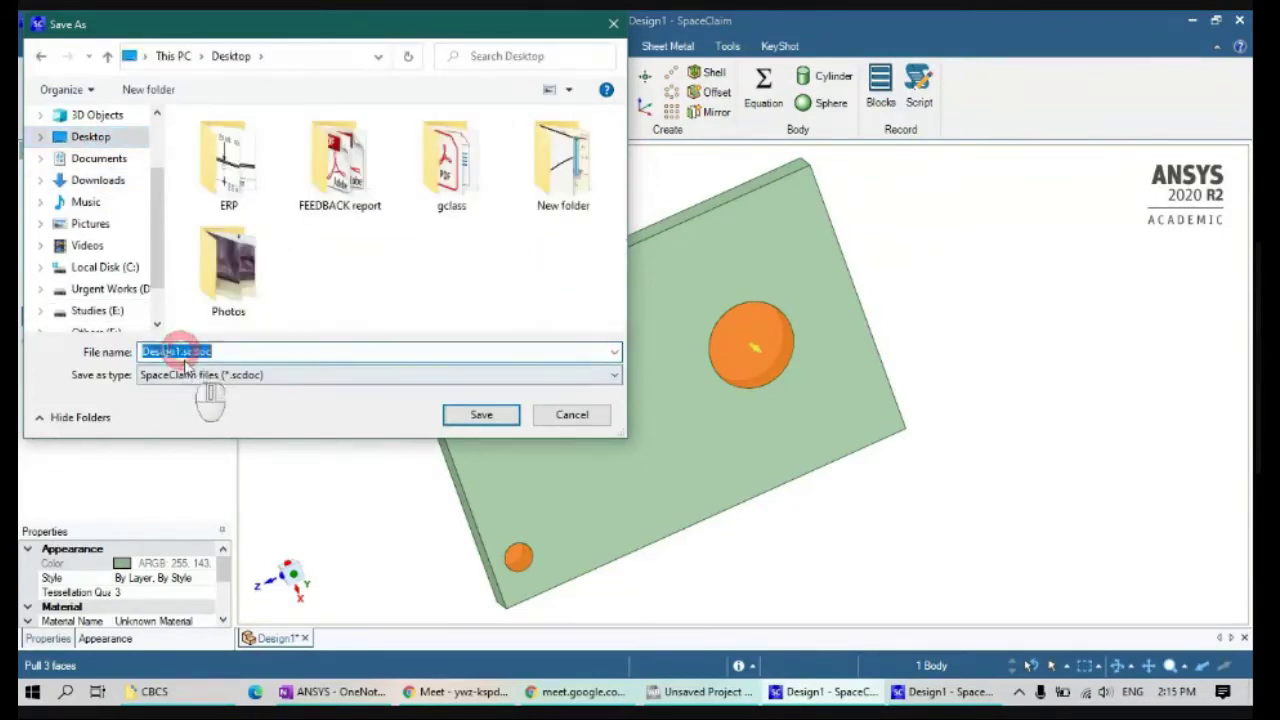
left_click_drag(180, 351, 138, 351)
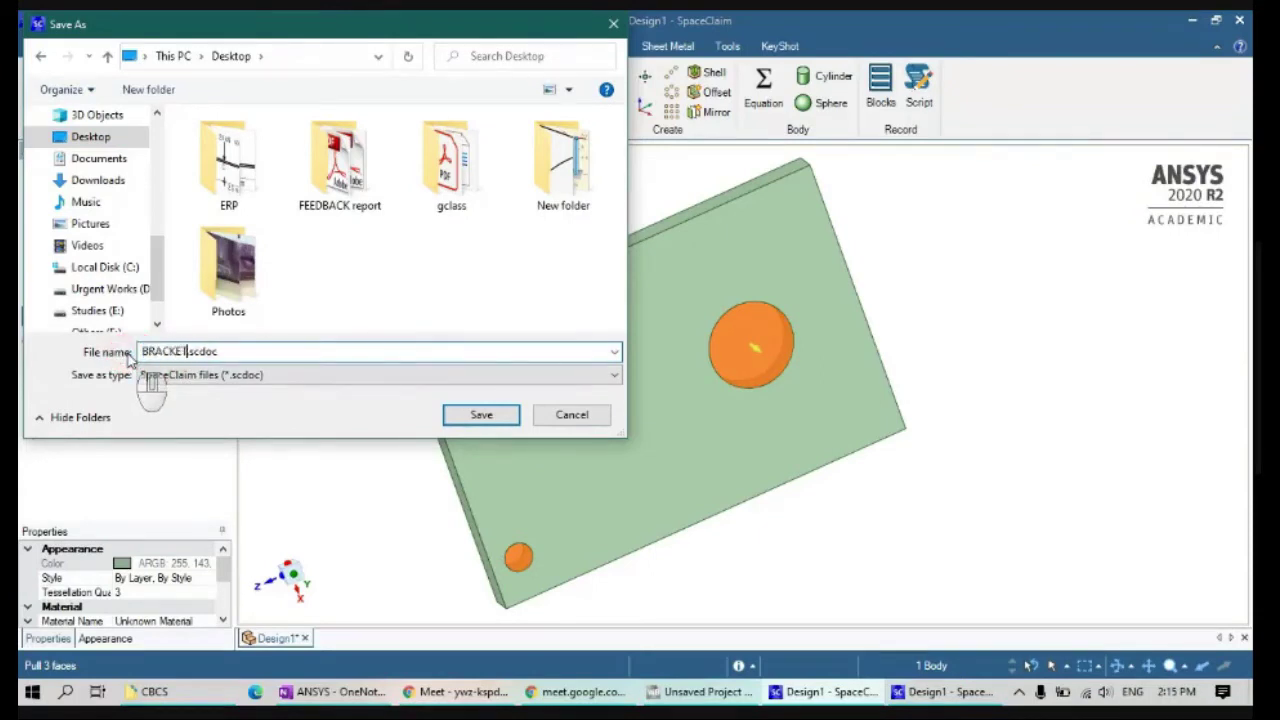
type("BRACKET")
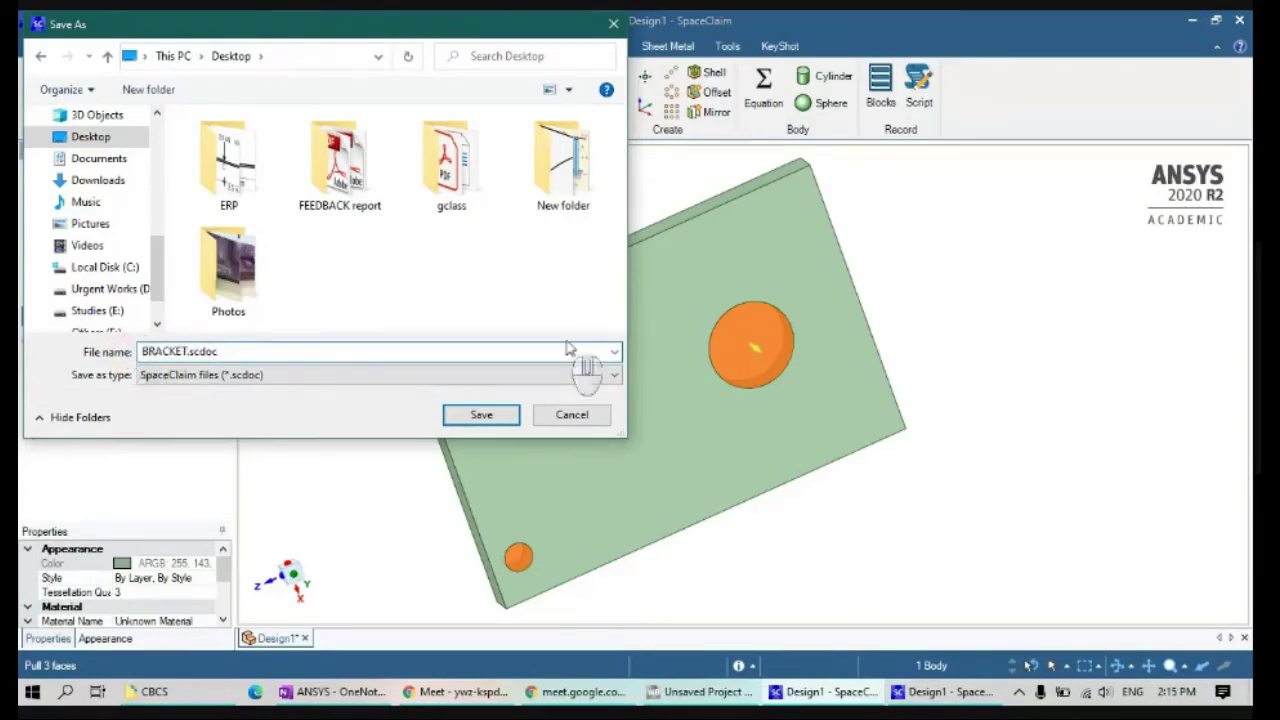
left_click(494, 418)
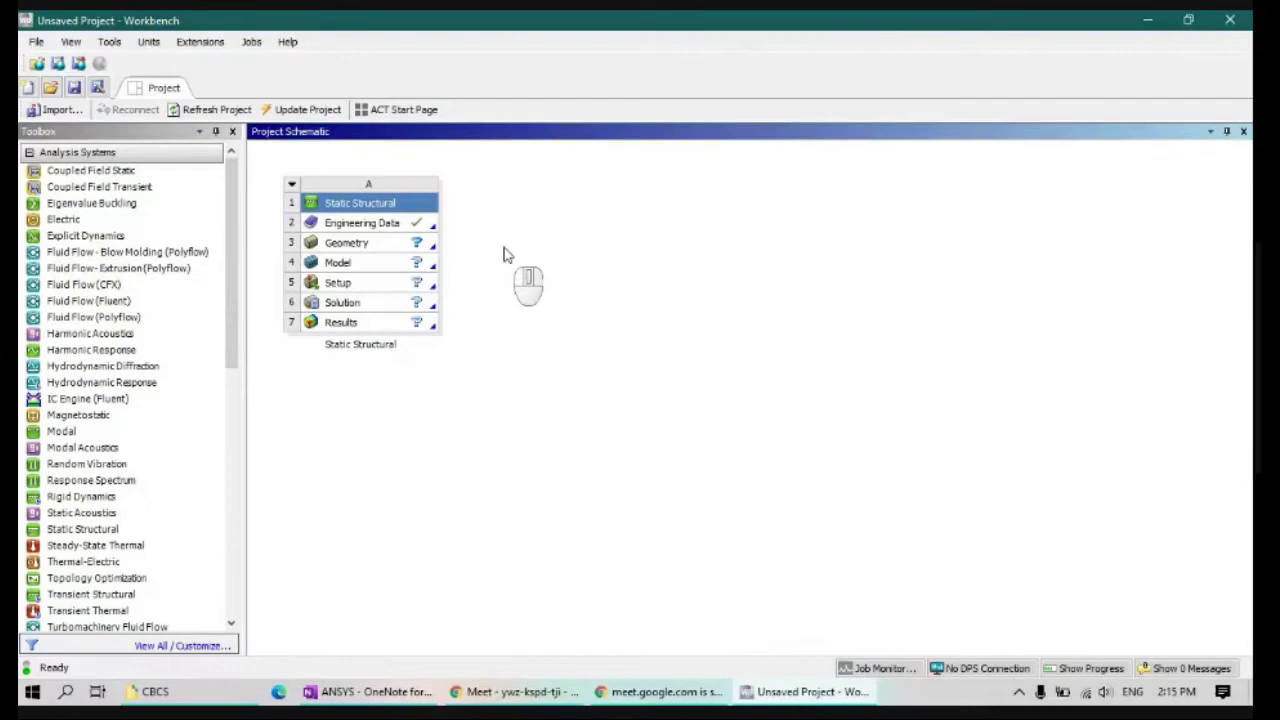
In Workbench, import BRACKET.scdoc from the Desktop as the geometry of the Static Structural system.
left_click(418, 248)
right_click(418, 248)
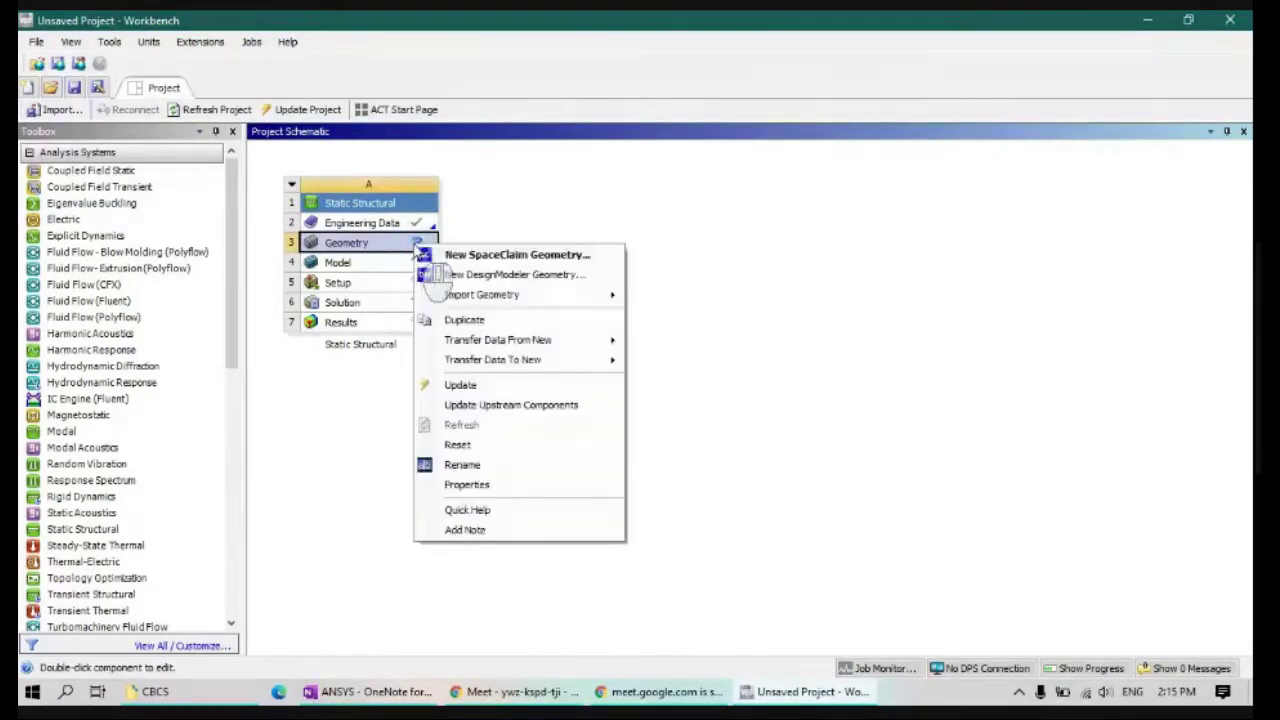
mouse_move(498, 298)
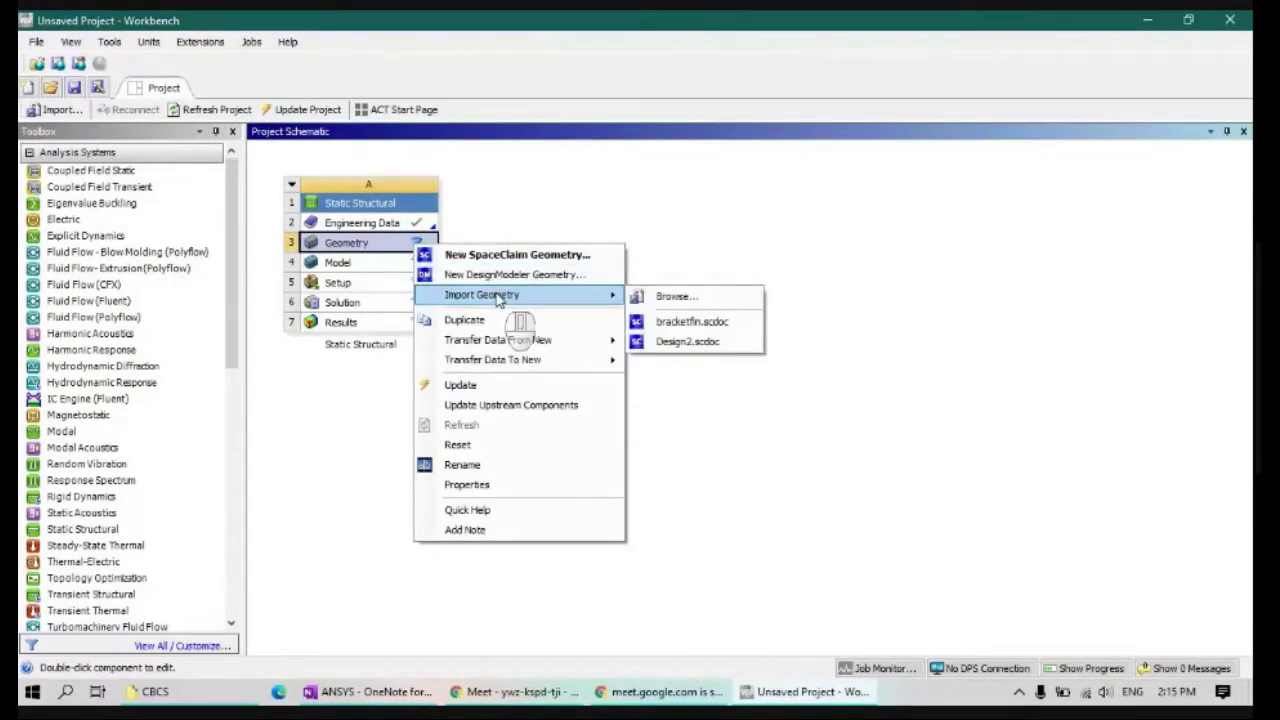
left_click(665, 298)
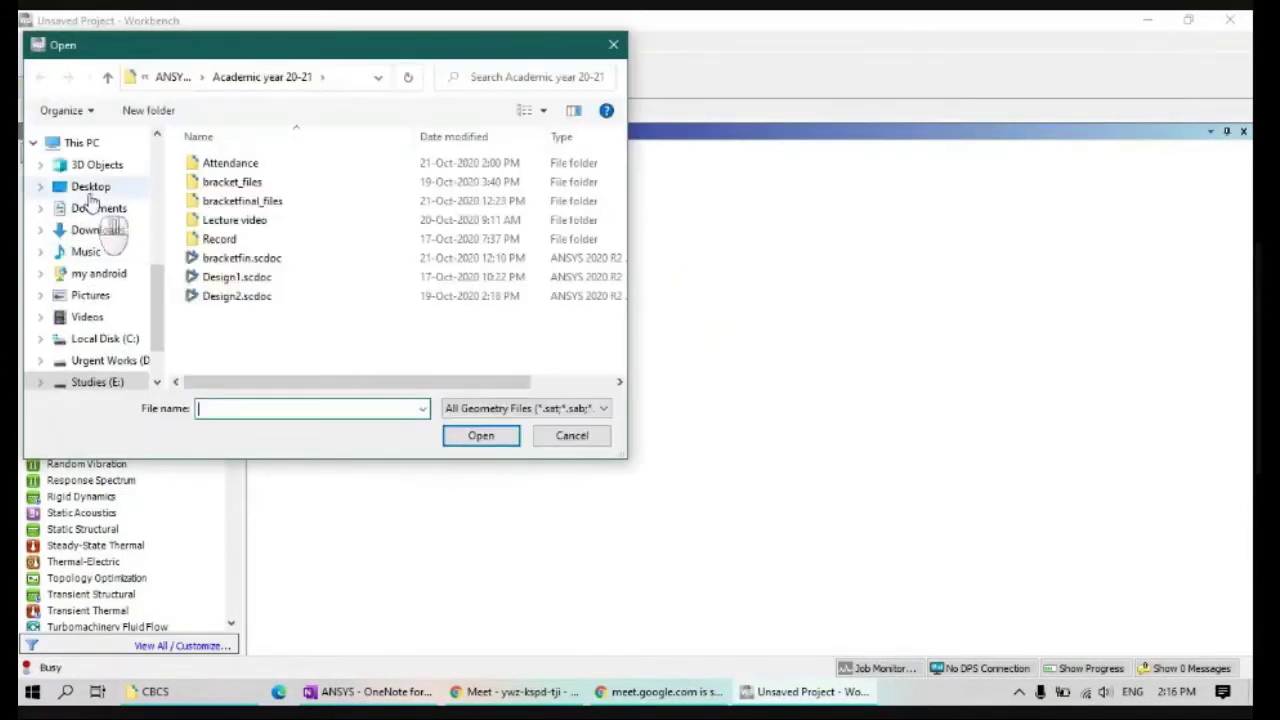
left_click(88, 187)
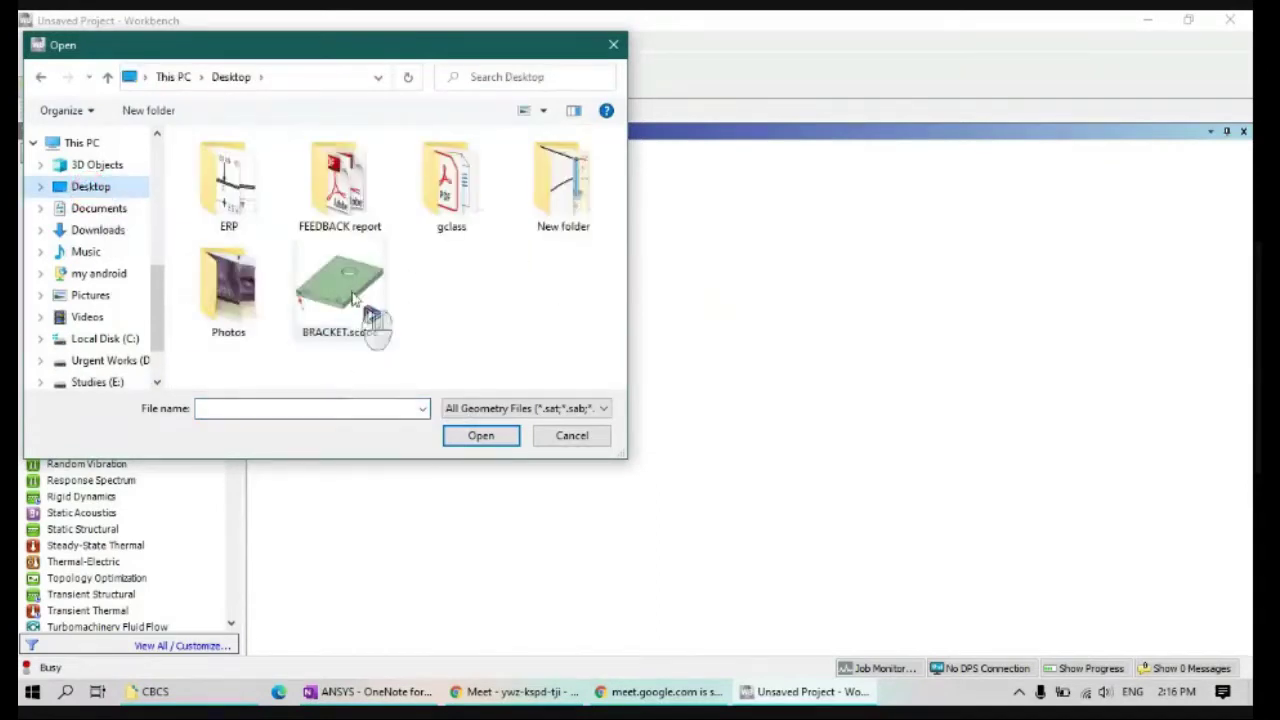
left_click(352, 297)
left_click(484, 437)
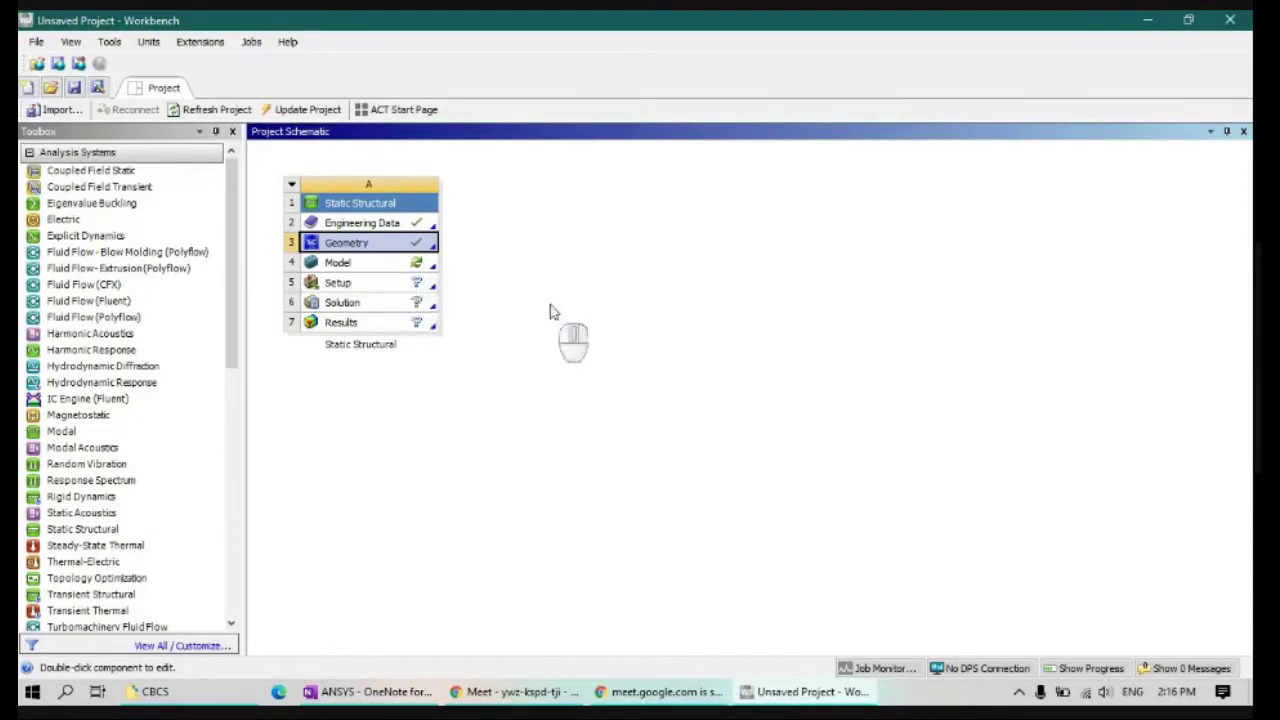
Open the Static Structural model in Mechanical and check the solid body and its Structural Steel properties.
double_click(410, 263)
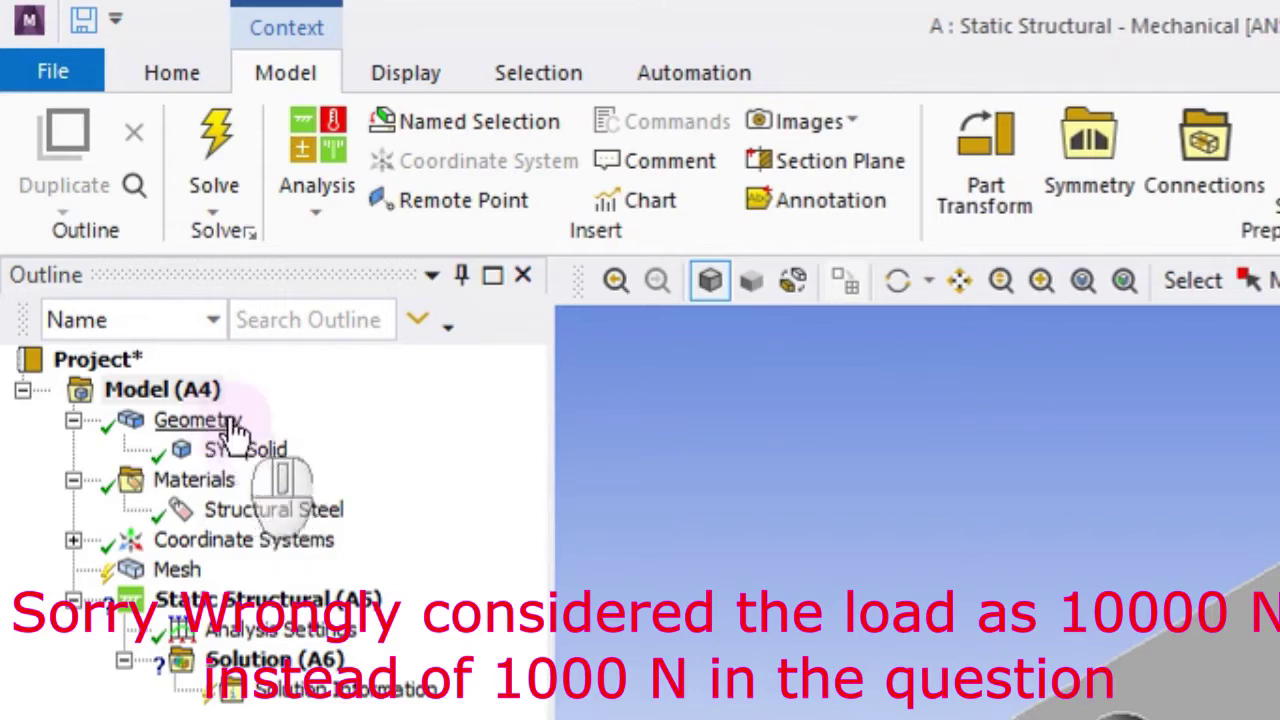
left_click(245, 452)
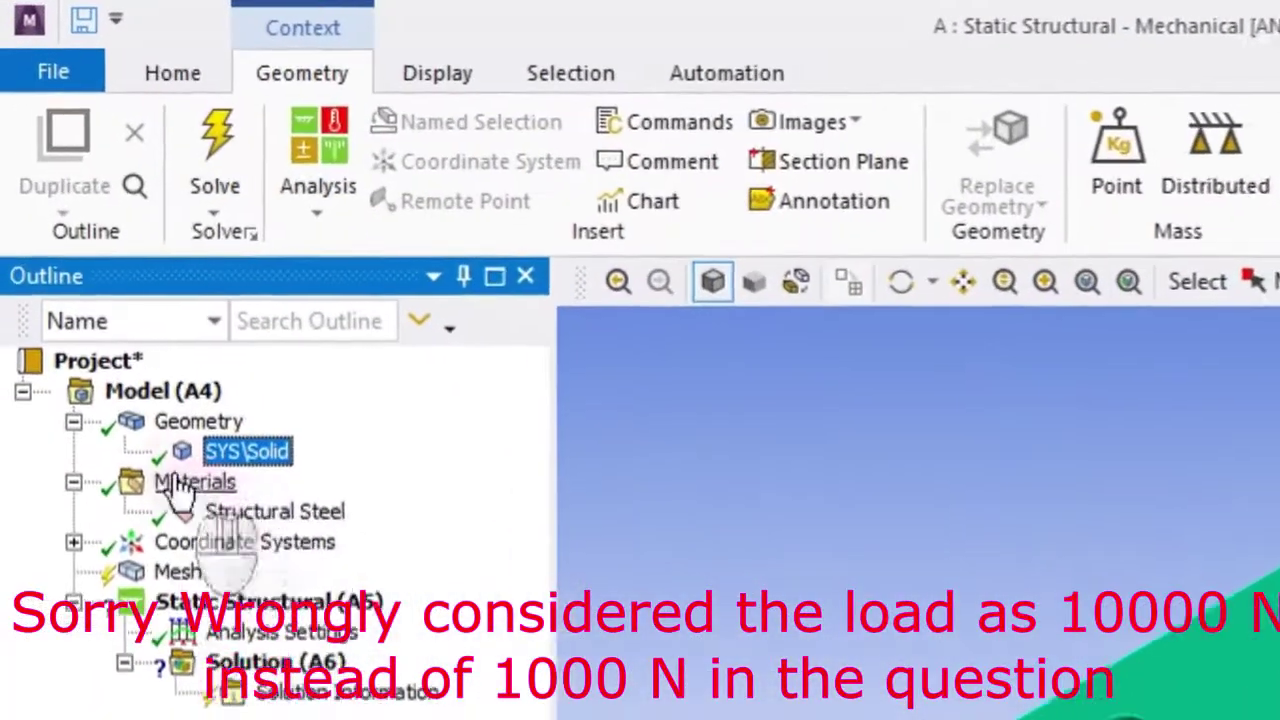
left_click(268, 514)
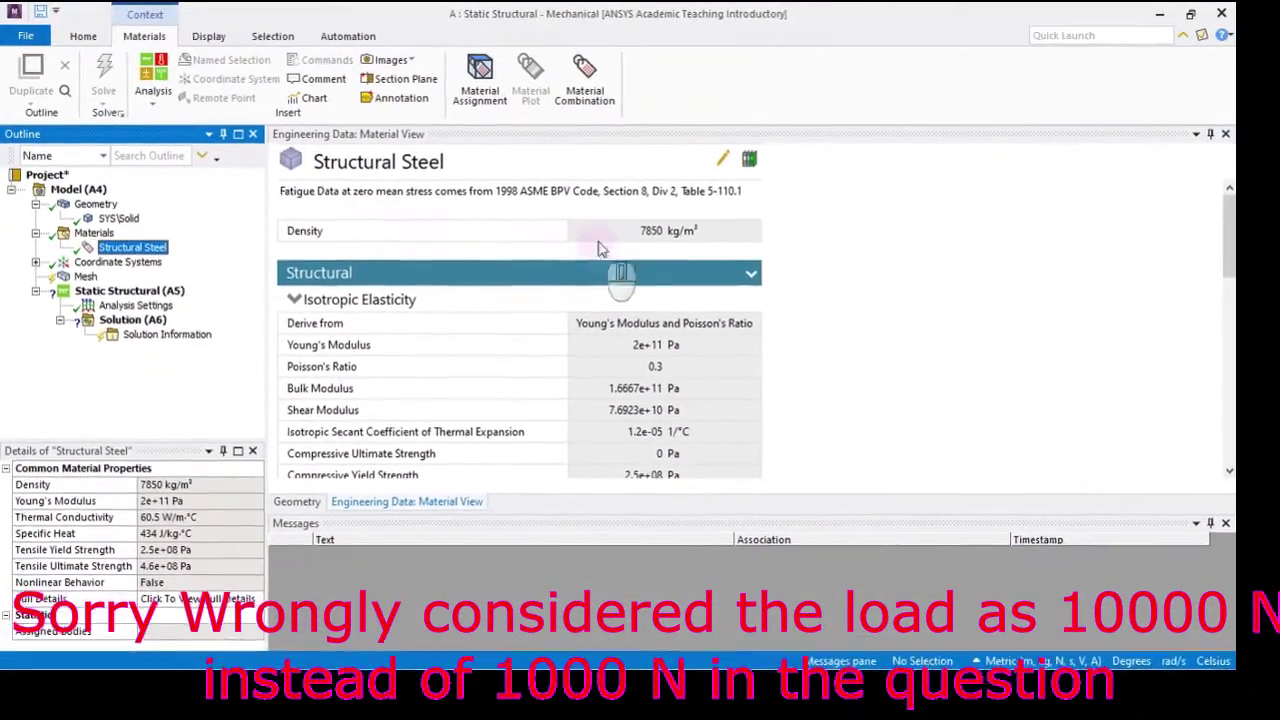
left_click(132, 246)
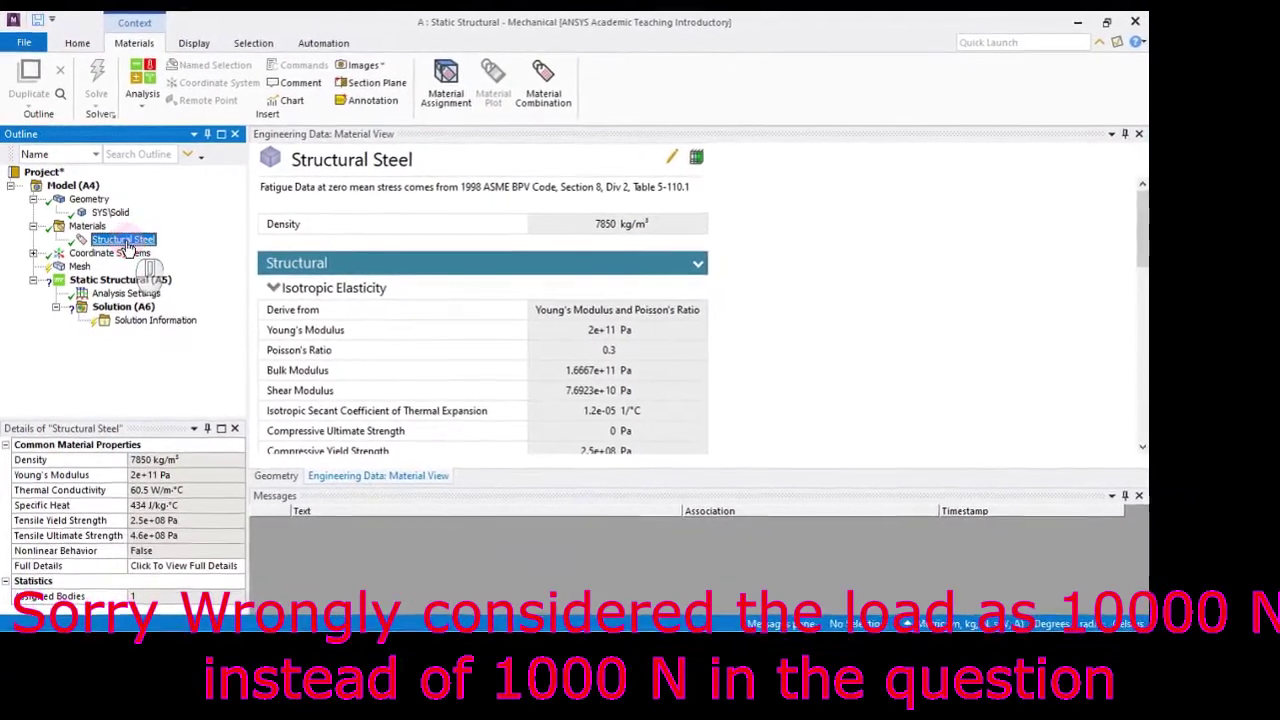
Collapse the materials branch, then examine the Global Coordinate System and the mesh settings.
left_click(33, 227)
left_click(33, 243)
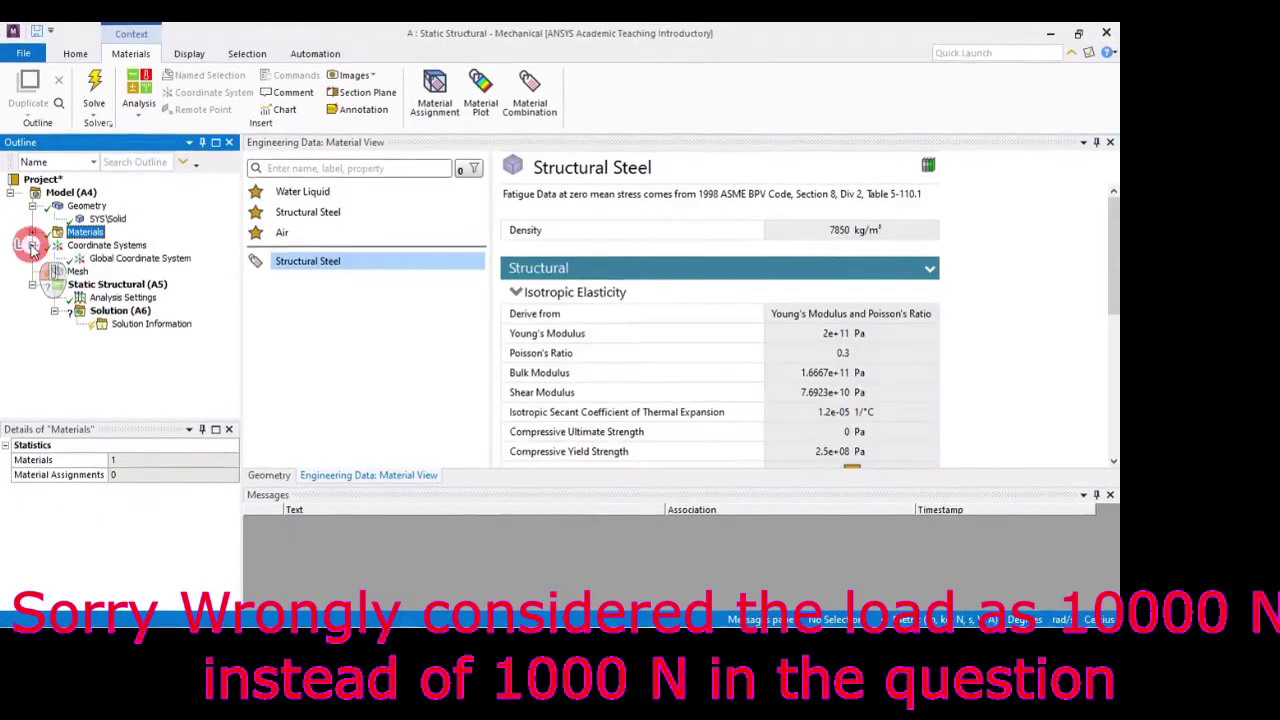
left_click(118, 257)
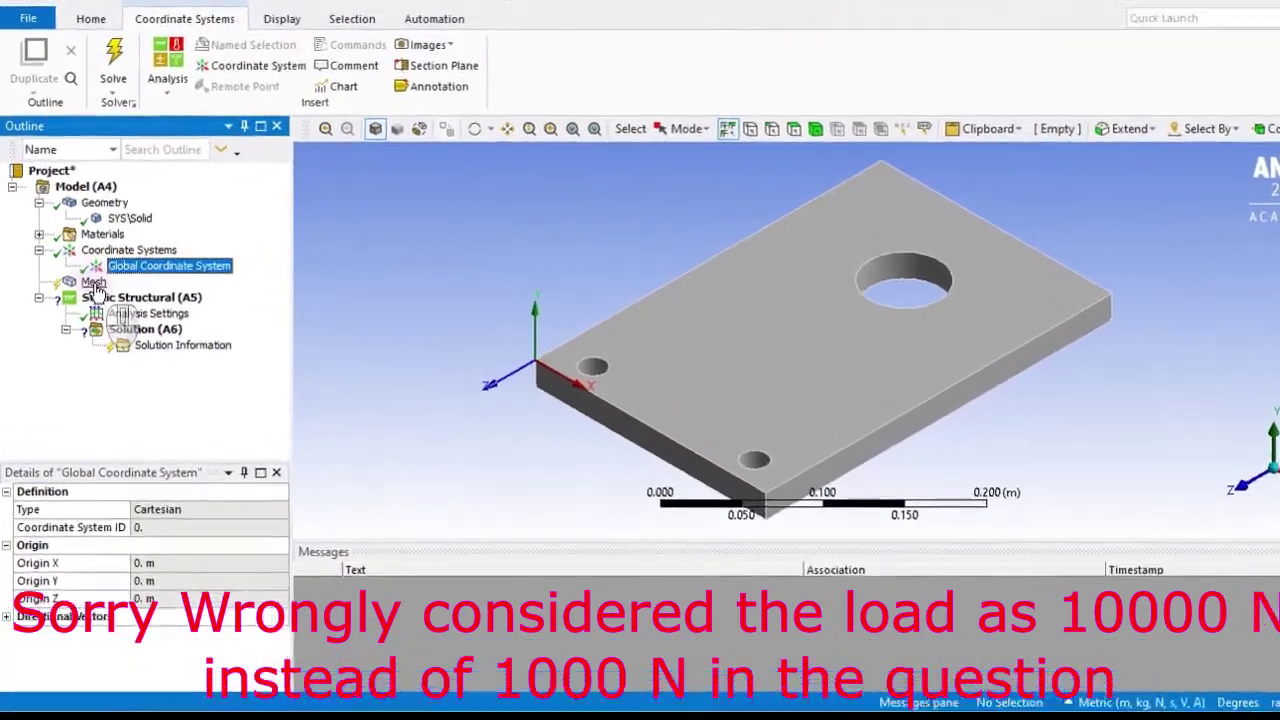
left_click(93, 283)
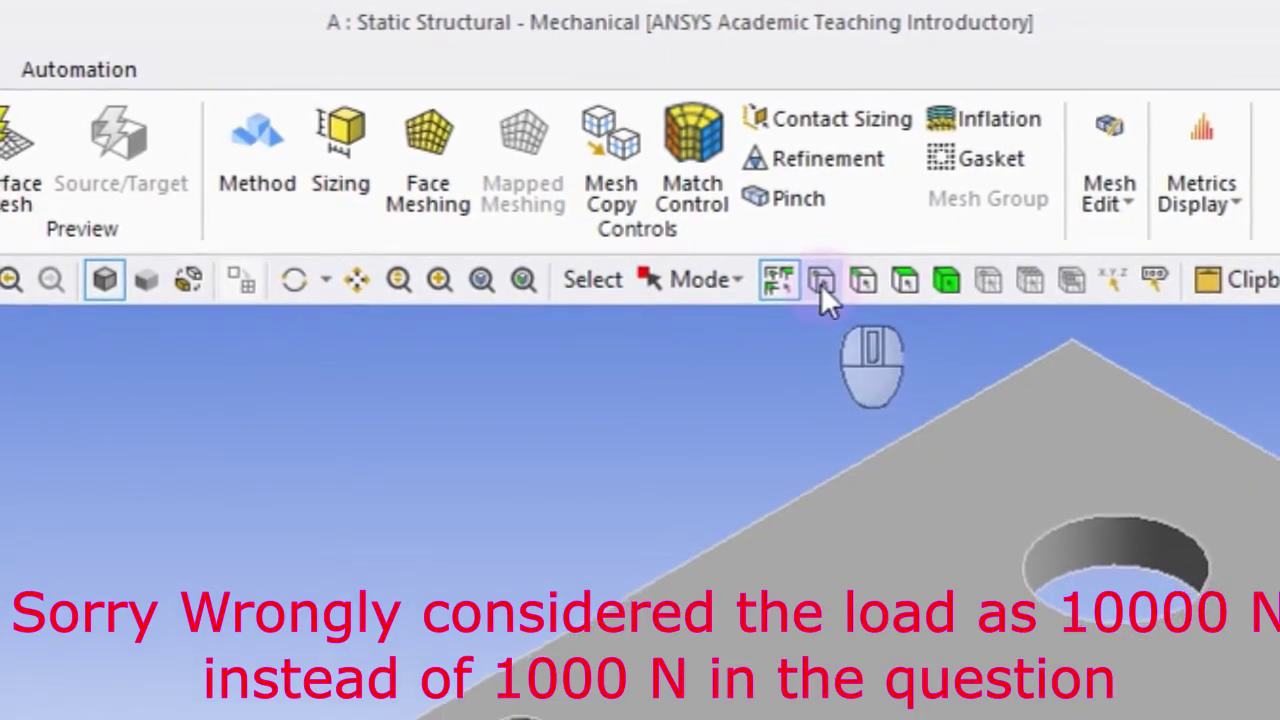
Try the vertex, edge, face and body selection filters on the plate and restore the initial selection filter.
left_click(820, 281)
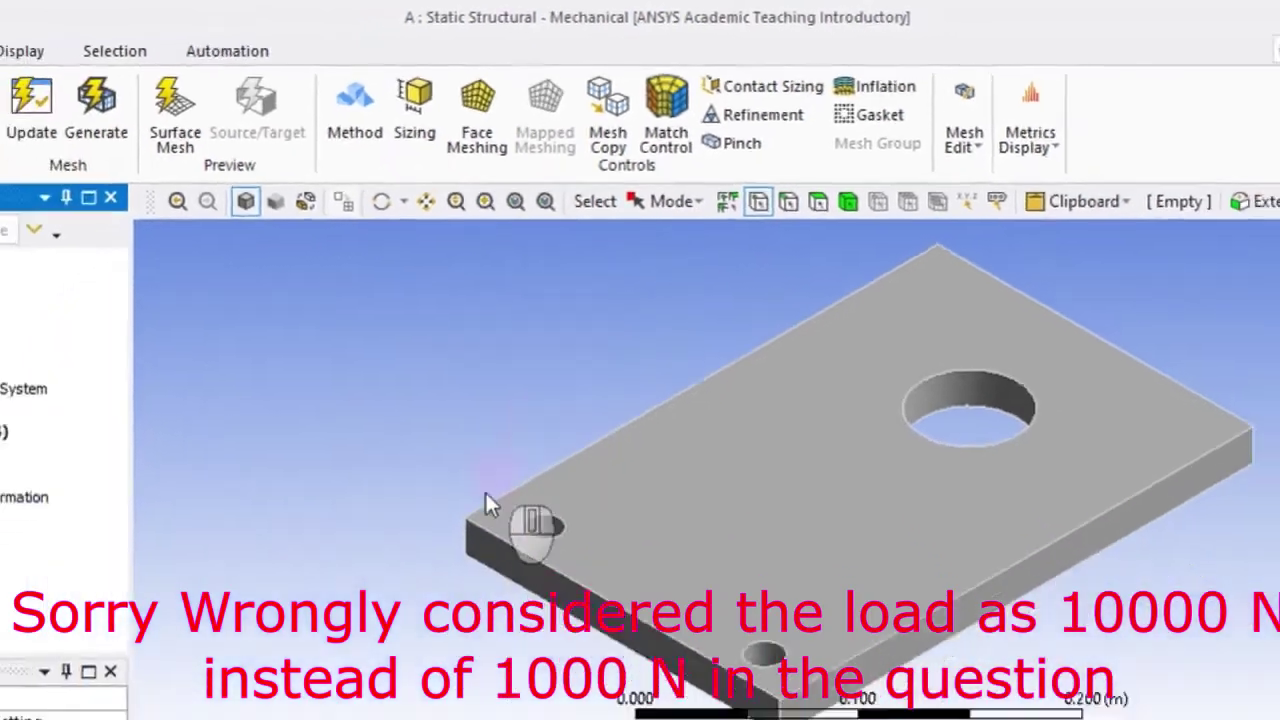
middle_click_drag(485, 503, 793, 173)
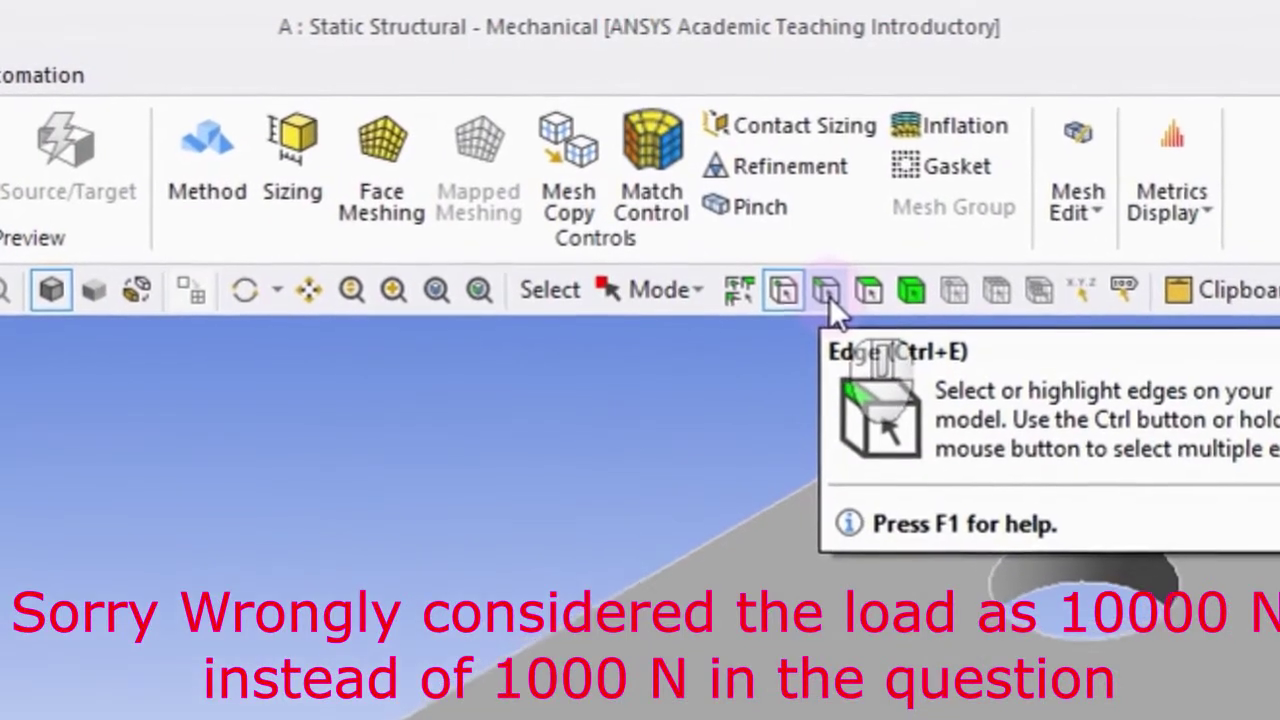
left_click(820, 282)
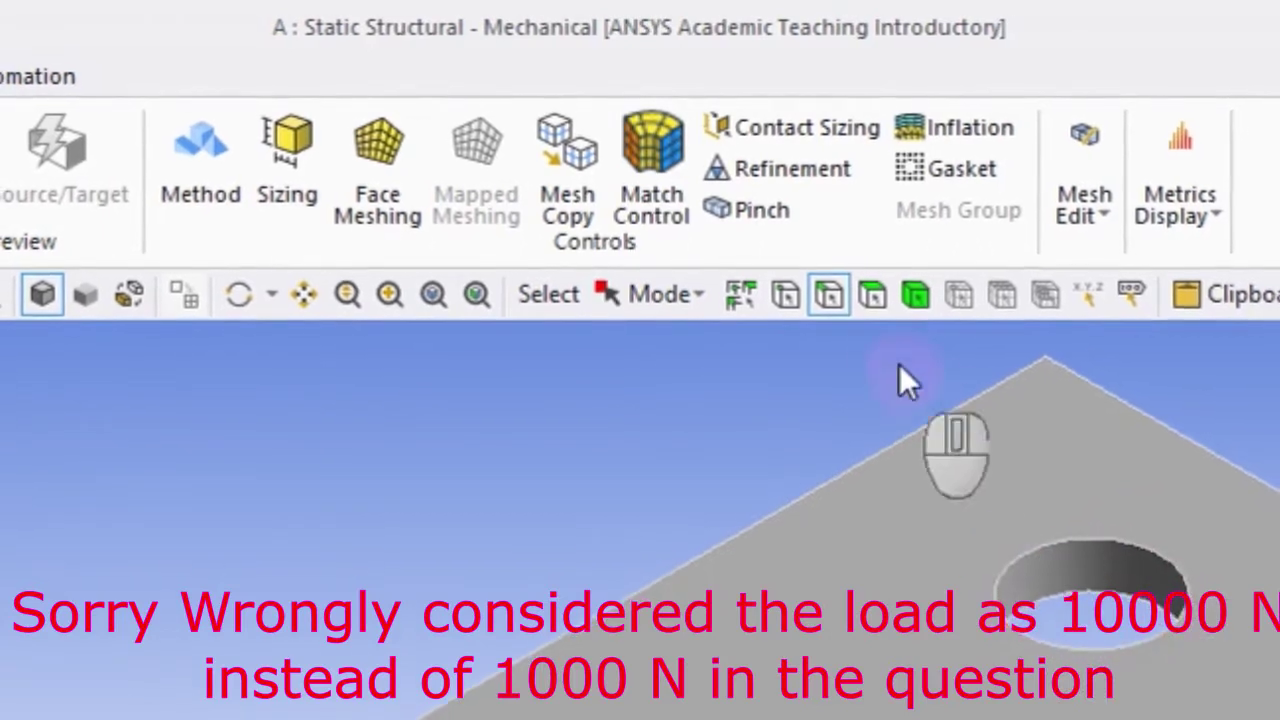
left_click(864, 292)
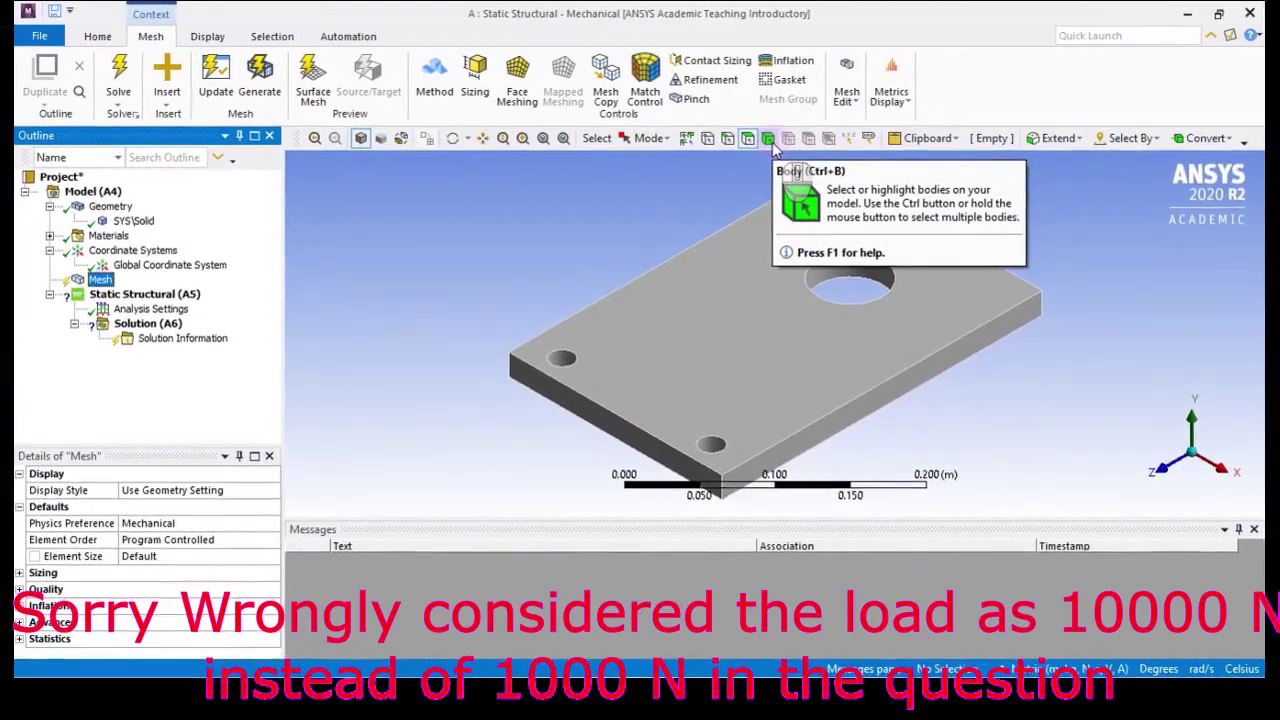
left_click(769, 141)
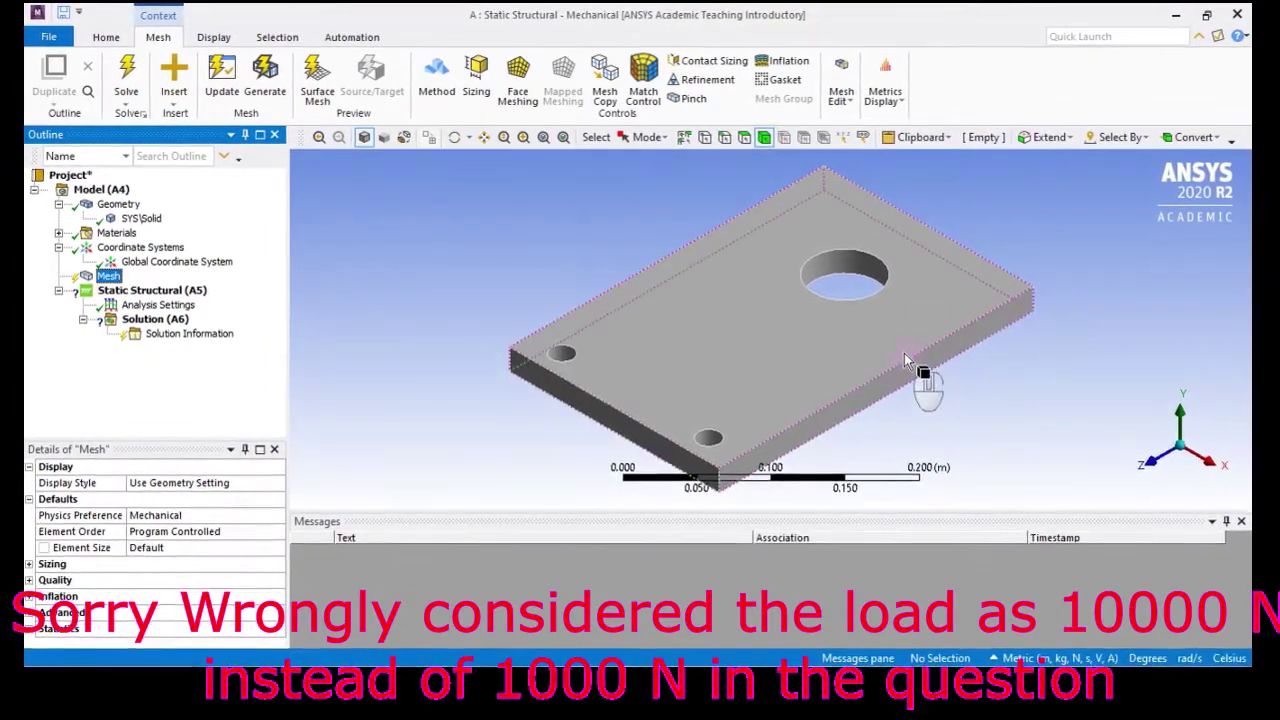
left_click(842, 338)
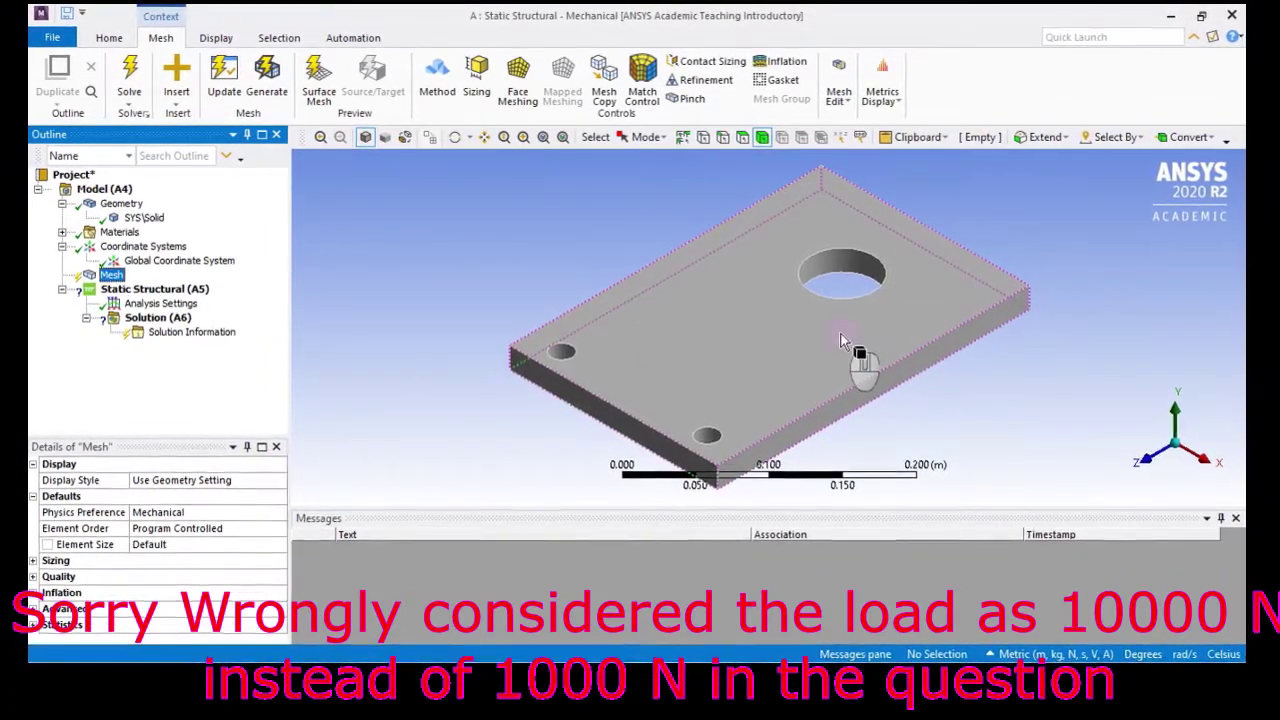
left_click(697, 181)
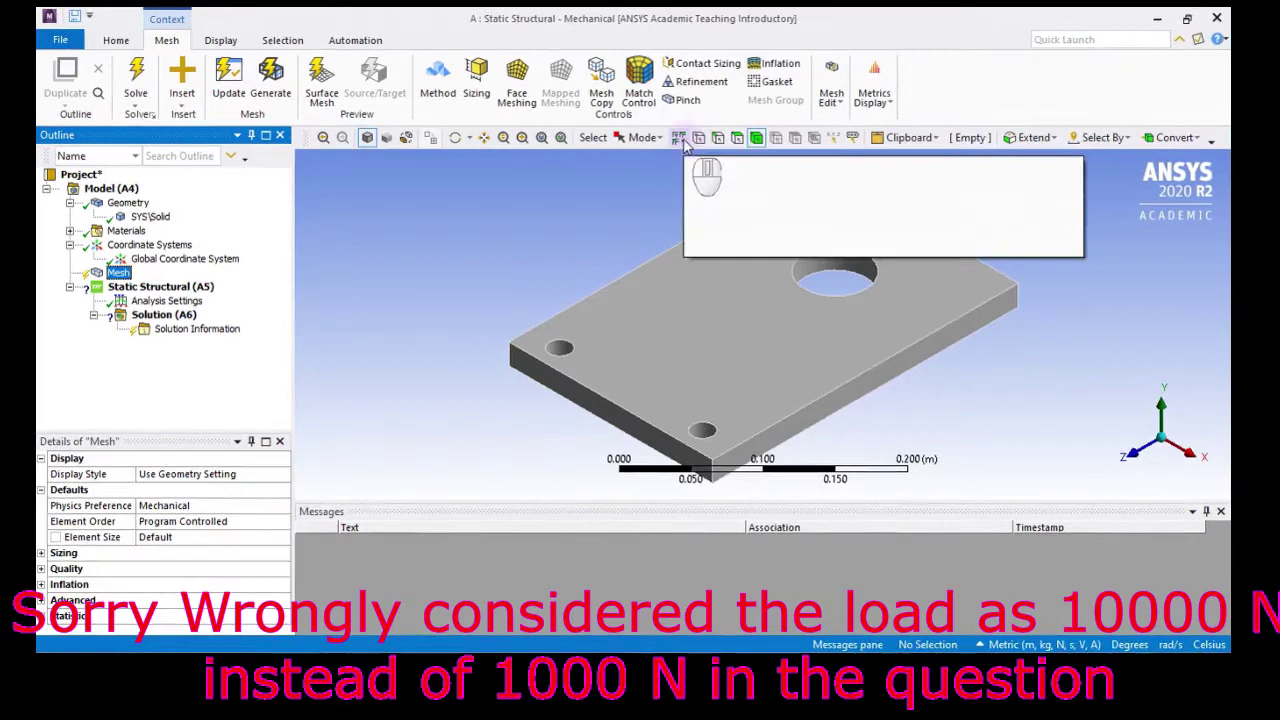
left_click(679, 139)
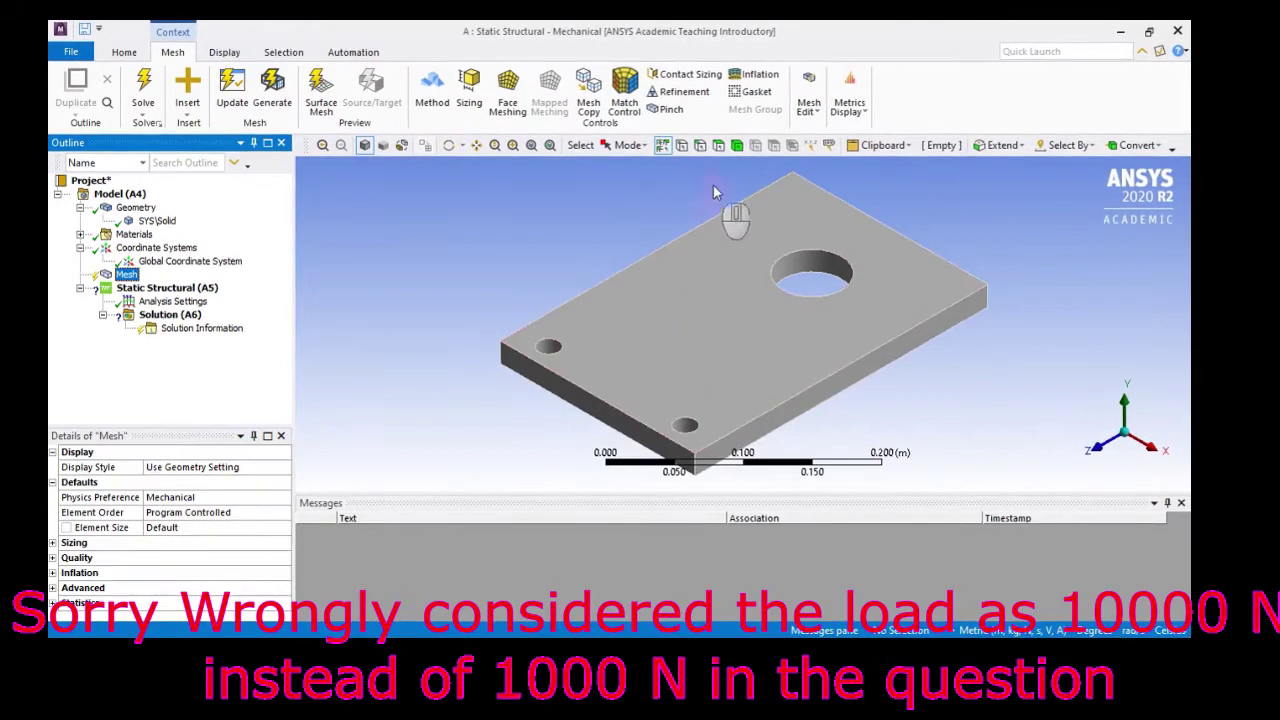
Examine the plate from axis-aligned and isometric views, and try rotating, panning and zooming around it.
left_click(1120, 411)
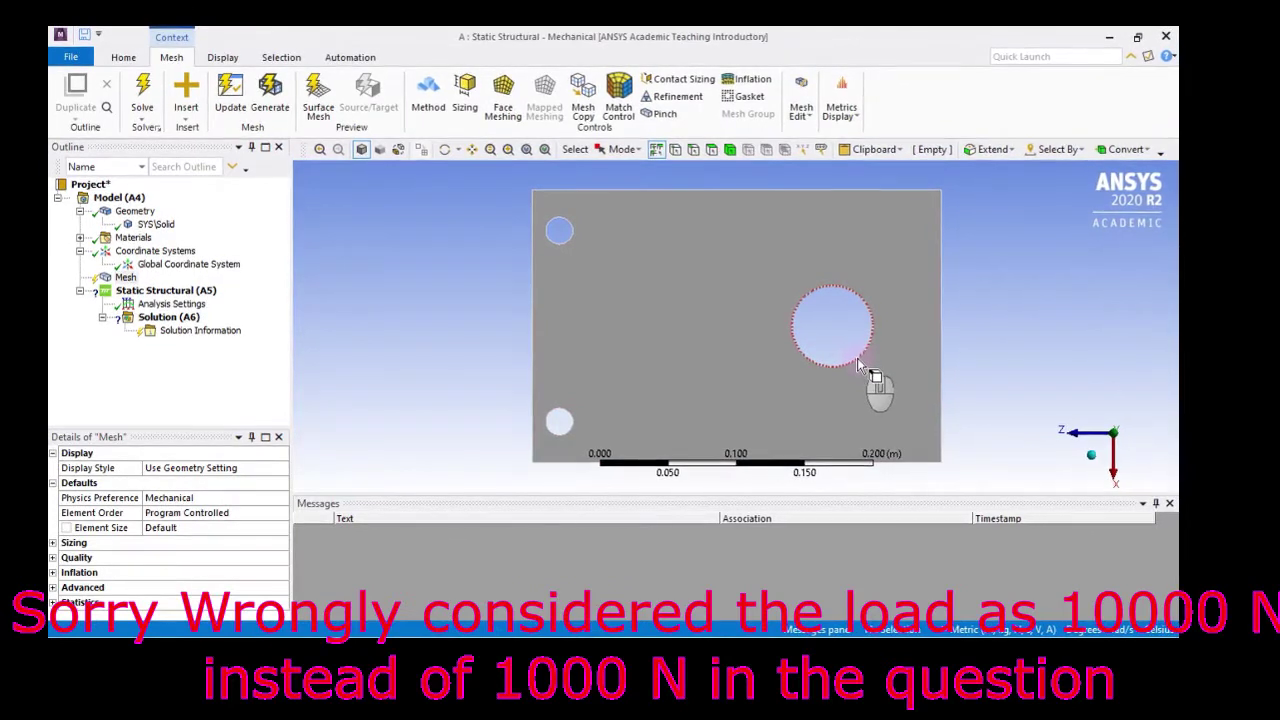
left_click(1081, 439)
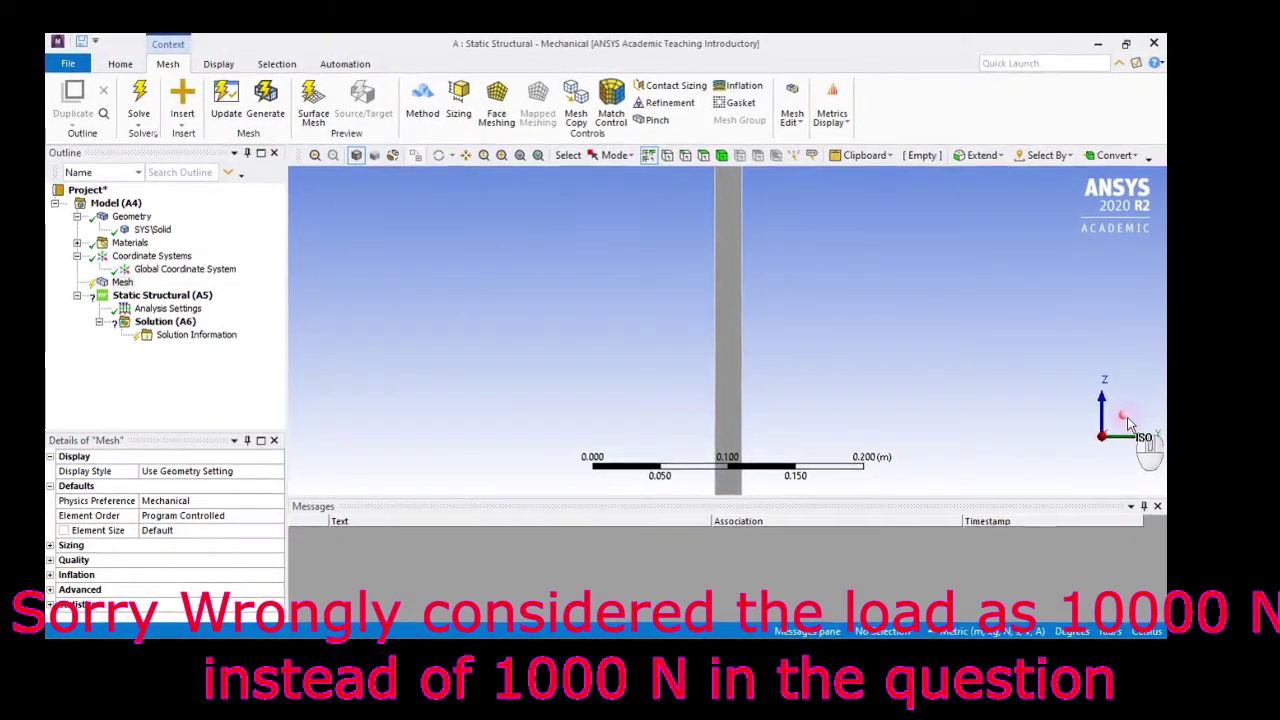
left_click(1124, 420)
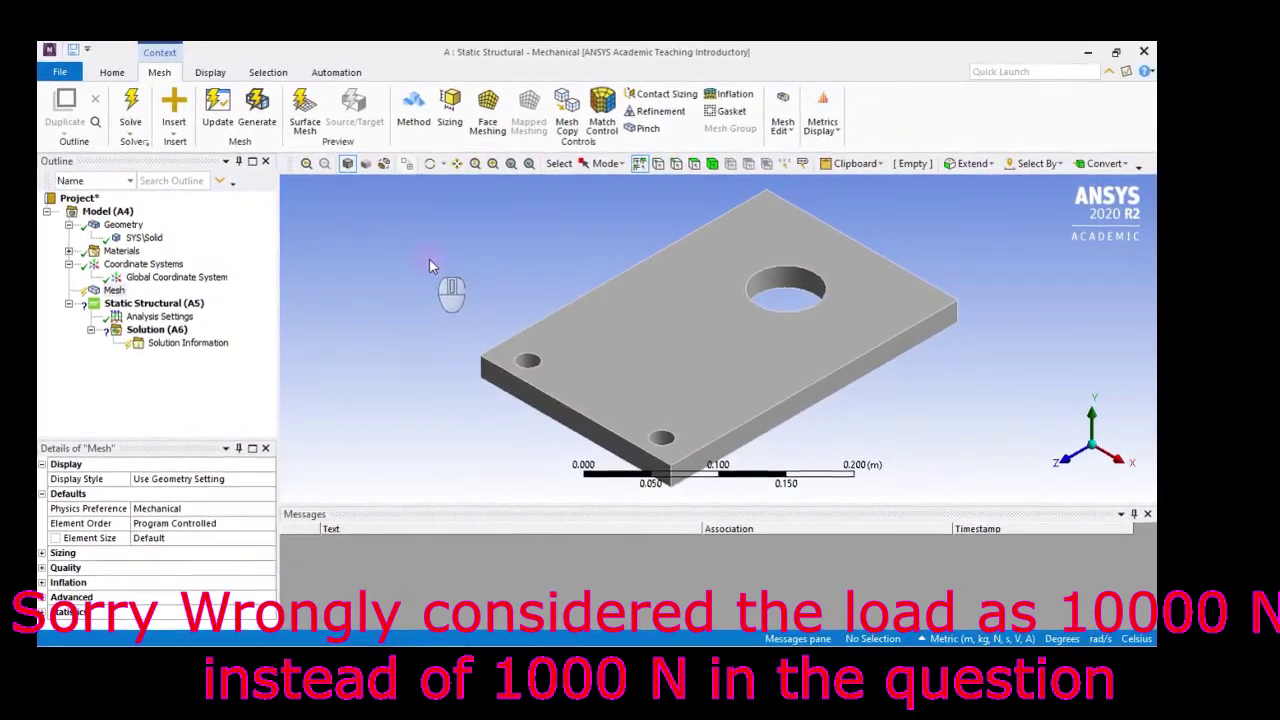
middle_click_drag(438, 268, 556, 250)
middle_click_drag(529, 253, 385, 290)
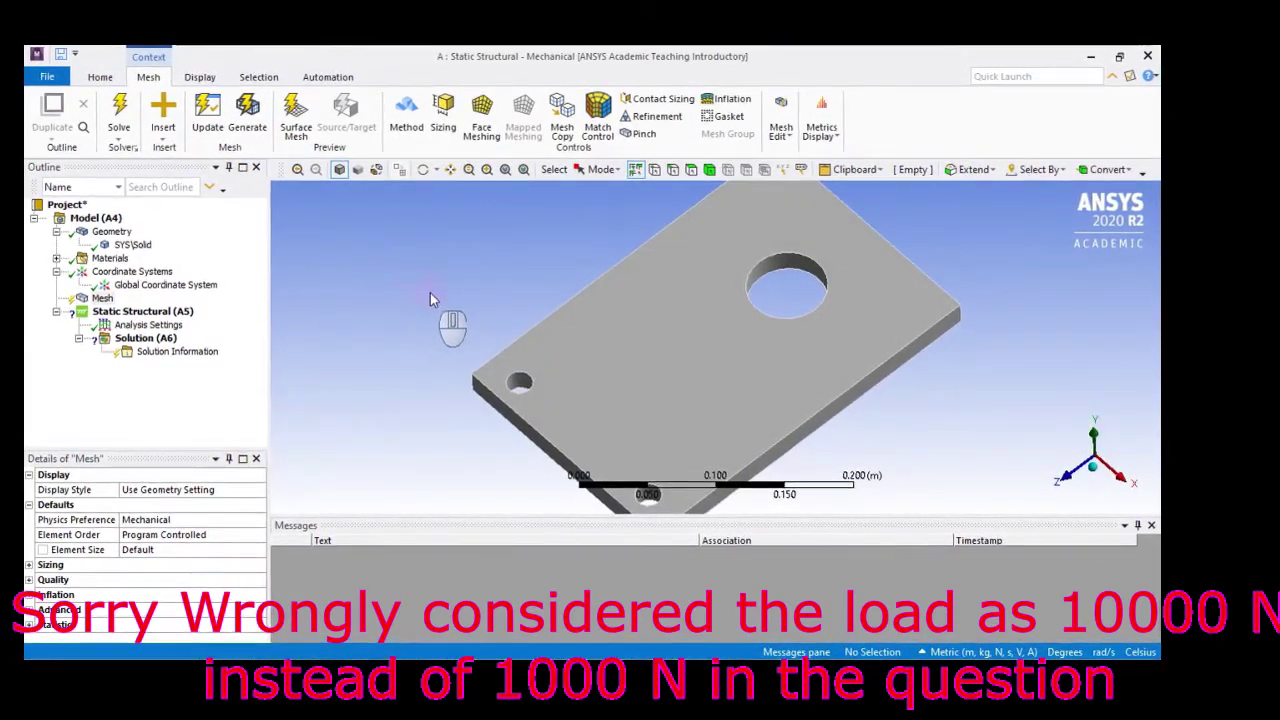
key("ctrl")
mouse_move(430, 293)
middle_mouse_down("ctrl")
mouse_move(517, 280)
mouse_move(674, 291)
mouse_move(414, 290)
mouse_move(374, 374)
mouse_move(434, 278)
middle_mouse_up("ctrl")
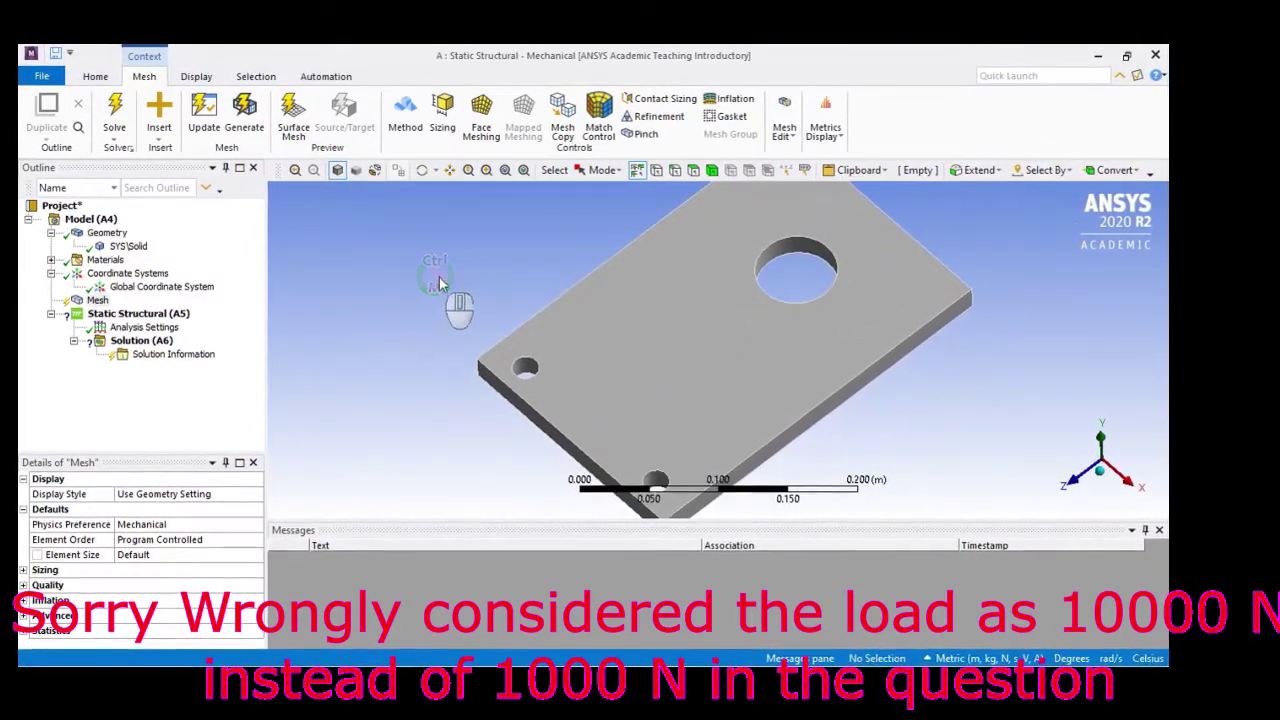
scroll(450, 320, "down", 3)
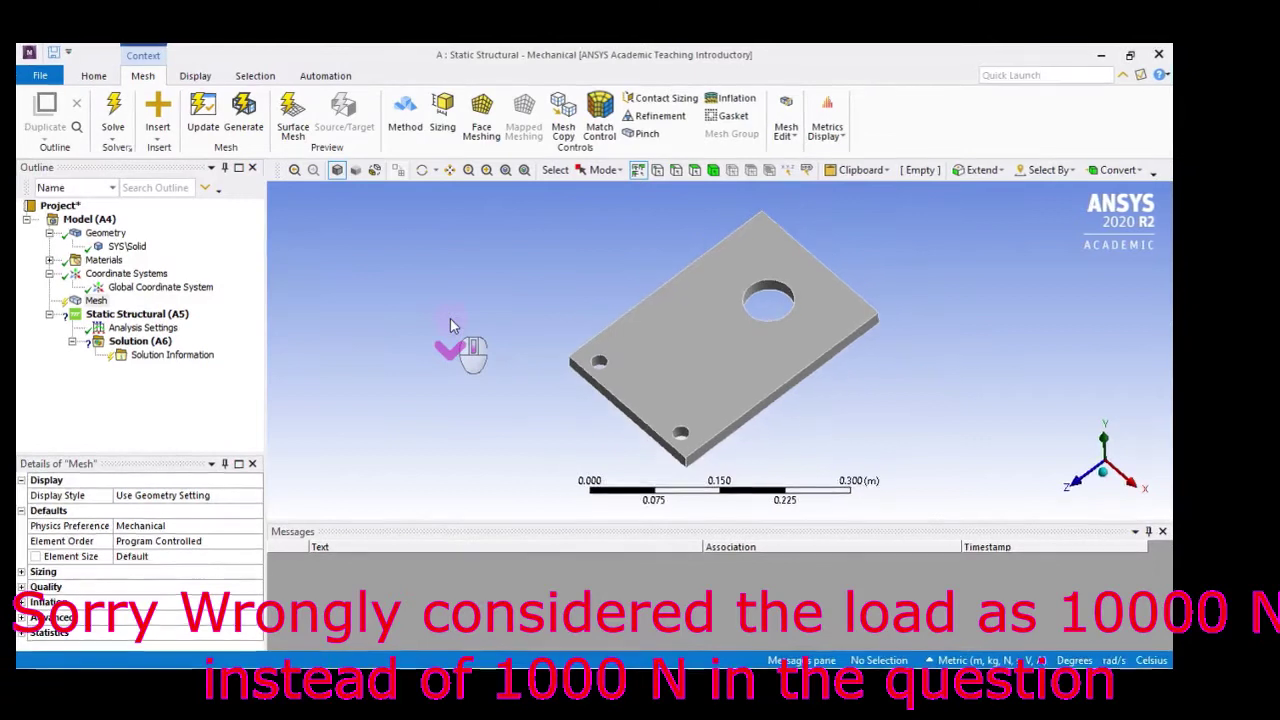
scroll(450, 325, "up", 3)
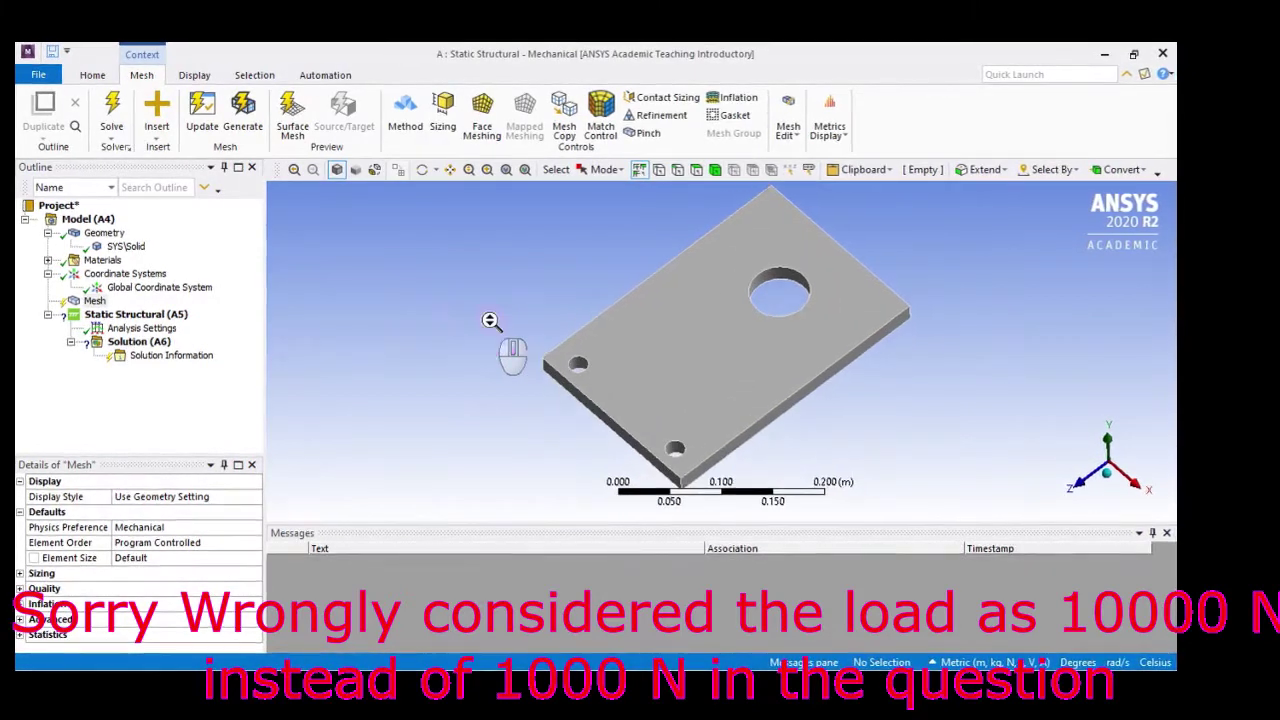
scroll(490, 320, "down", 3)
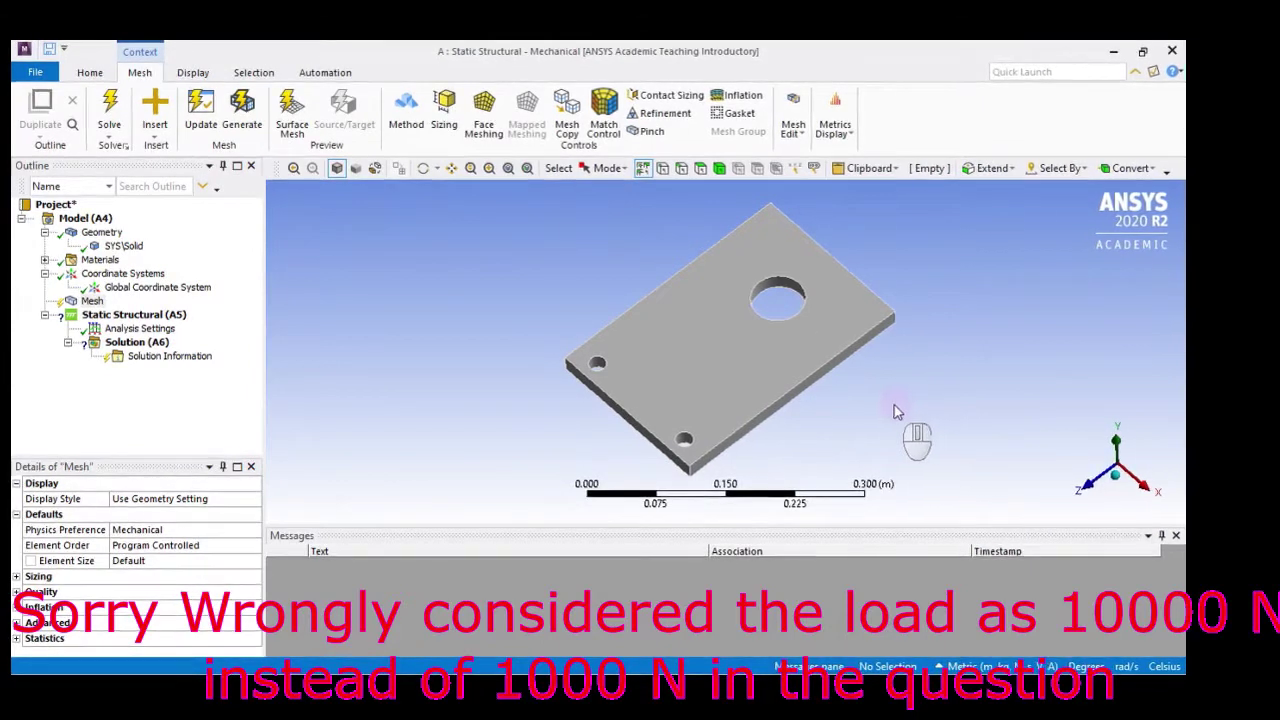
middle_click_drag(903, 411, 808, 410)
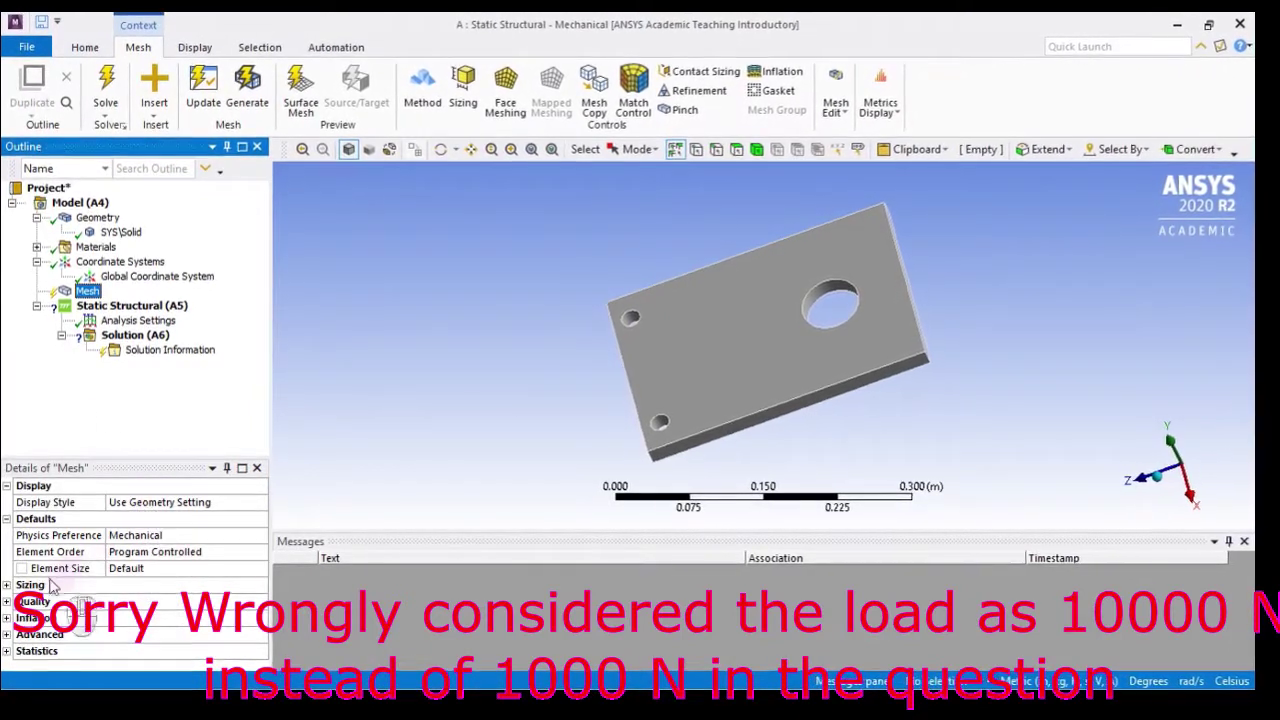
Expand the mesh sizing settings, generate the plate's mesh at the default resolution, and inspect its elements.
left_click(7, 585)
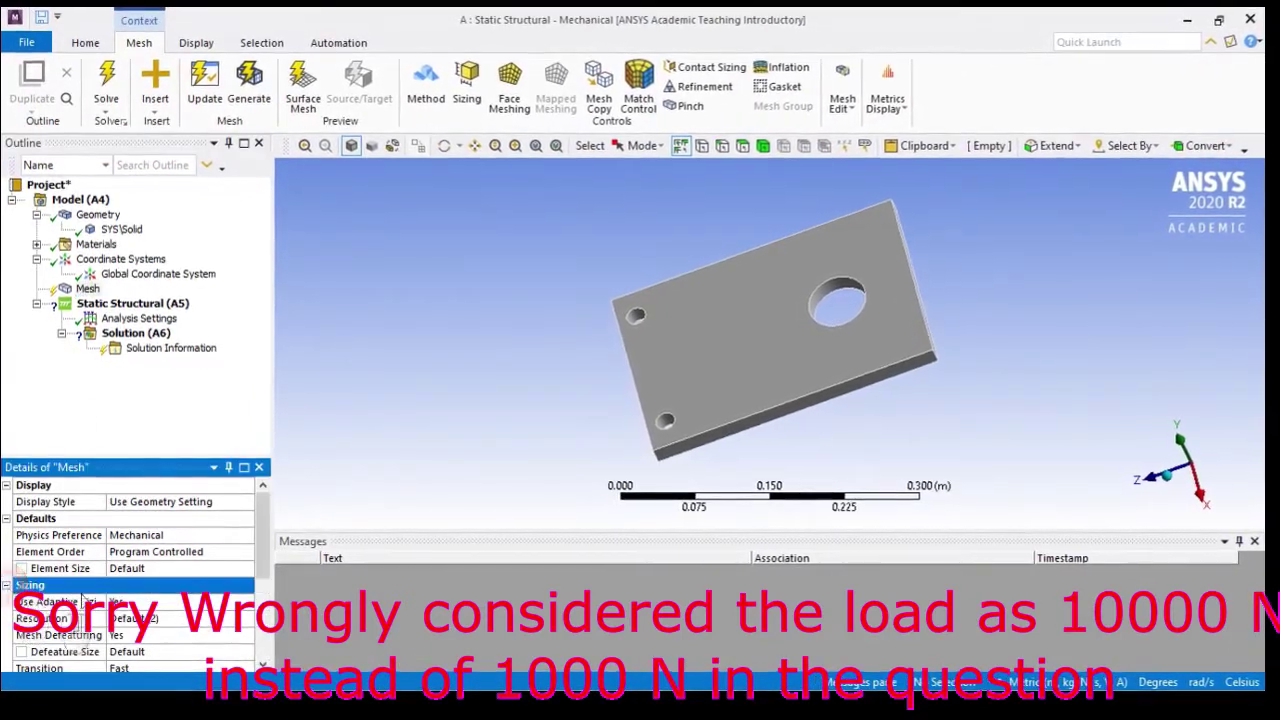
scroll(200, 540, "down", 3)
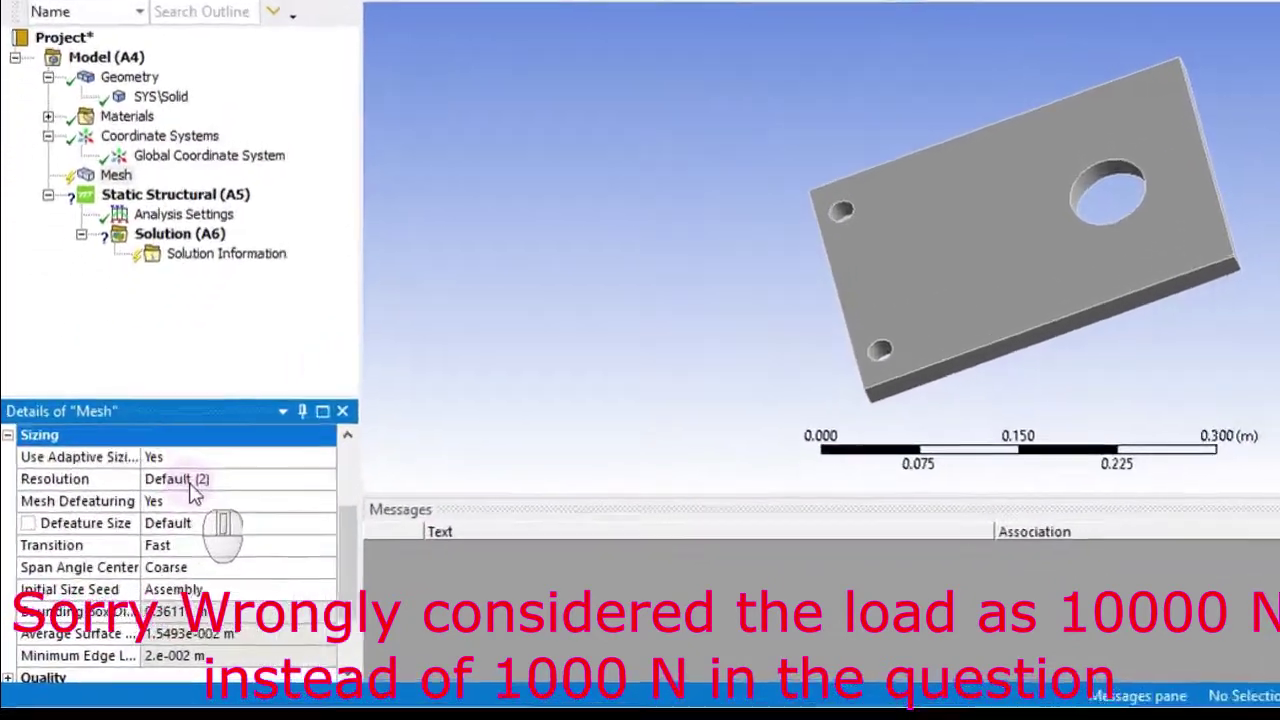
left_click(140, 518)
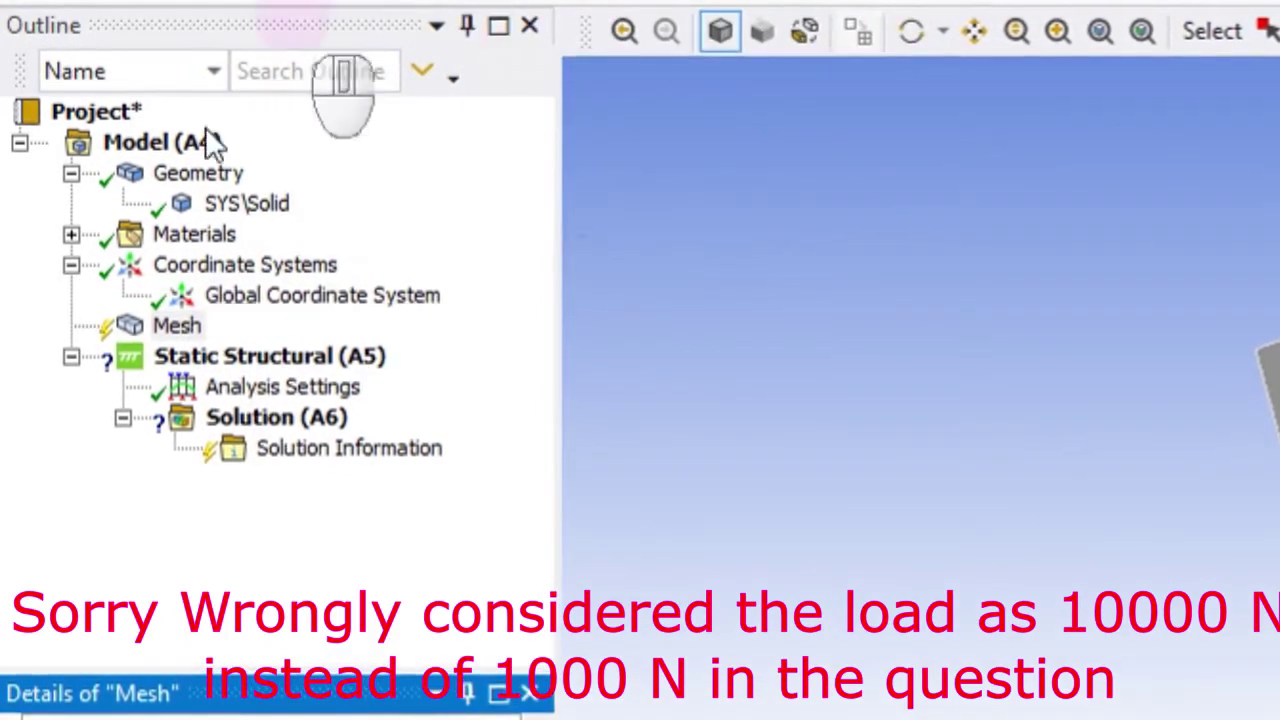
right_click(182, 328)
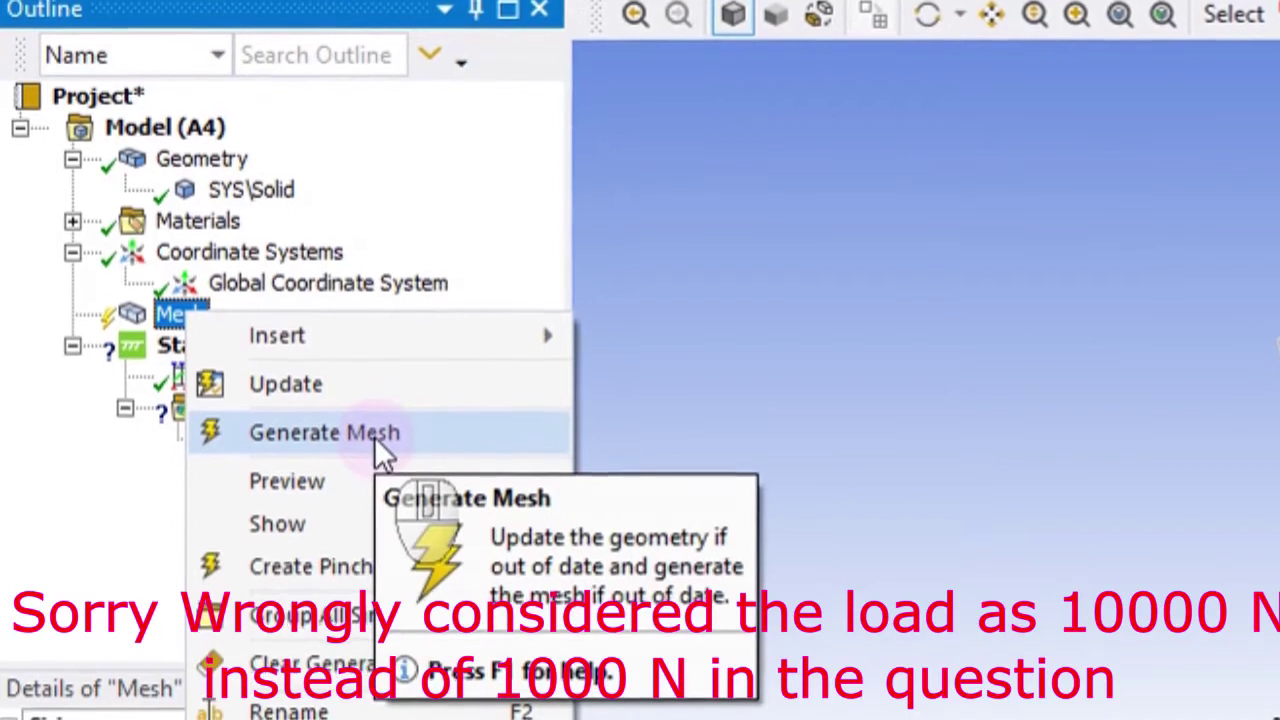
left_click(374, 432)
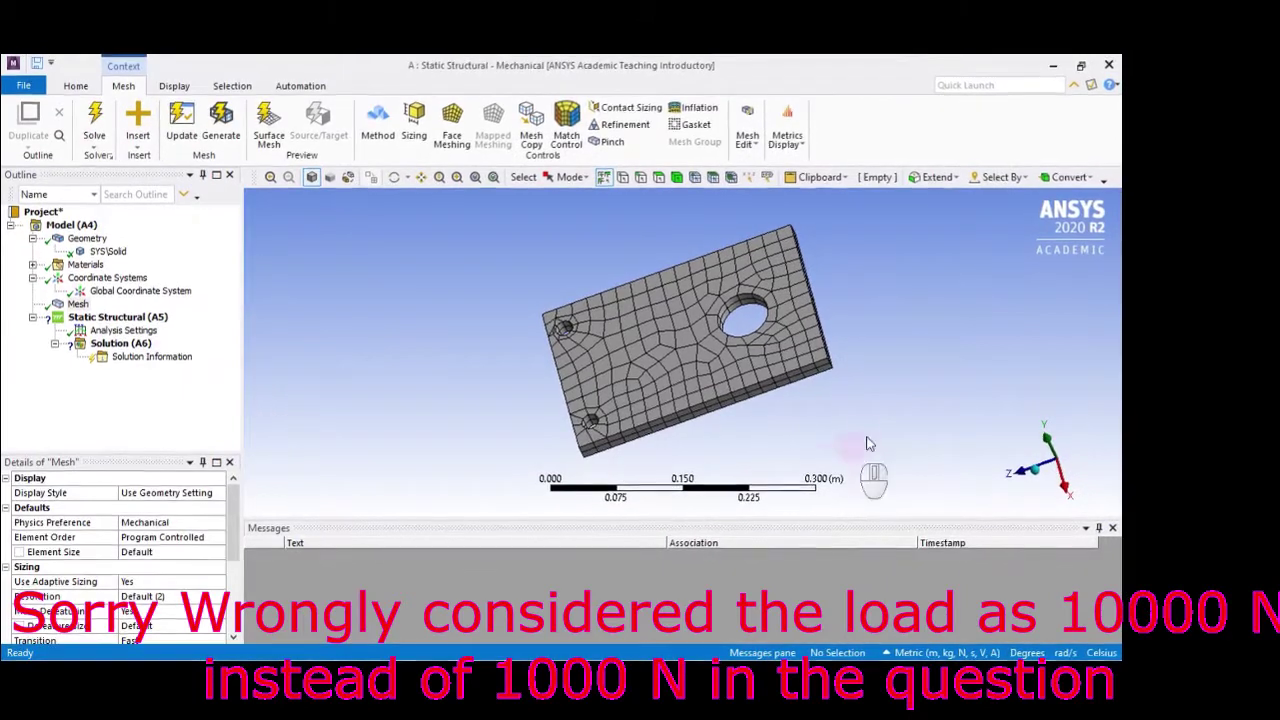
mouse_move(845, 428)
middle_mouse_down()
mouse_move(812, 382)
mouse_move(791, 380)
mouse_move(830, 424)
middle_mouse_up()
scroll(810, 378, "up", 3)
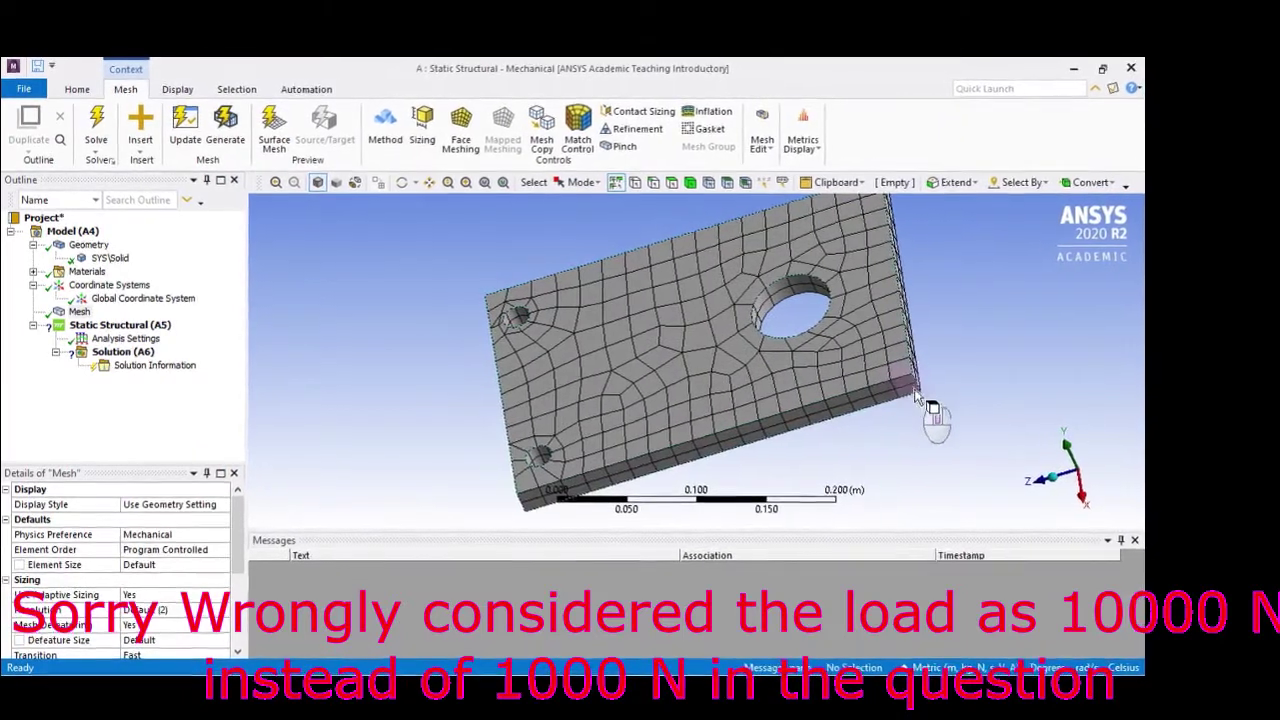
scroll(895, 396, "down", 2)
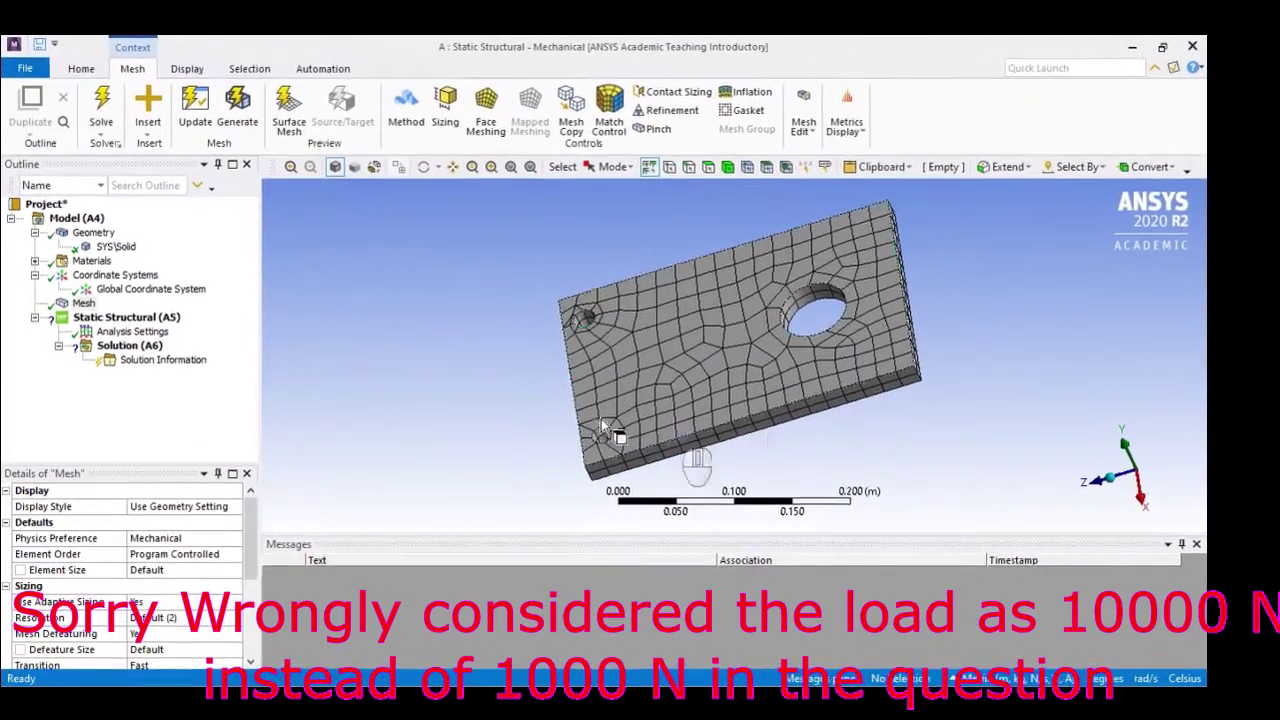
Set the mesh resolution to 4, regenerate the mesh, and inspect it on the plate.
left_click(84, 301)
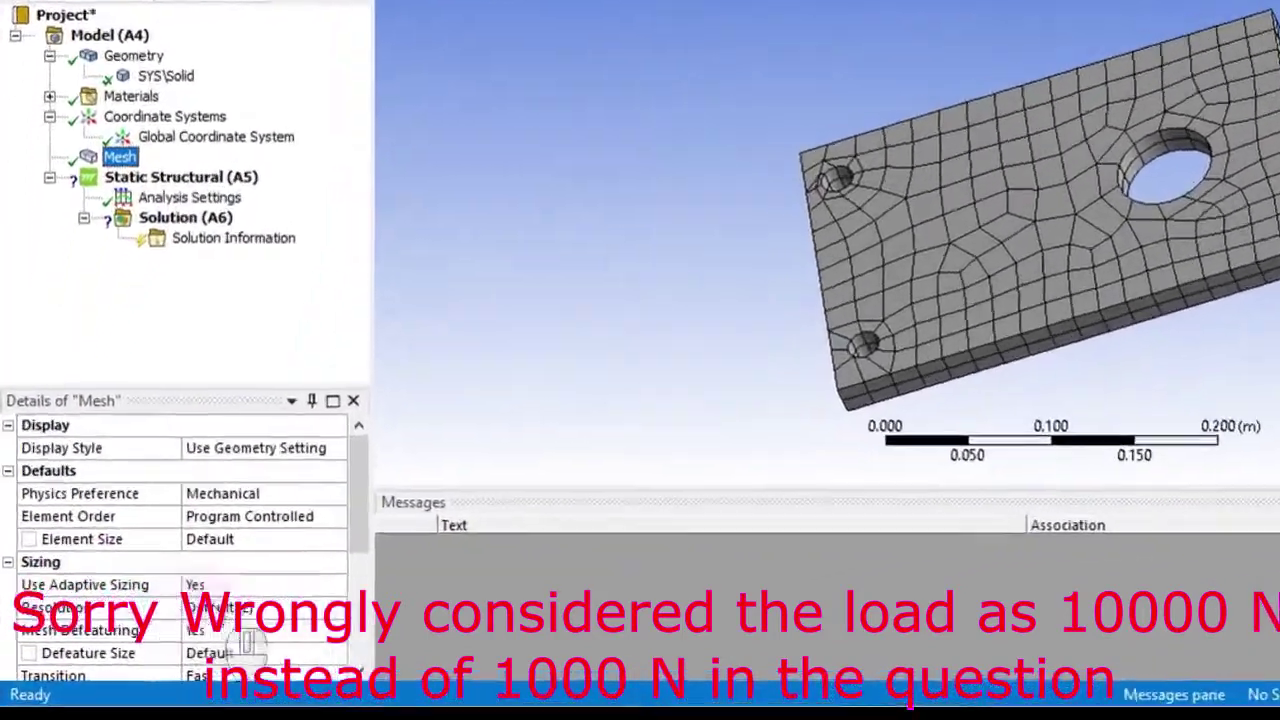
left_click(165, 621)
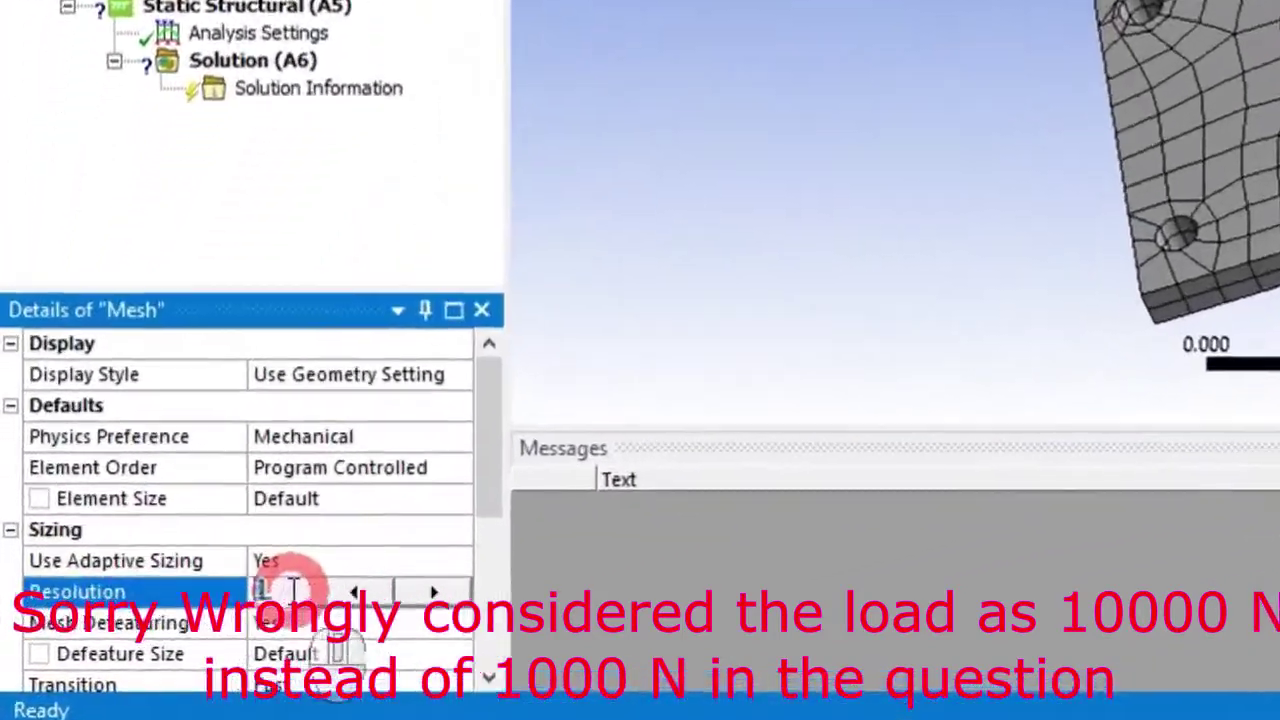
left_click(476, 586)
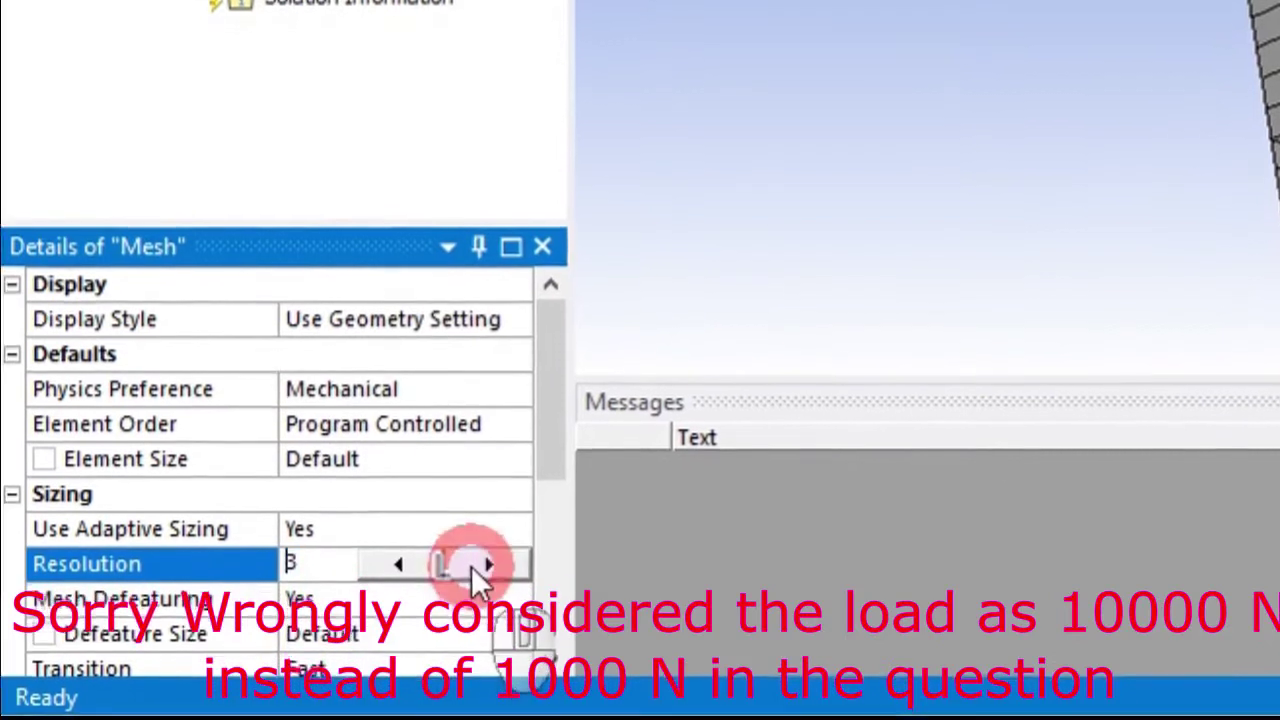
left_click(476, 558)
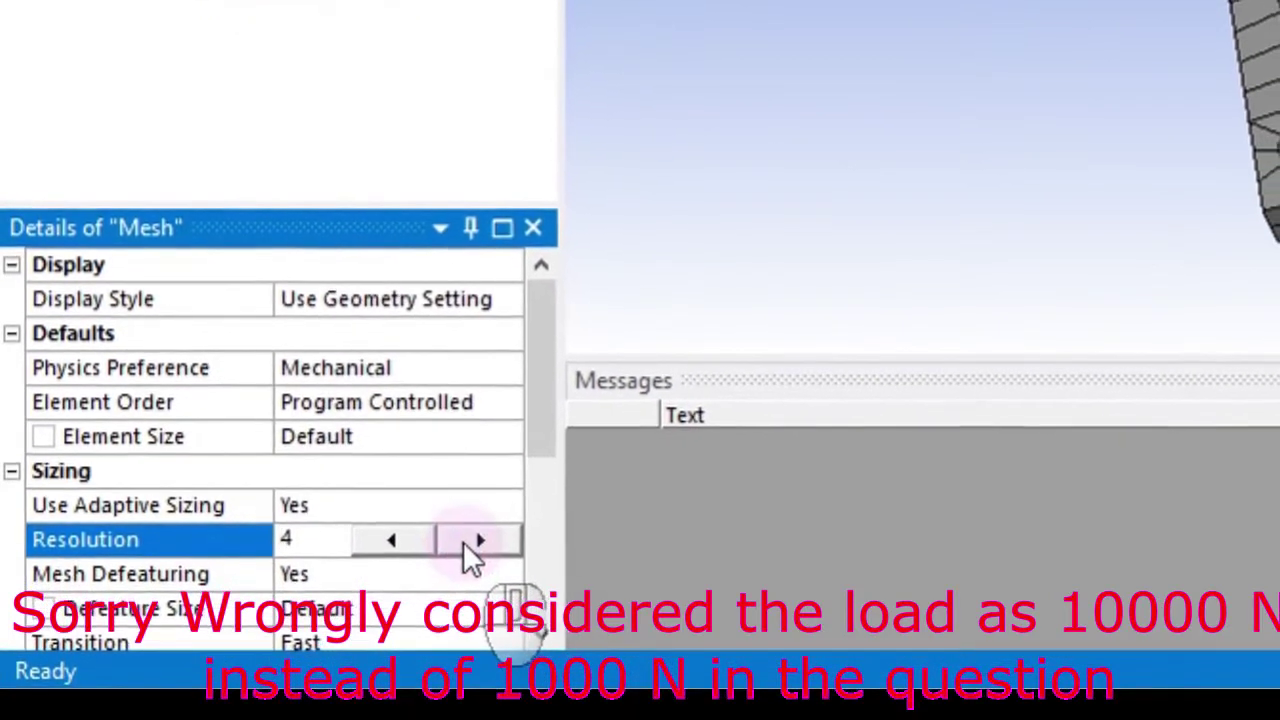
left_click(186, 8)
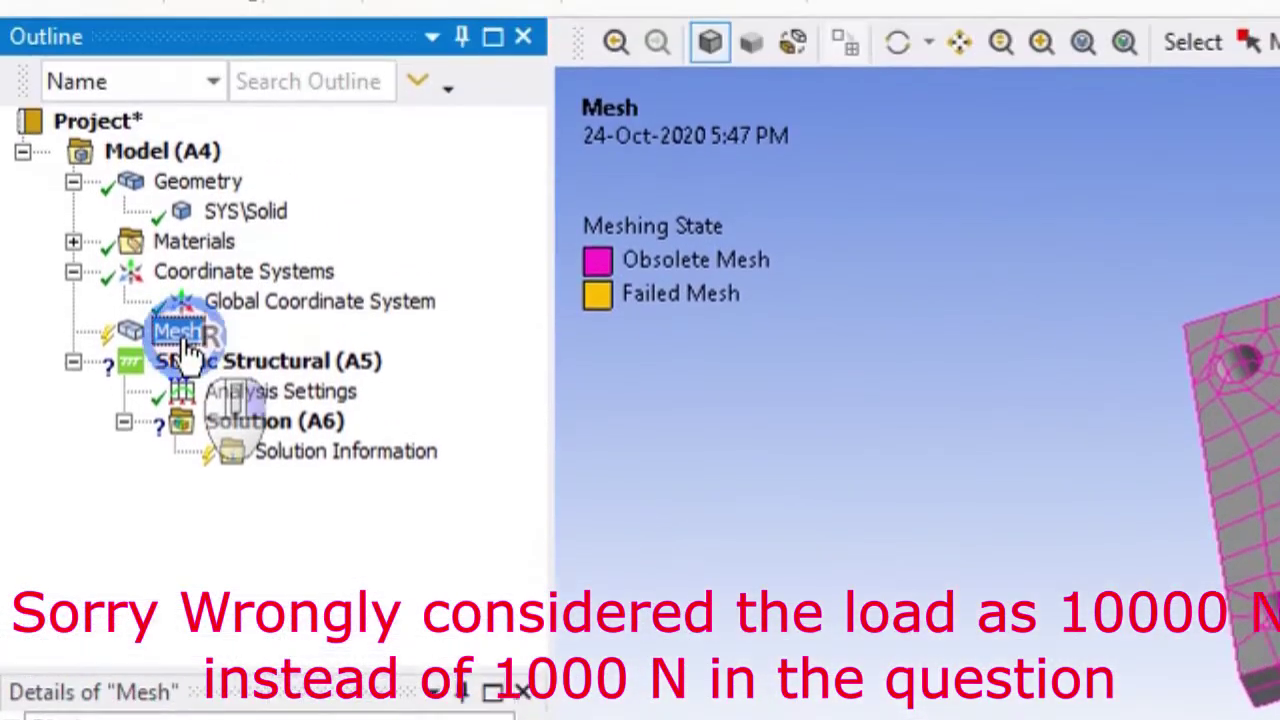
right_click(184, 5)
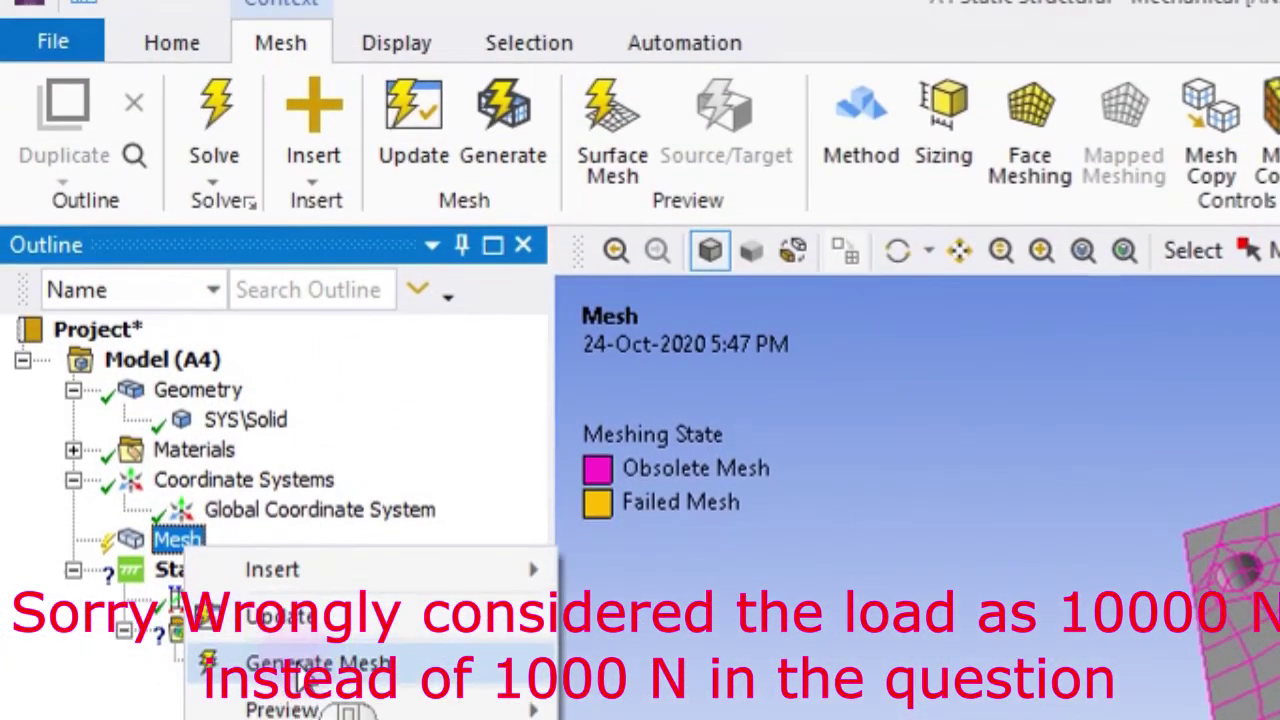
left_click(318, 559)
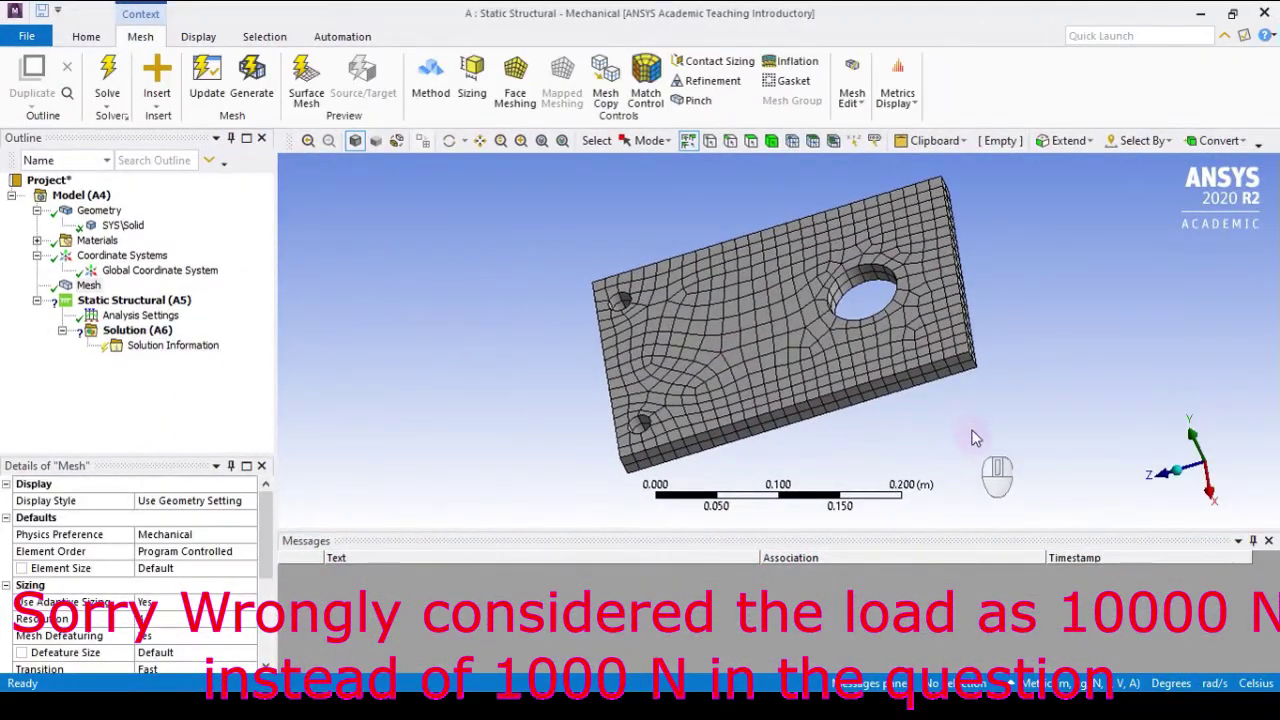
middle_click_drag(976, 438, 921, 401)
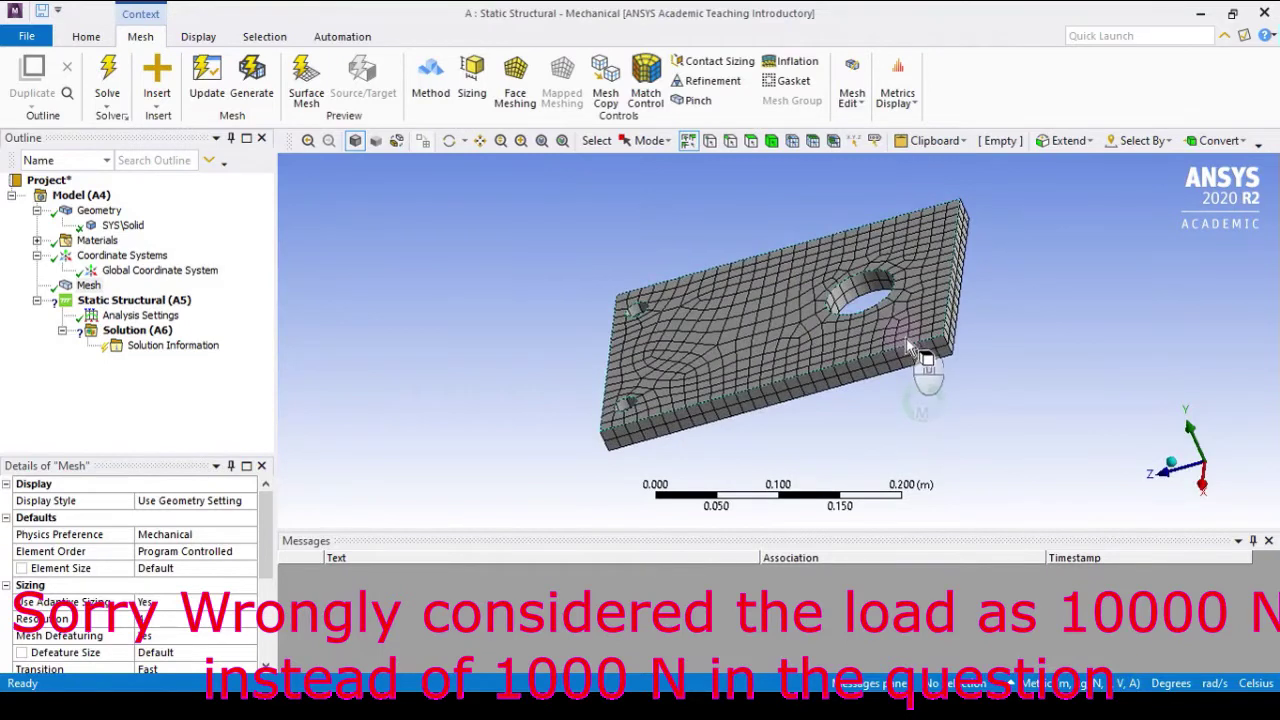
Raise the mesh resolution above 4 and regenerate the plate's mesh with finer elements.
left_click(190, 618)
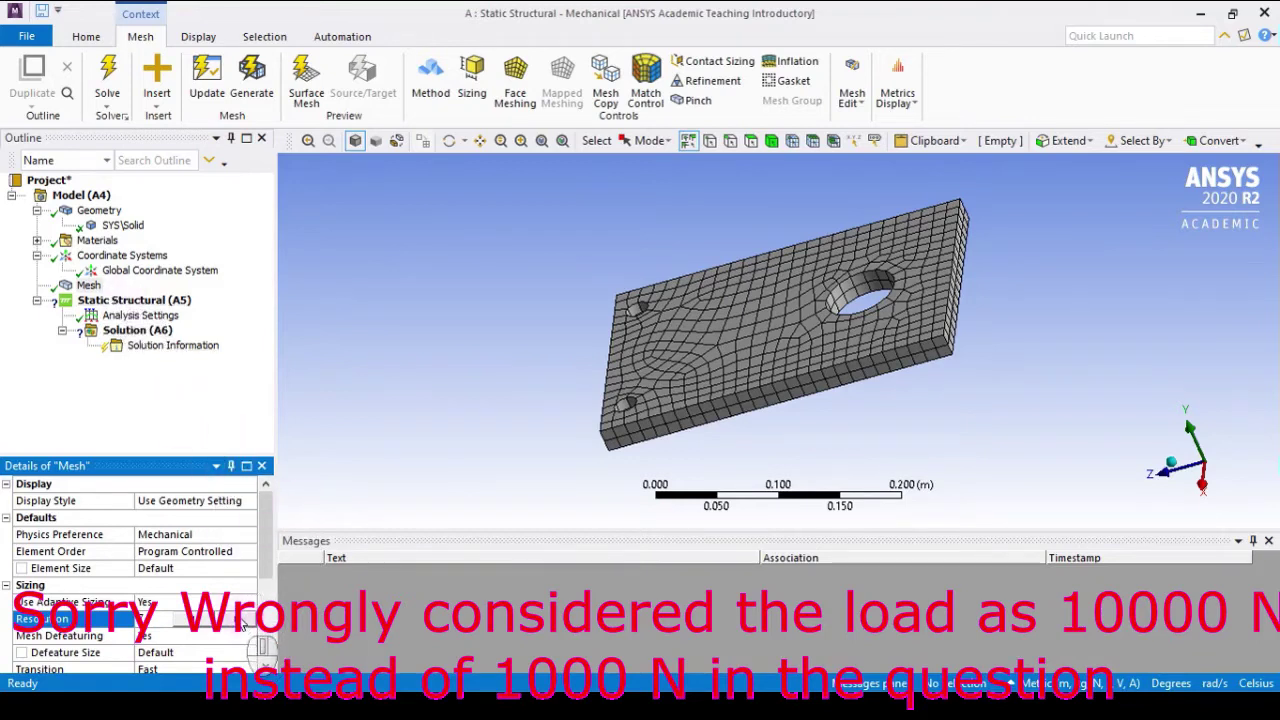
right_click(90, 287)
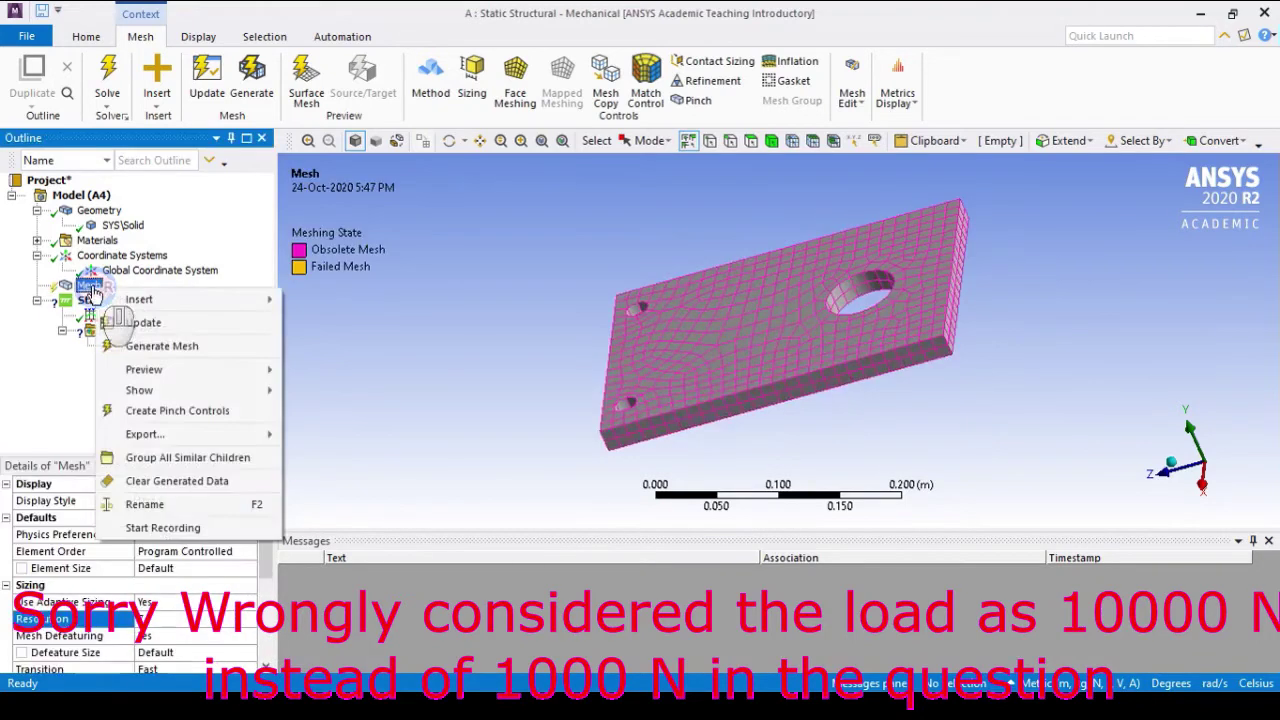
left_click(162, 346)
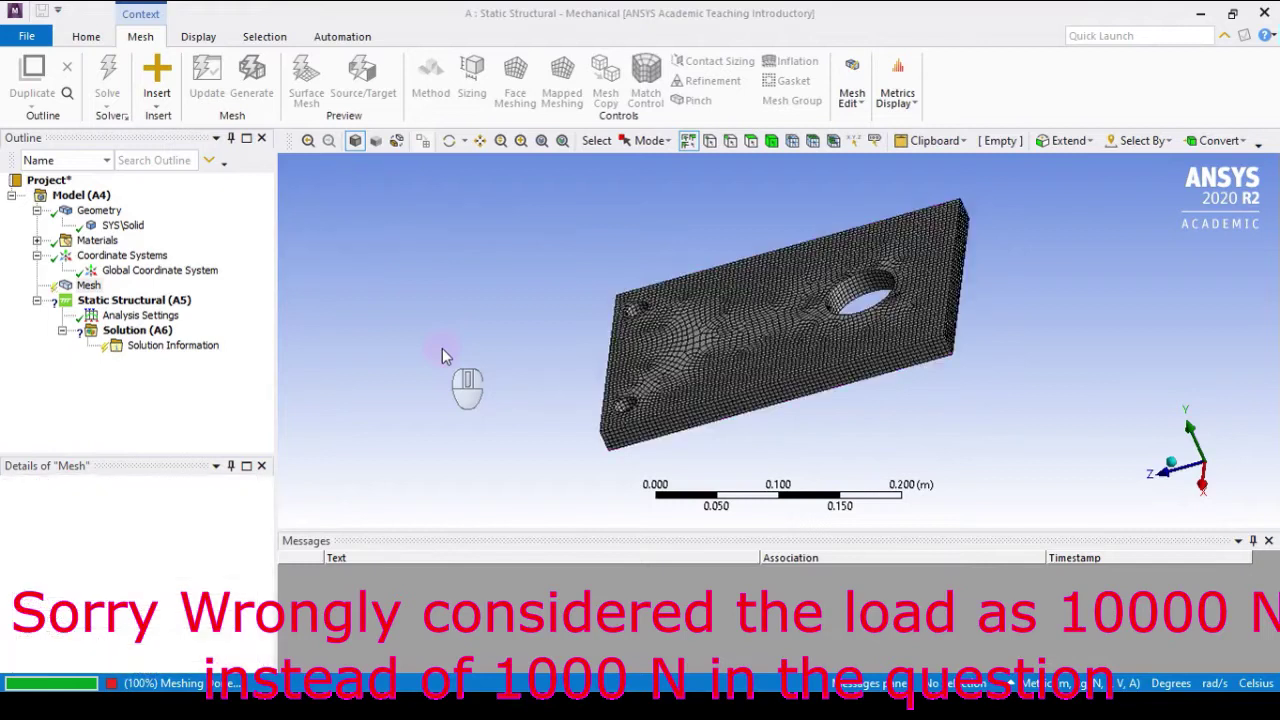
Examine the refined mesh around the large hole, the two small holes and the plate's edges.
middle_click_drag(755, 388, 841, 312)
scroll(841, 312, "up", 3)
scroll(841, 312, "down", 4)
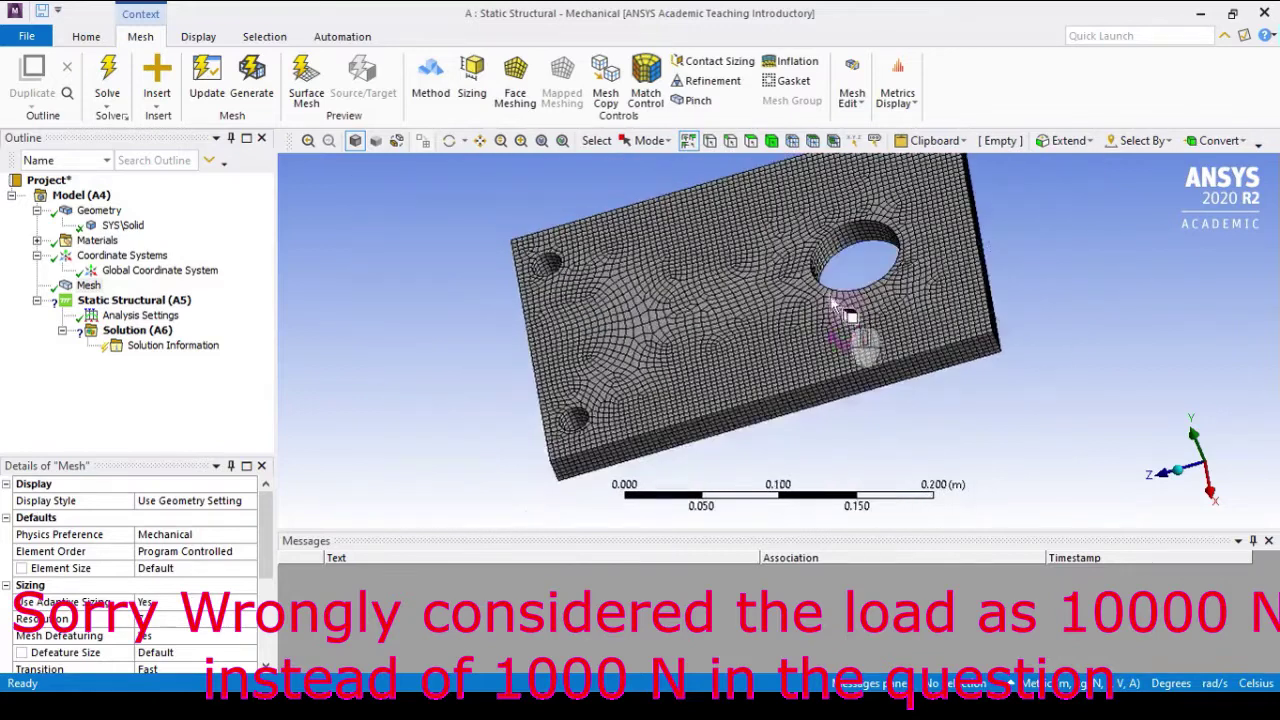
mouse_move(880, 305)
middle_mouse_down()
mouse_move(893, 345)
mouse_move(903, 306)
middle_mouse_up()
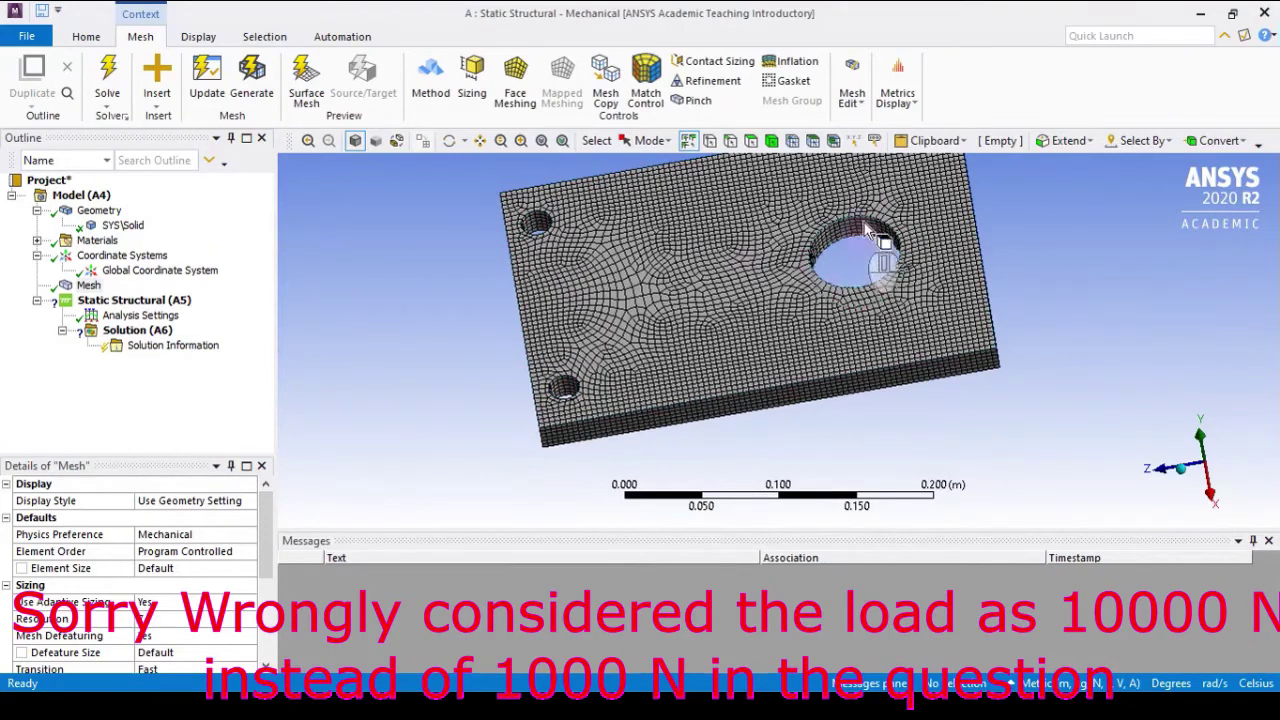
scroll(904, 209, "down", 1)
scroll(882, 216, "up", 3)
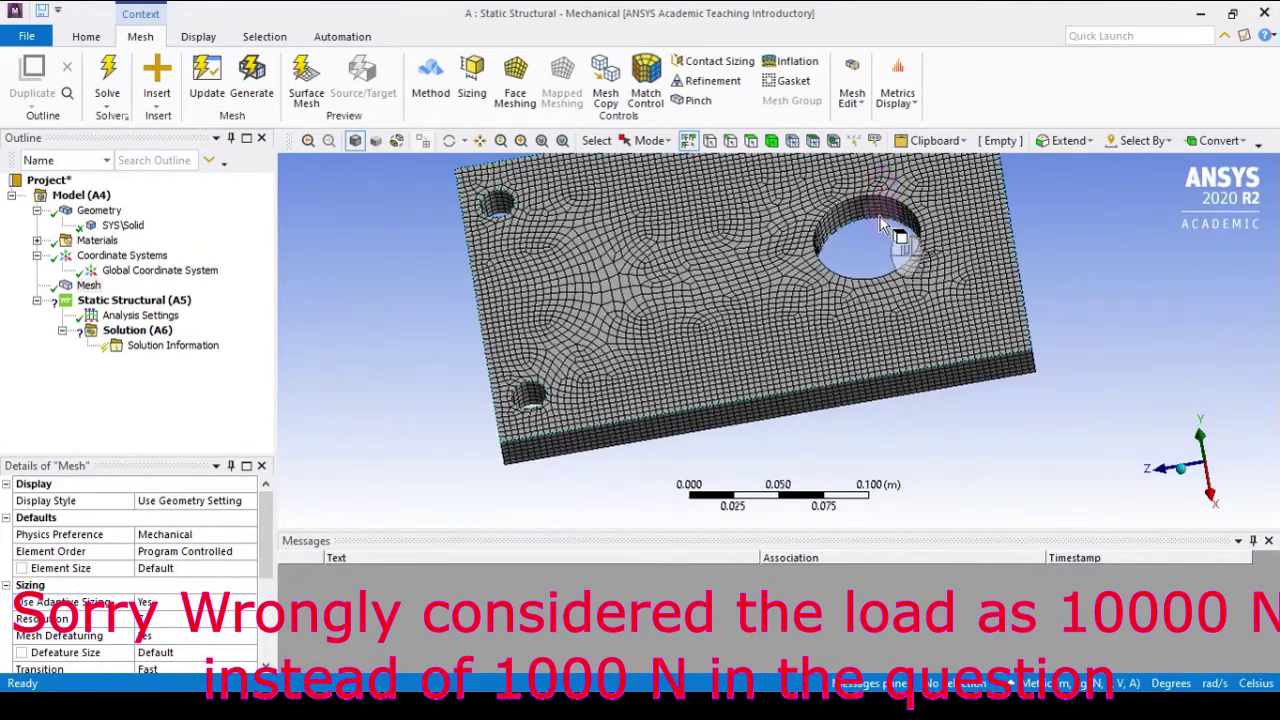
middle_click_drag(880, 217, 894, 272)
scroll(874, 250, "up", 4)
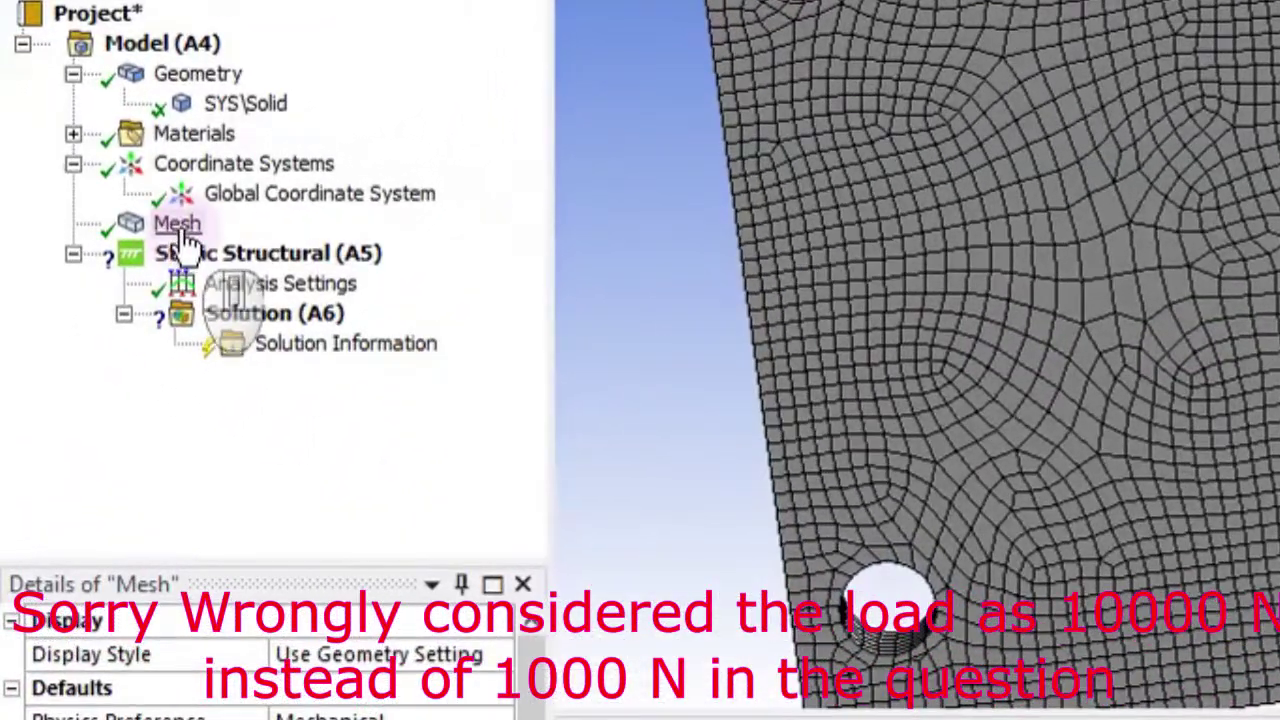
Insert an Inflation control on the mesh and scope its geometry to the whole plate body.
left_click(178, 224)
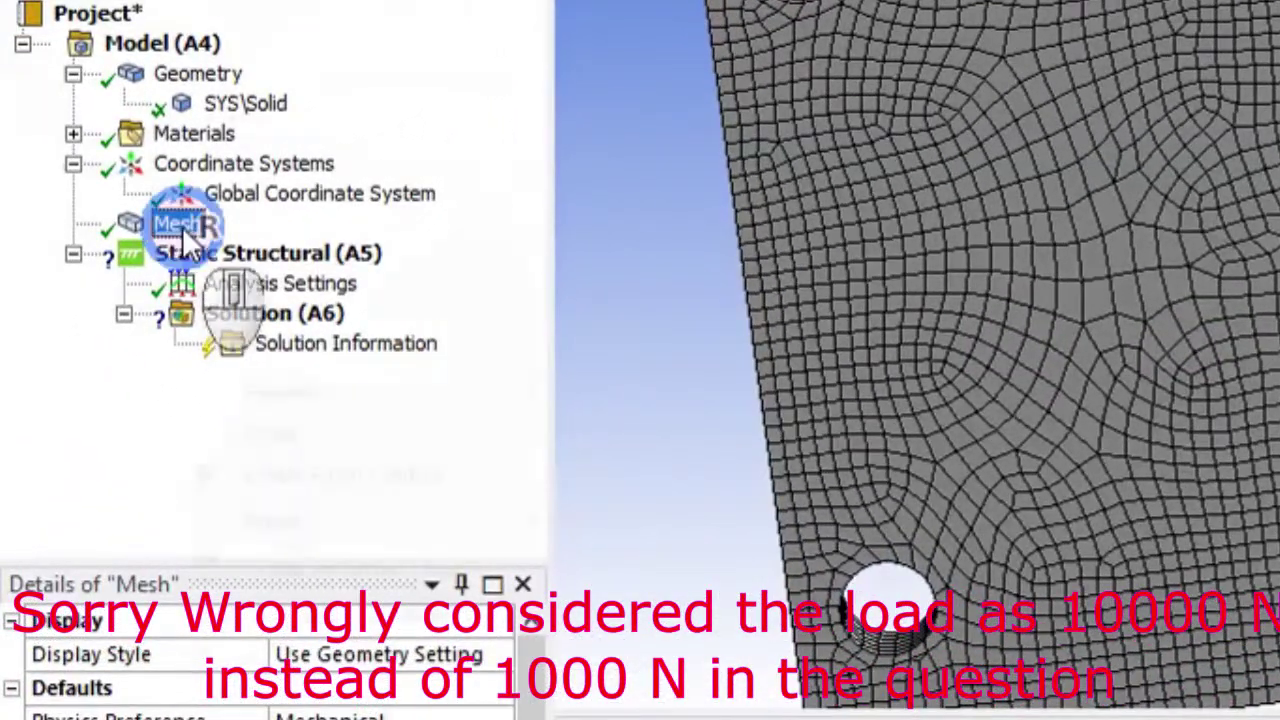
right_click(182, 227)
mouse_move(248, 262)
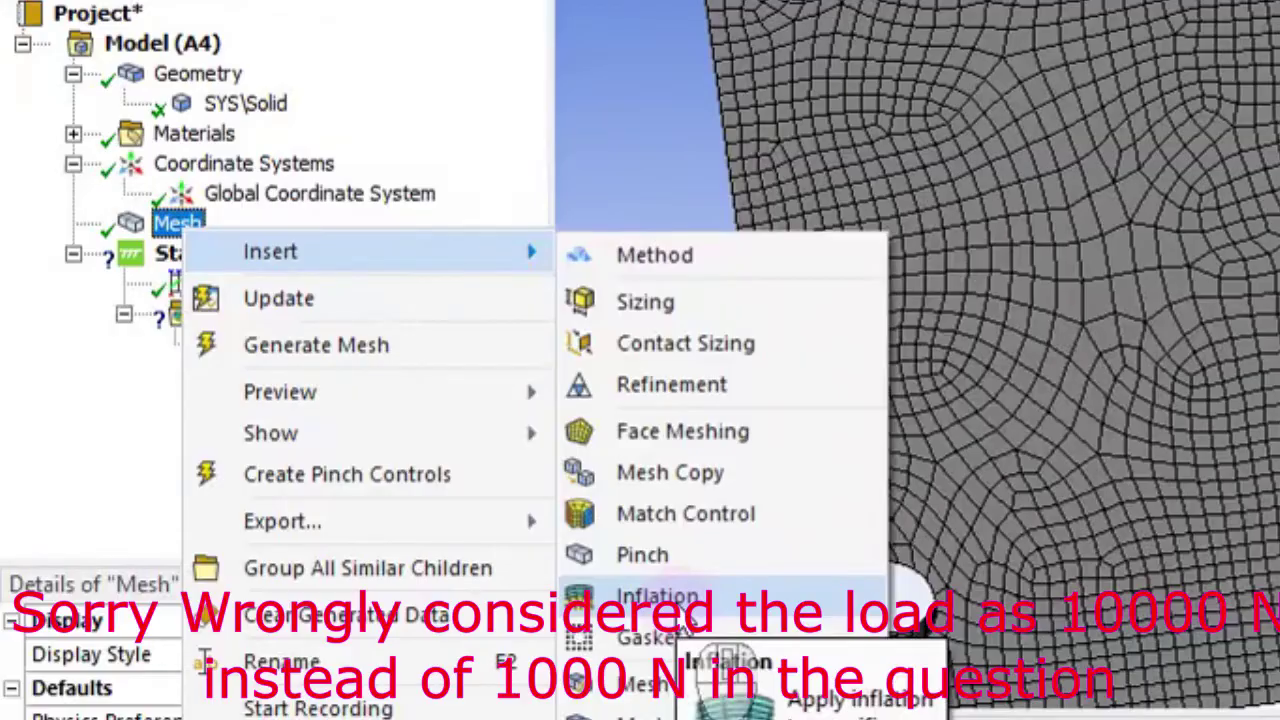
left_click(660, 596)
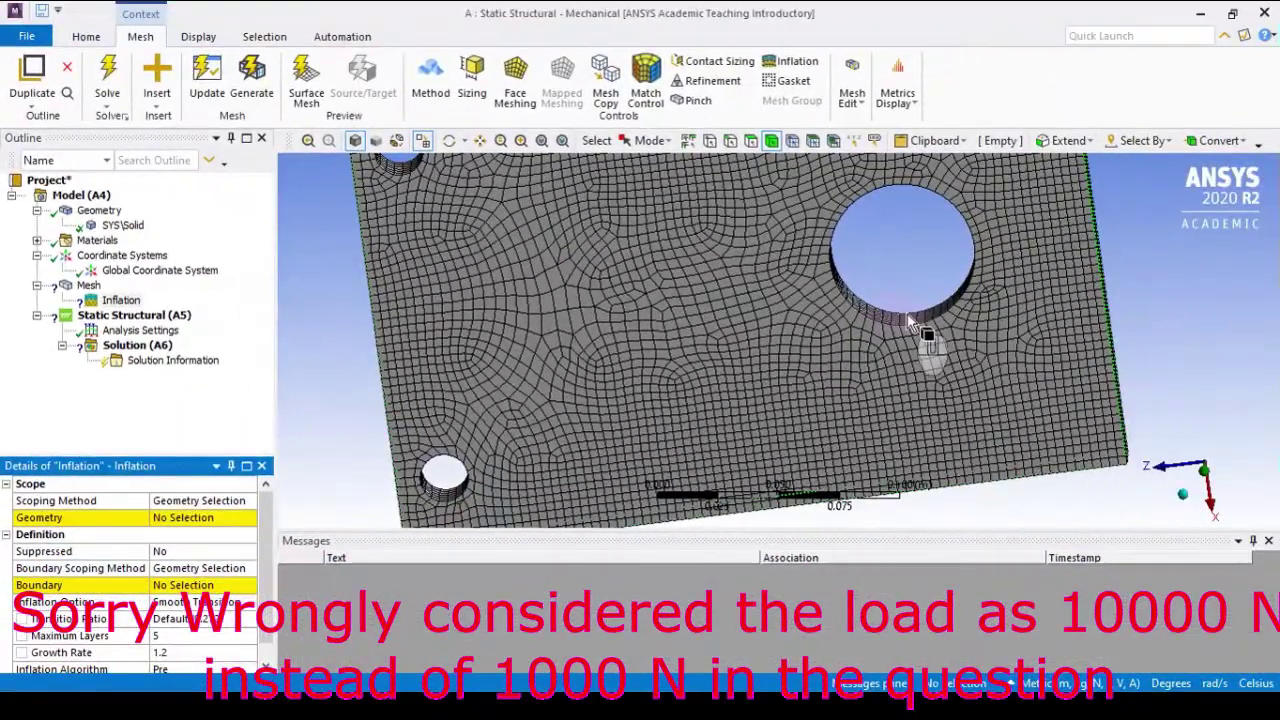
left_click(840, 431)
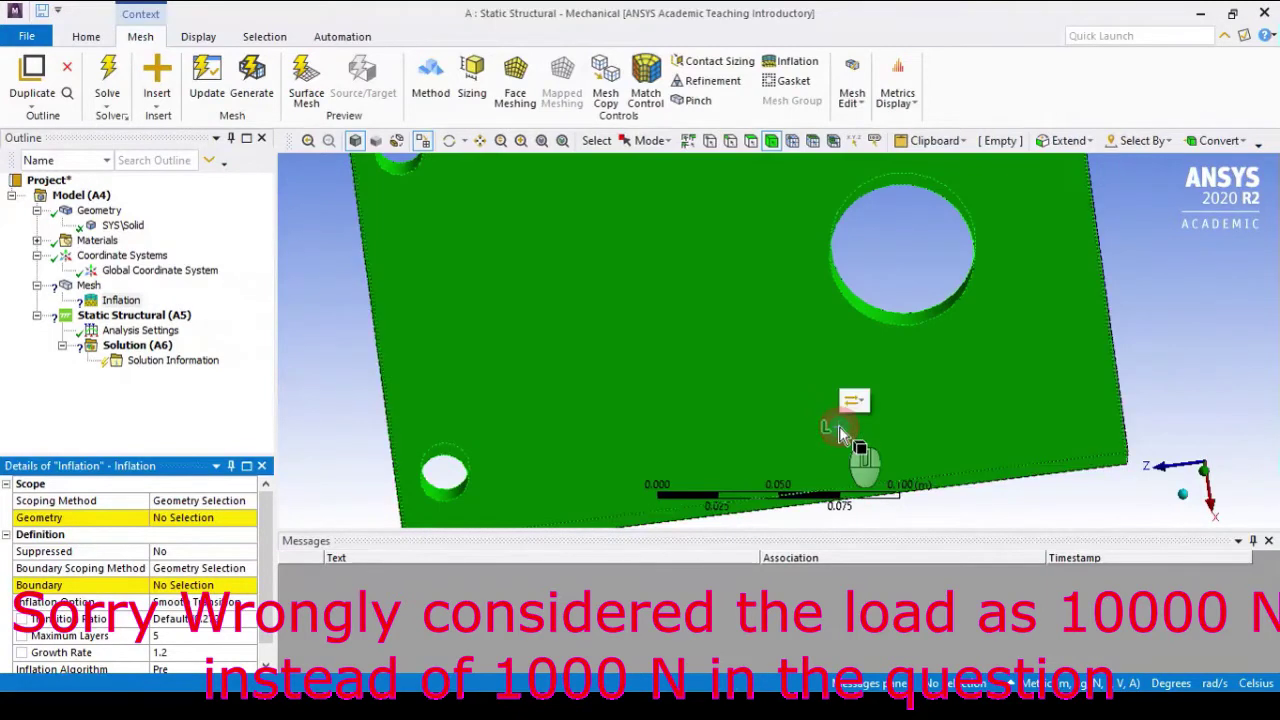
left_click(172, 518)
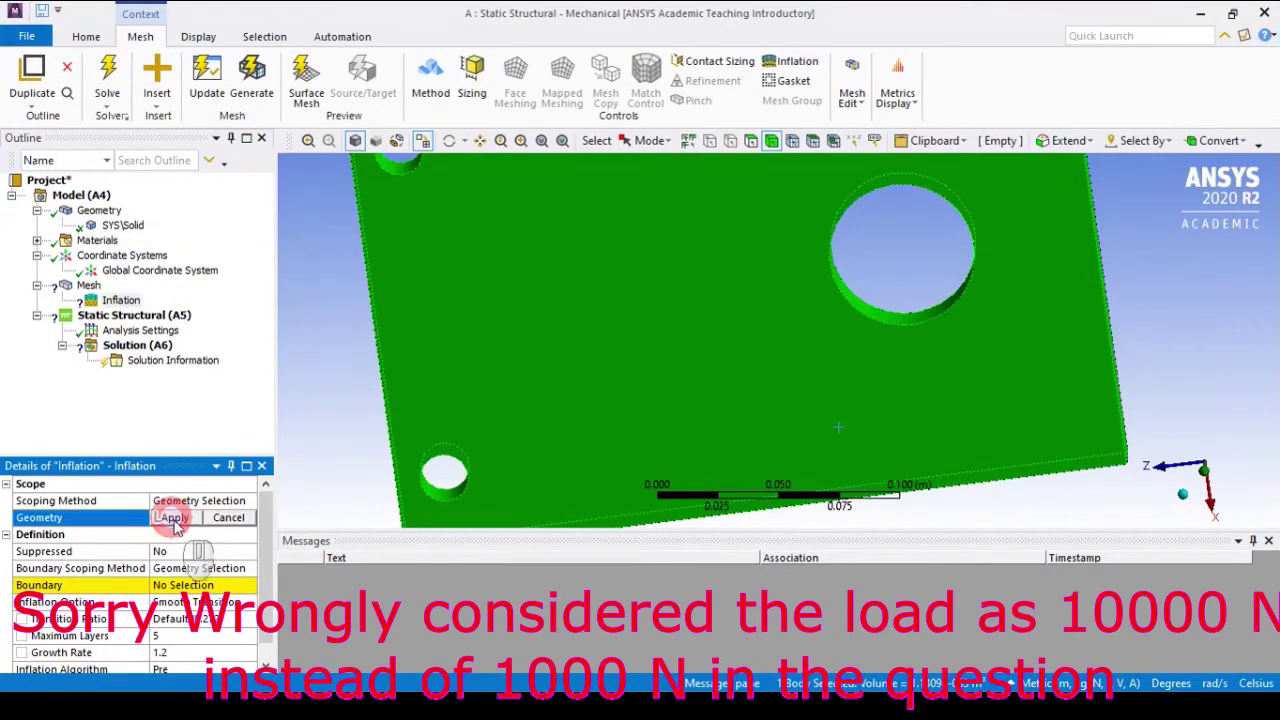
left_click(170, 525)
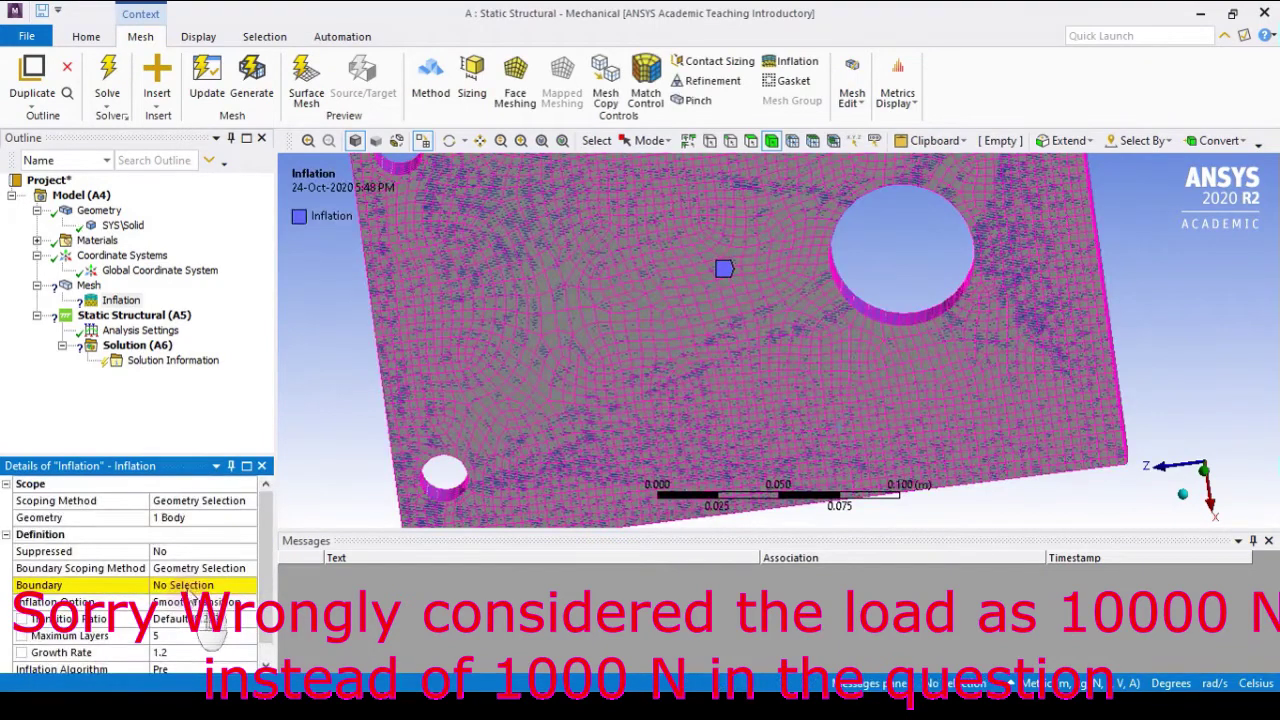
Assign the cylindrical faces of the large hole and the two small holes as the inflation boundary.
left_click(869, 314)
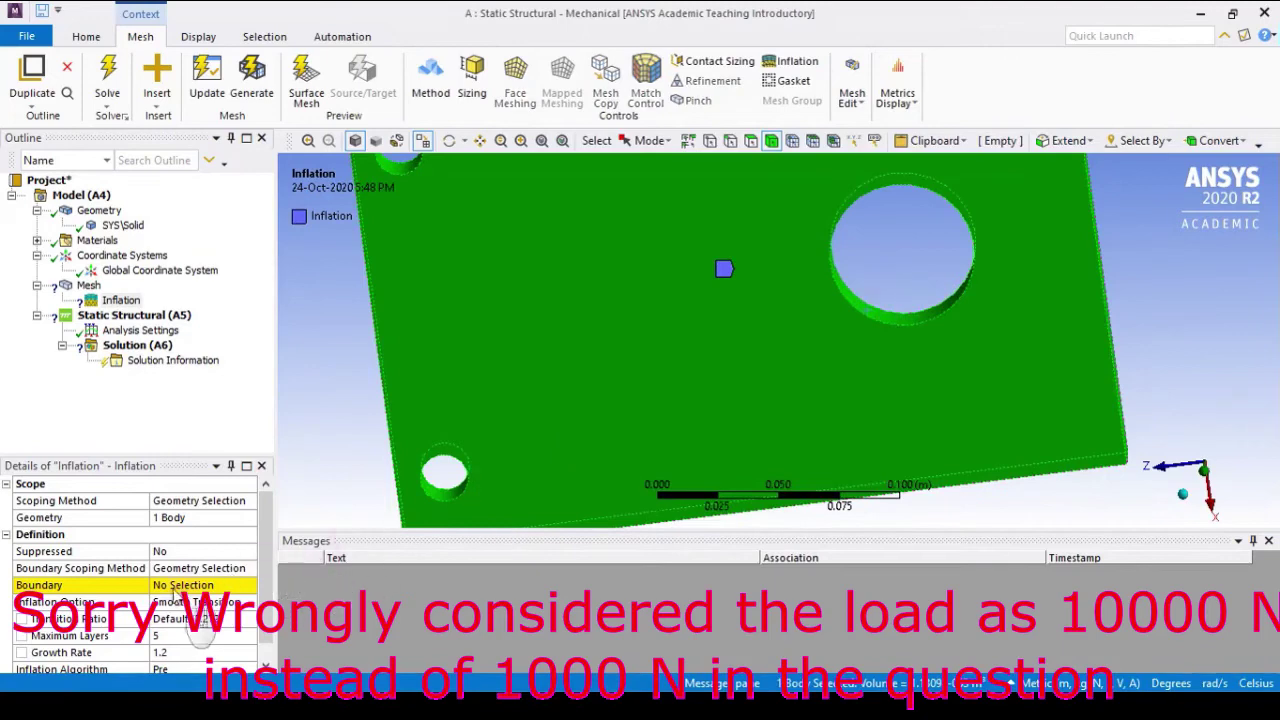
left_click(172, 585)
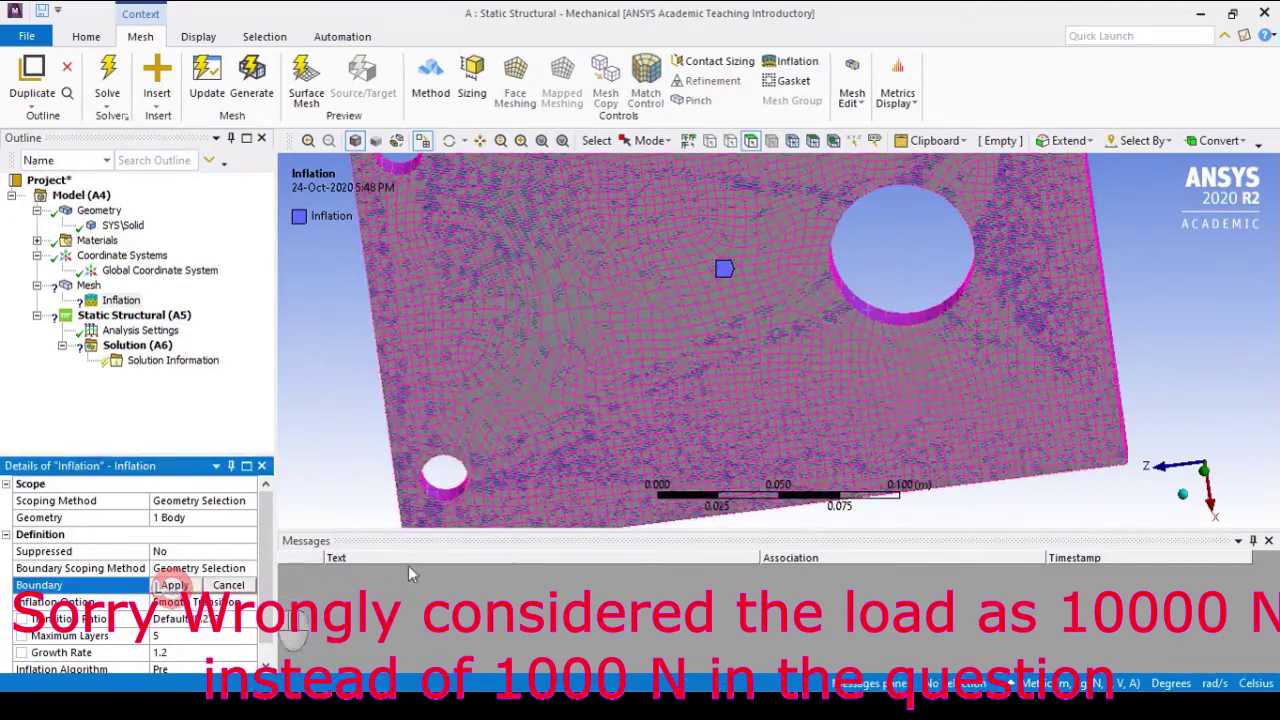
left_click(900, 325)
middle_click_drag(752, 380, 752, 338)
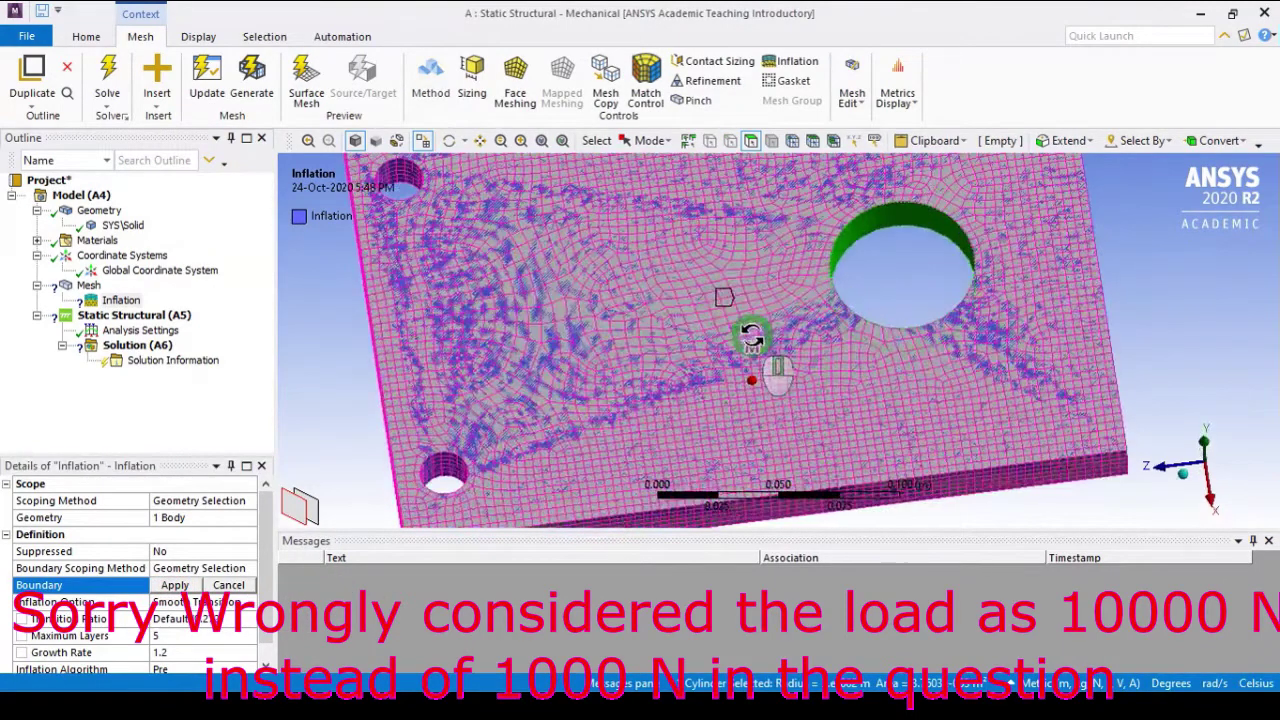
left_click(452, 474, "ctrl")
left_click(412, 182, "ctrl")
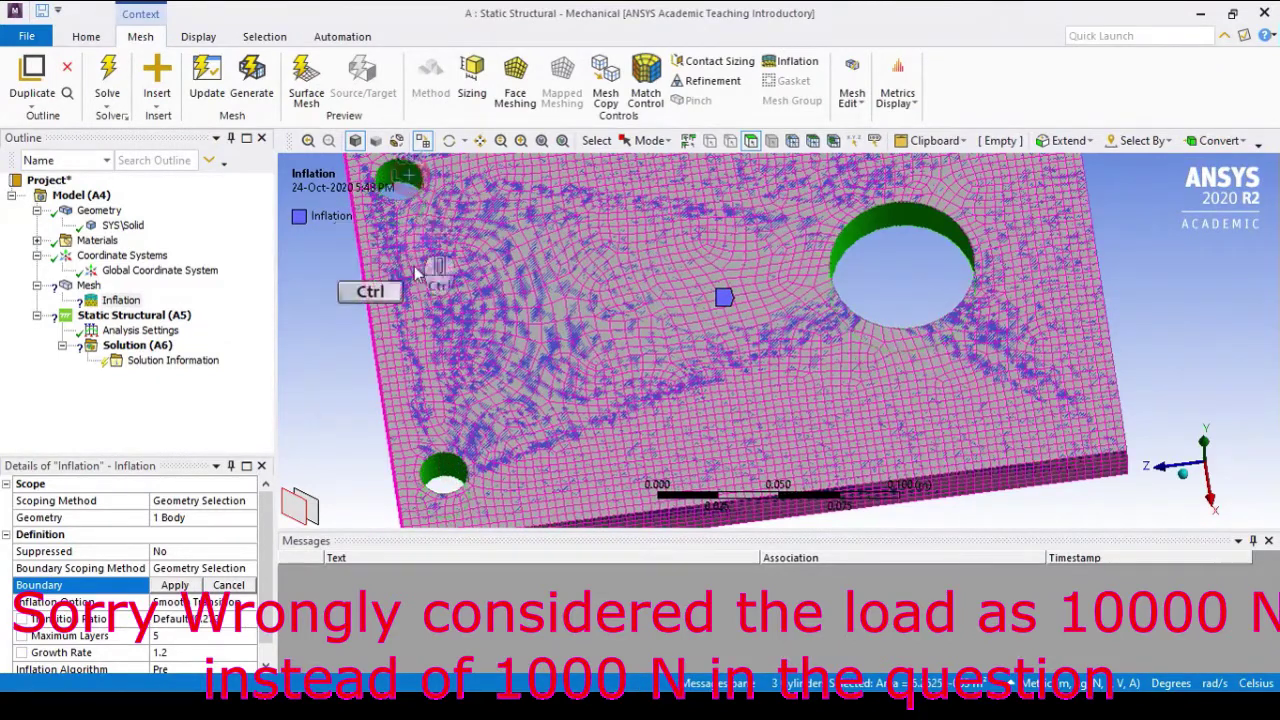
left_click(177, 585)
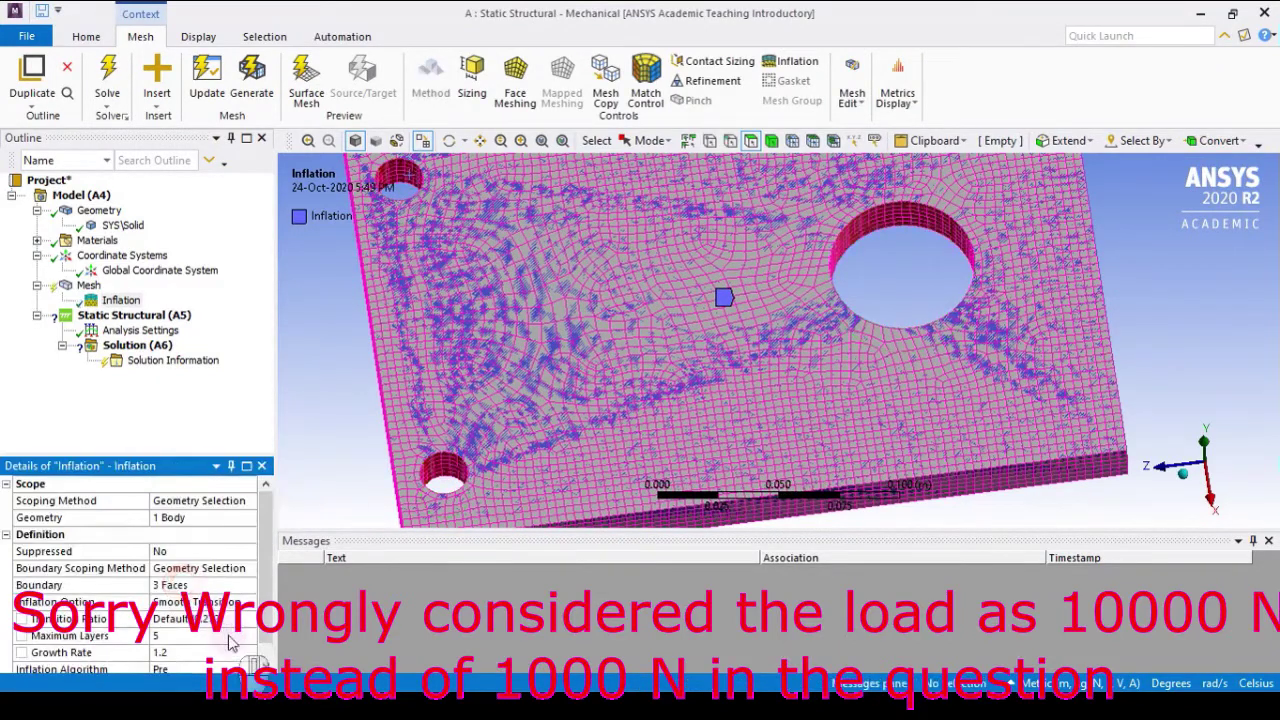
Set the inflation's maximum layers to 4 and regenerate the plate's mesh.
left_click_drag(263, 573, 263, 594)
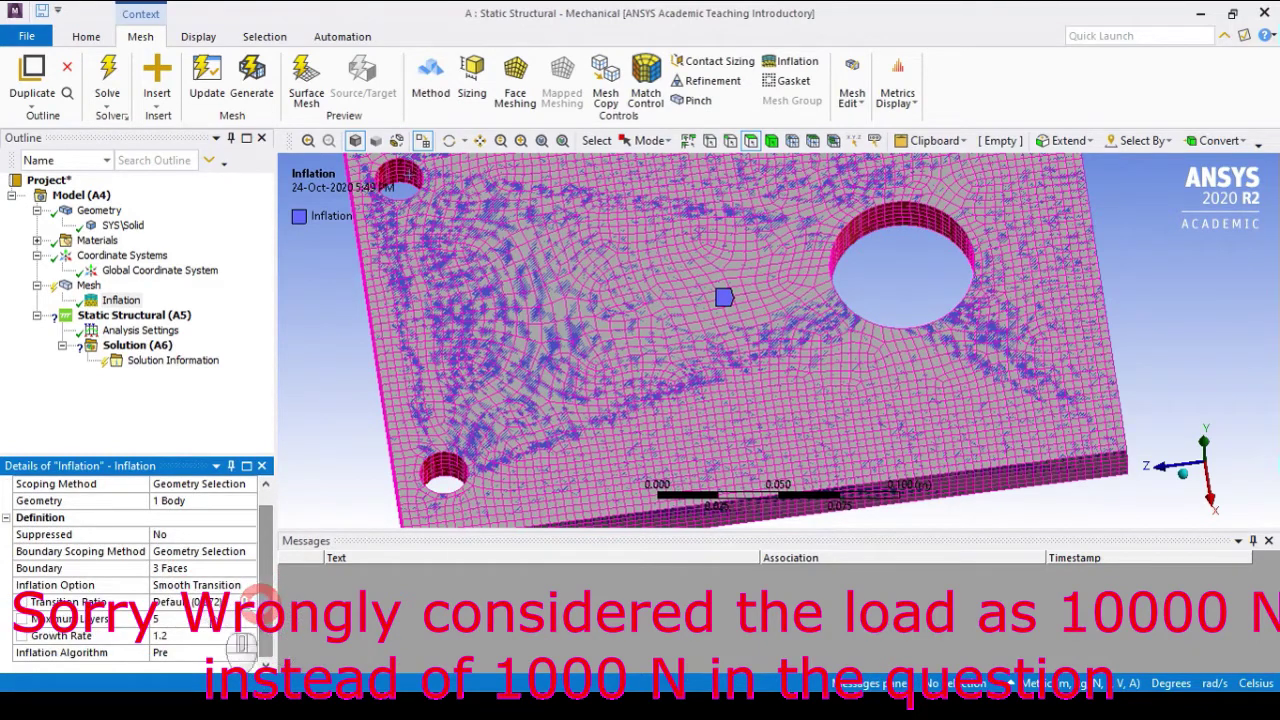
left_click(190, 620)
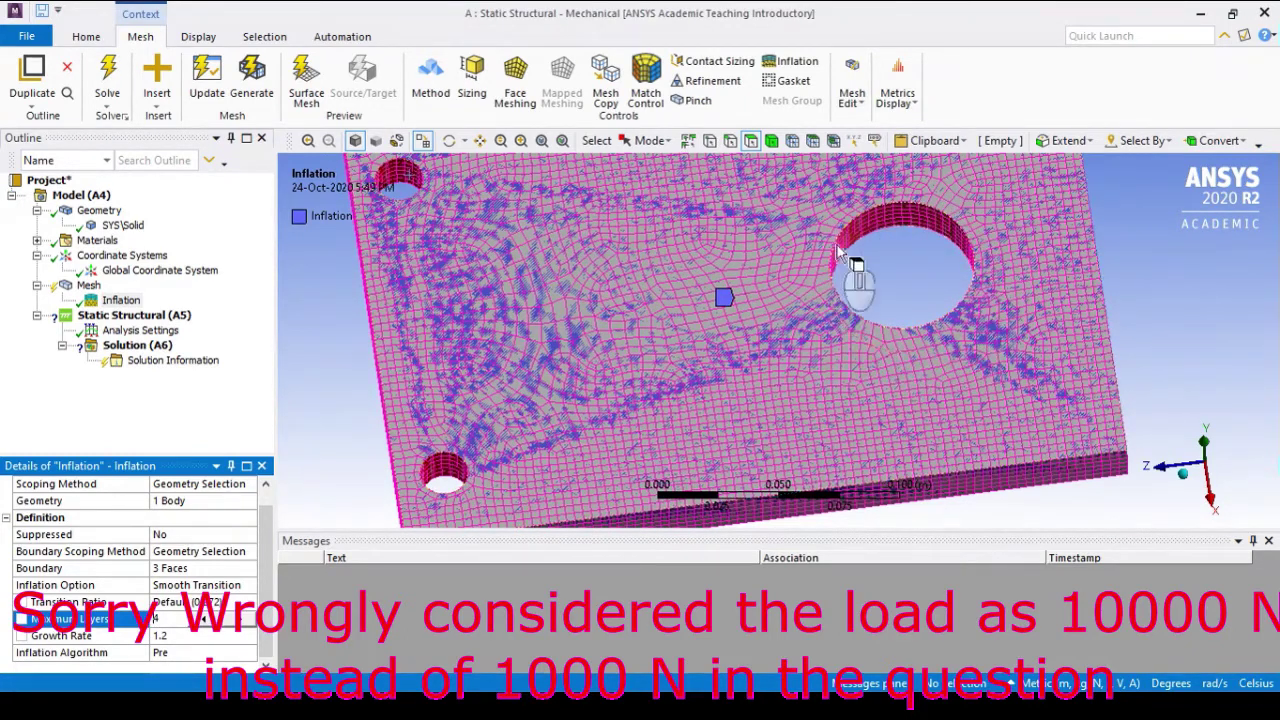
left_click(92, 287)
right_click(95, 292)
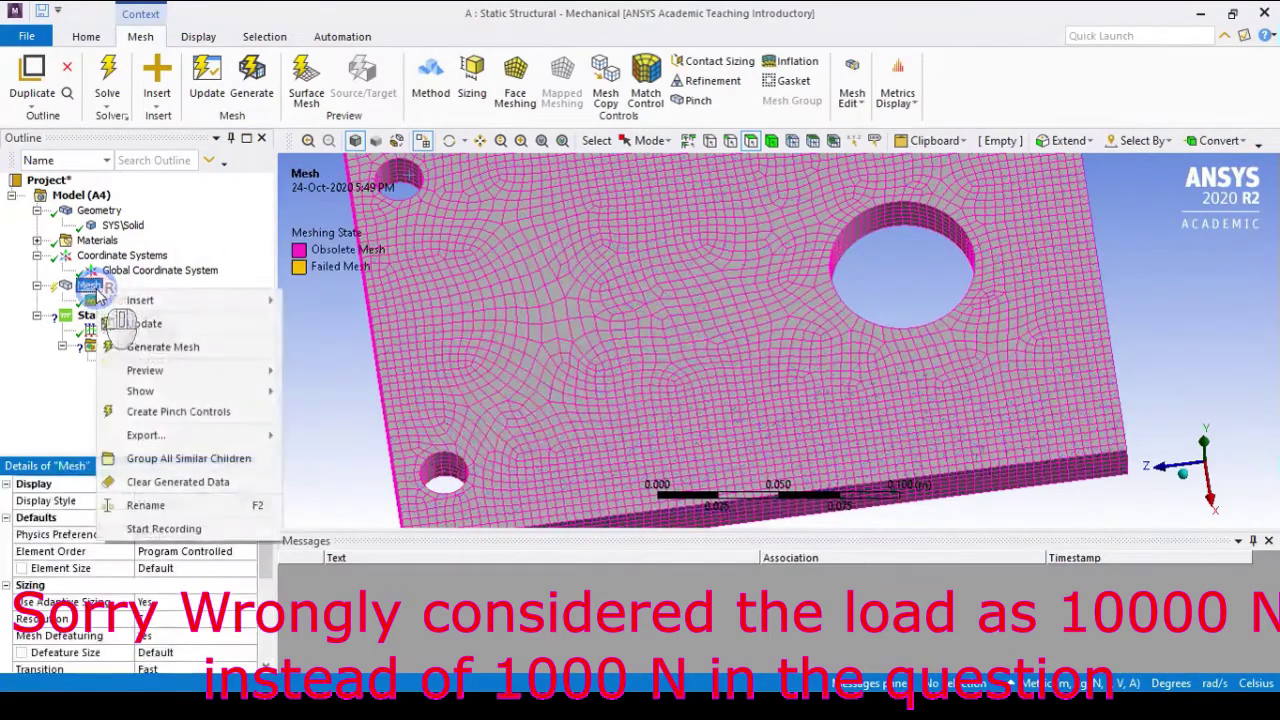
left_click(163, 347)
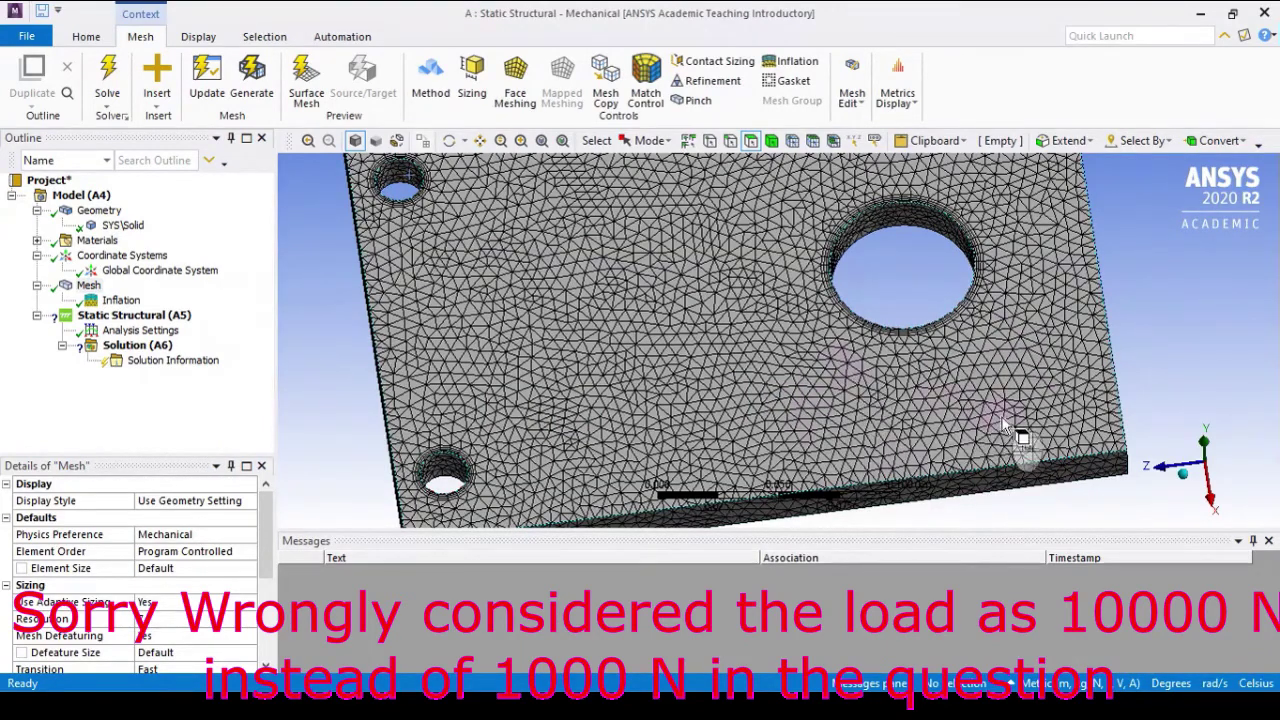
Examine the inflated mesh layers around the large hole, the small hole and the plate's side faces.
mouse_move(1106, 486)
middle_mouse_down()
mouse_move(1071, 423)
mouse_move(1086, 426)
mouse_move(1082, 490)
middle_mouse_up()
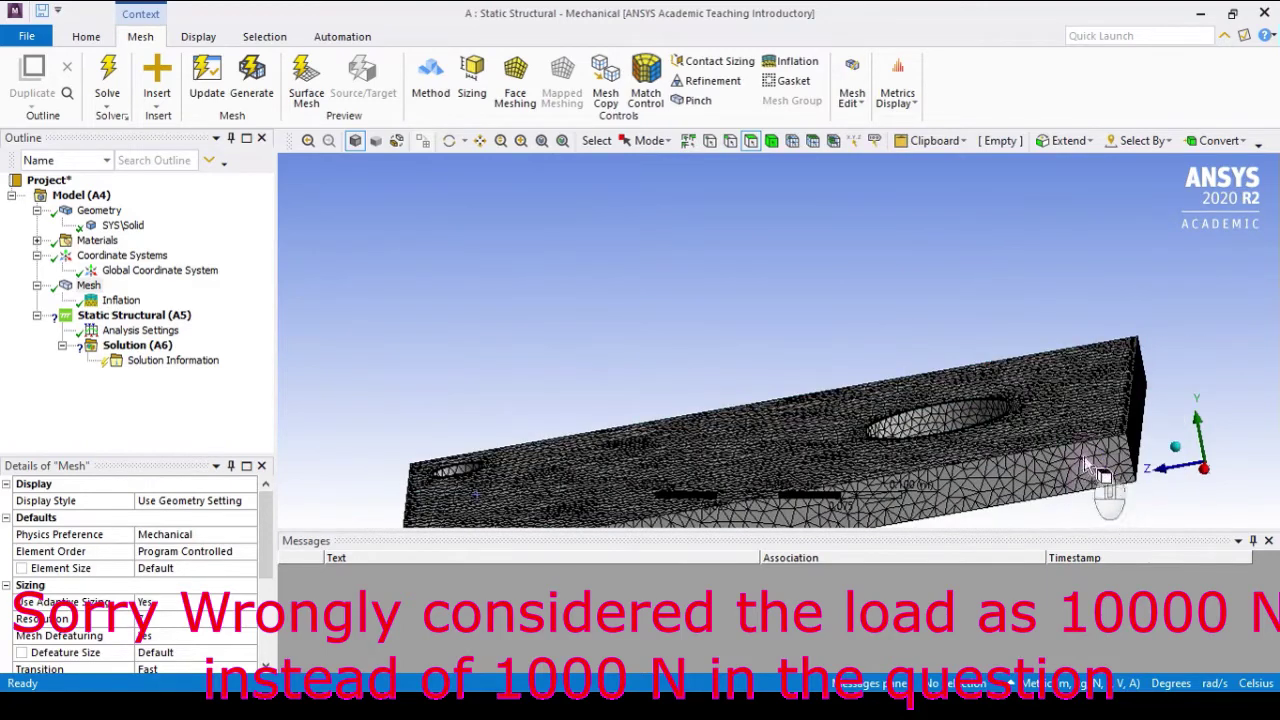
middle_click_drag(1020, 429, 1044, 440)
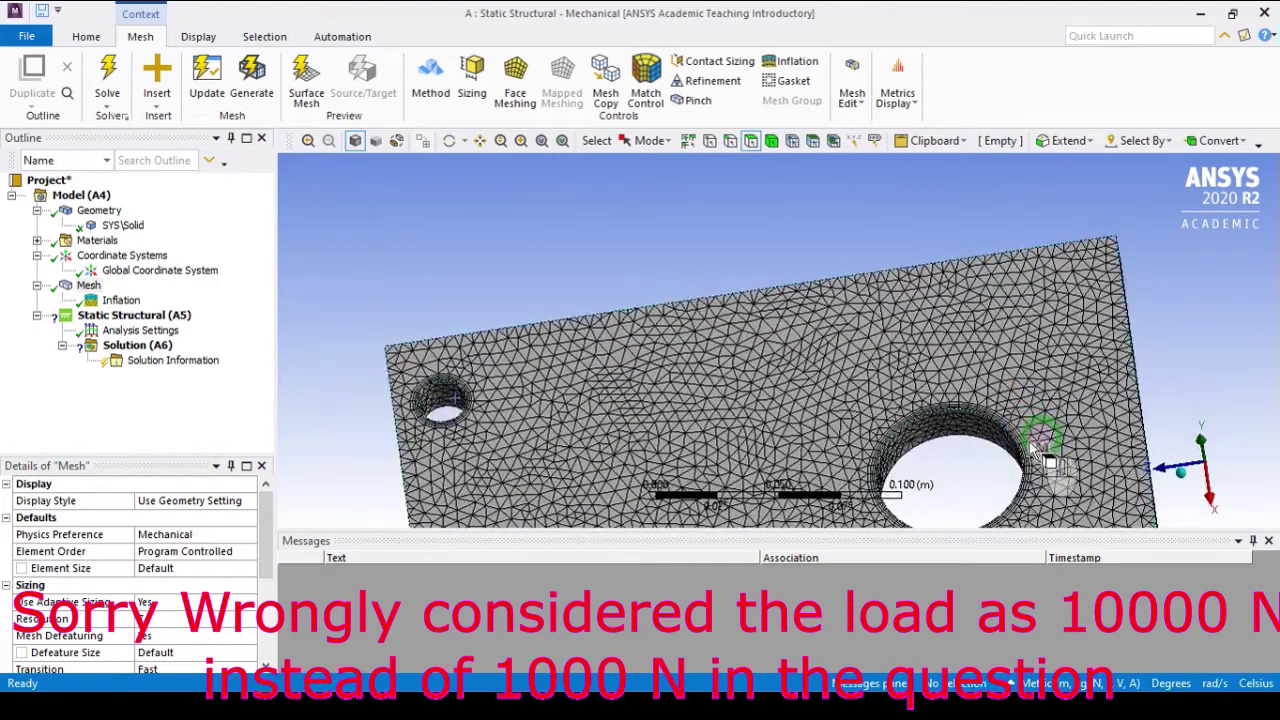
scroll(1014, 460, "up", 2)
scroll(1005, 460, "down", 3)
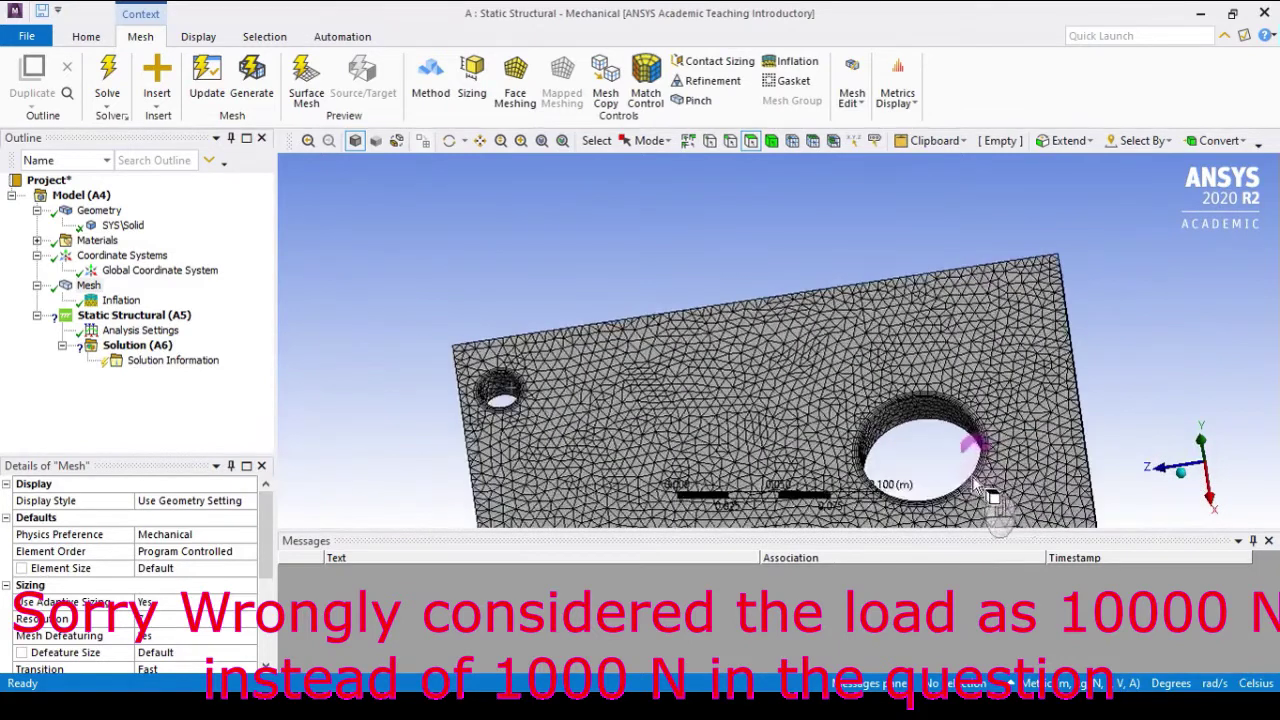
scroll(975, 478, "up", 3)
scroll(988, 477, "up", 2)
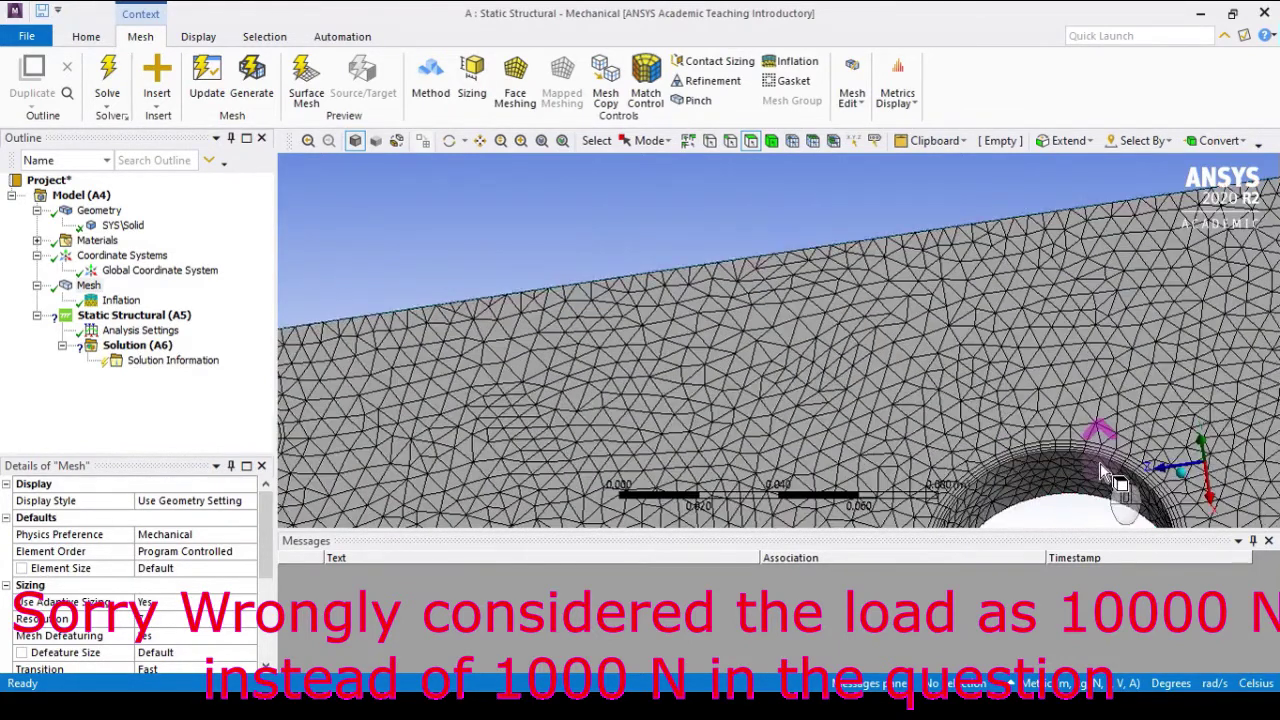
scroll(1105, 470, "up", 1)
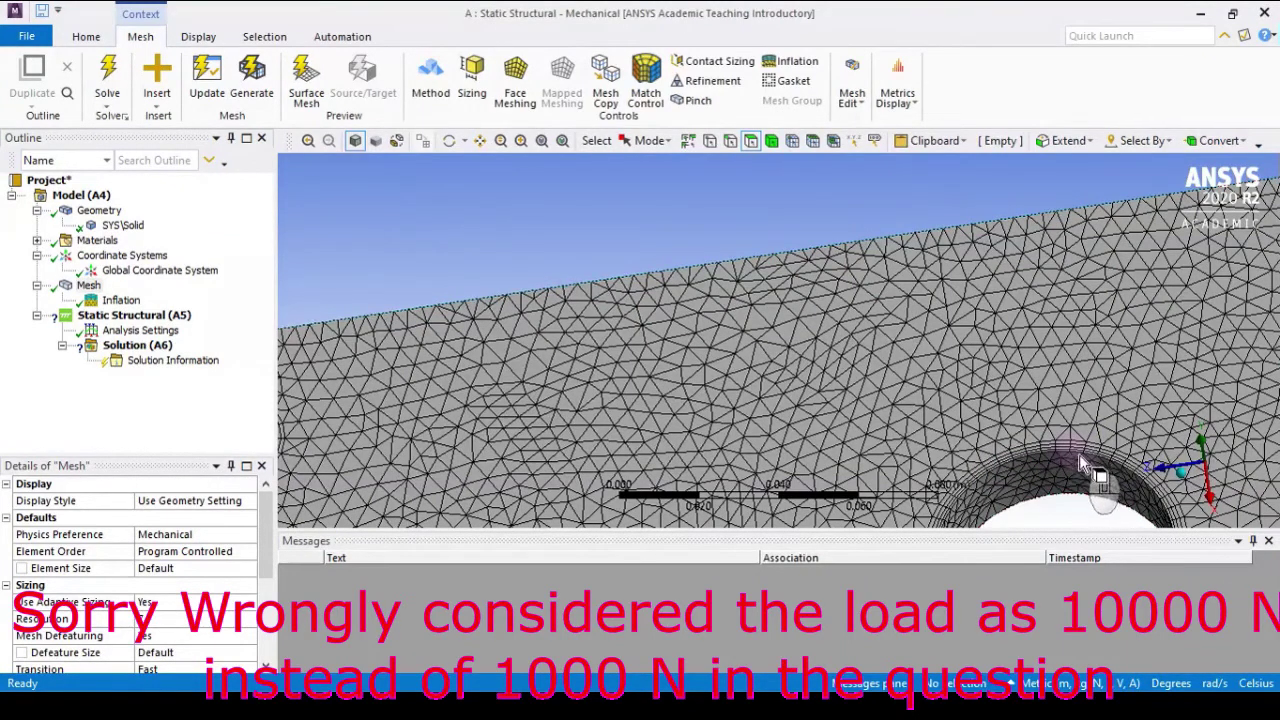
scroll(1075, 458, "down", 3)
scroll(905, 365, "up", 3)
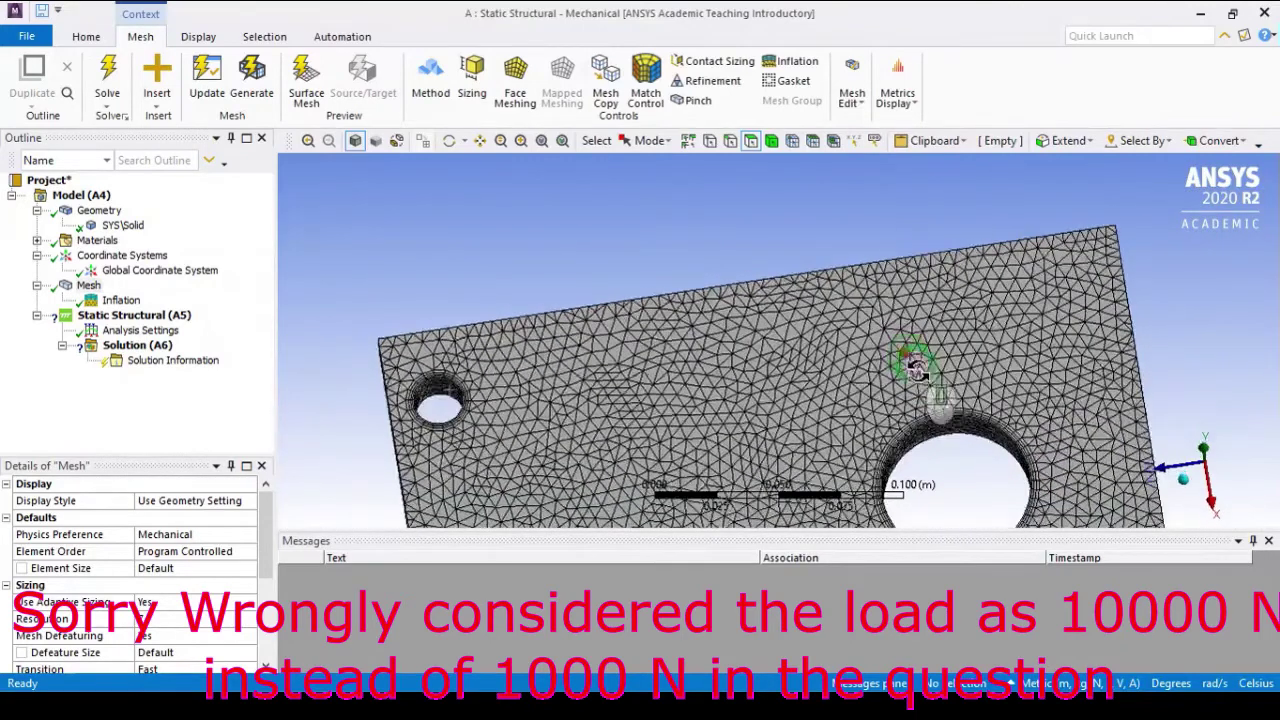
scroll(838, 410, "down", 2)
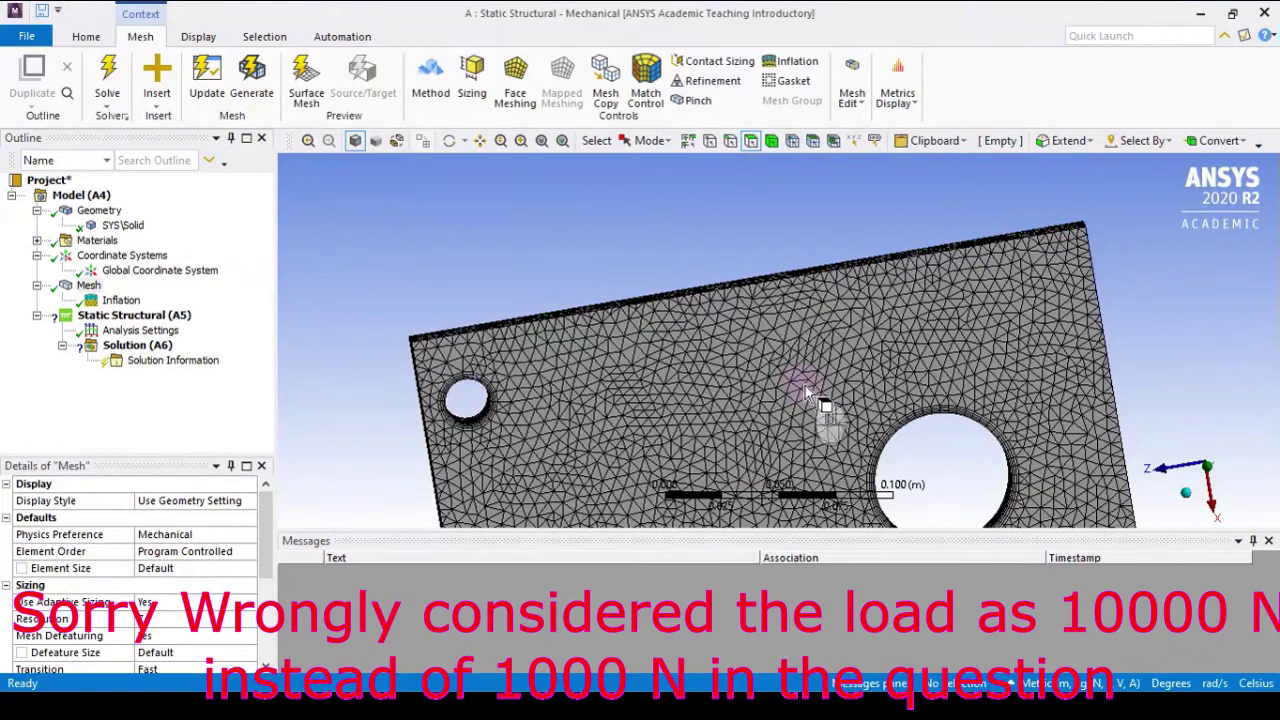
middle_click_drag(805, 379, 792, 299, "shift")
scroll(835, 359, "down", 2)
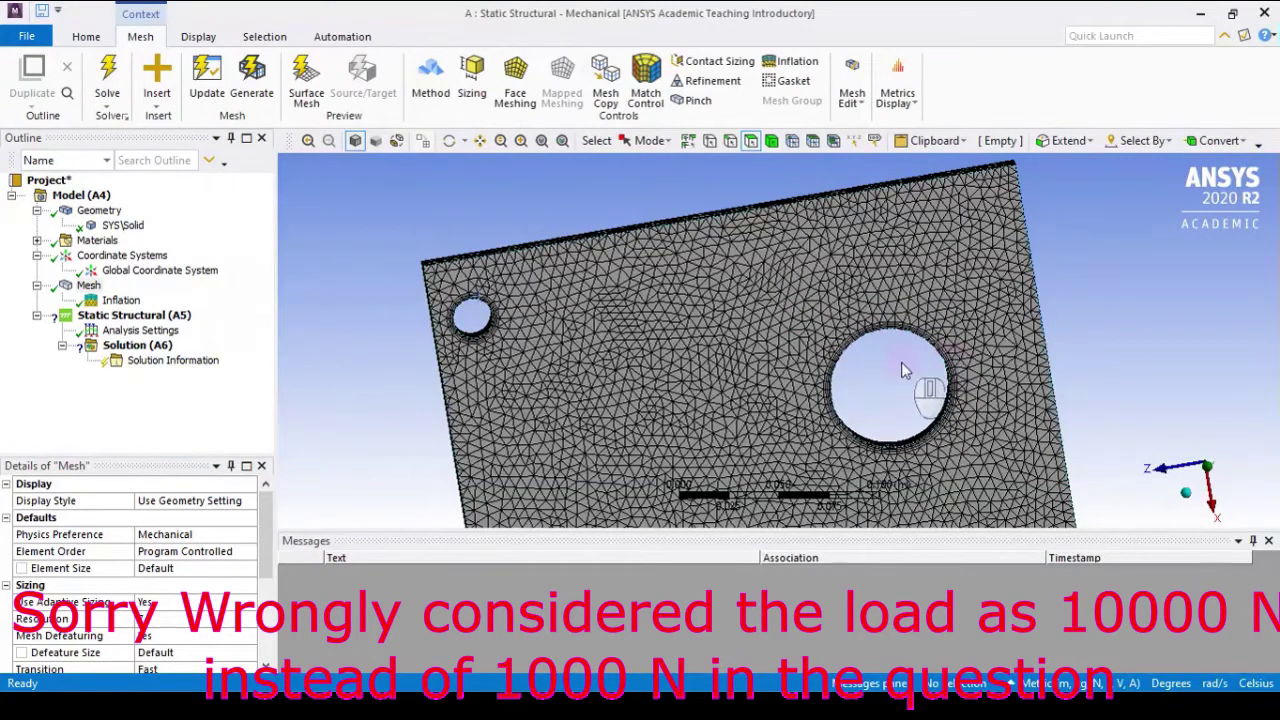
Delete the Inflation control and regenerate the plate's mesh without it.
left_click(122, 301)
right_click(133, 309)
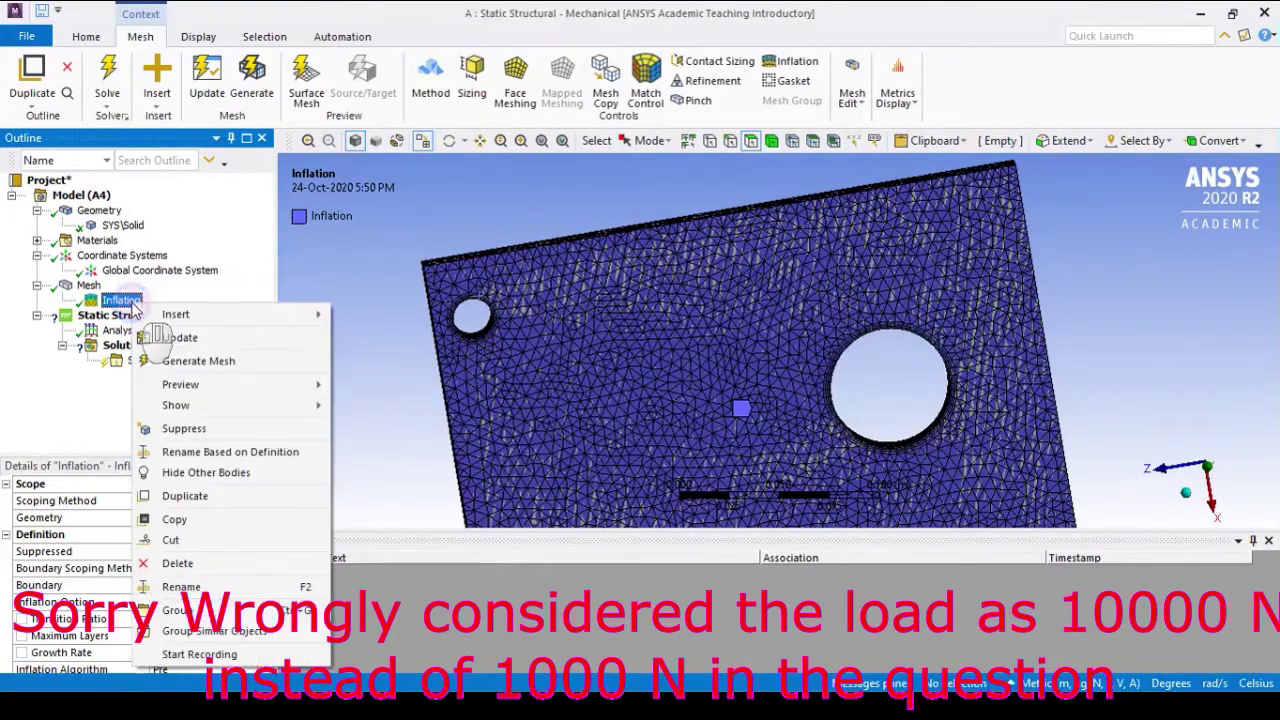
left_click(178, 564)
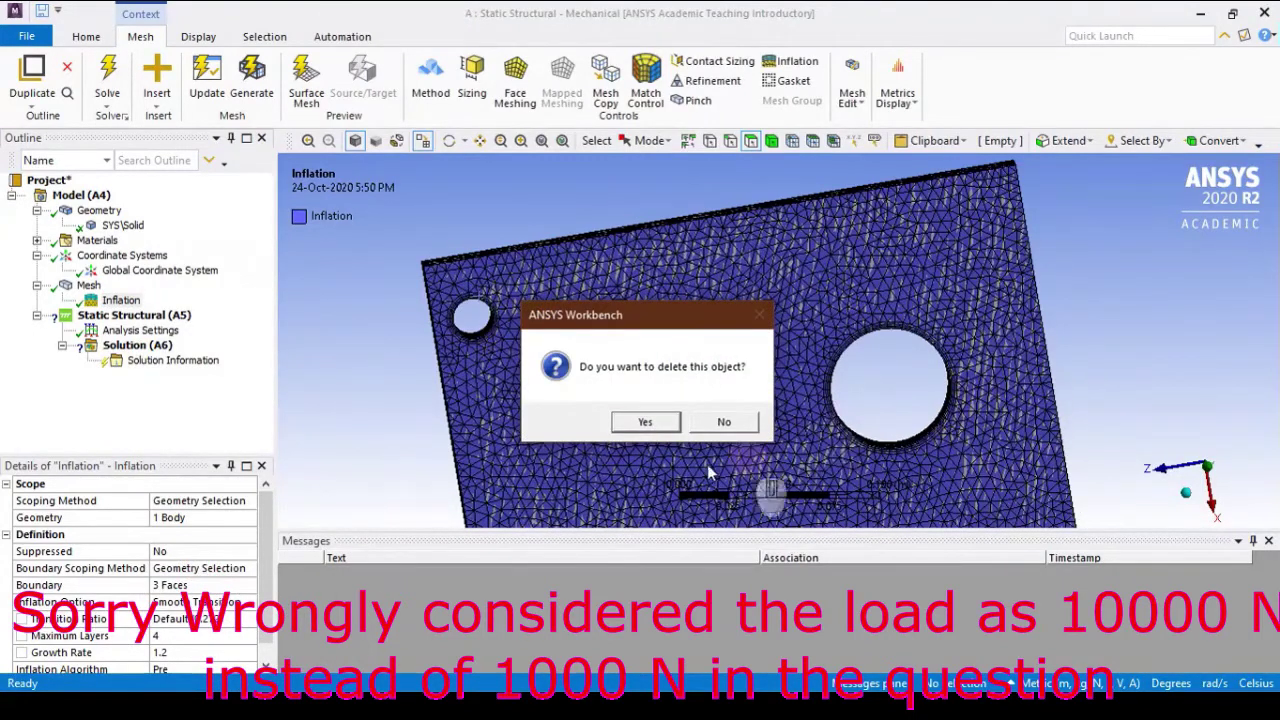
left_click(645, 422)
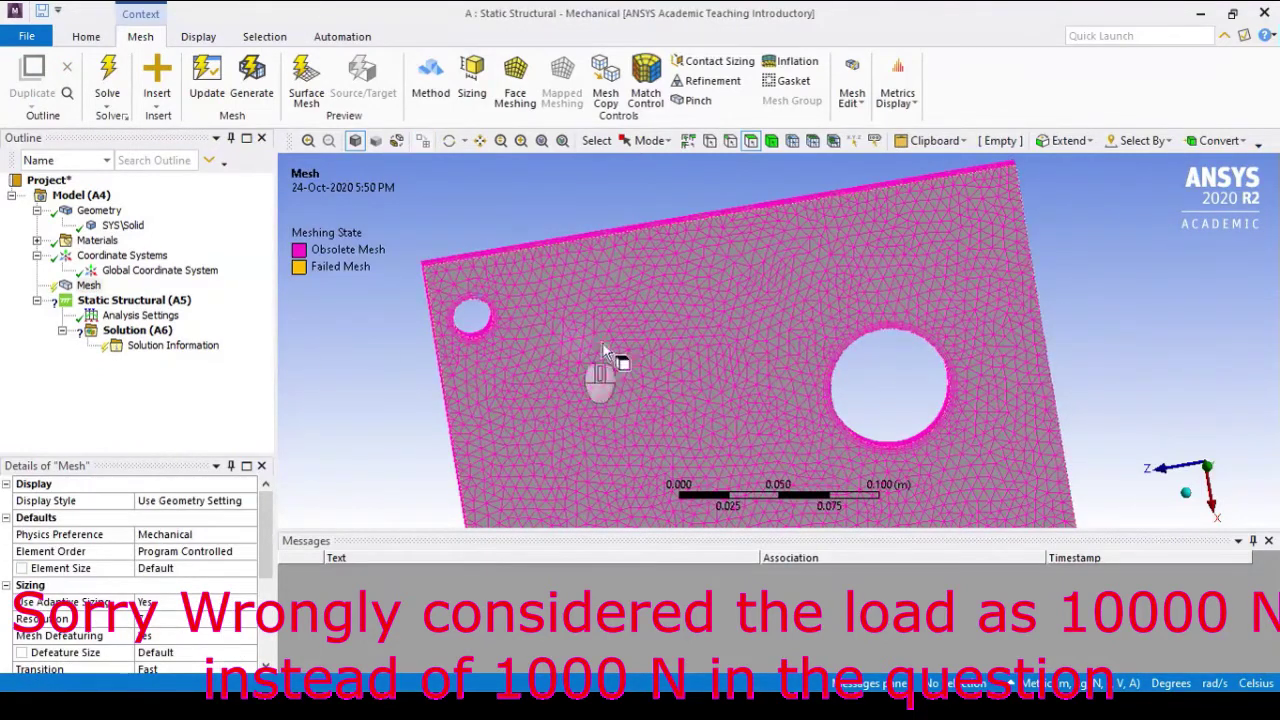
right_click(88, 286)
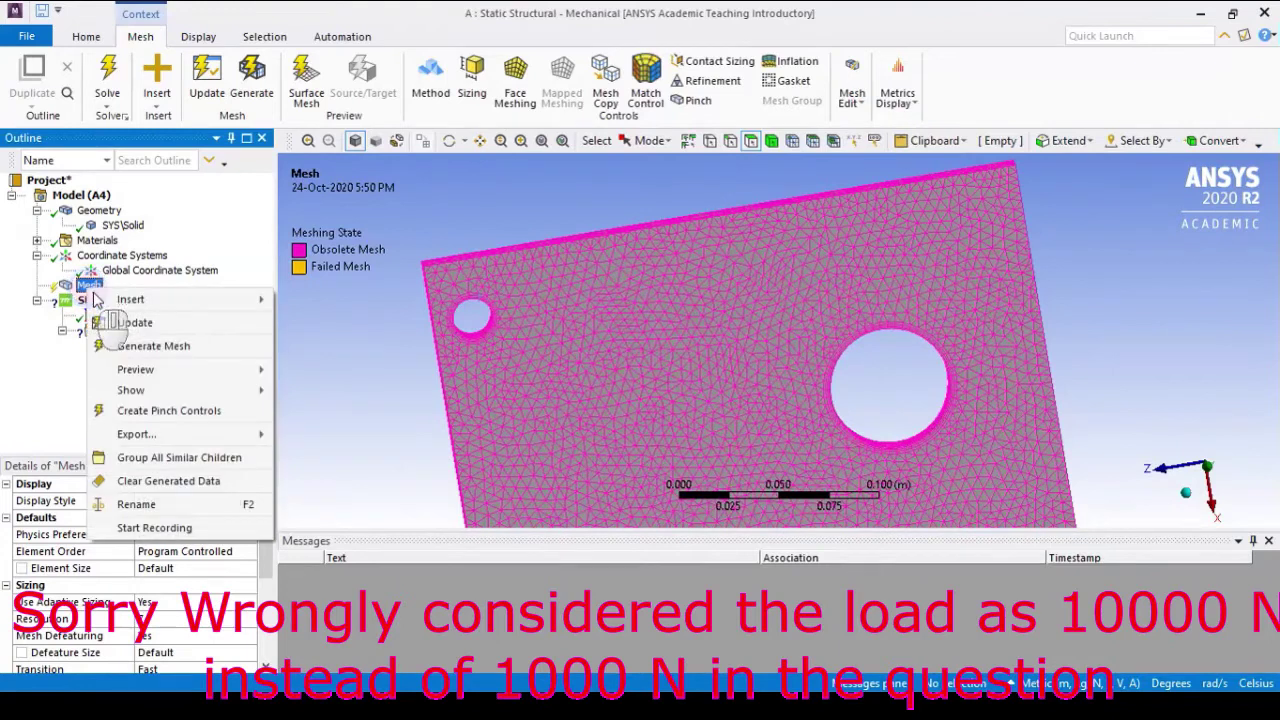
left_click(165, 343)
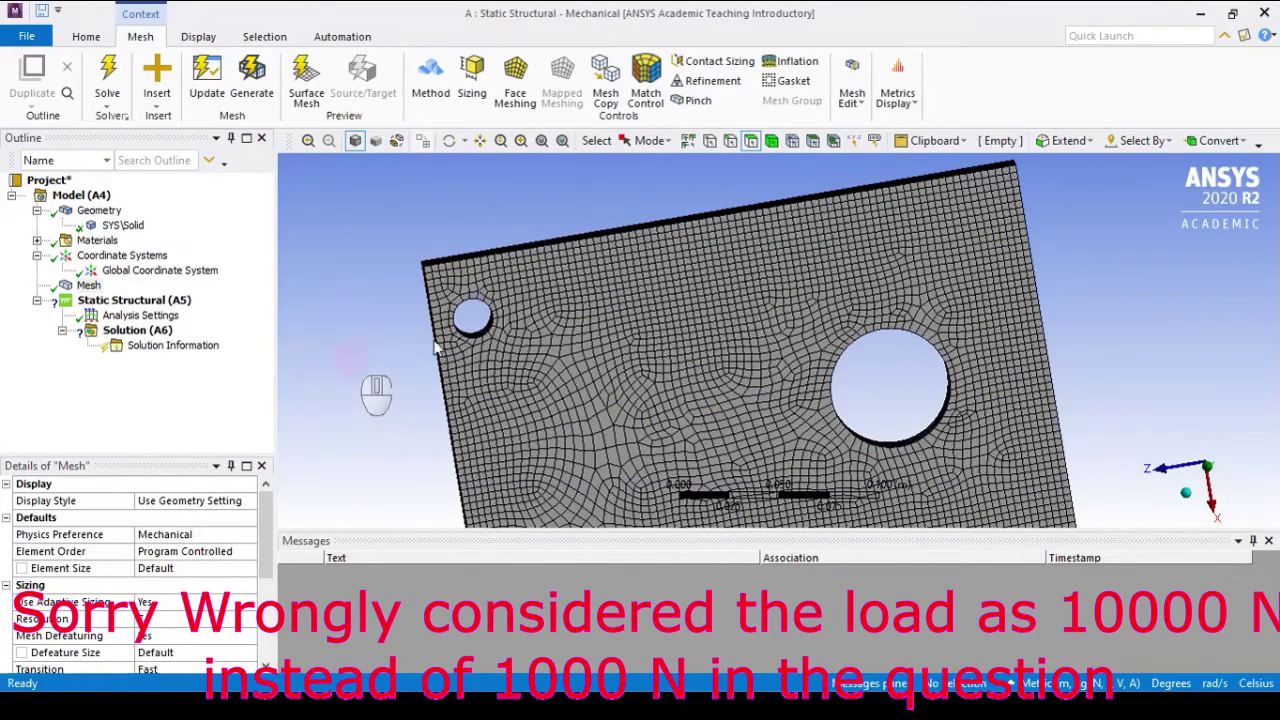
middle_click_drag(711, 337, 695, 290)
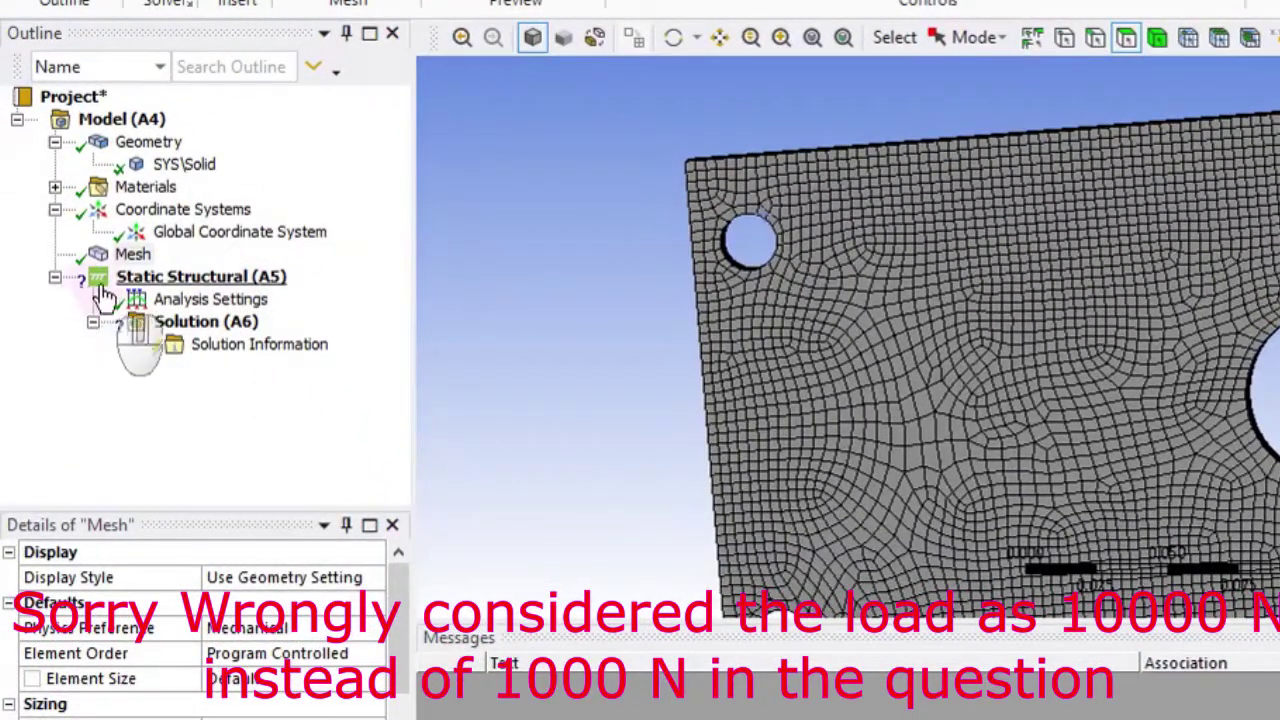
Add a Fixed Support to the static structural analysis on the cylindrical faces of the two small holes.
right_click(244, 280)
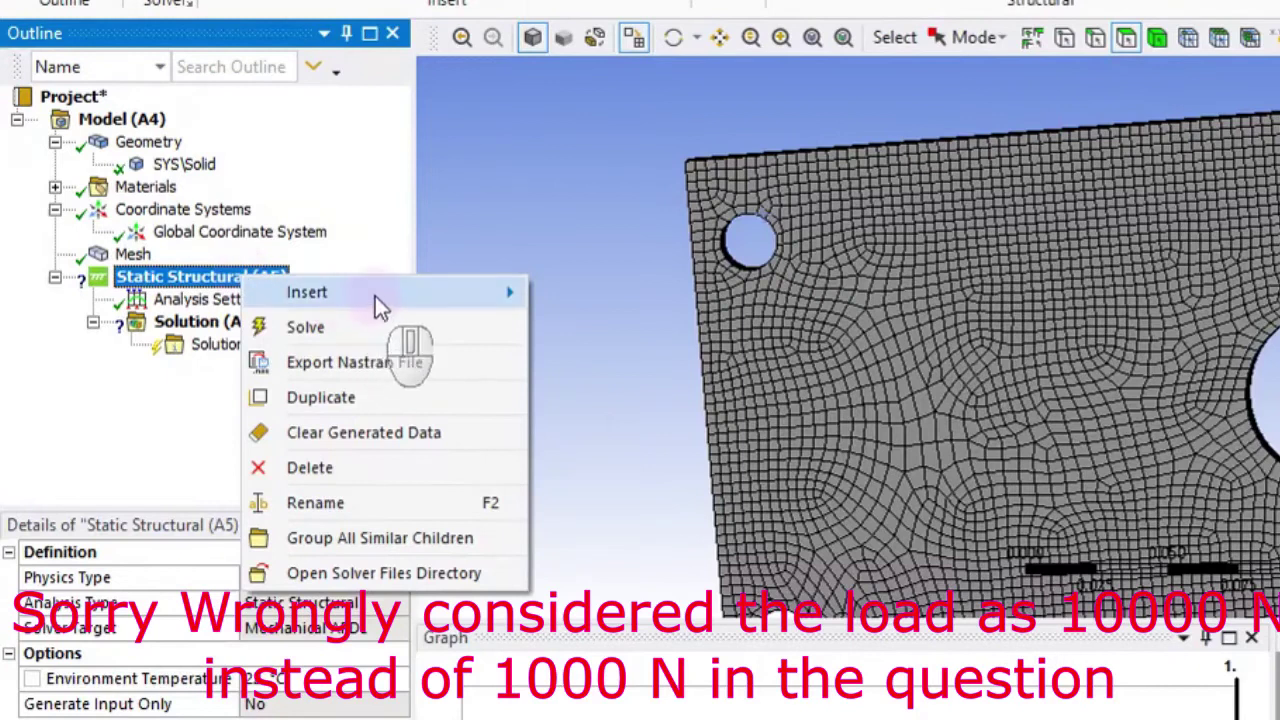
mouse_move(376, 296)
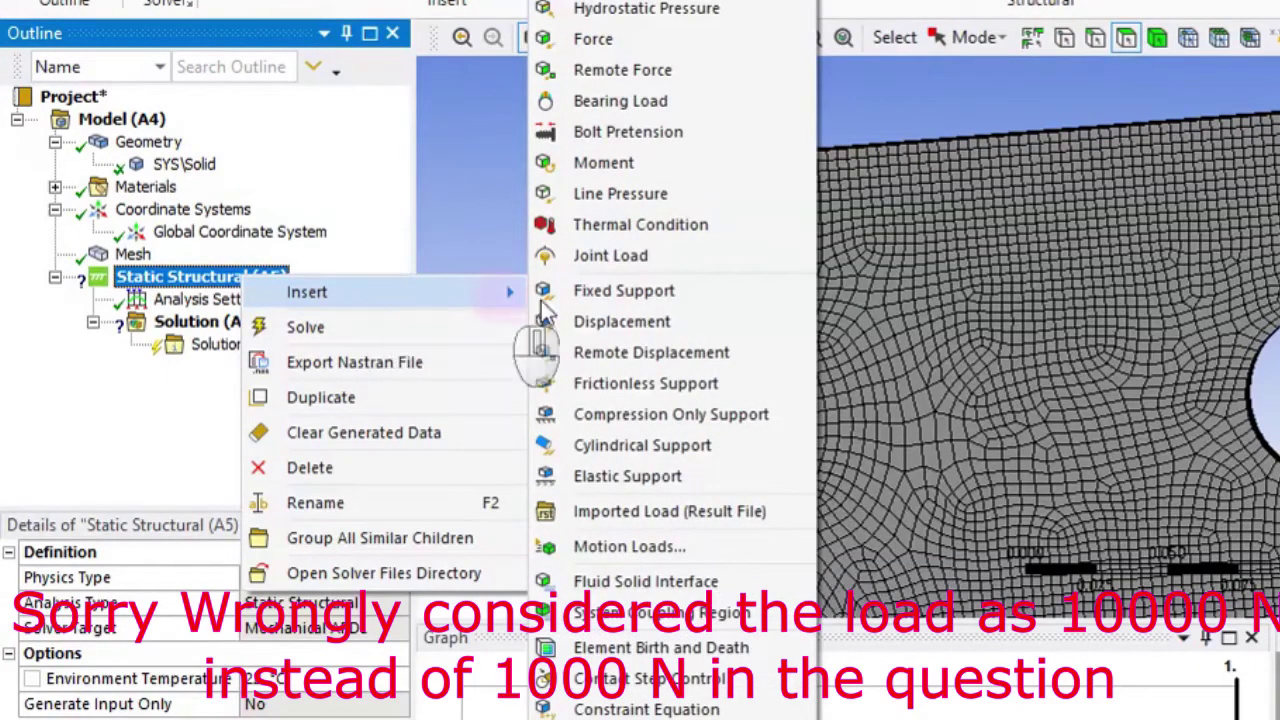
left_click(698, 291)
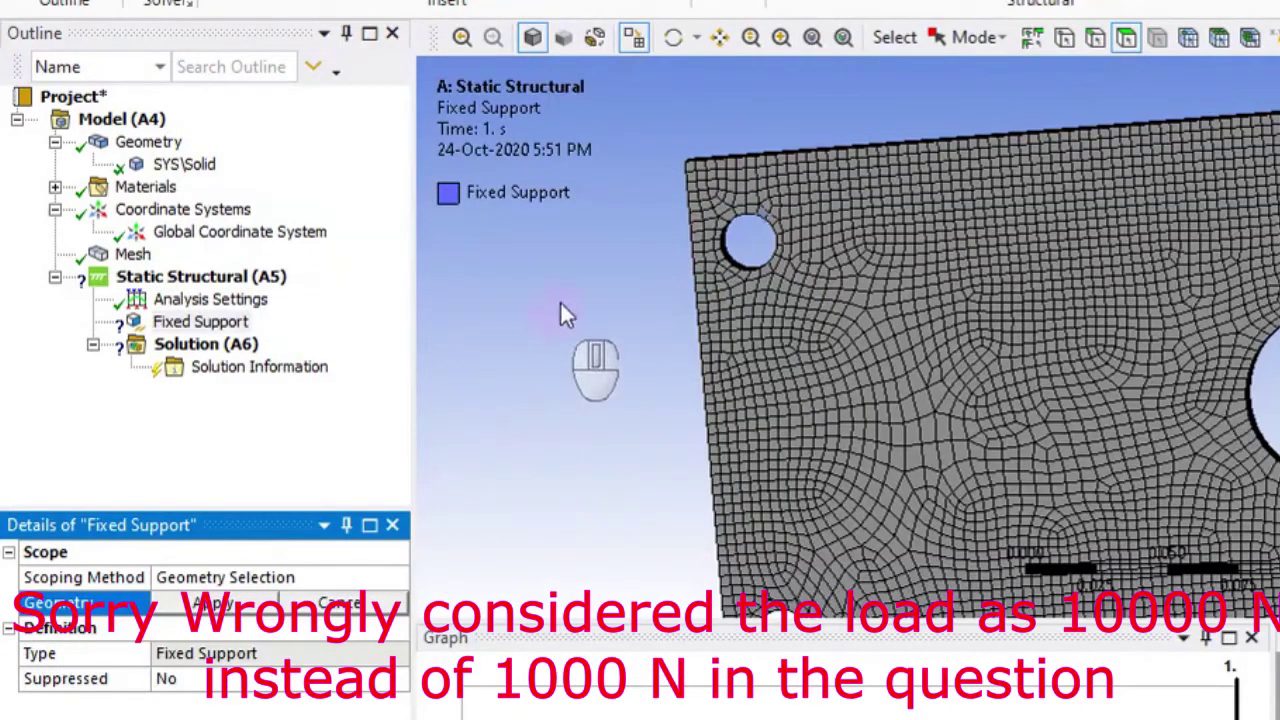
middle_click_drag(566, 286, 505, 225)
left_click(751, 274)
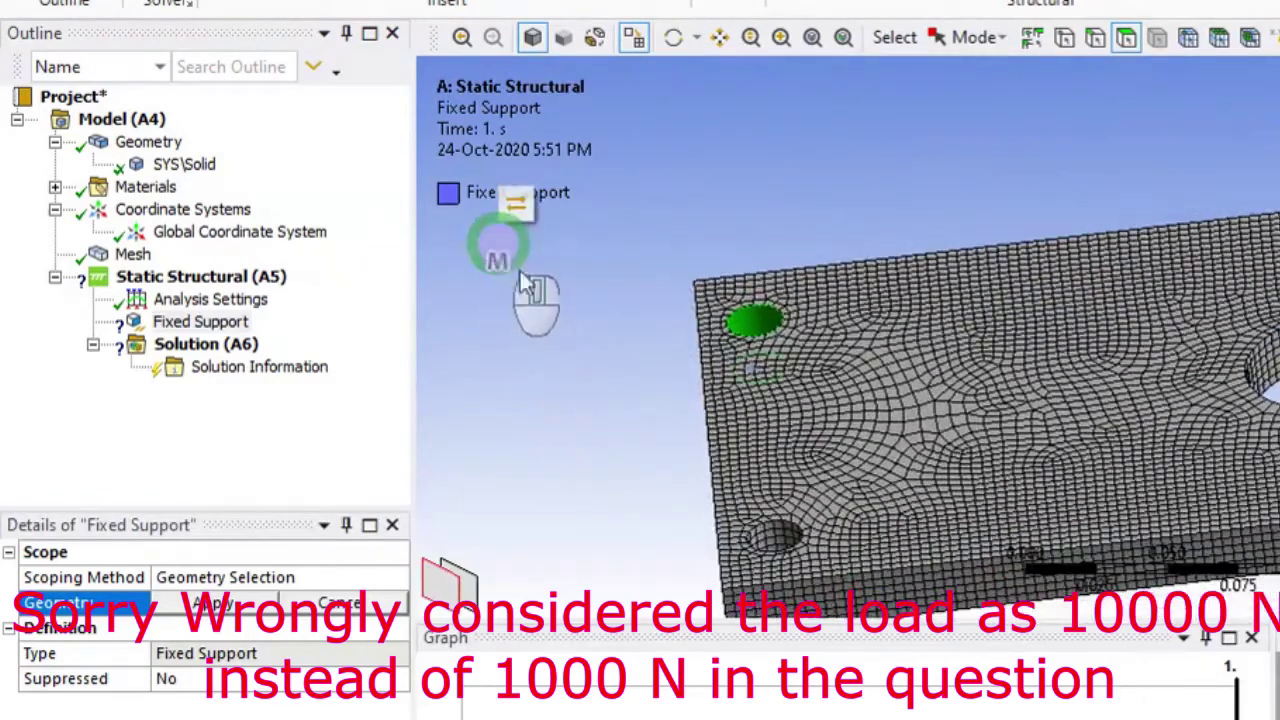
left_click(778, 535, "ctrl")
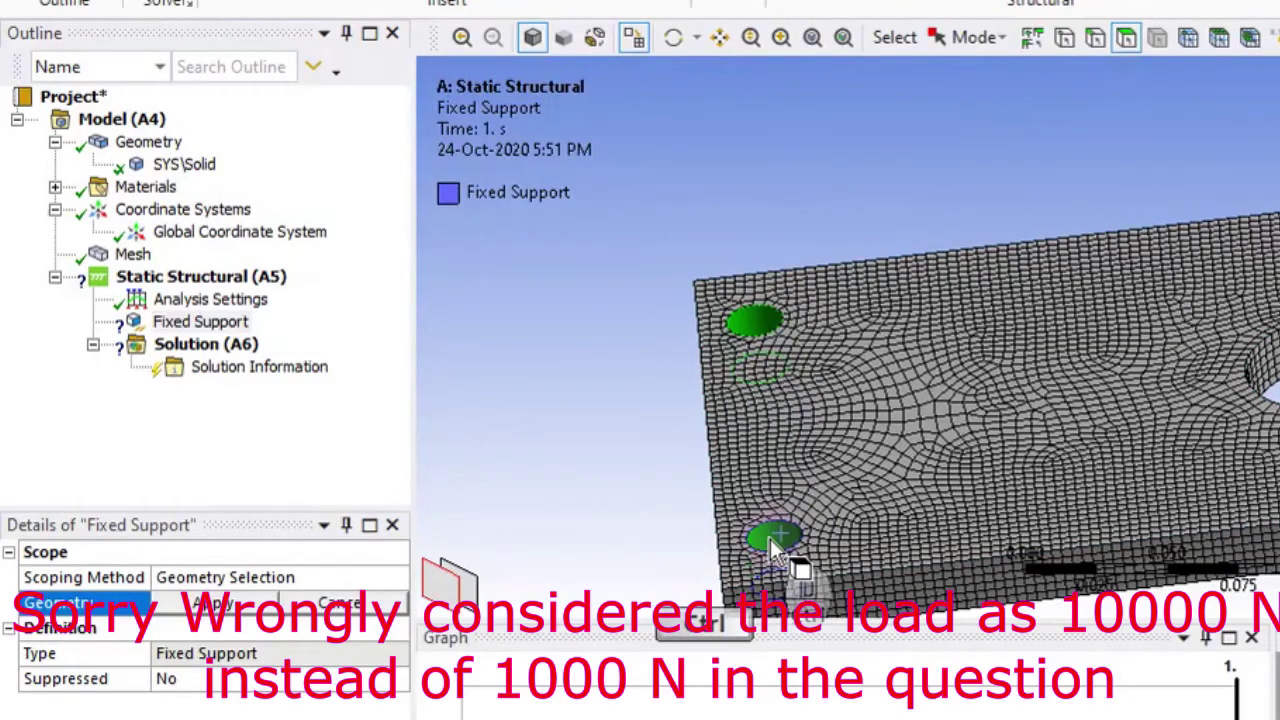
middle_click_drag(595, 296, 623, 352)
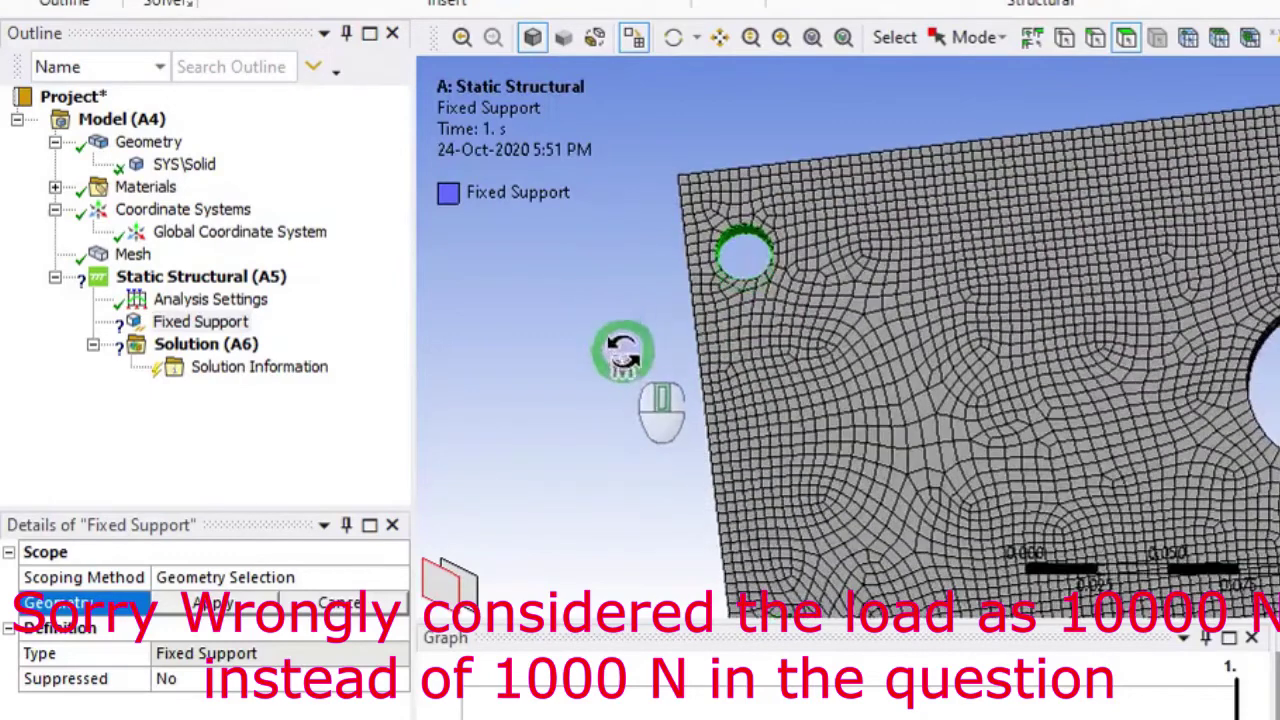
scroll(623, 350, "up", 2)
scroll(624, 352, "down", 4)
scroll(666, 387, "up", 1)
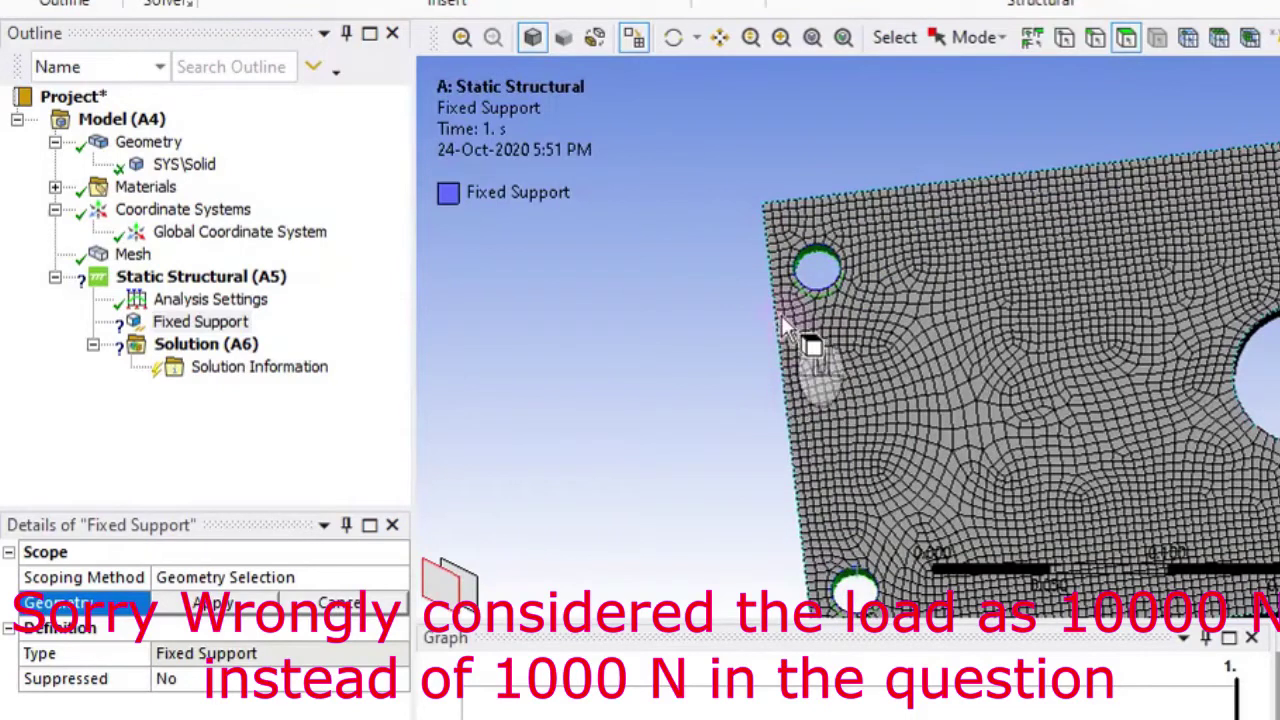
left_click(245, 612)
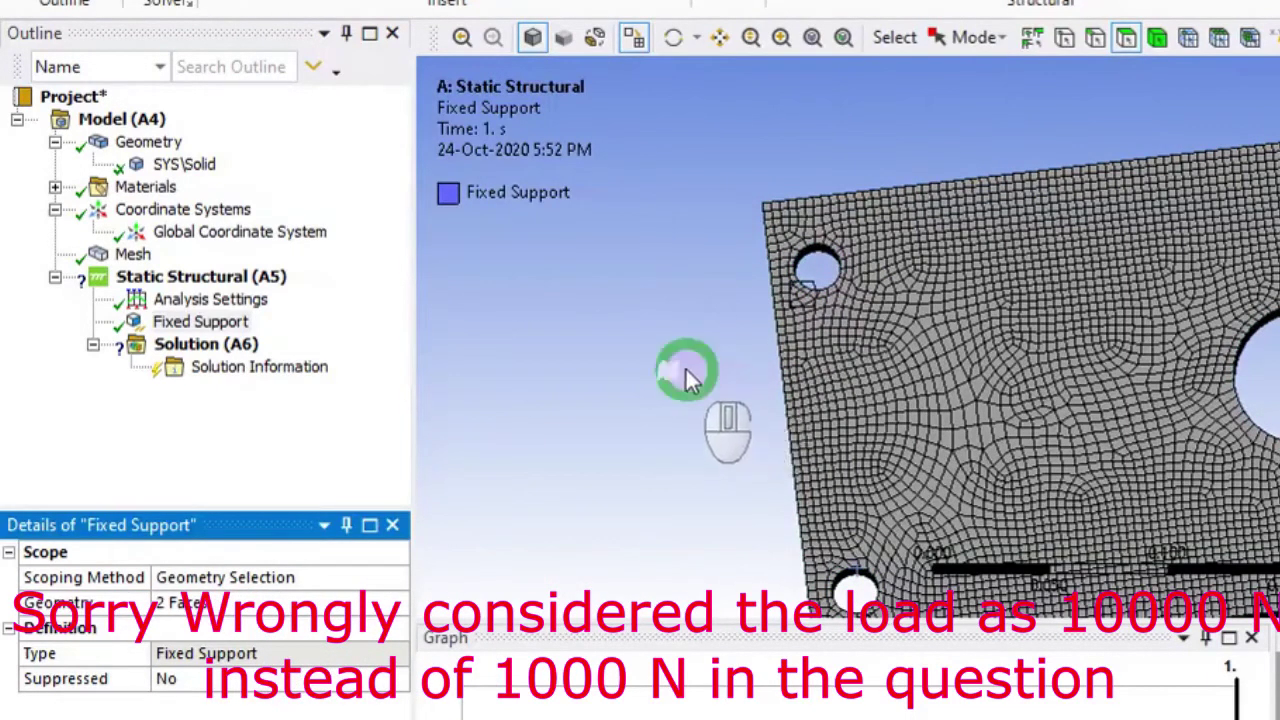
Add a Force load to the static structural analysis on the cylindrical face of the large hole.
middle_click_drag(686, 371, 660, 456)
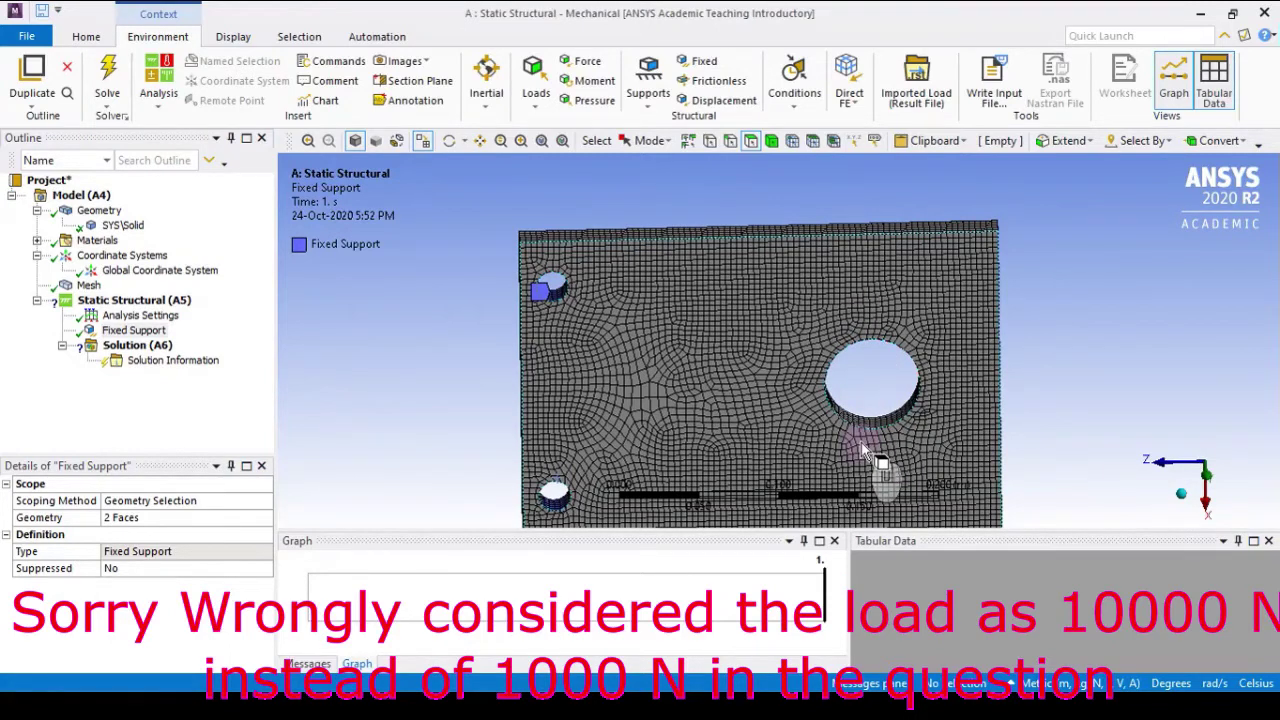
left_click(140, 300)
right_click(155, 305)
mouse_move(212, 313)
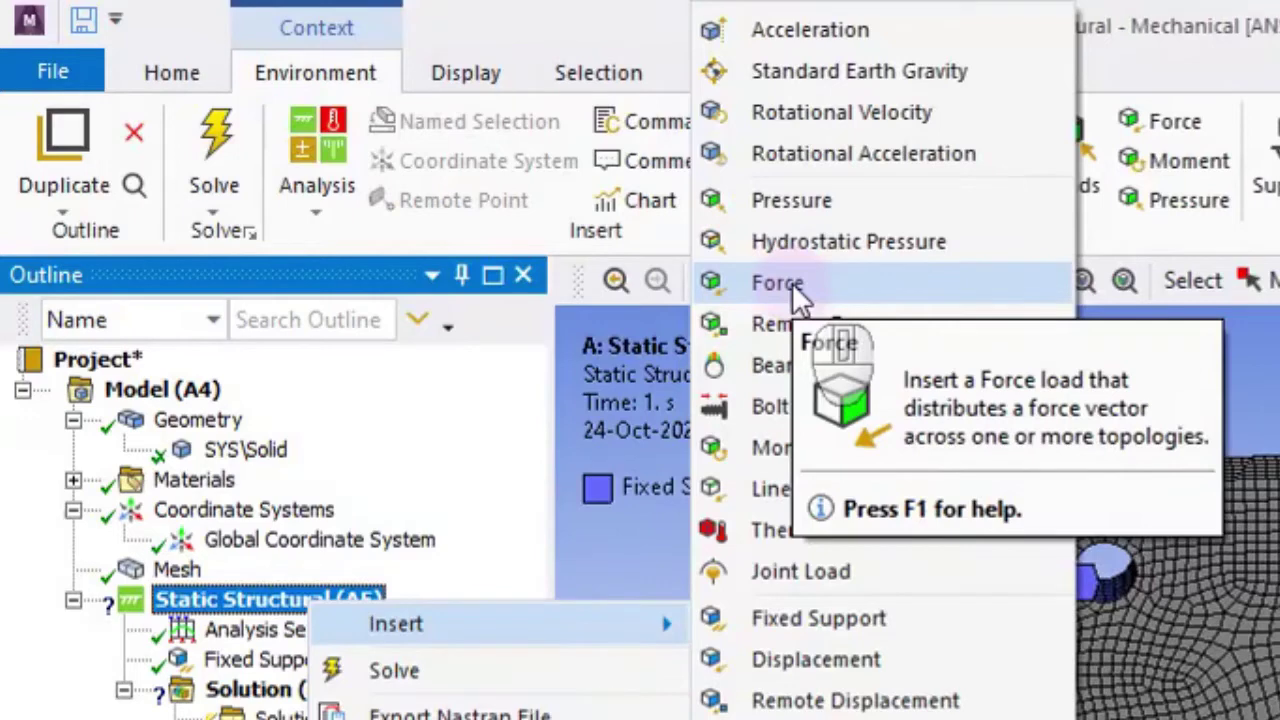
left_click(792, 282)
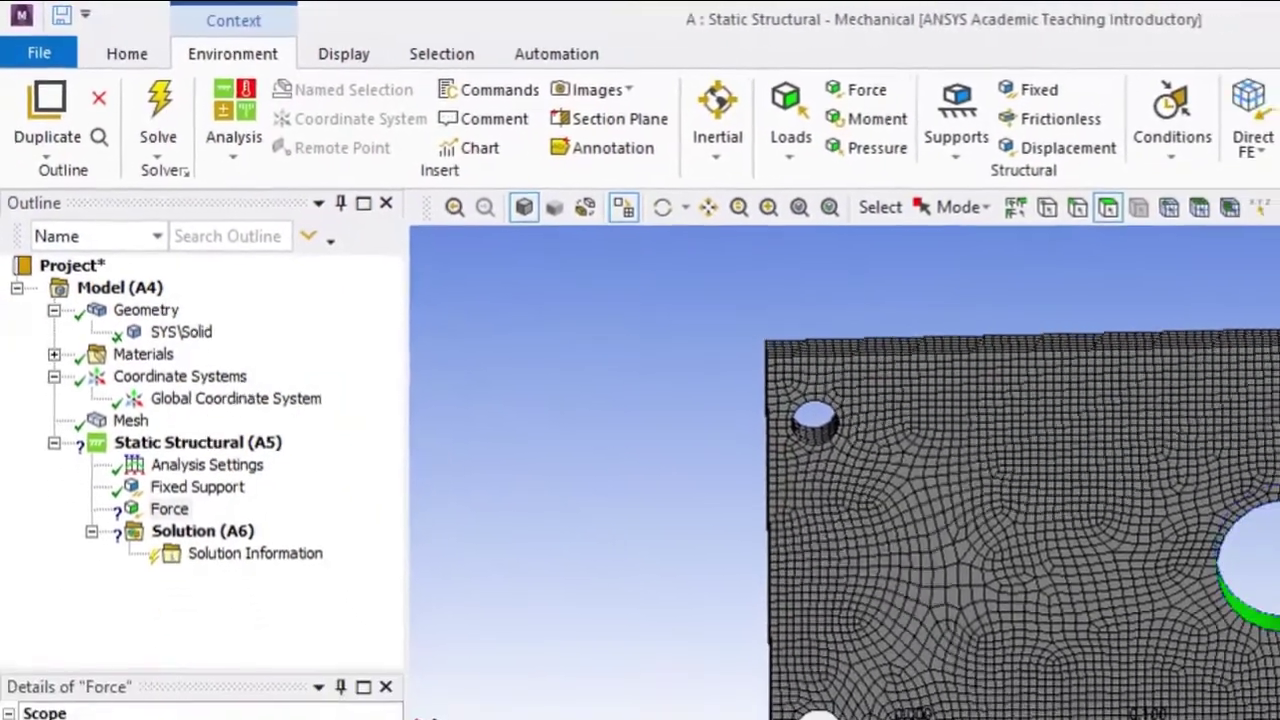
middle_click_drag(1191, 429, 1033, 348)
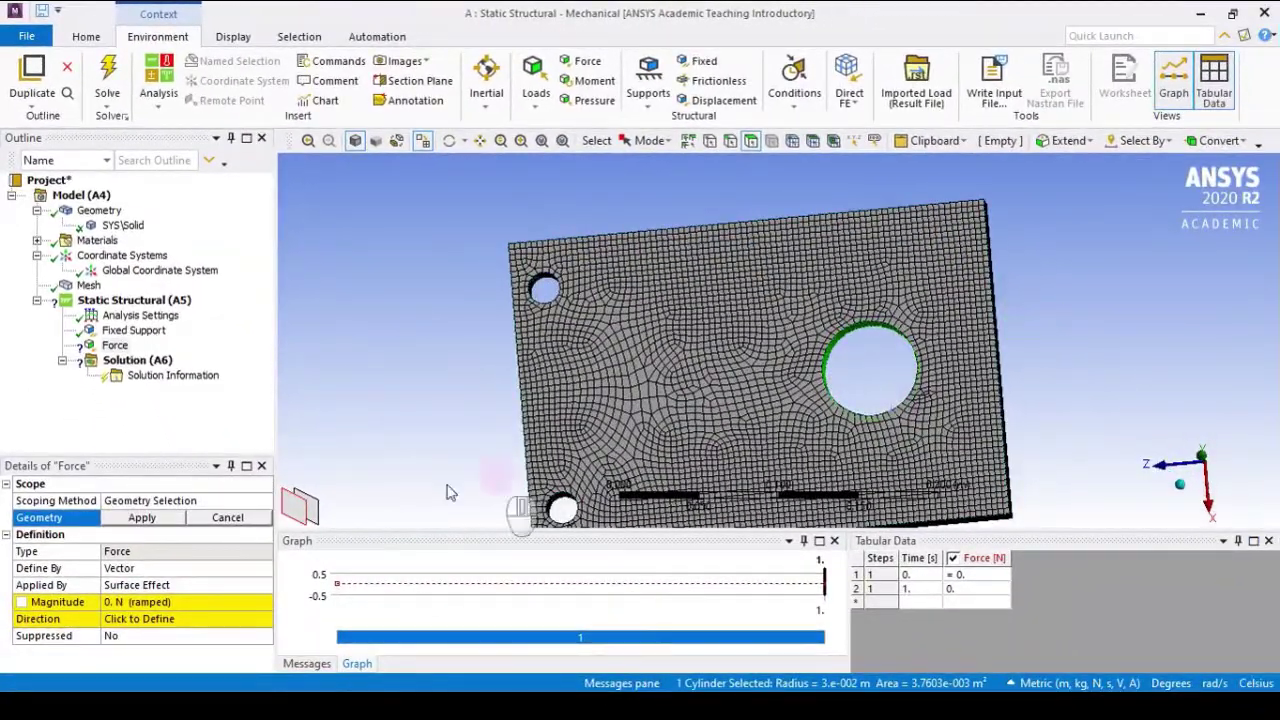
left_click(128, 521)
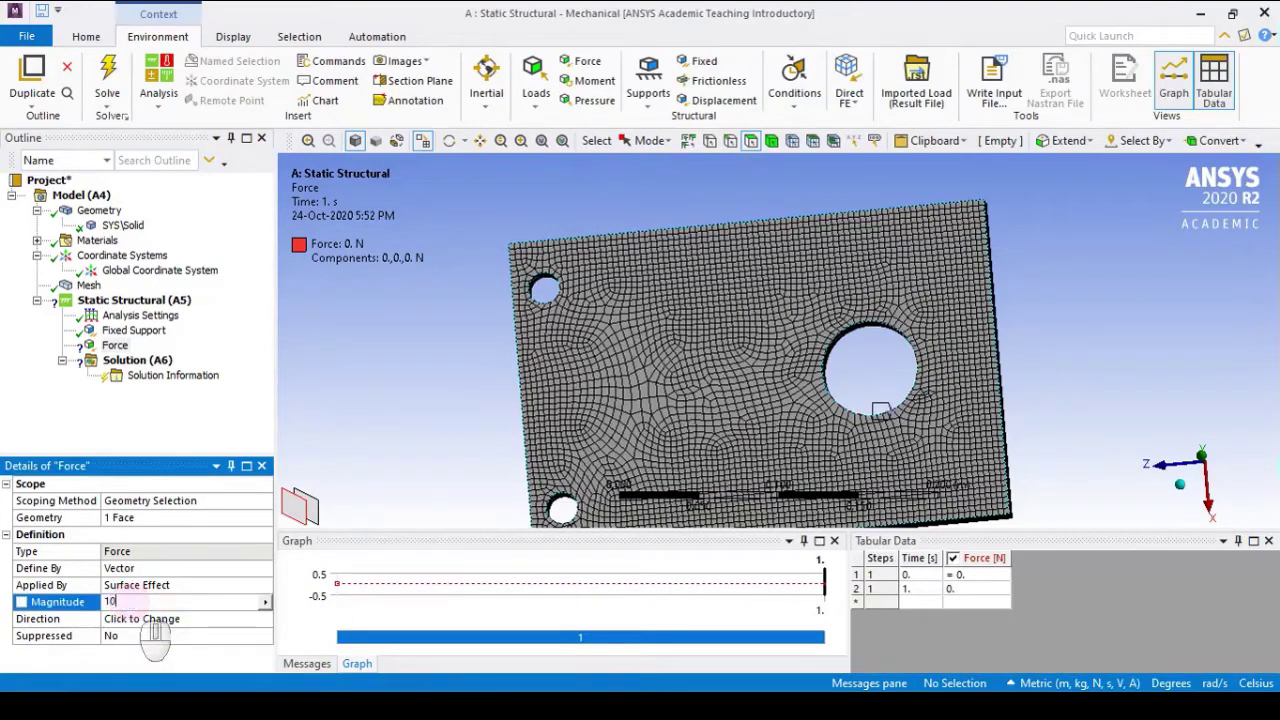
Set the vector force's magnitude to 1000 N and inspect its direction at the large hole.
key("Return")
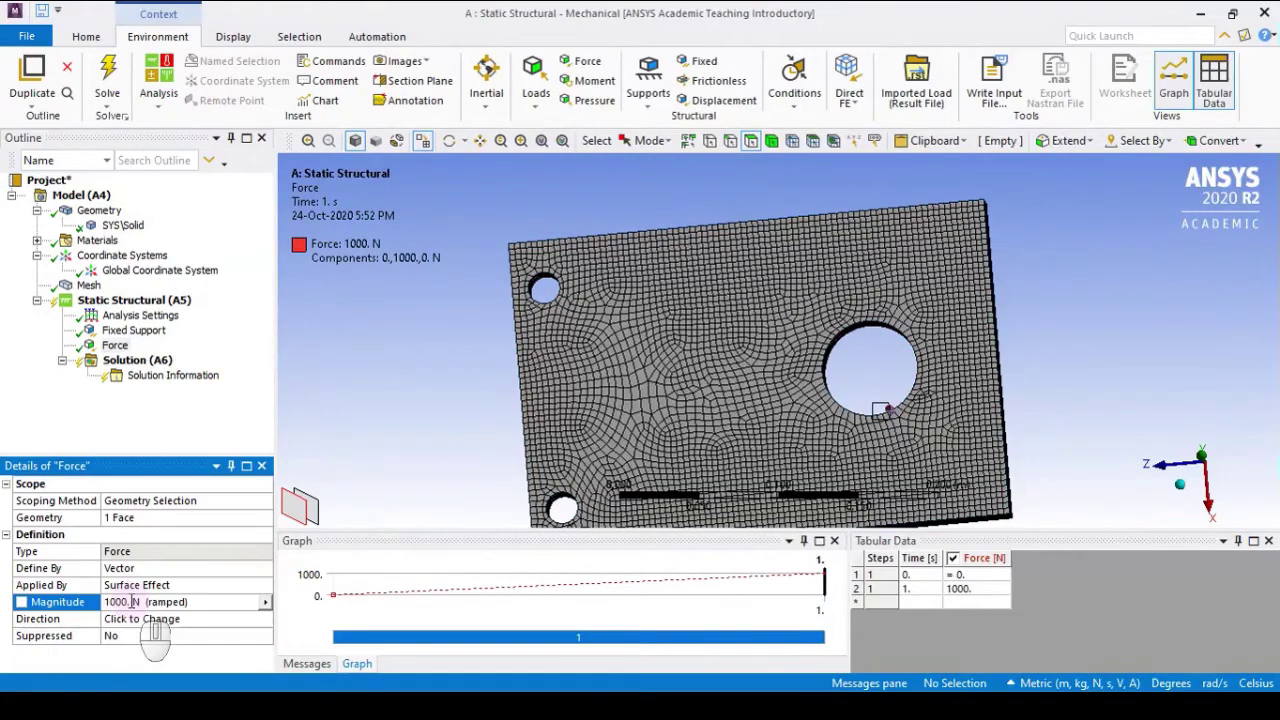
middle_click_drag(1025, 303, 908, 425)
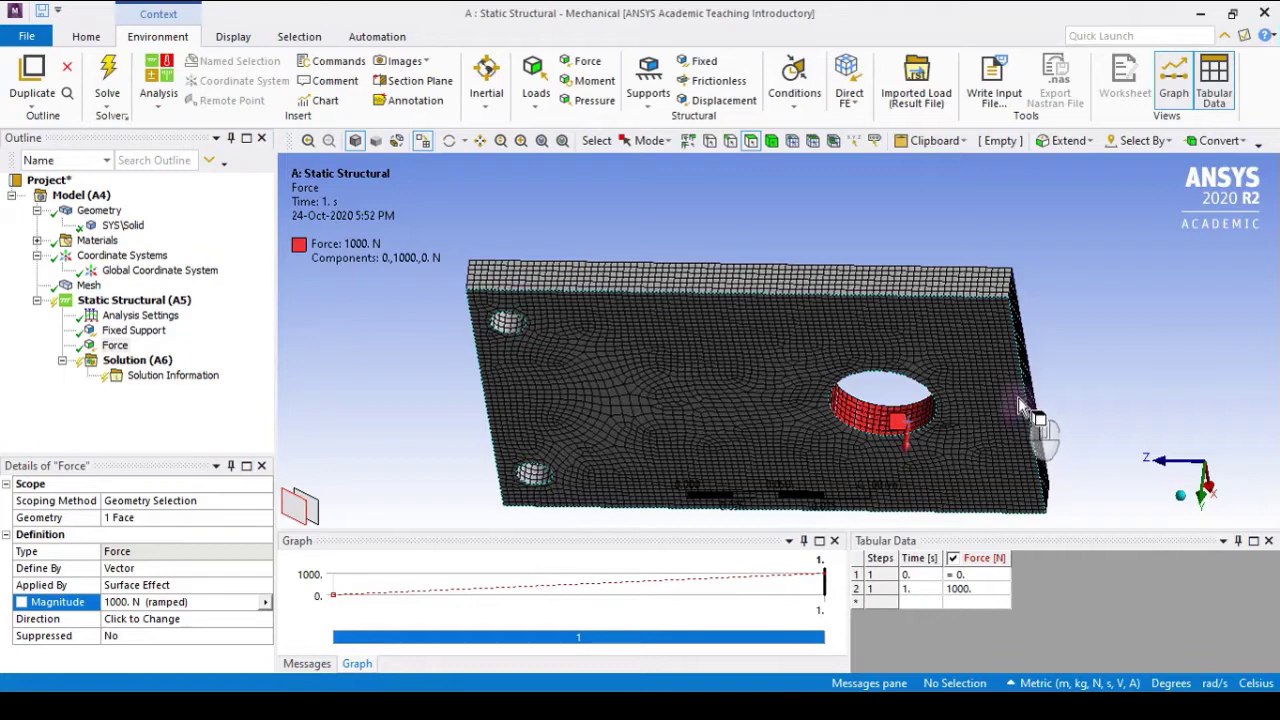
middle_click_drag(993, 418, 993, 347)
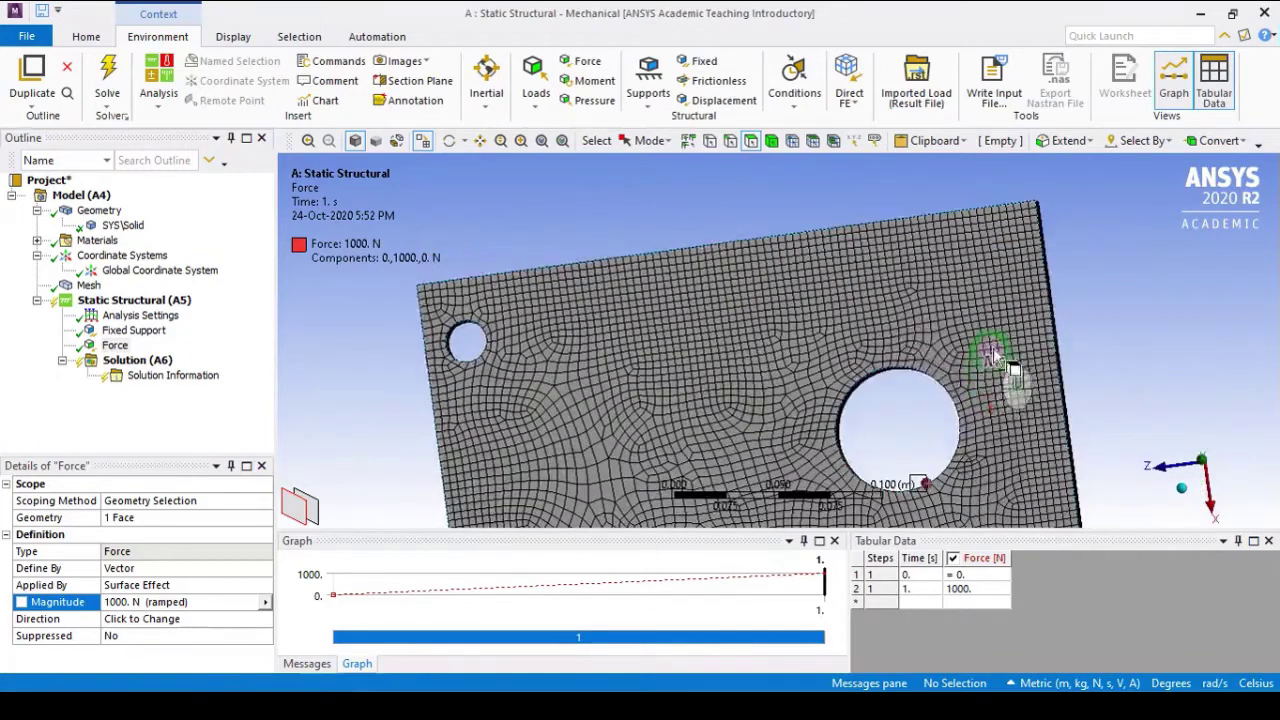
scroll(759, 380, "down", 3)
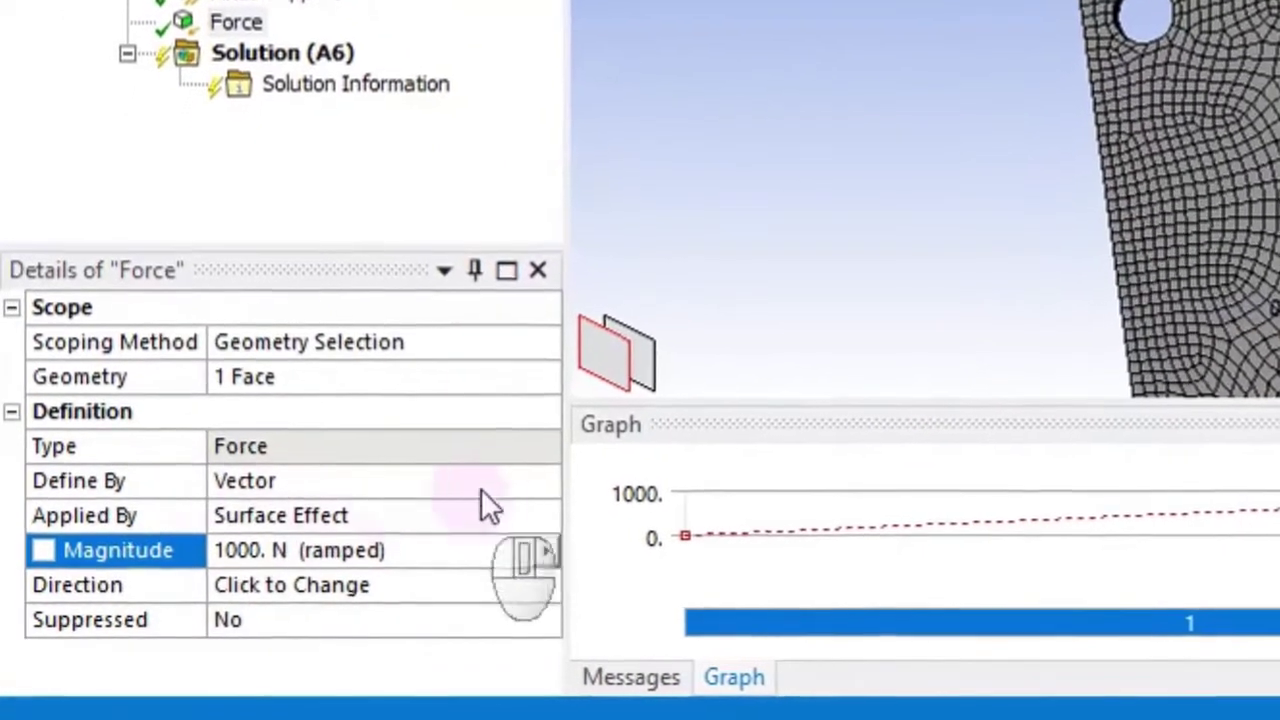
Define the force by components with an X component of 10000 N and inspect its direction on the large hole.
left_click(513, 482)
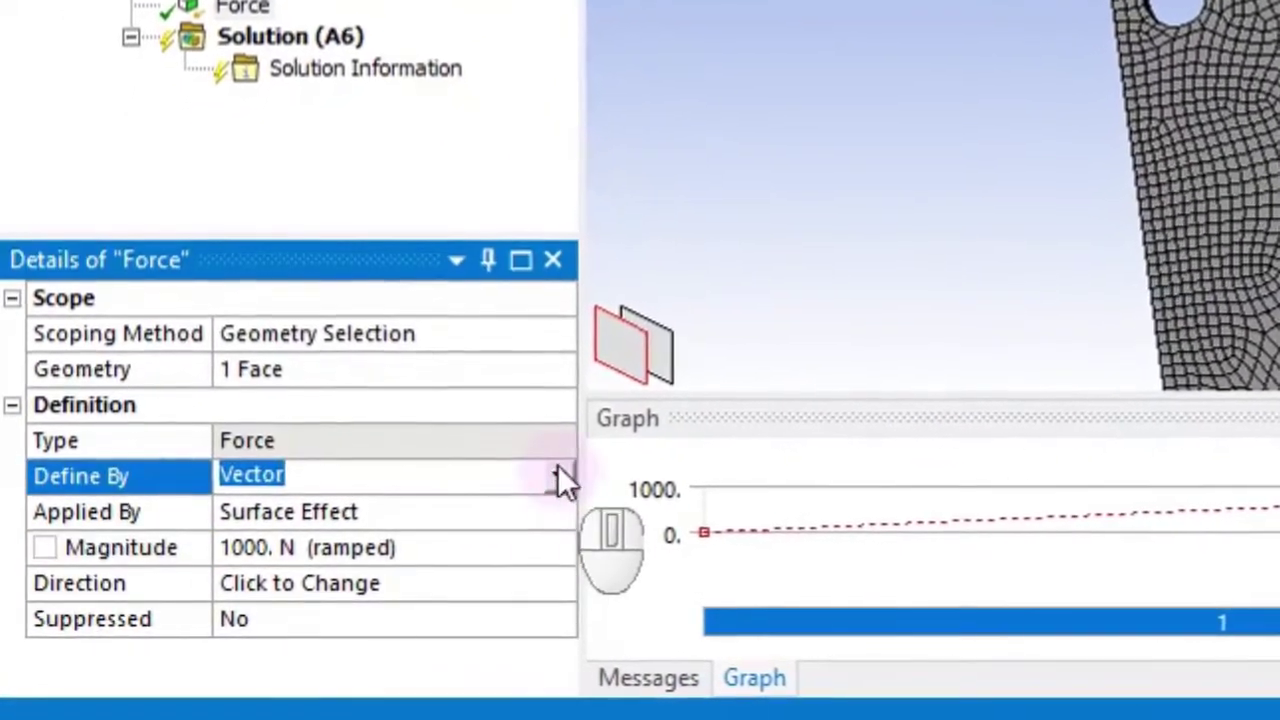
left_click(555, 477)
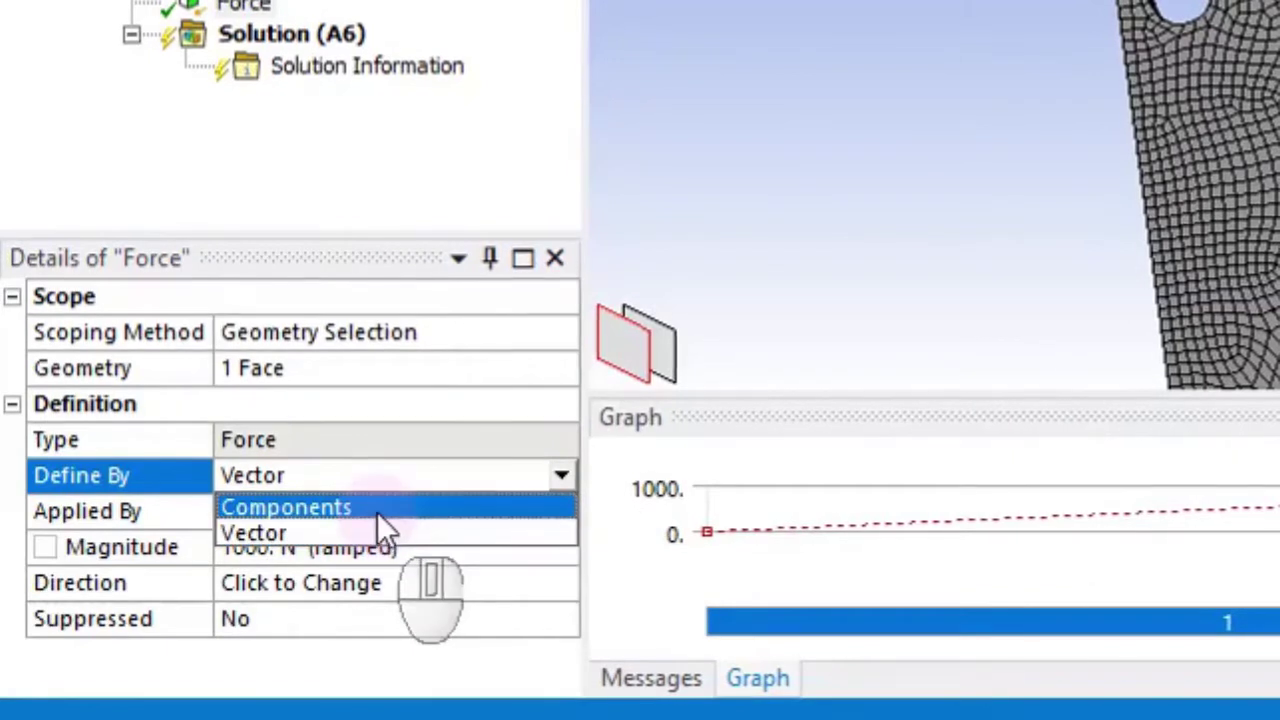
left_click(374, 513)
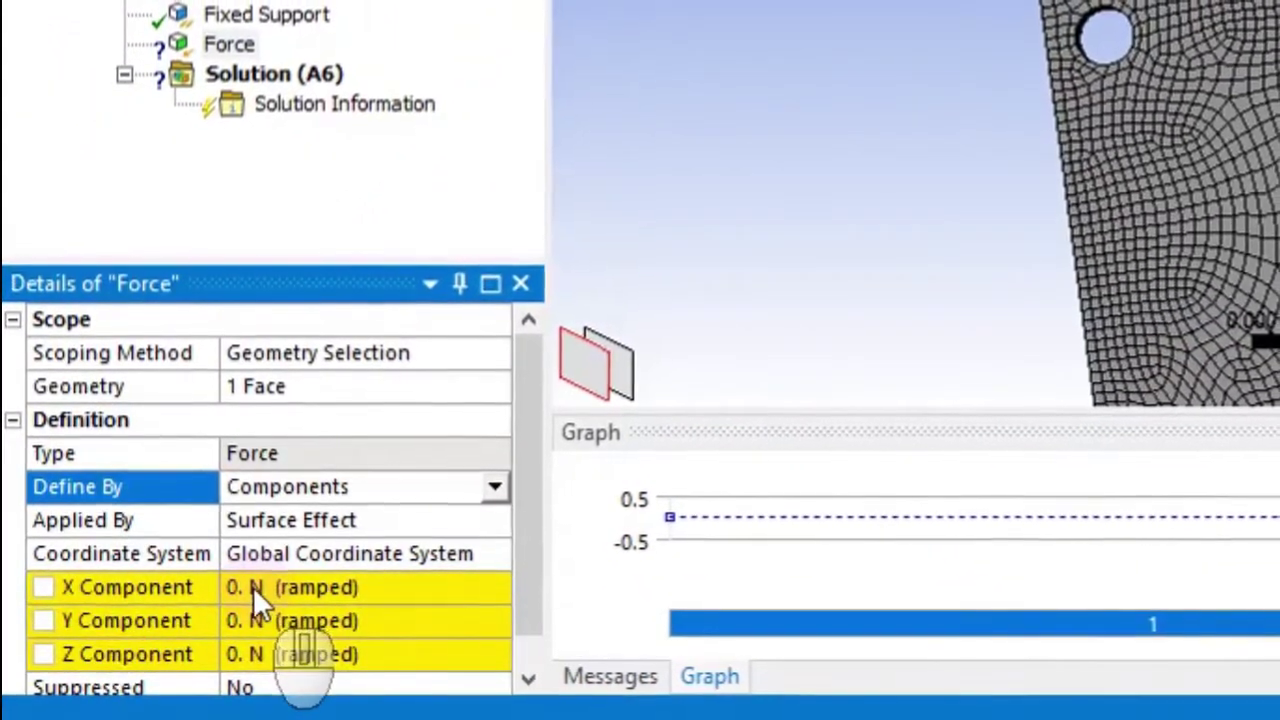
left_click(256, 587)
type("1000")
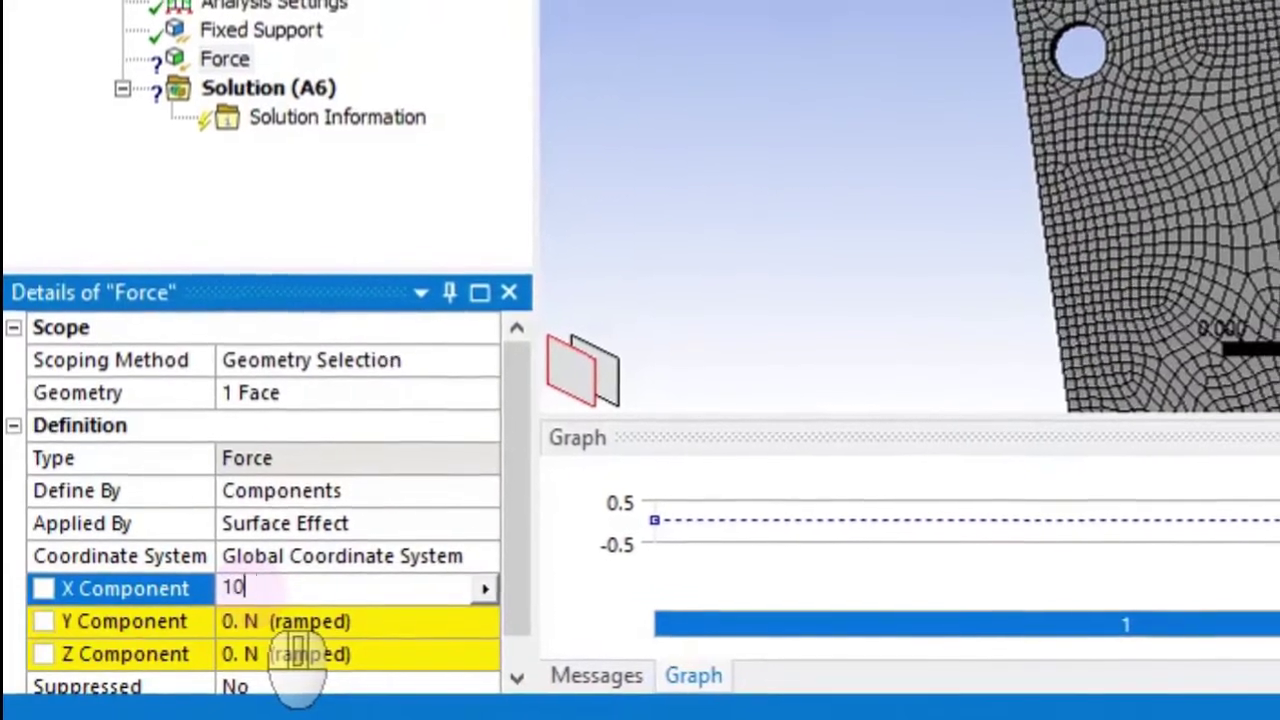
type("0")
key("Return")
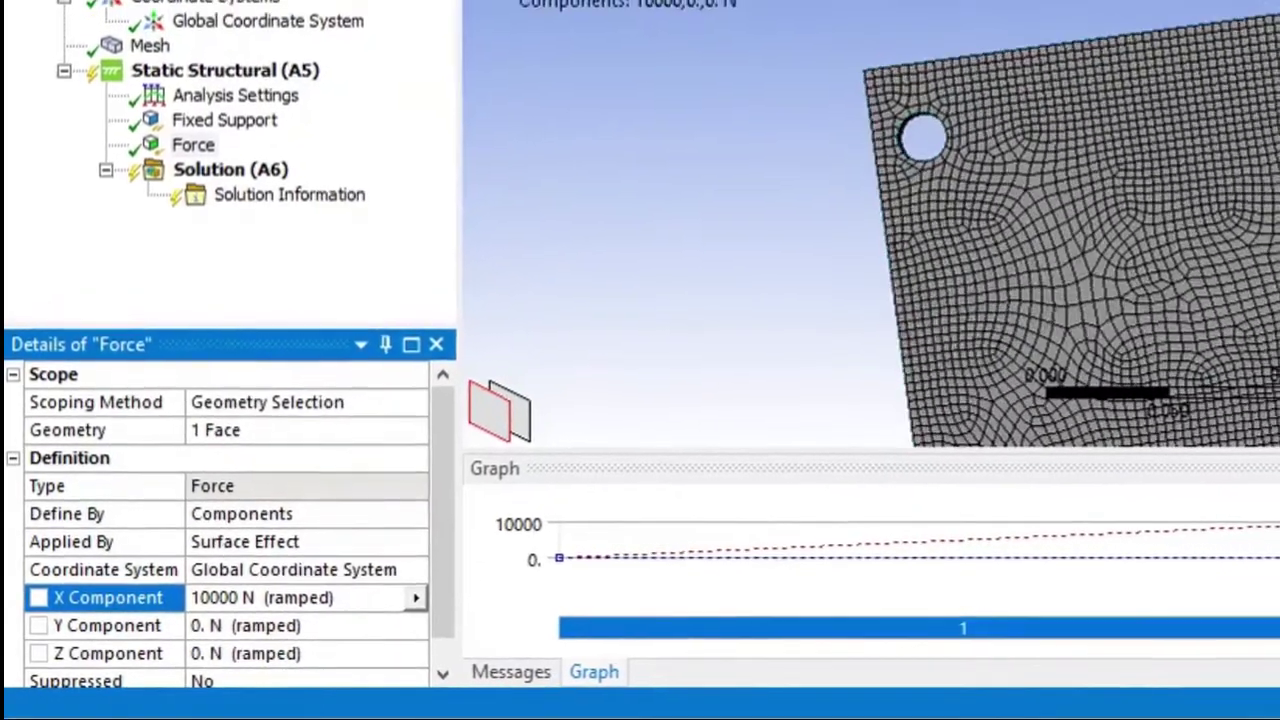
middle_click_drag(1230, 200, 1230, 250)
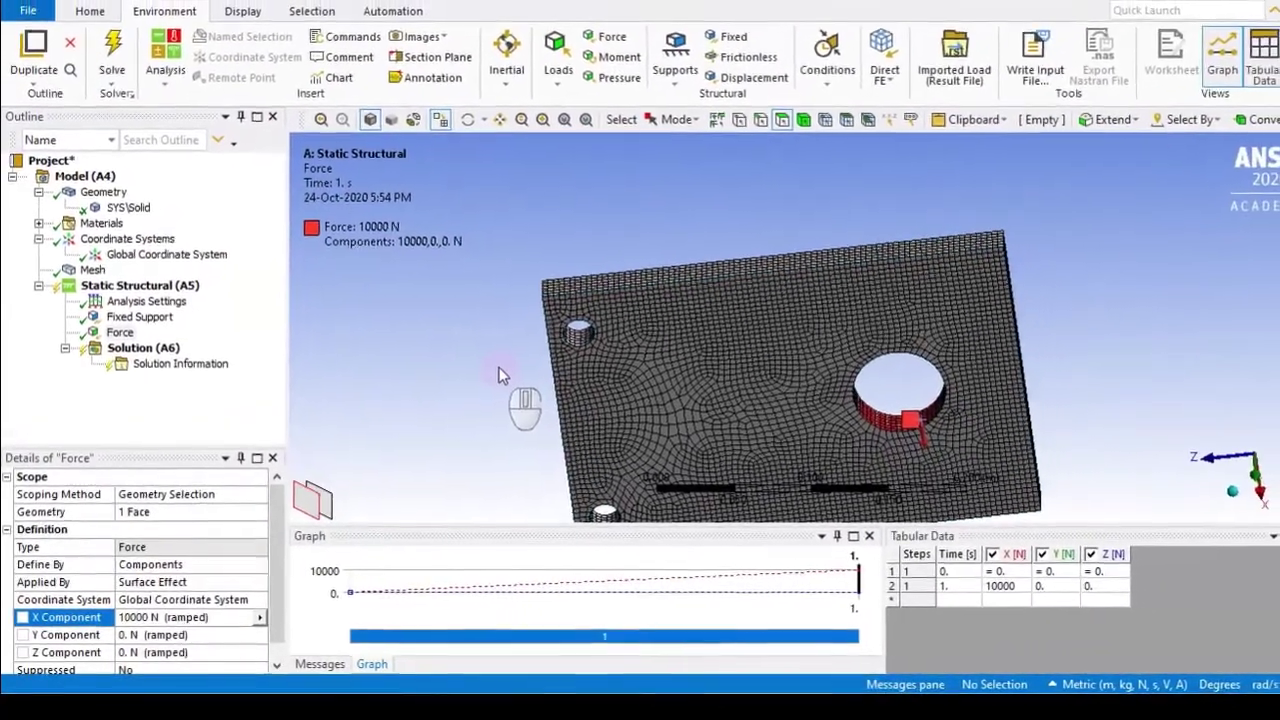
middle_click_drag(534, 378, 665, 398)
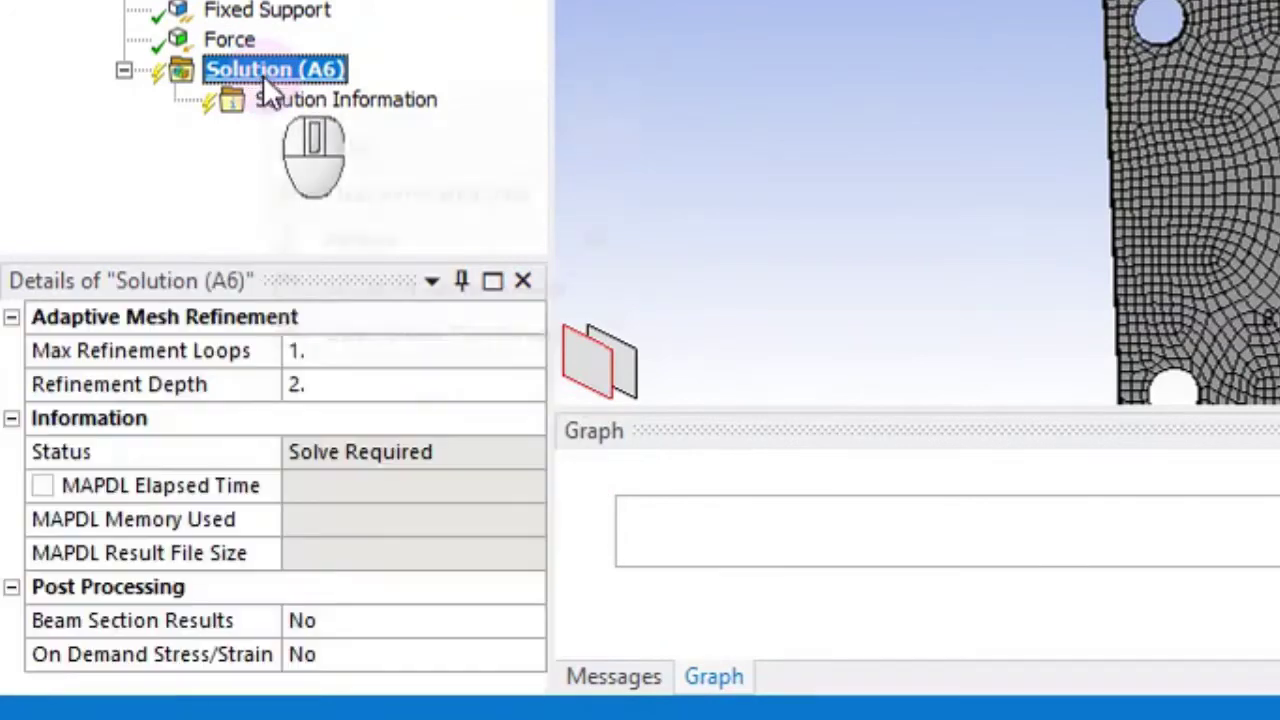
Add a Total Deformation result for all bodies to the solution.
right_click(264, 80)
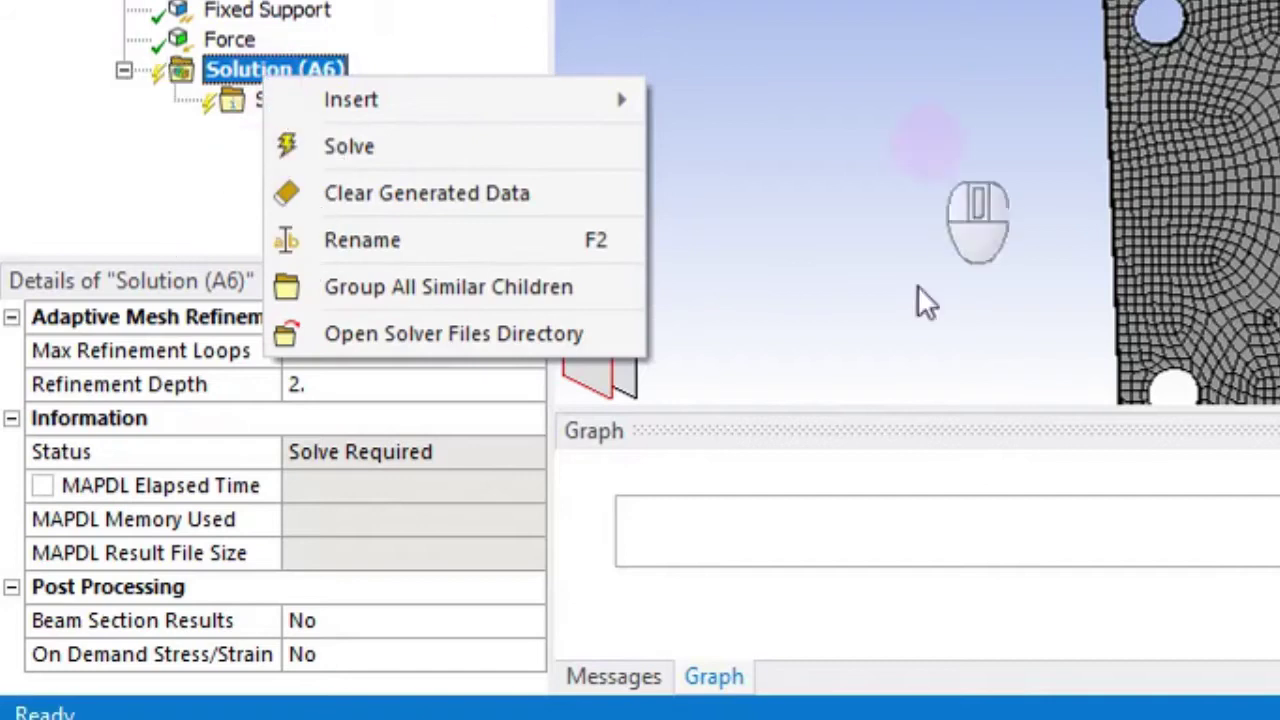
mouse_move(432, 118)
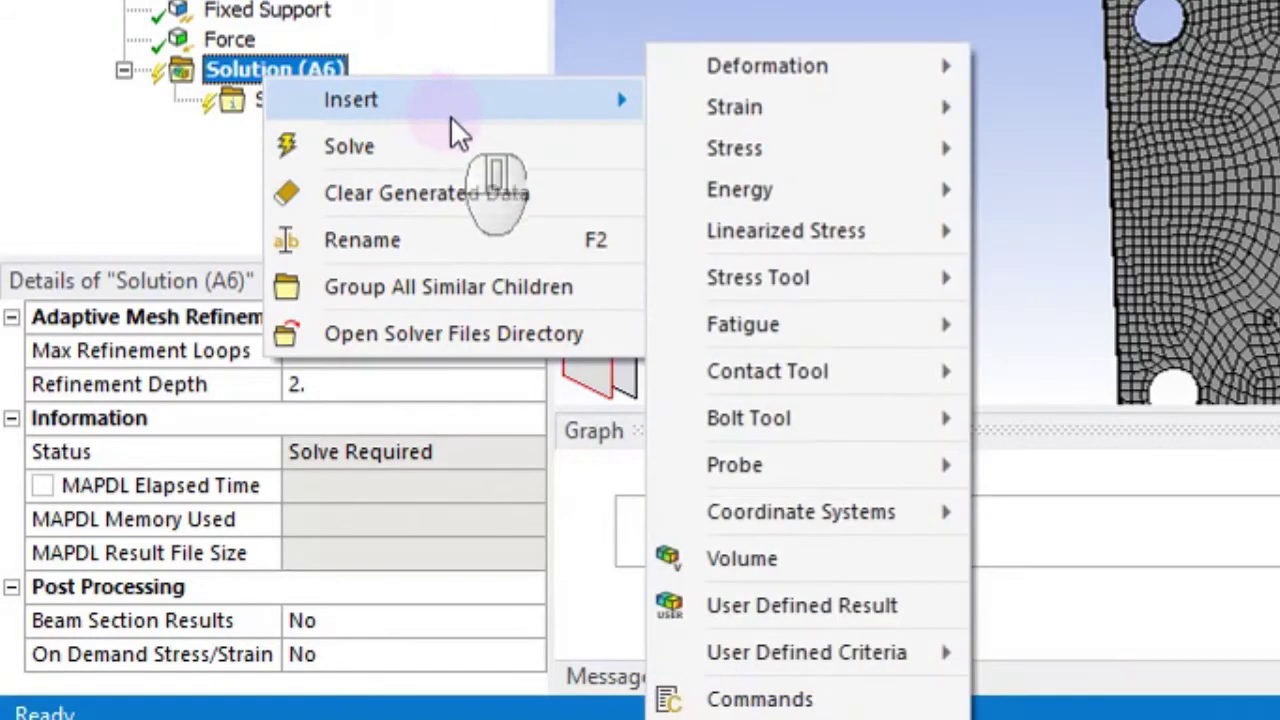
mouse_move(600, 105)
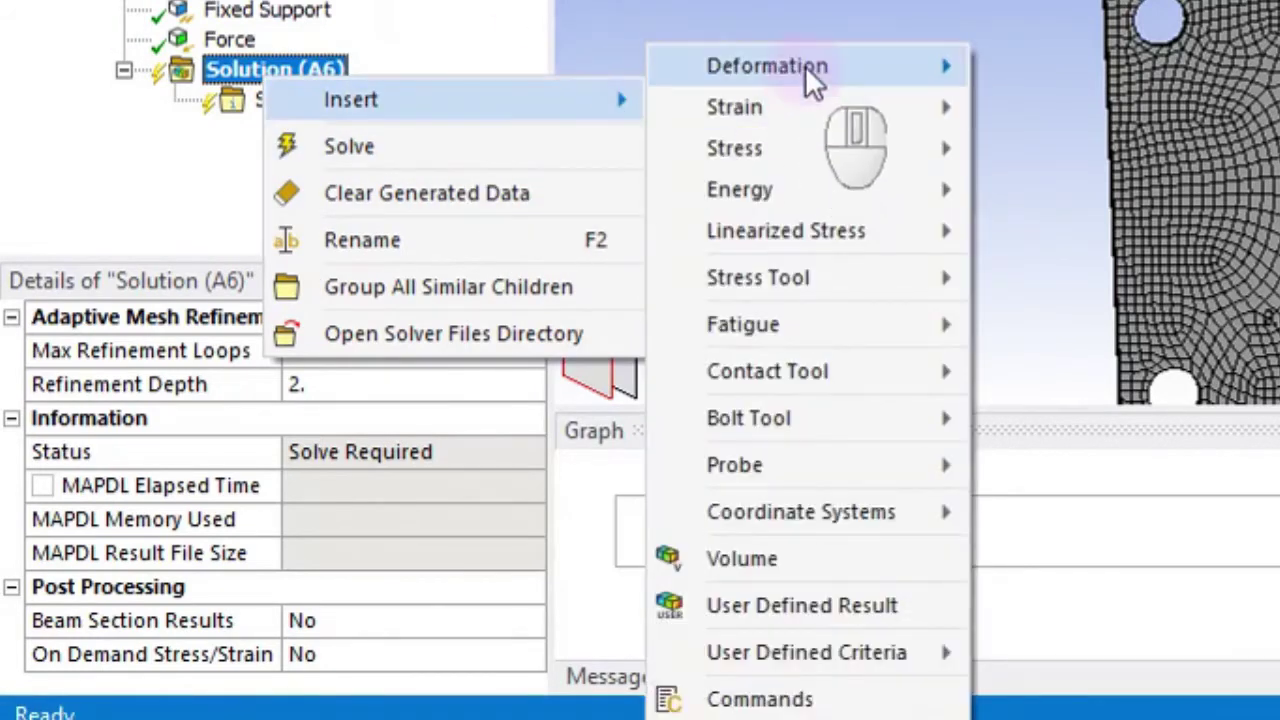
mouse_move(805, 65)
left_click(1109, 72)
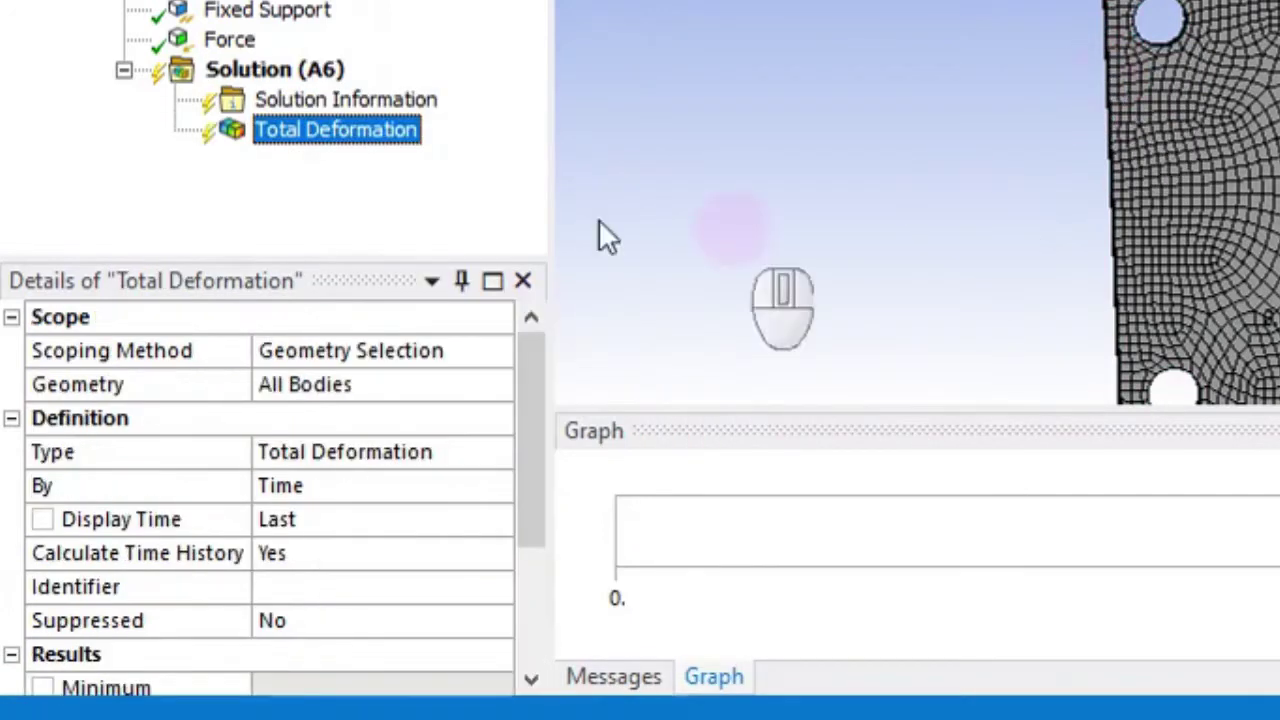
Add an Equivalent (von-Mises) Stress result to the solution.
right_click(313, 78)
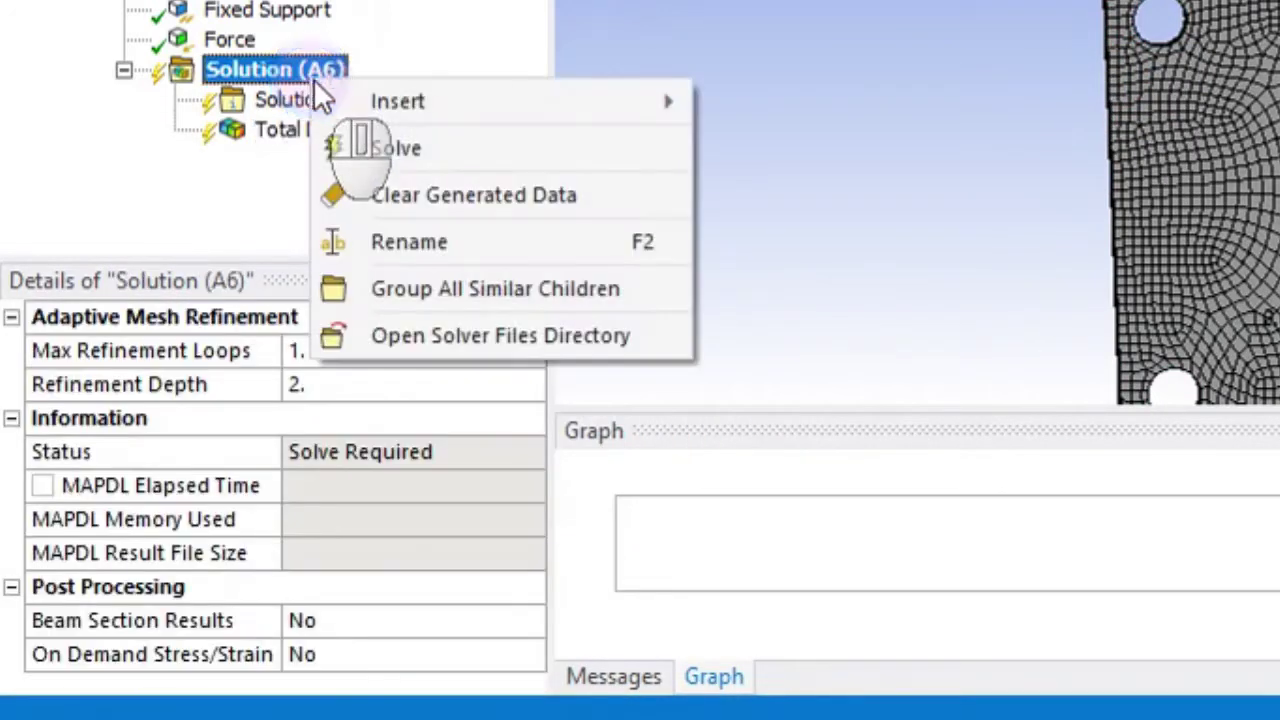
mouse_move(431, 104)
mouse_move(862, 155)
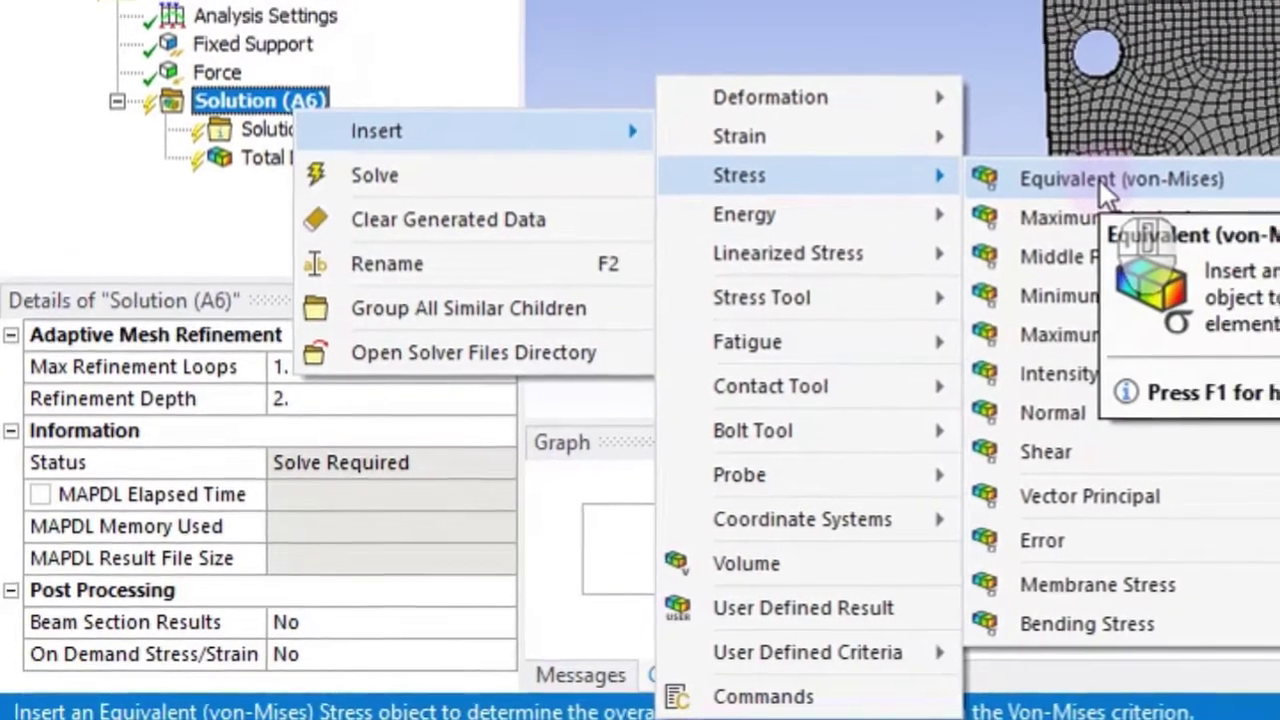
left_click(1120, 152)
scroll(749, 138, "up", 1)
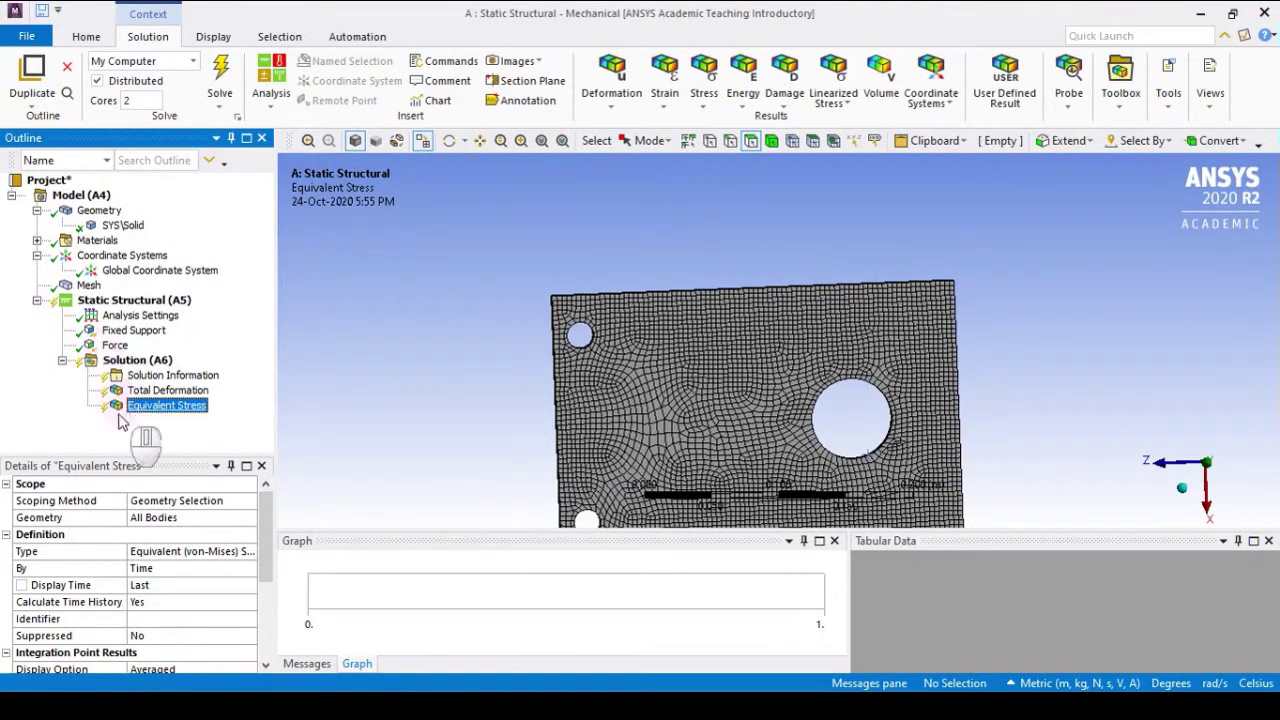
Solve the static structural analysis and display the Total Deformation contours with the whole plate fitted in view.
left_click(224, 68)
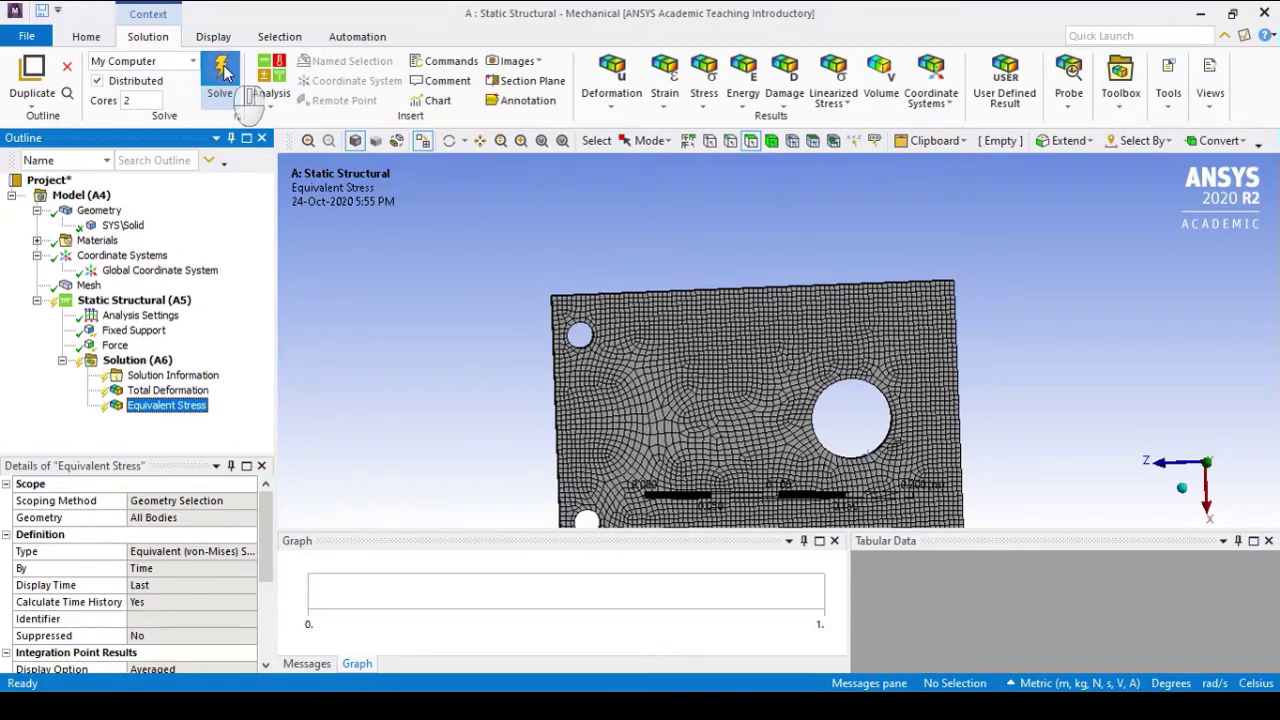
key("shift")
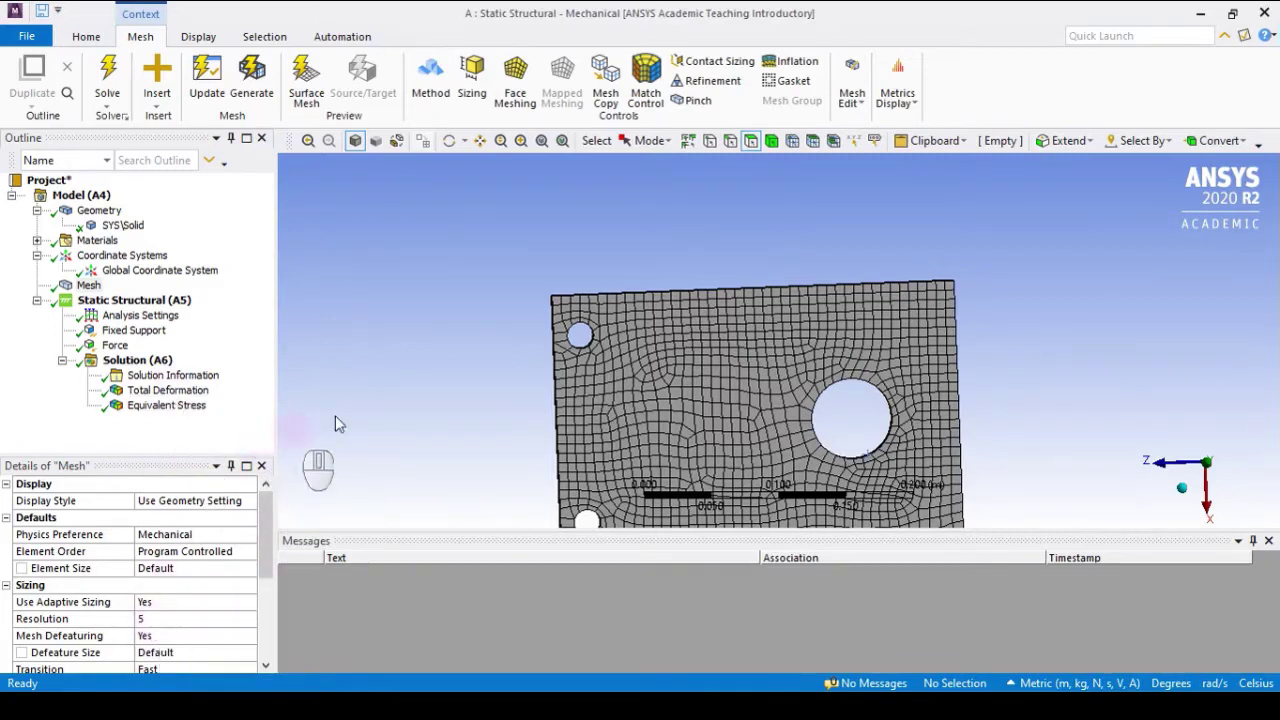
left_click(182, 391)
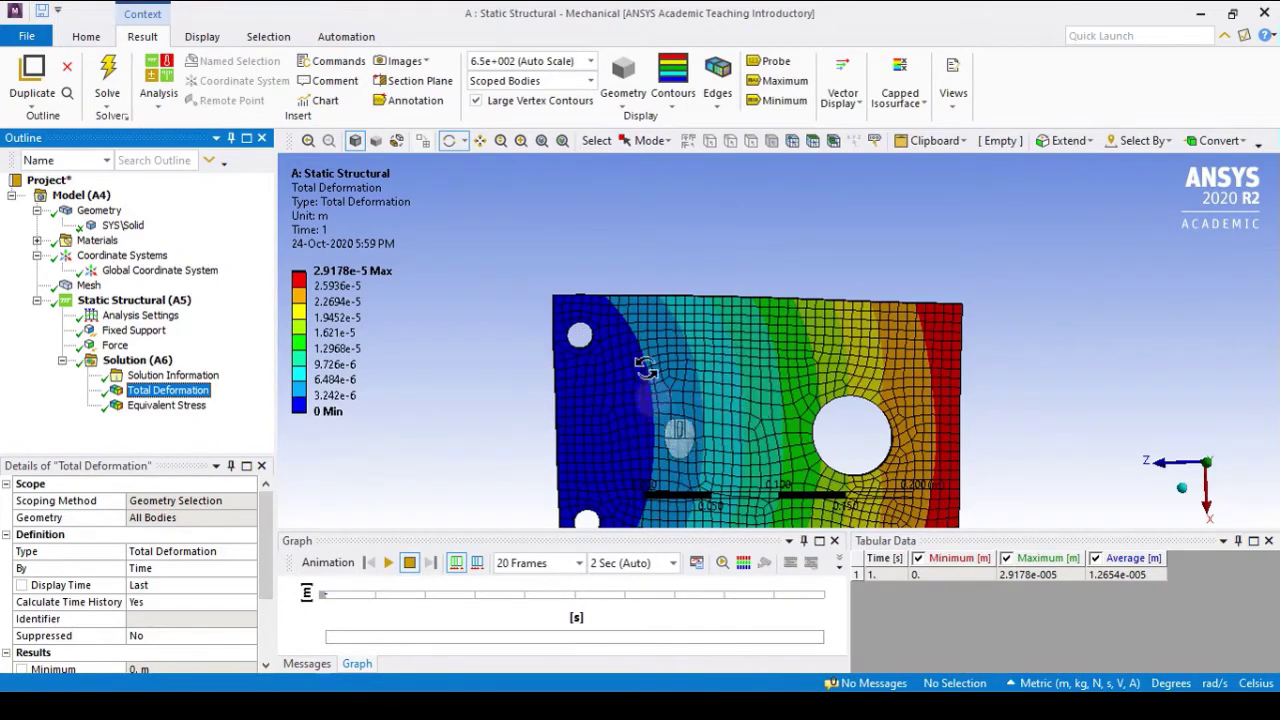
left_click(543, 143)
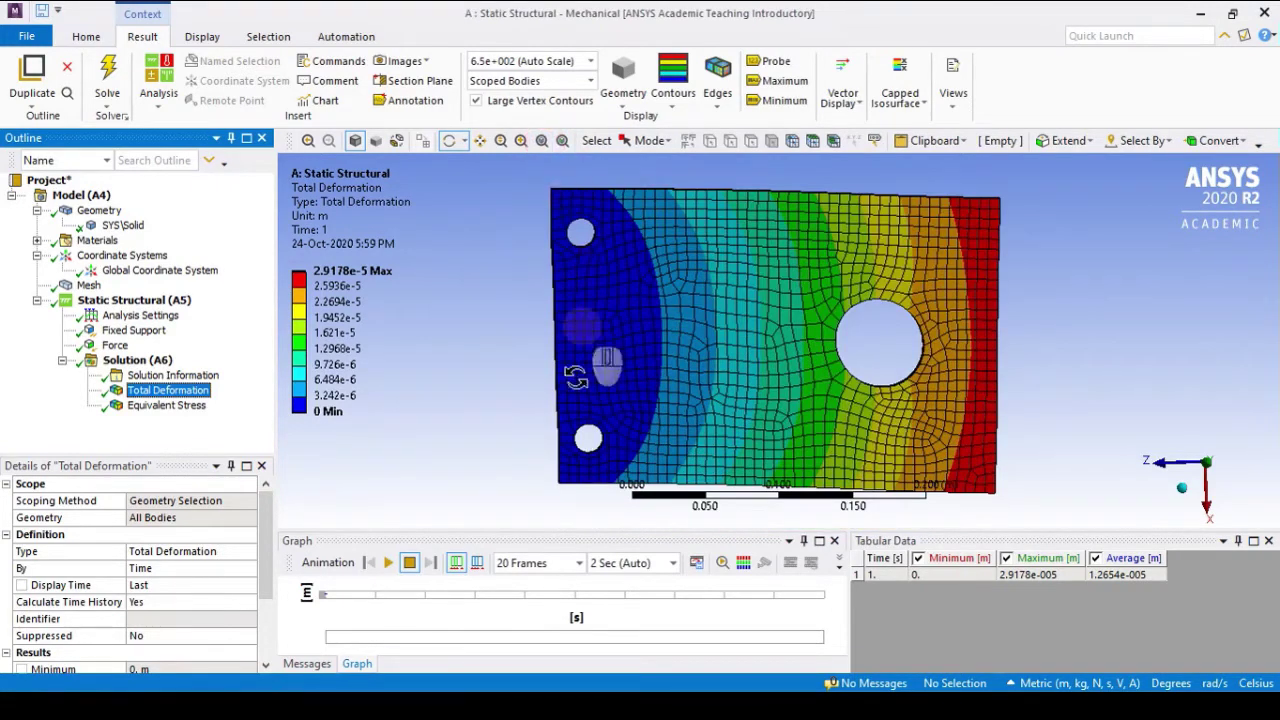
Play the Total Deformation animation of the plate and stop it.
left_click(388, 563)
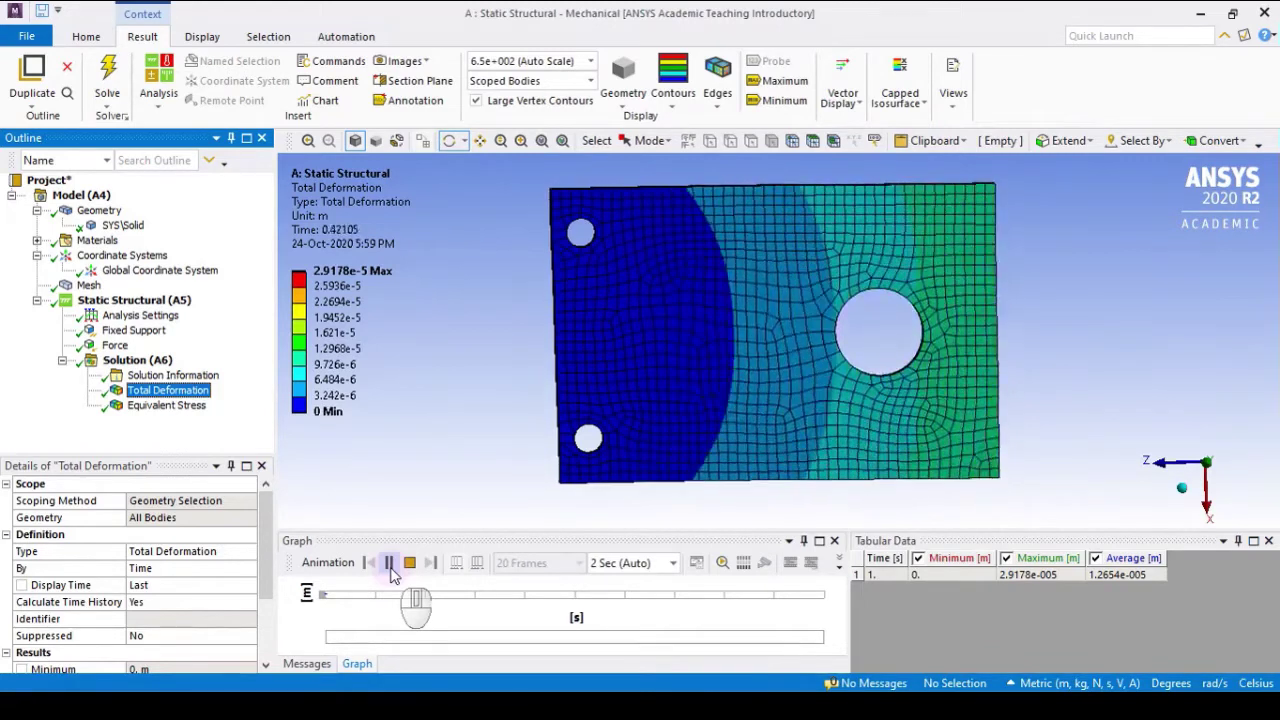
left_click(390, 566)
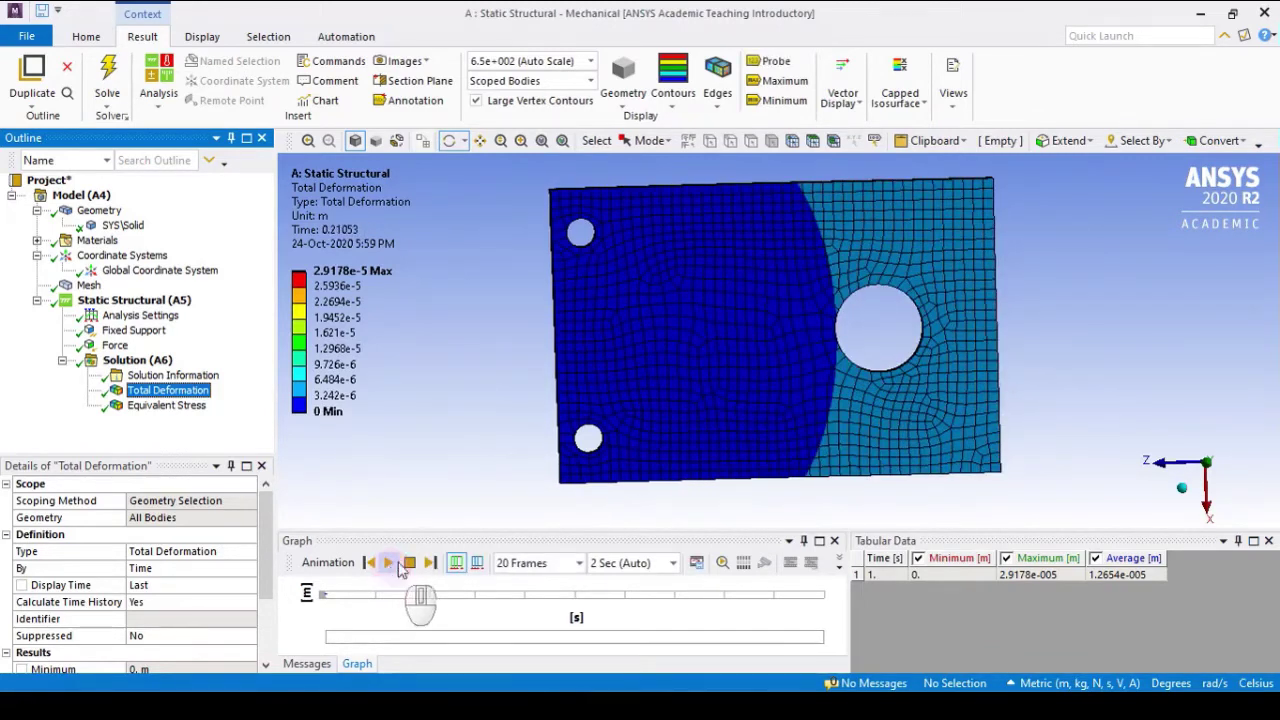
left_click(411, 563)
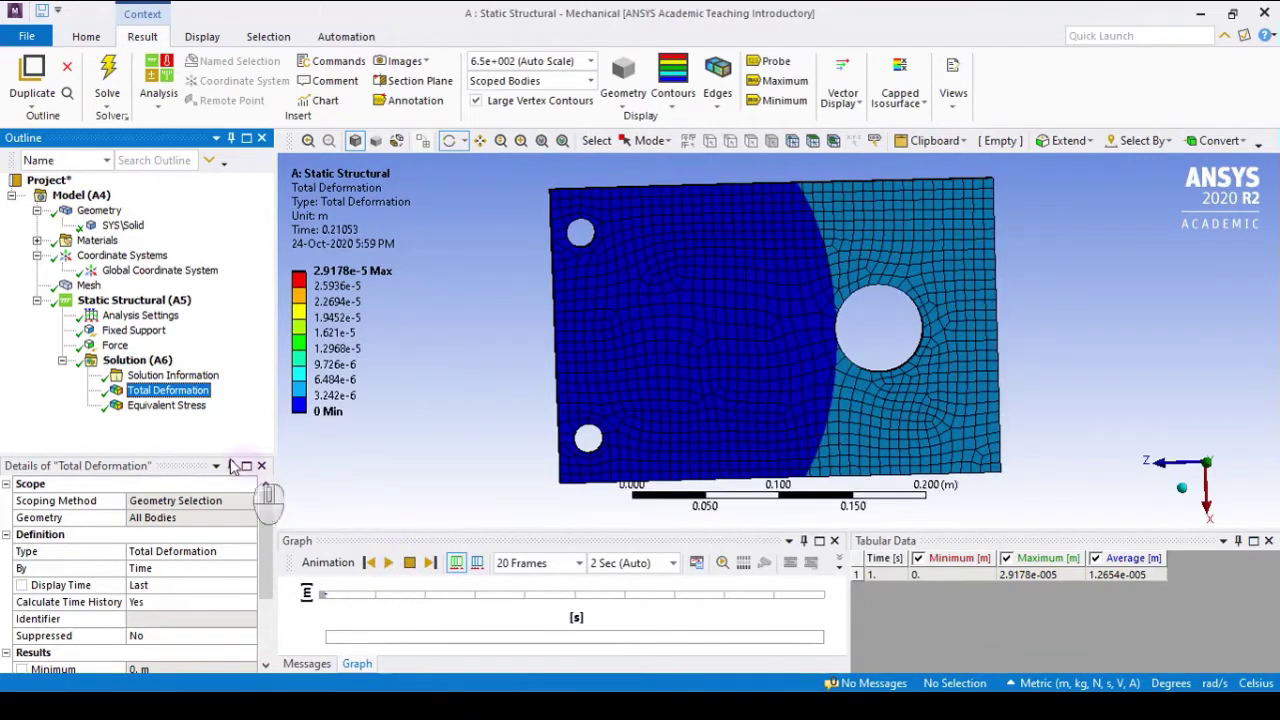
Display the Equivalent Stress result, play its animation and pause it.
left_click(167, 405)
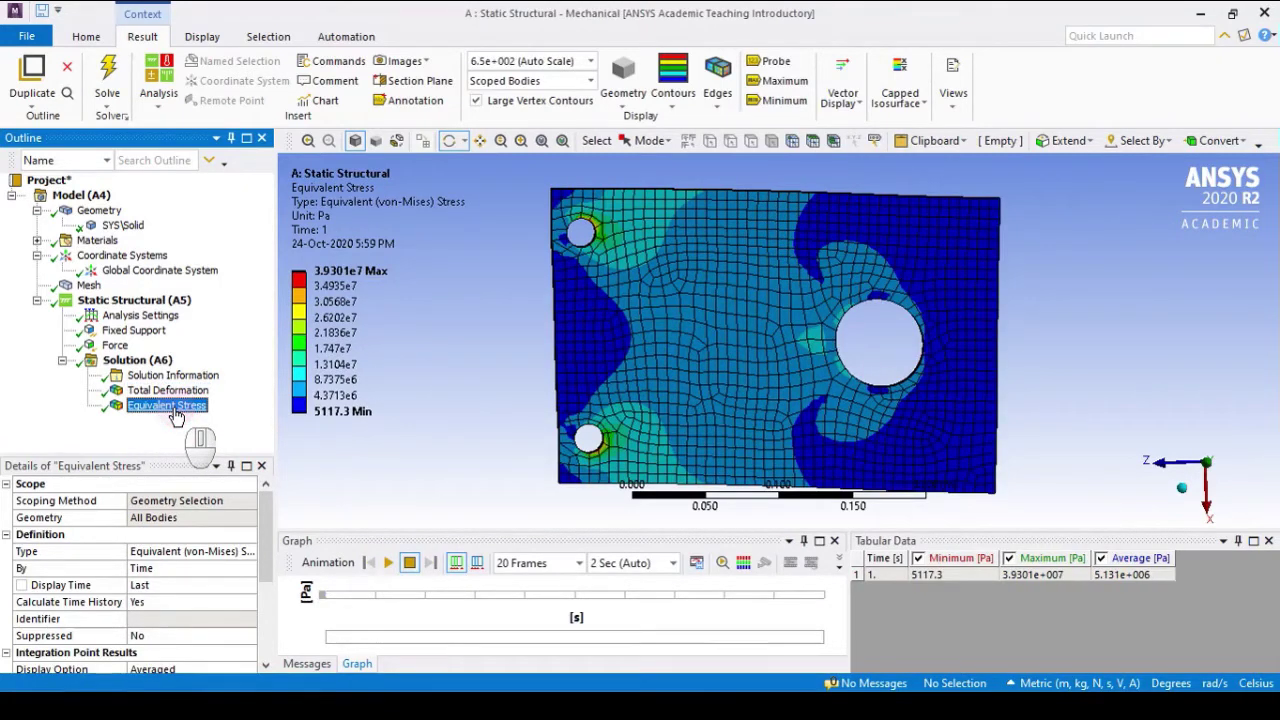
left_click(389, 563)
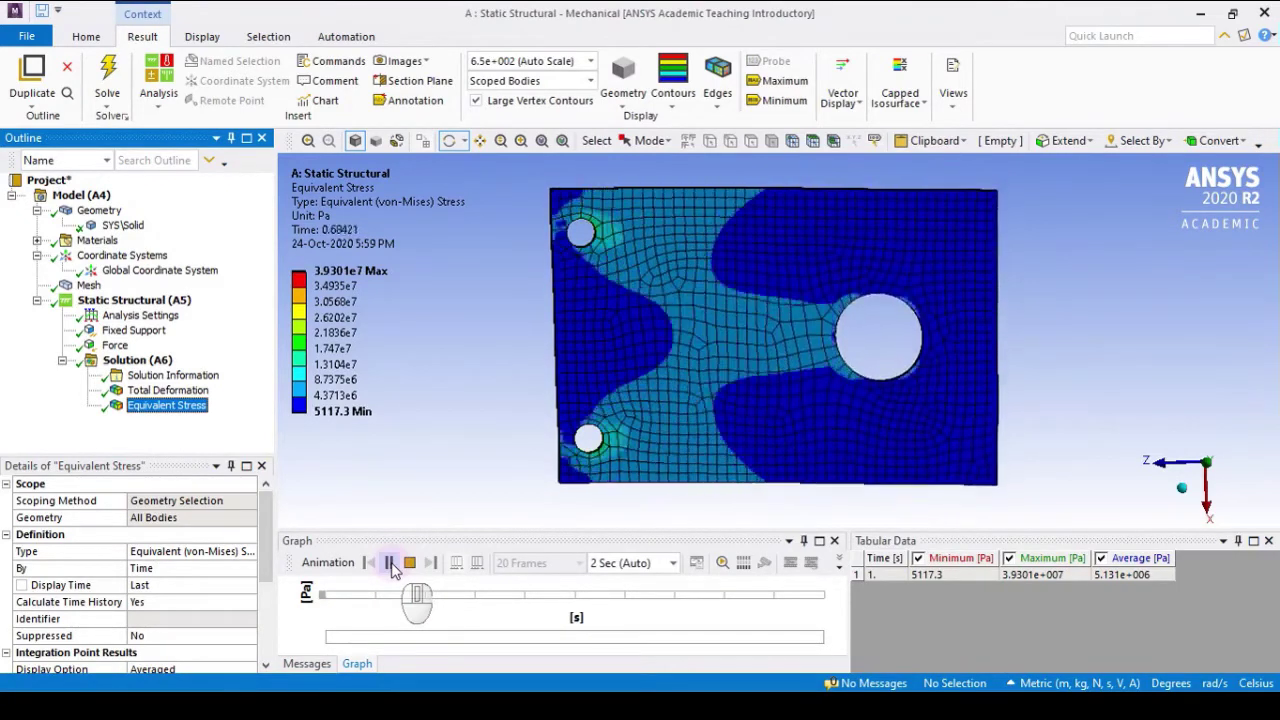
left_click(390, 564)
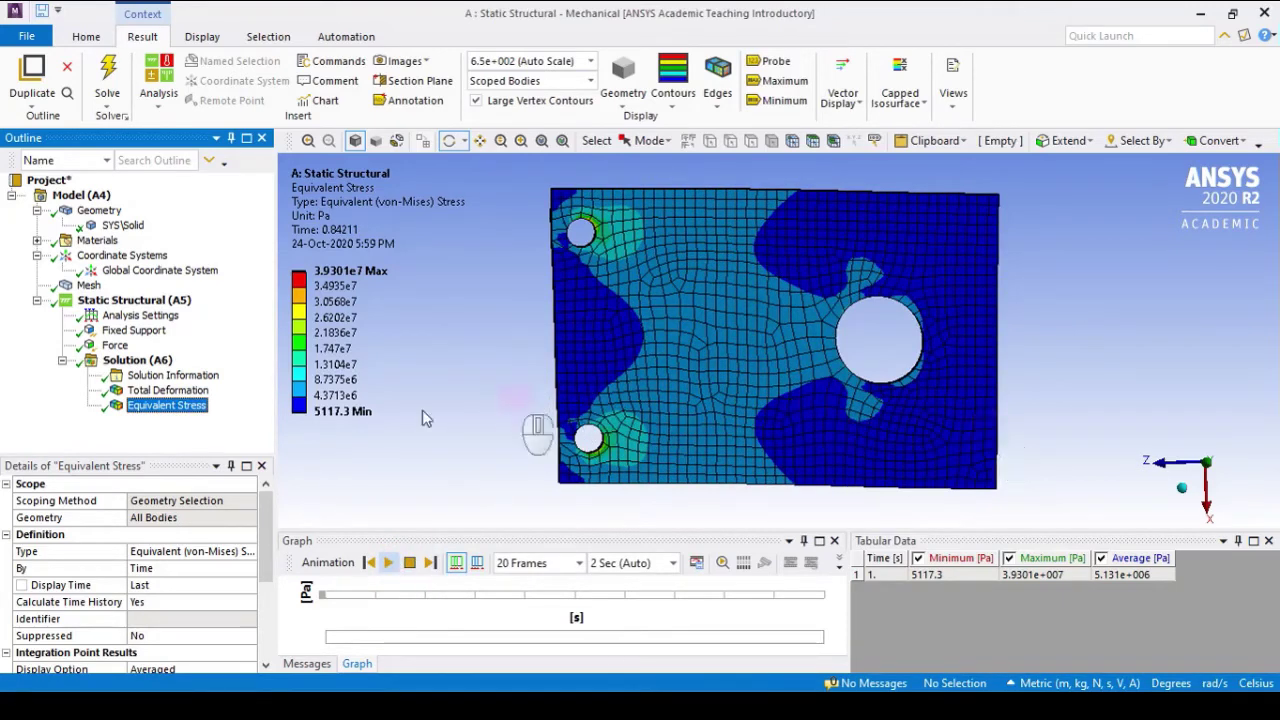
Examine the equivalent stress contours up close around the two small holes and across the rest of the plate.
left_click(186, 403)
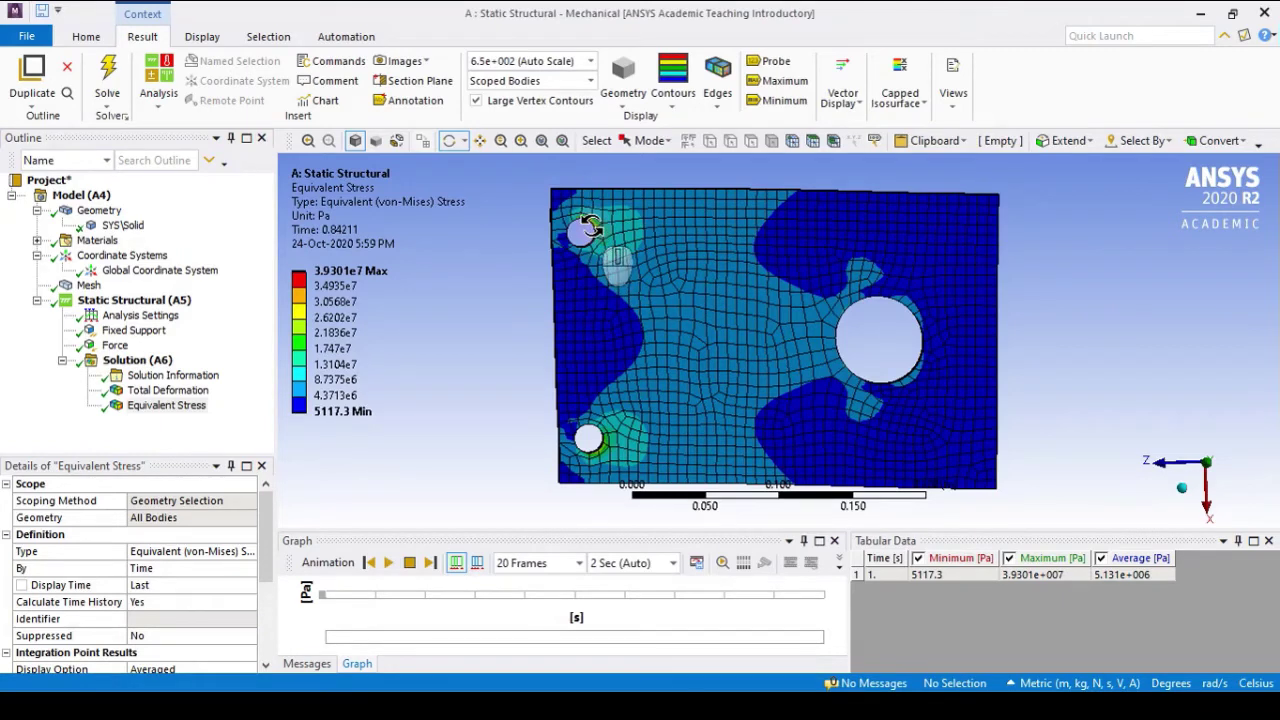
scroll(600, 230, "up", 3)
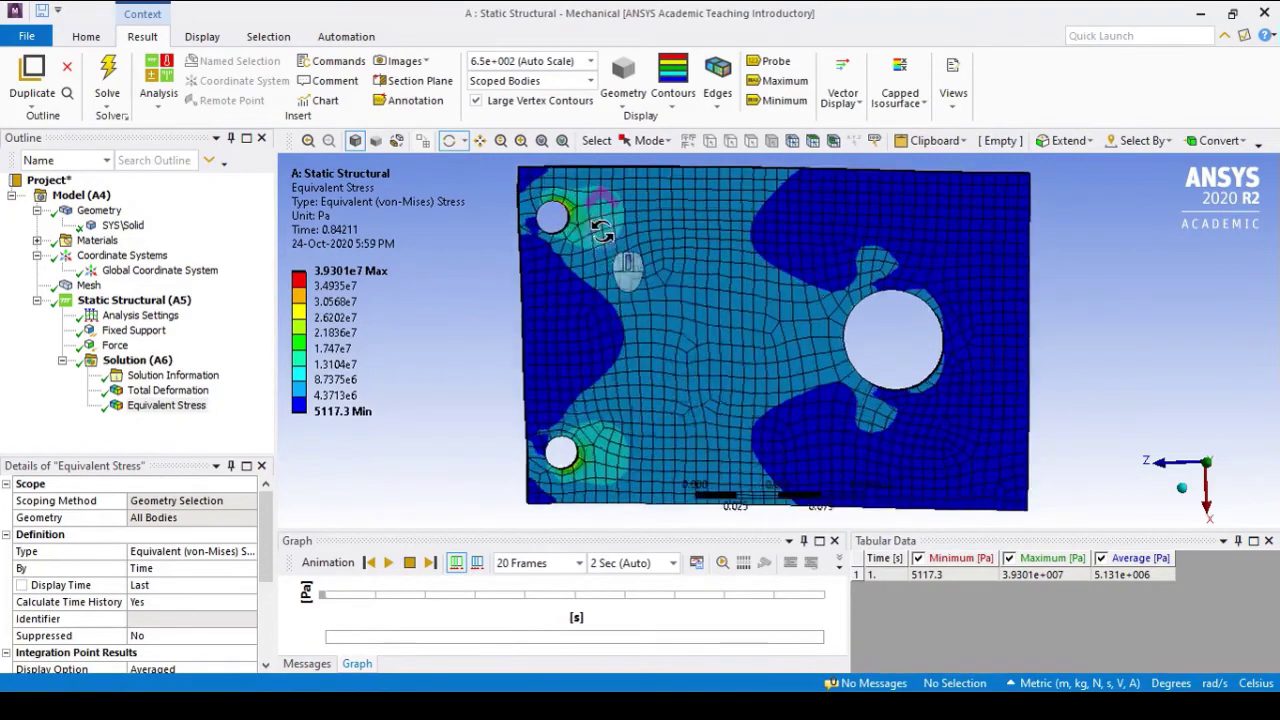
scroll(600, 230, "down", 1)
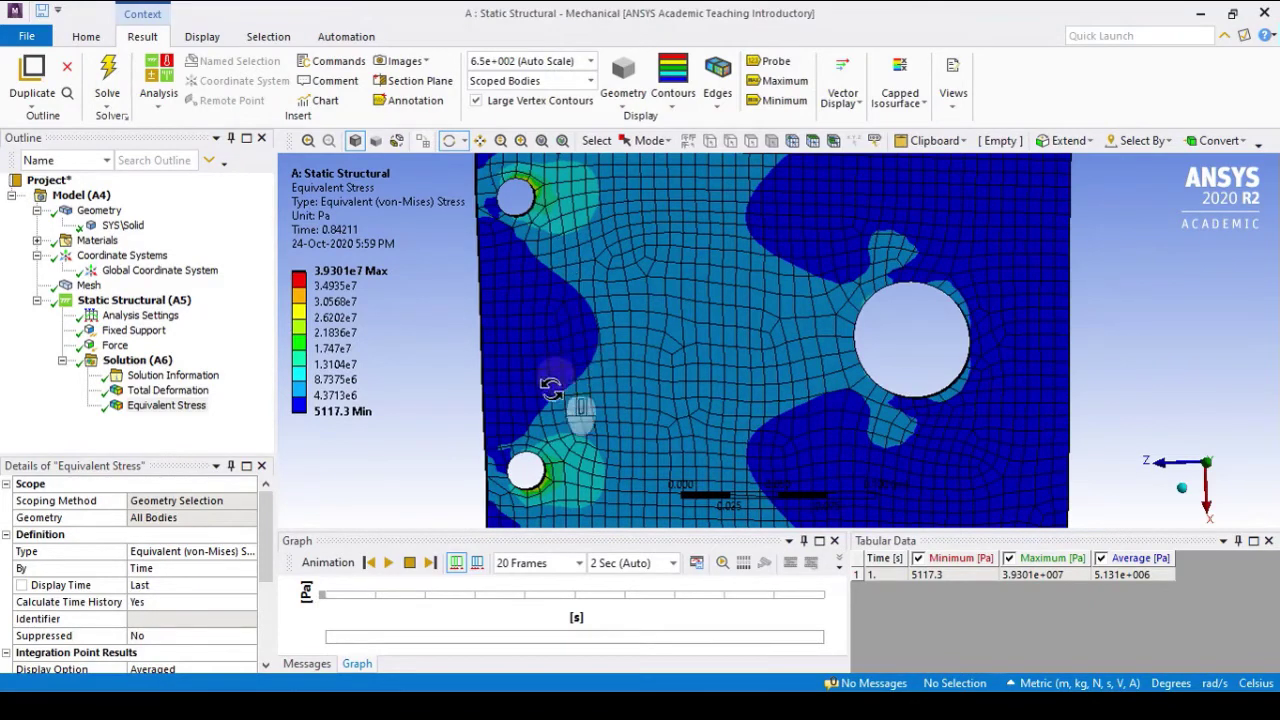
scroll(548, 468, "down", 1)
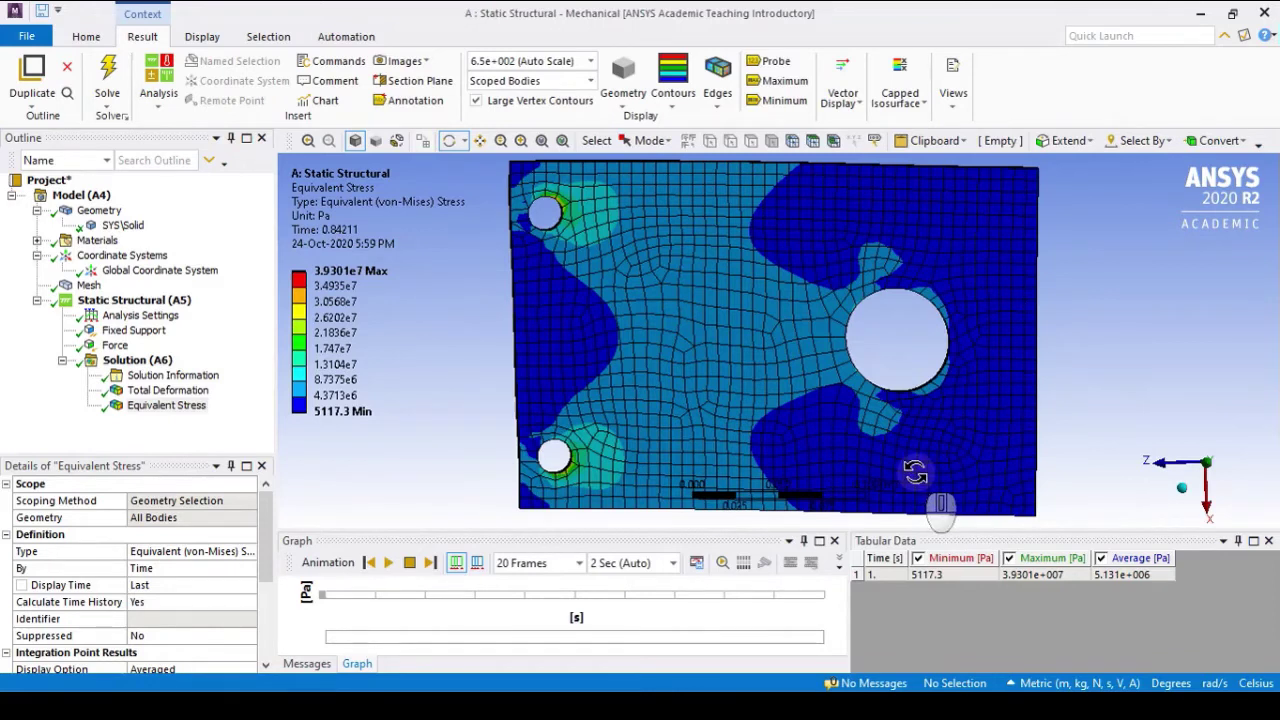
scroll(916, 473, "down", 1)
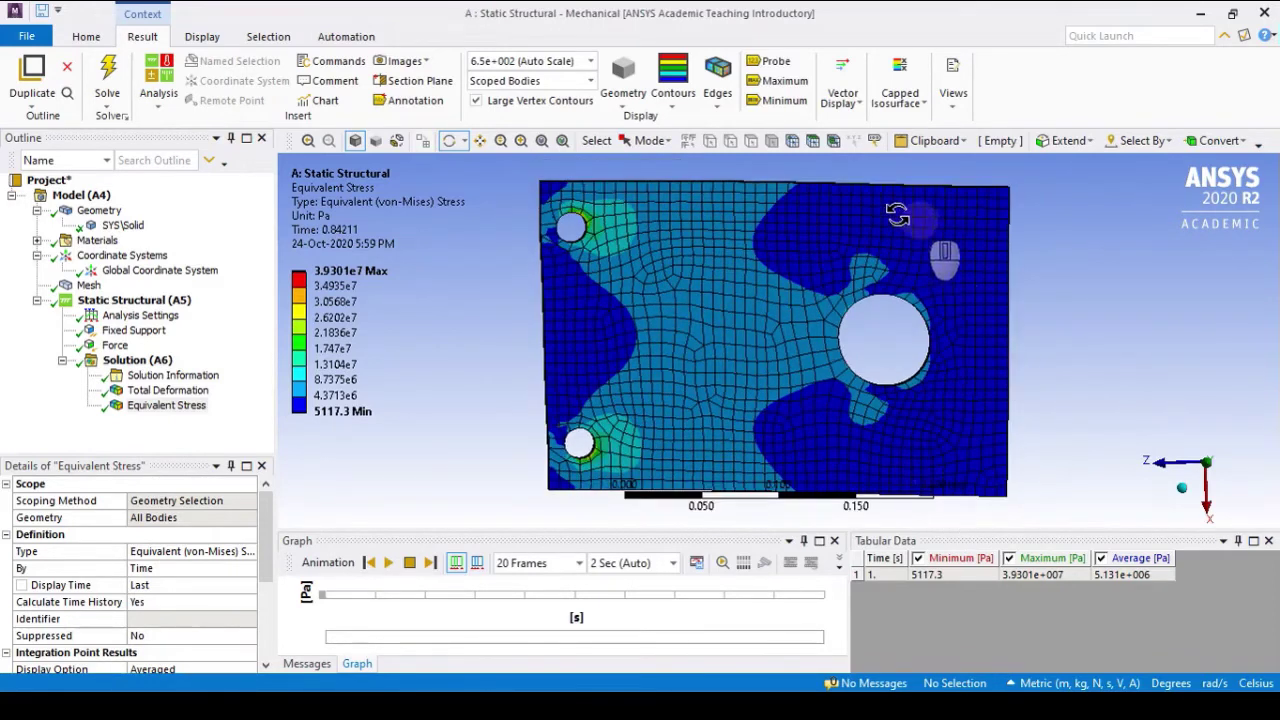
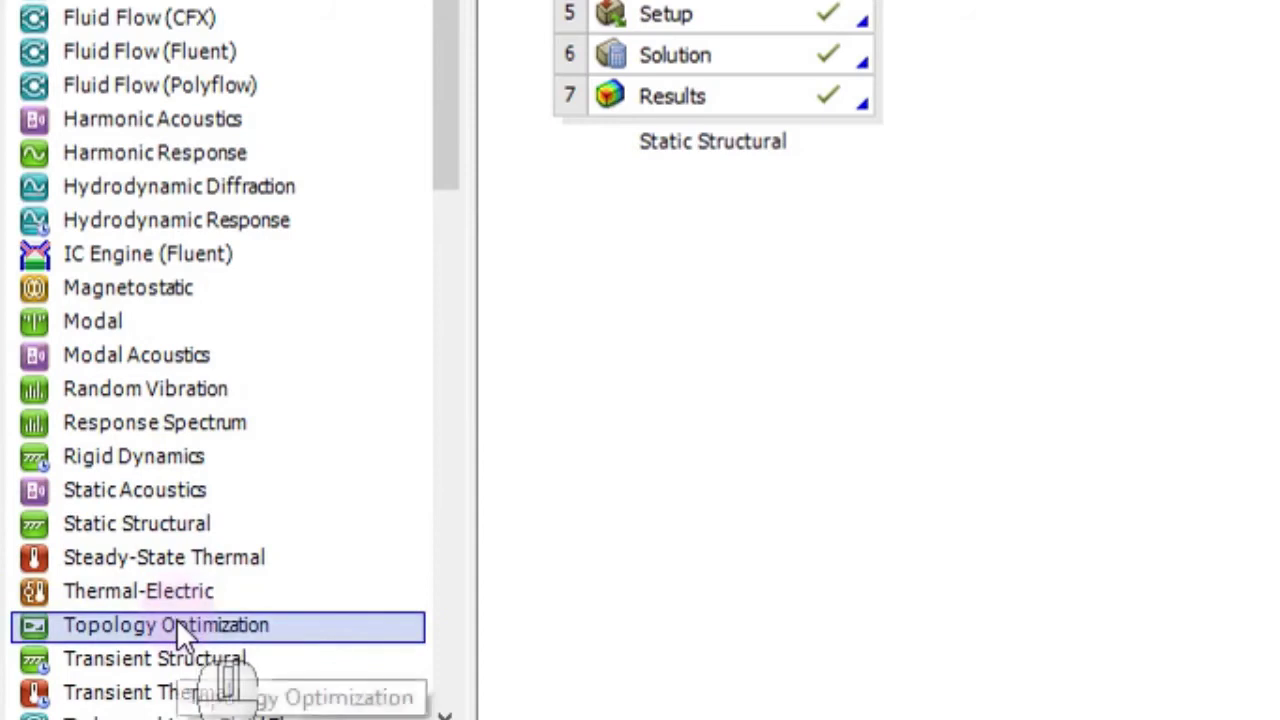
In Workbench, add a Topology Optimization system linked to the Solution of the Static Structural system, sharing its engineering data, geometry and model.
left_click_drag(190, 622, 453, 538)
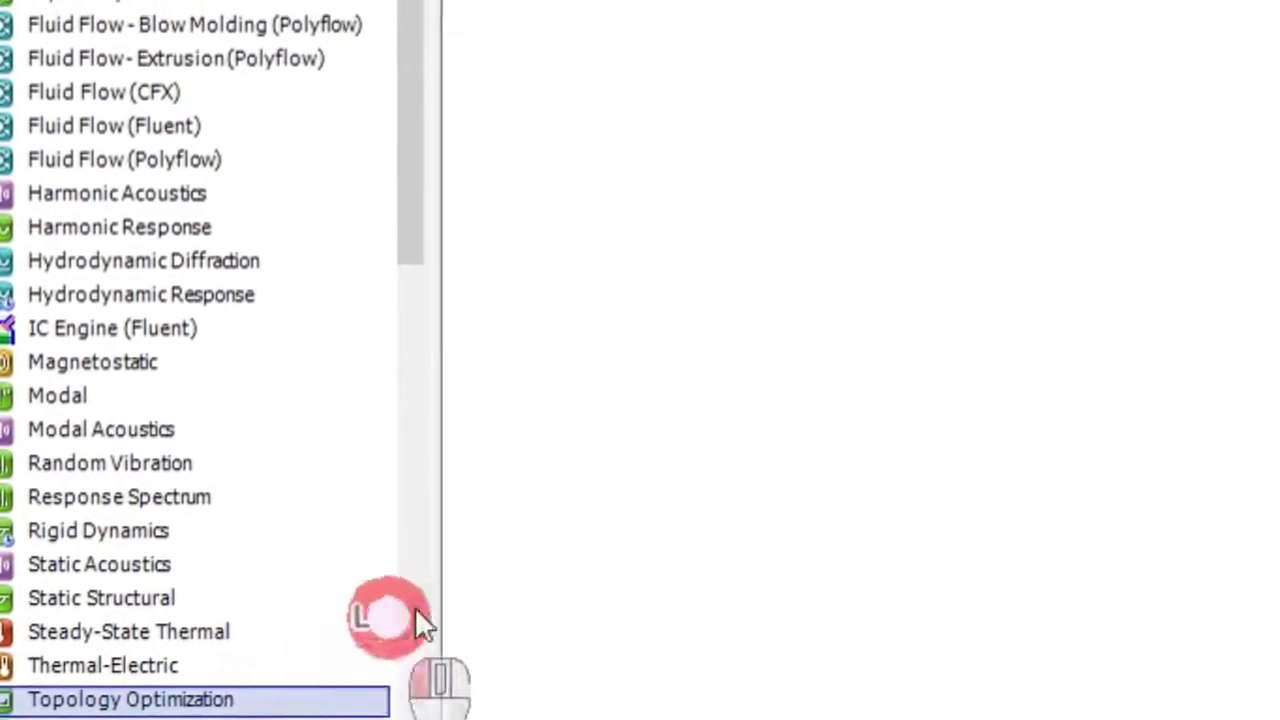
left_click_drag(416, 613, 596, 445)
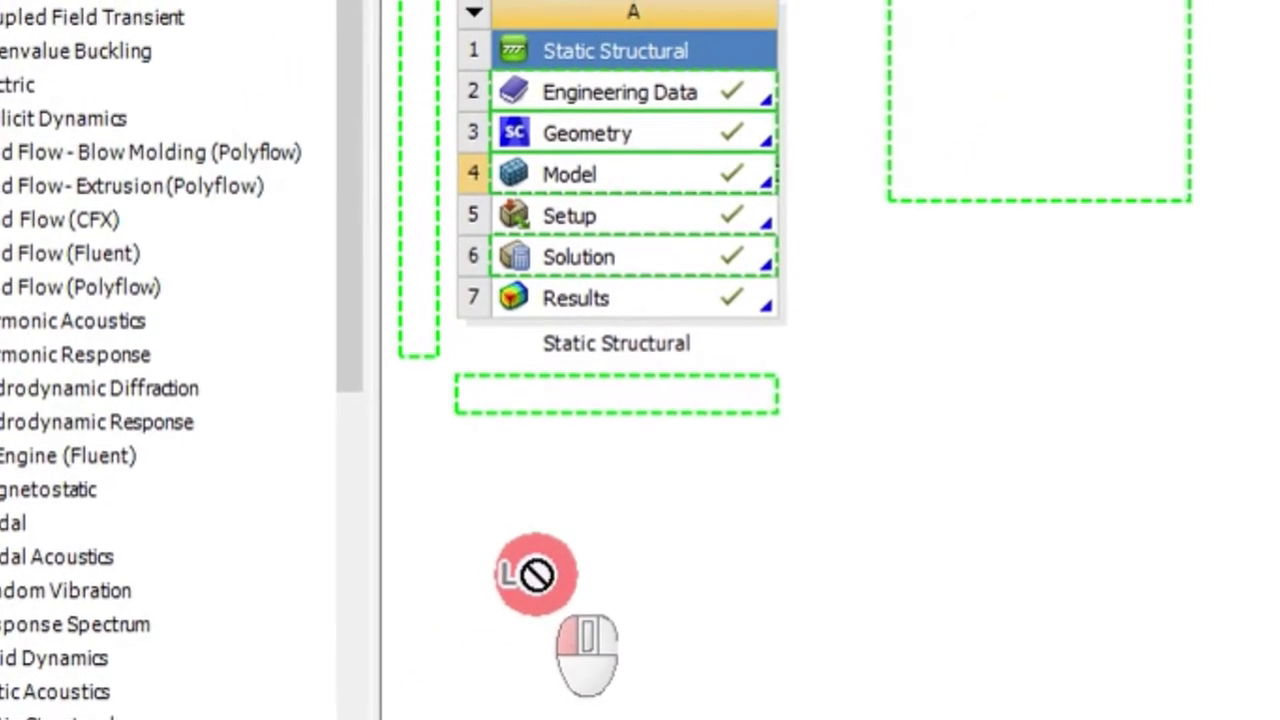
left_click_drag(536, 574, 676, 459)
left_click_drag(617, 584, 590, 518)
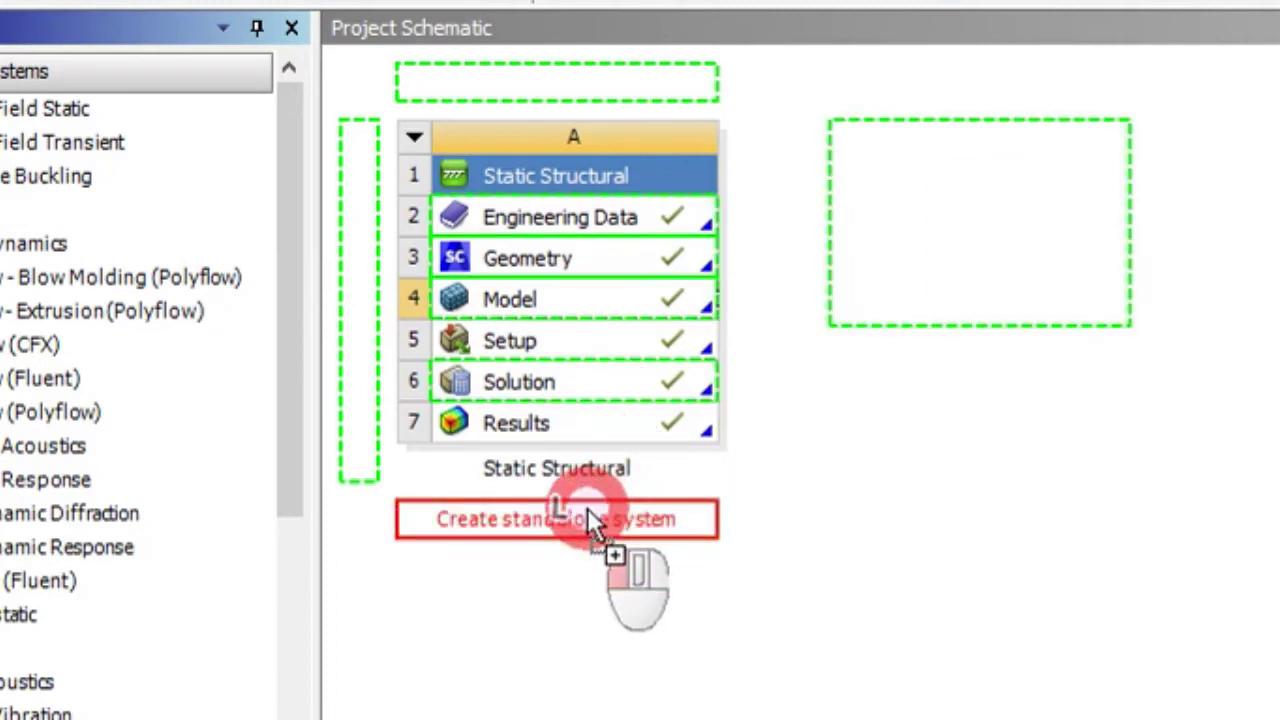
left_click_drag(590, 518, 643, 385)
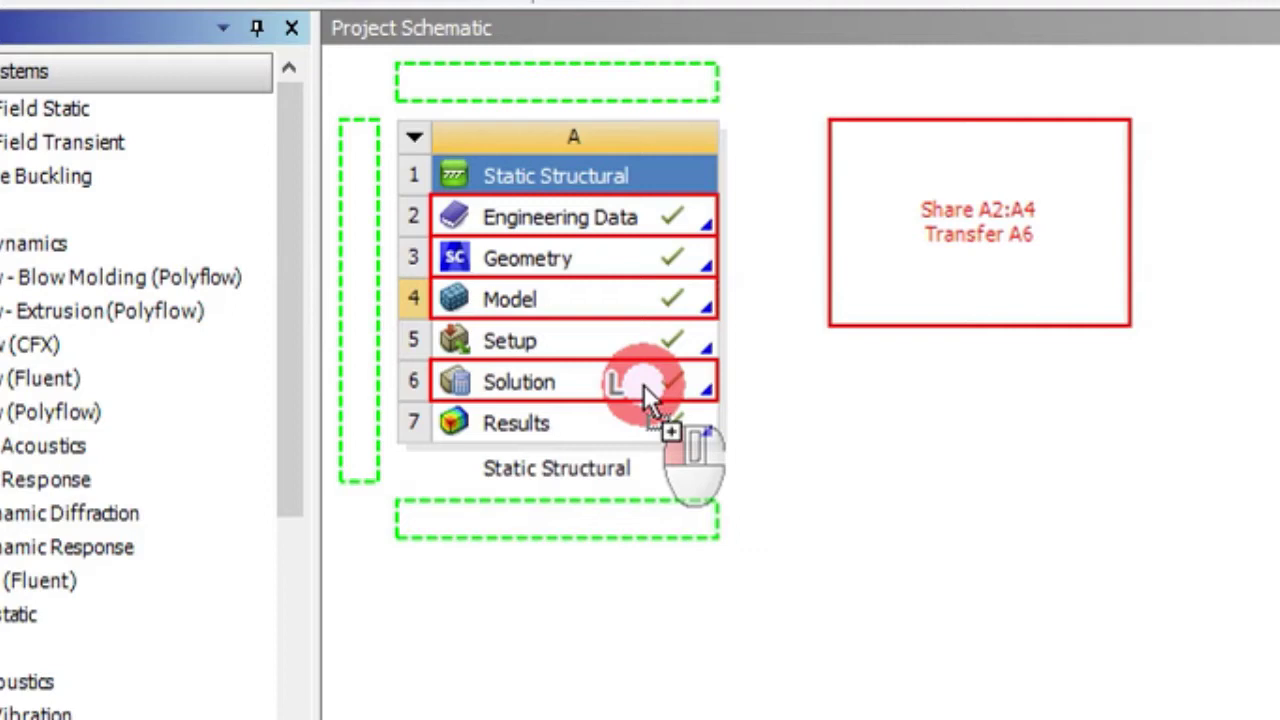
left_click_drag(643, 384, 643, 382)
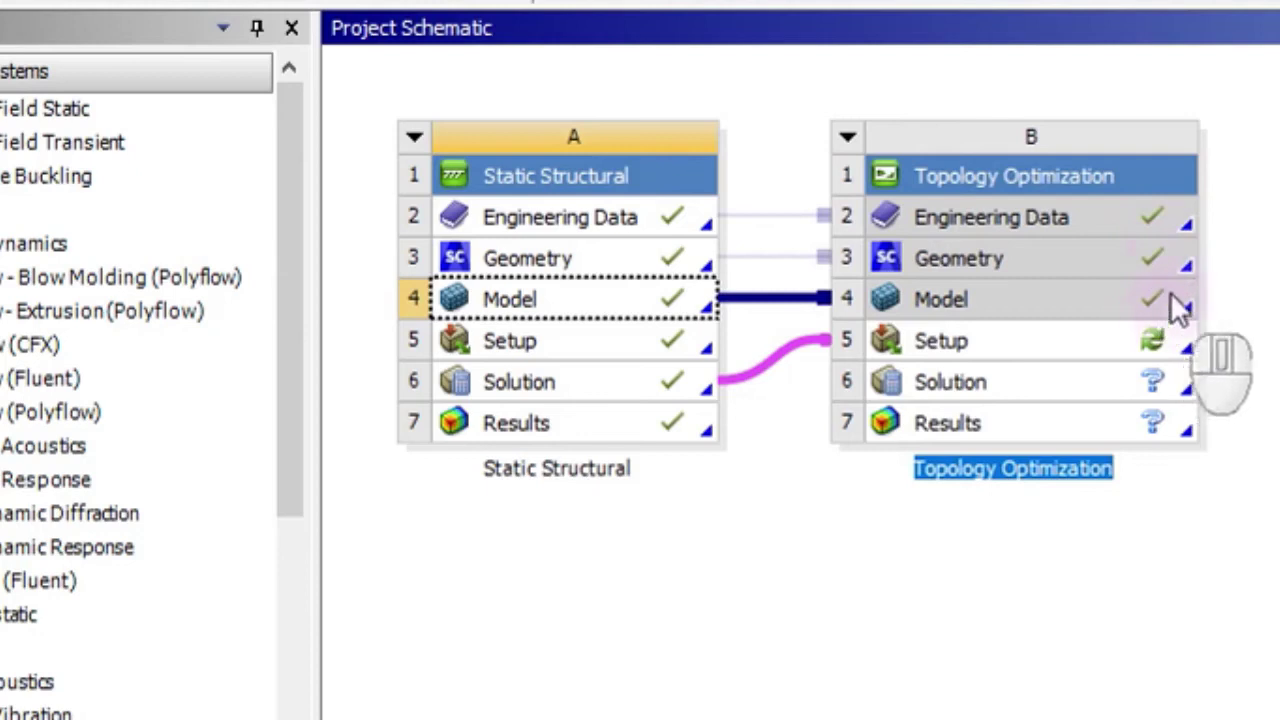
Open the Topology Optimization setup in Mechanical and review its outline and analysis settings.
double_click(1057, 346)
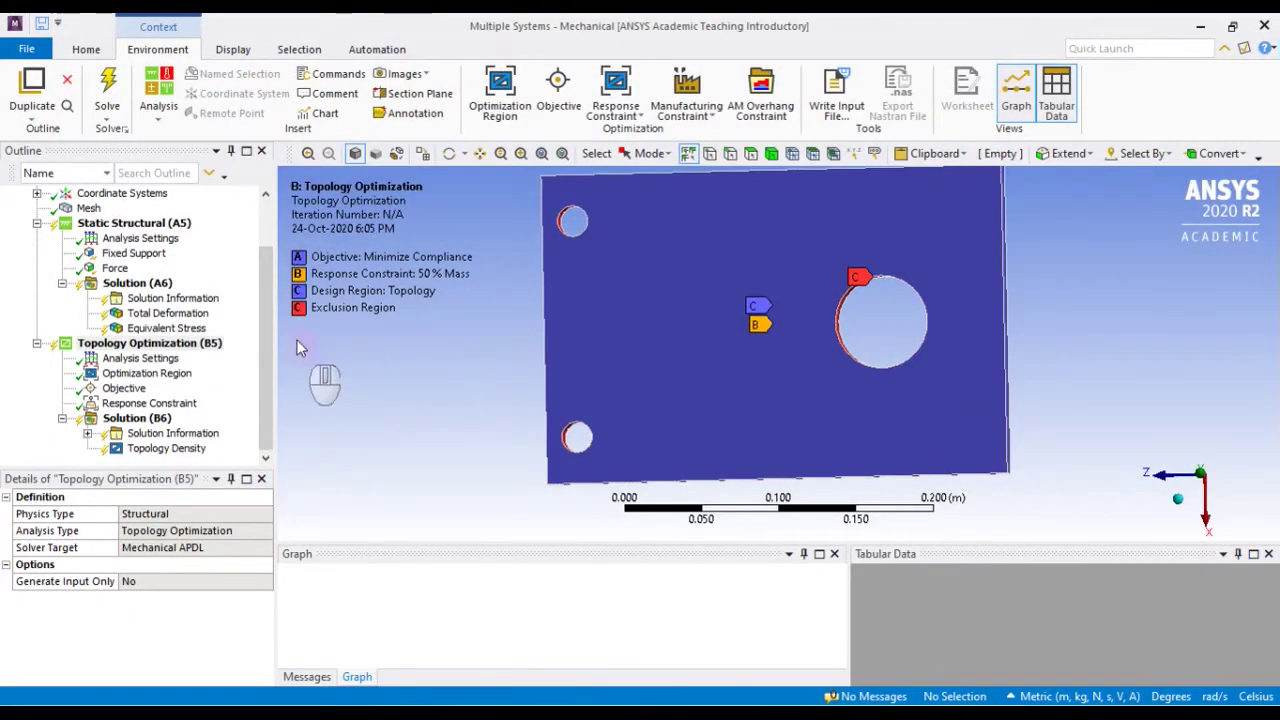
left_click_drag(266, 305, 265, 228)
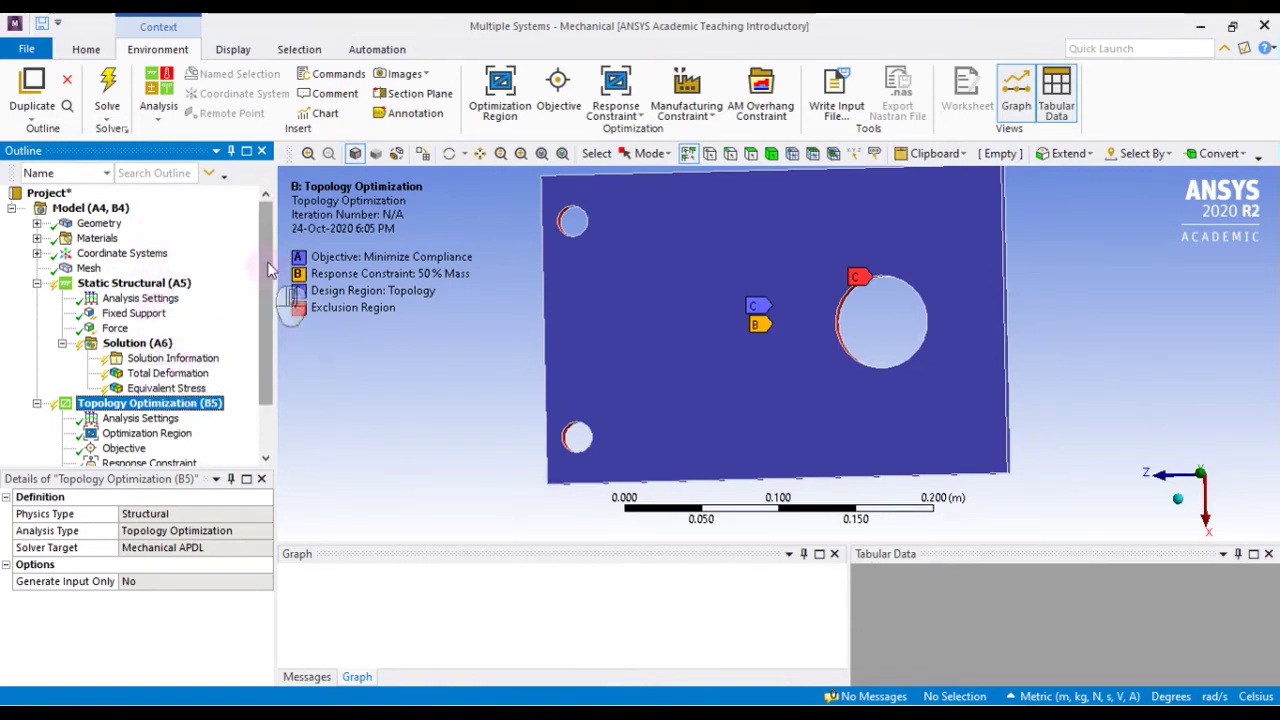
left_click_drag(270, 265, 268, 330)
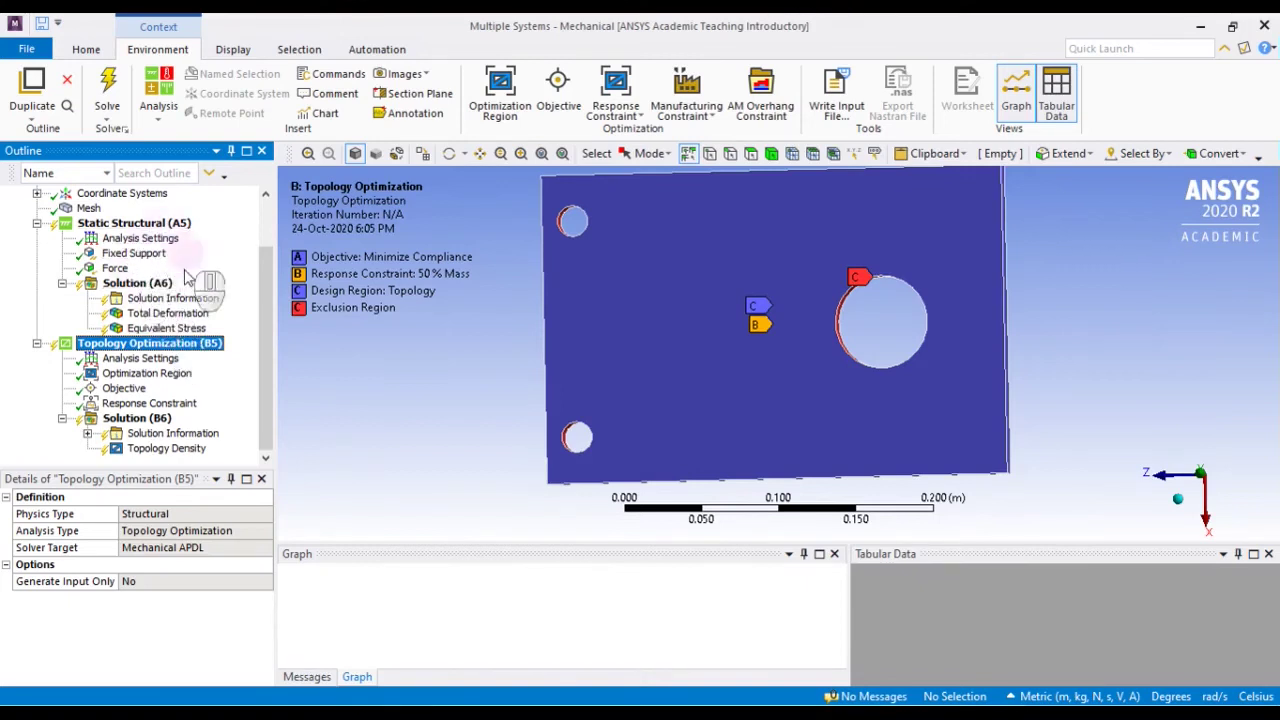
left_click(150, 362)
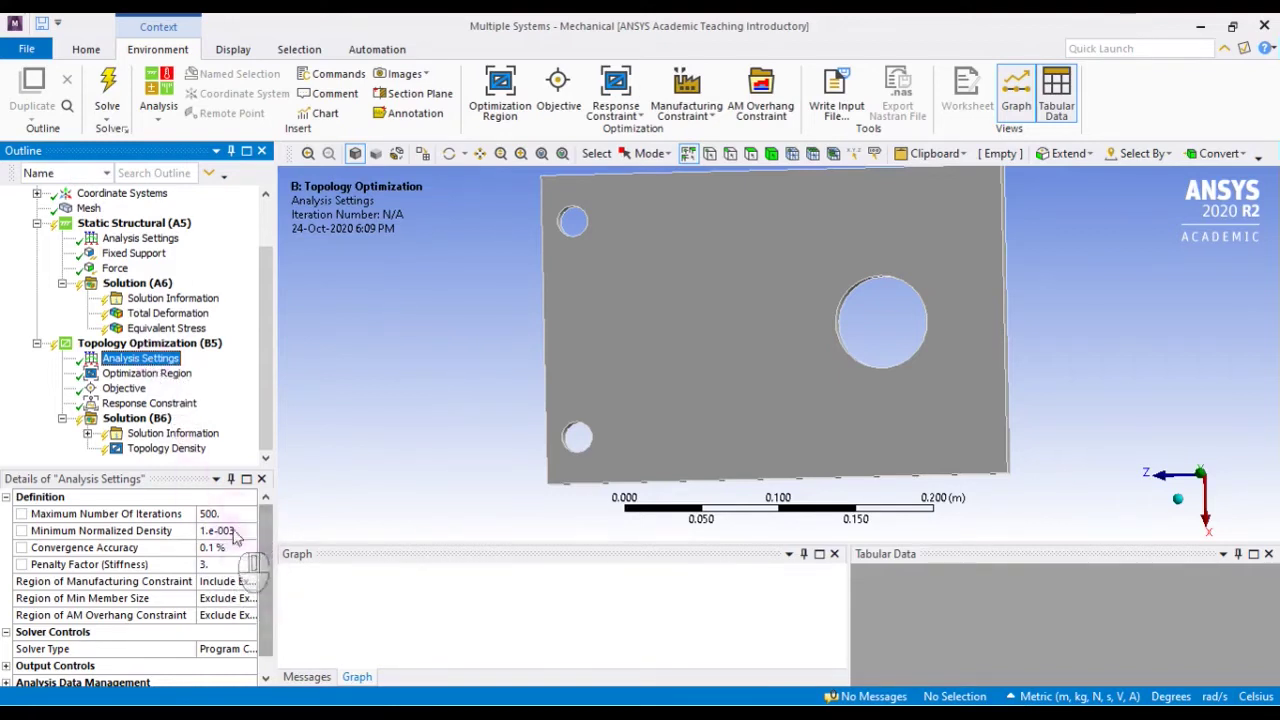
scroll(265, 527, "down", 1)
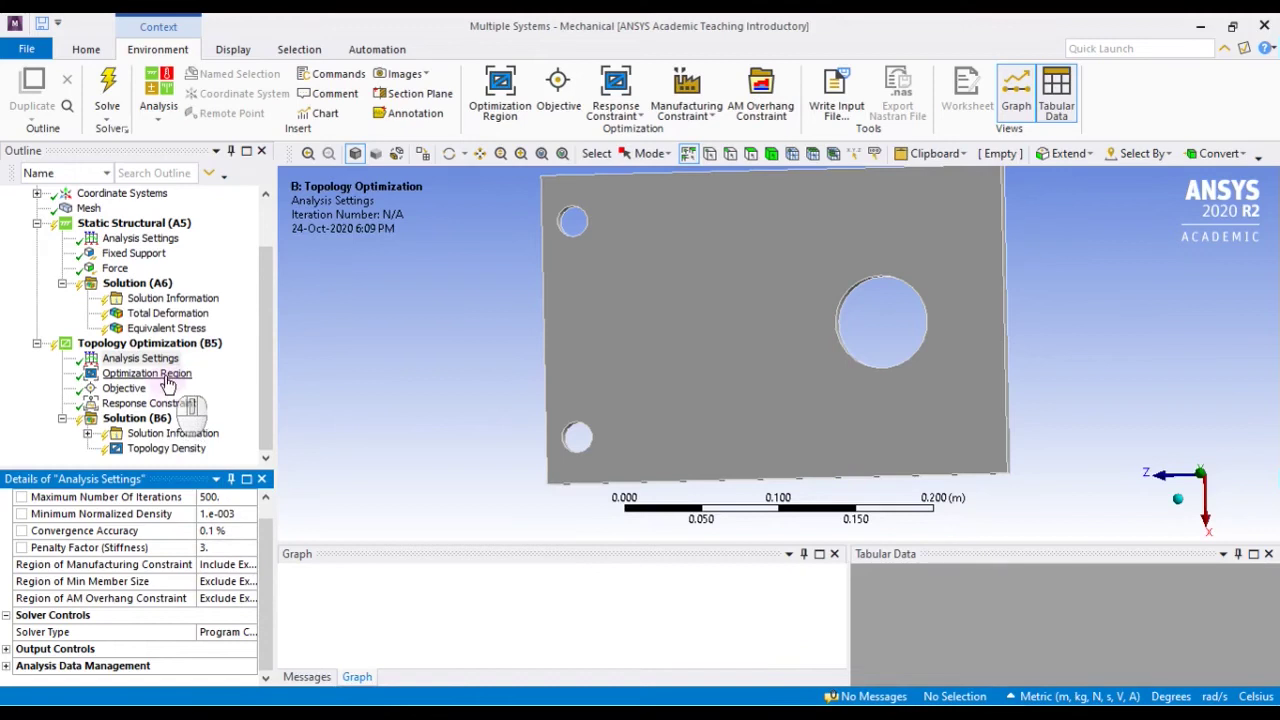
Examine the optimization region's design and exclusion regions on the plate, and review the objective definition.
left_click(168, 384)
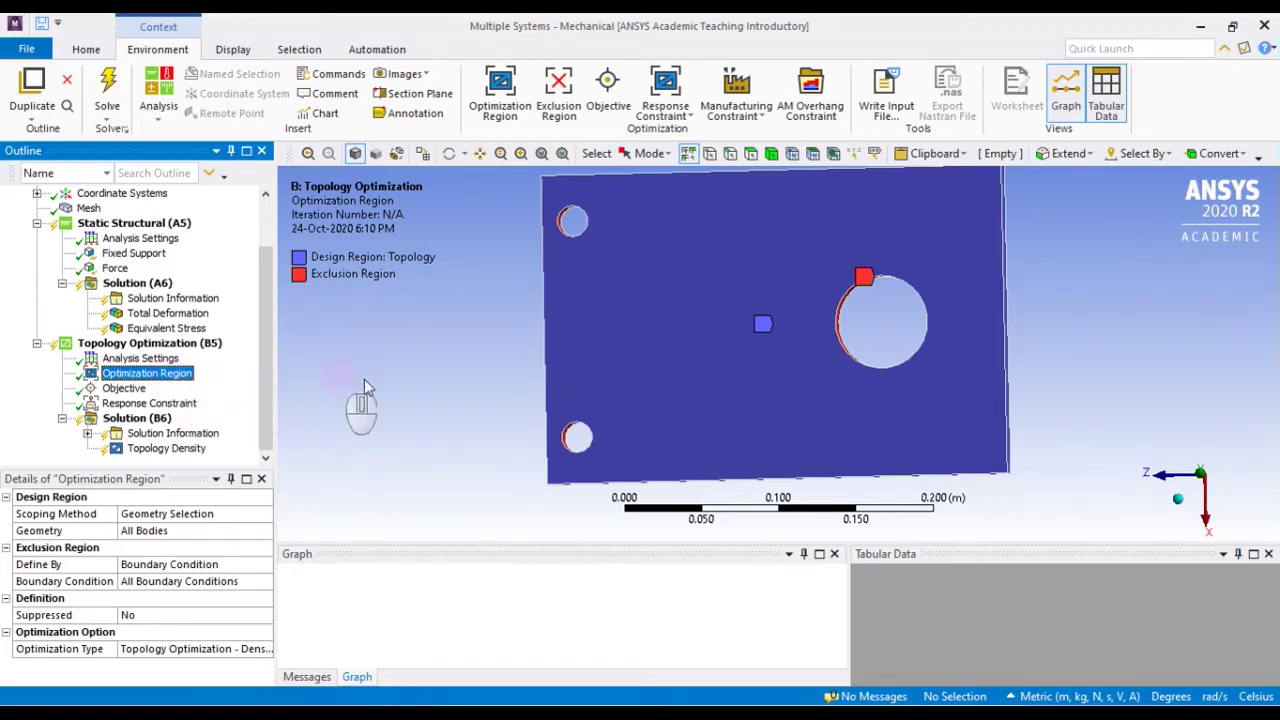
middle_click_drag(452, 372, 483, 368)
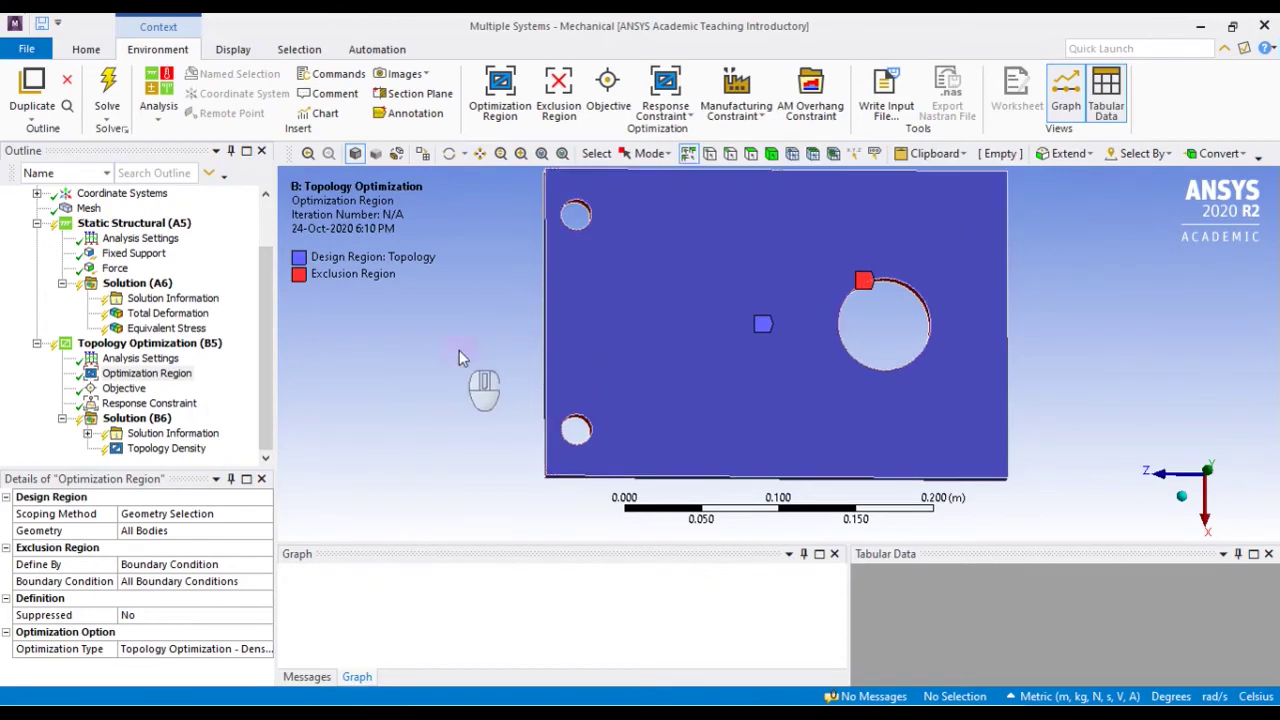
middle_click_drag(459, 336, 519, 298)
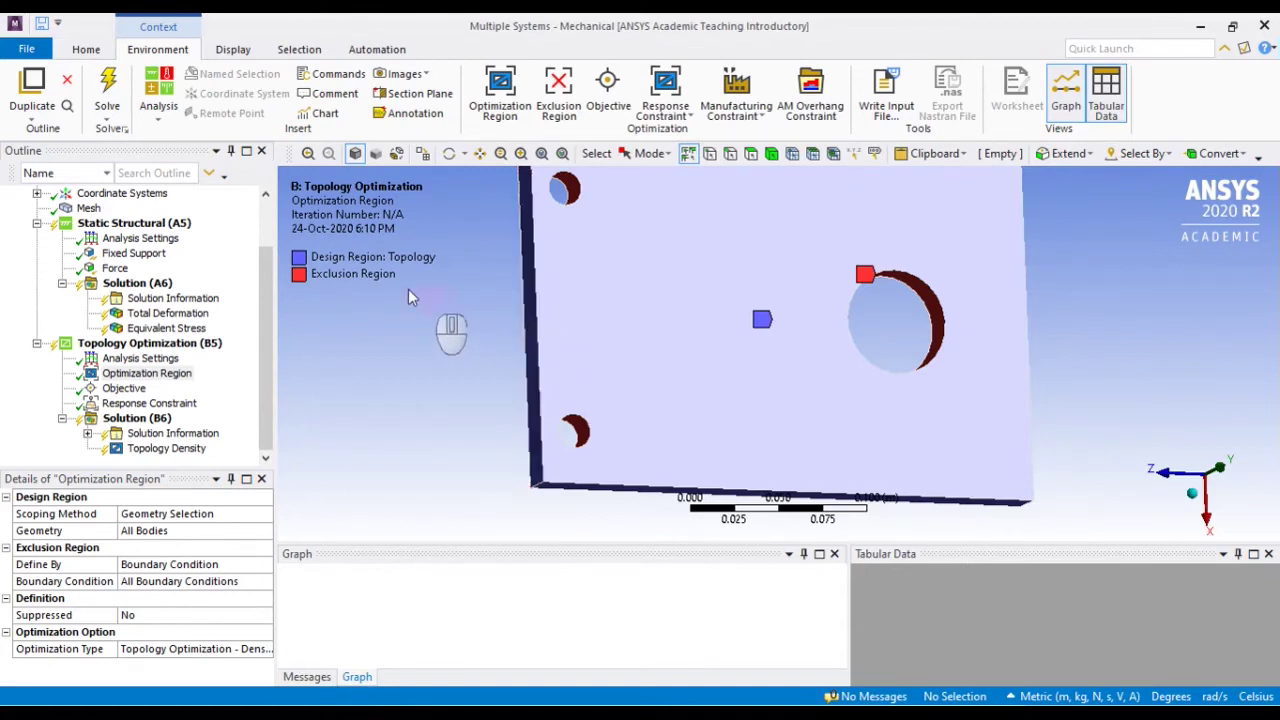
left_click(527, 333)
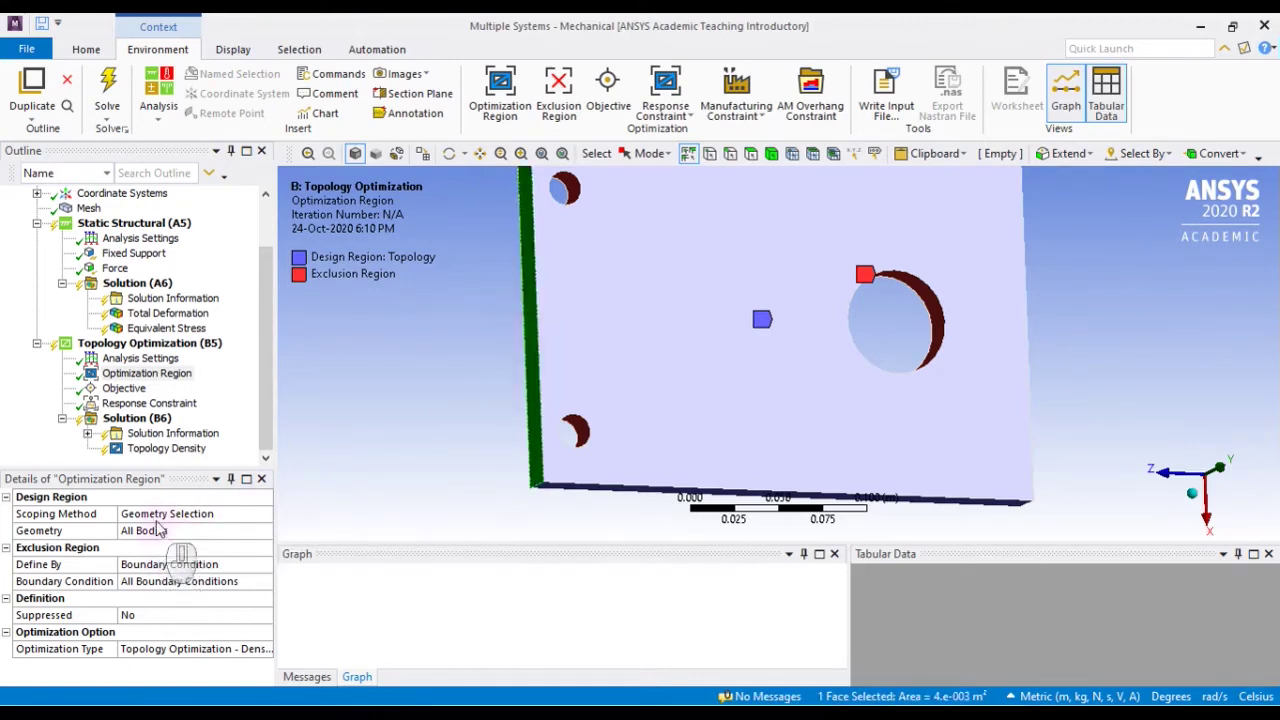
left_click(441, 369)
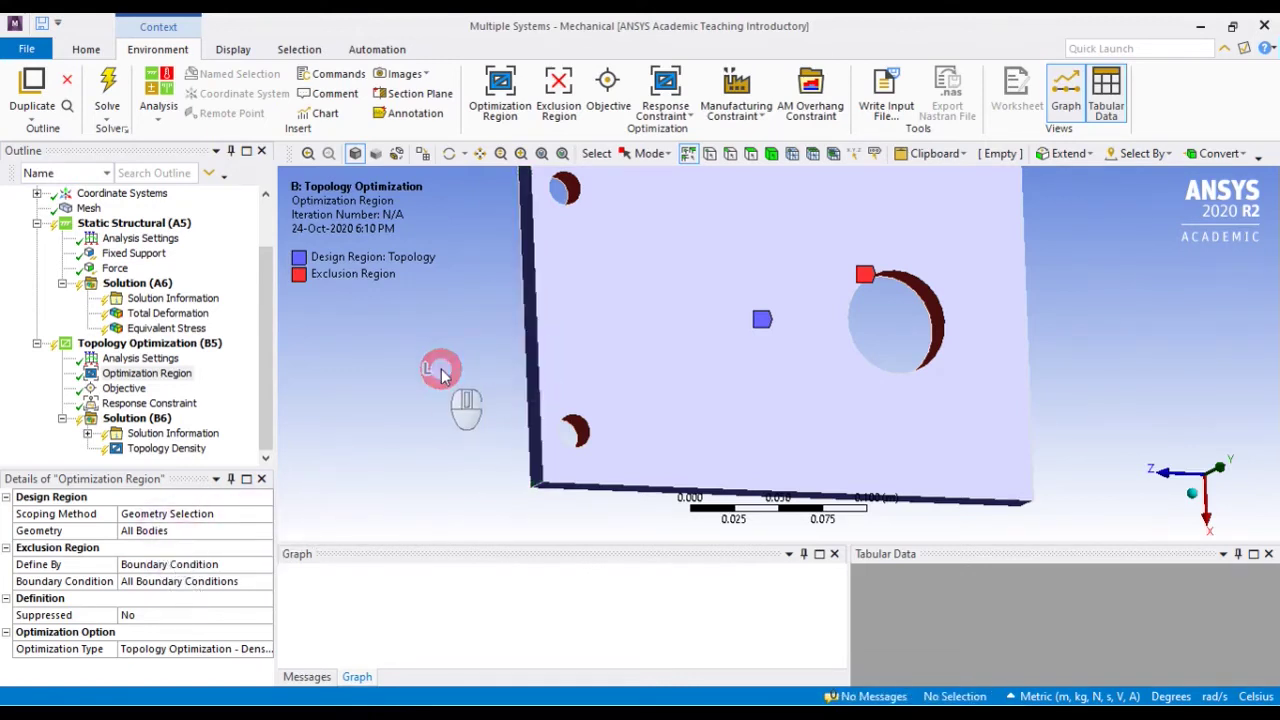
mouse_move(441, 369)
middle_mouse_down()
mouse_move(423, 397)
mouse_move(363, 360)
middle_mouse_up()
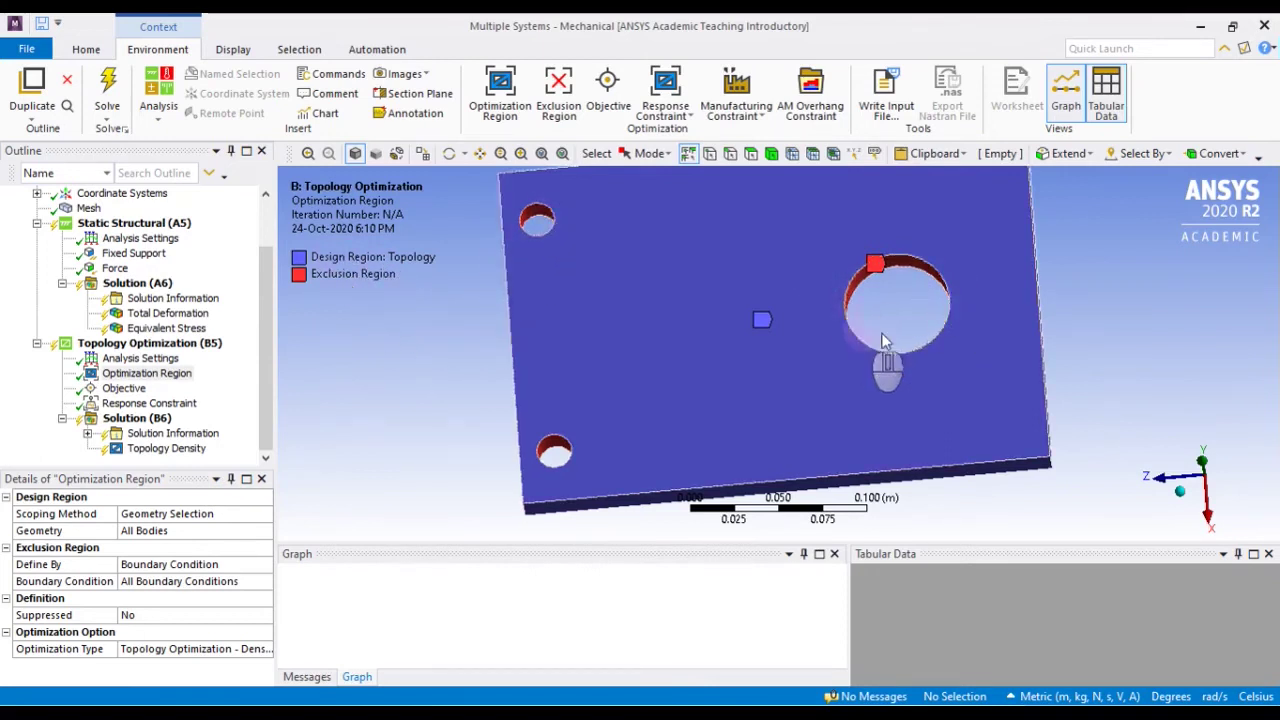
left_click(124, 389)
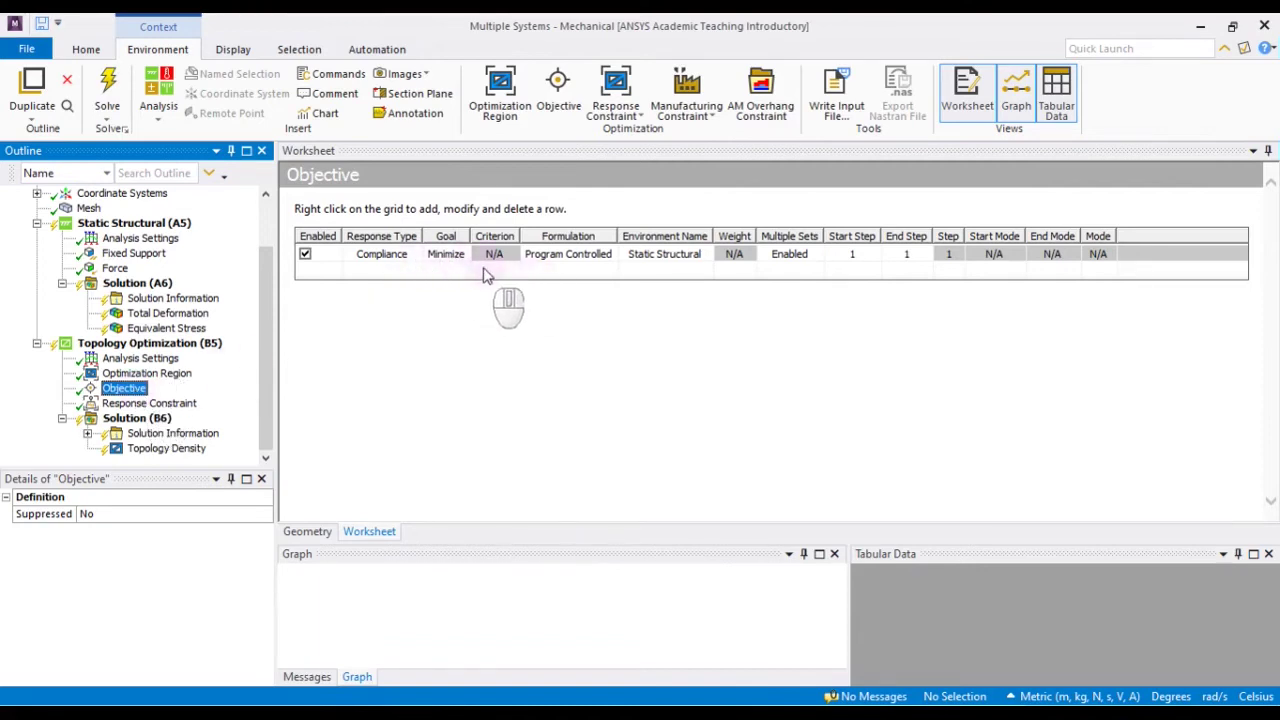
Define the response constraint with Mass as the response and set the percent to retain to 60 %.
left_click(162, 405)
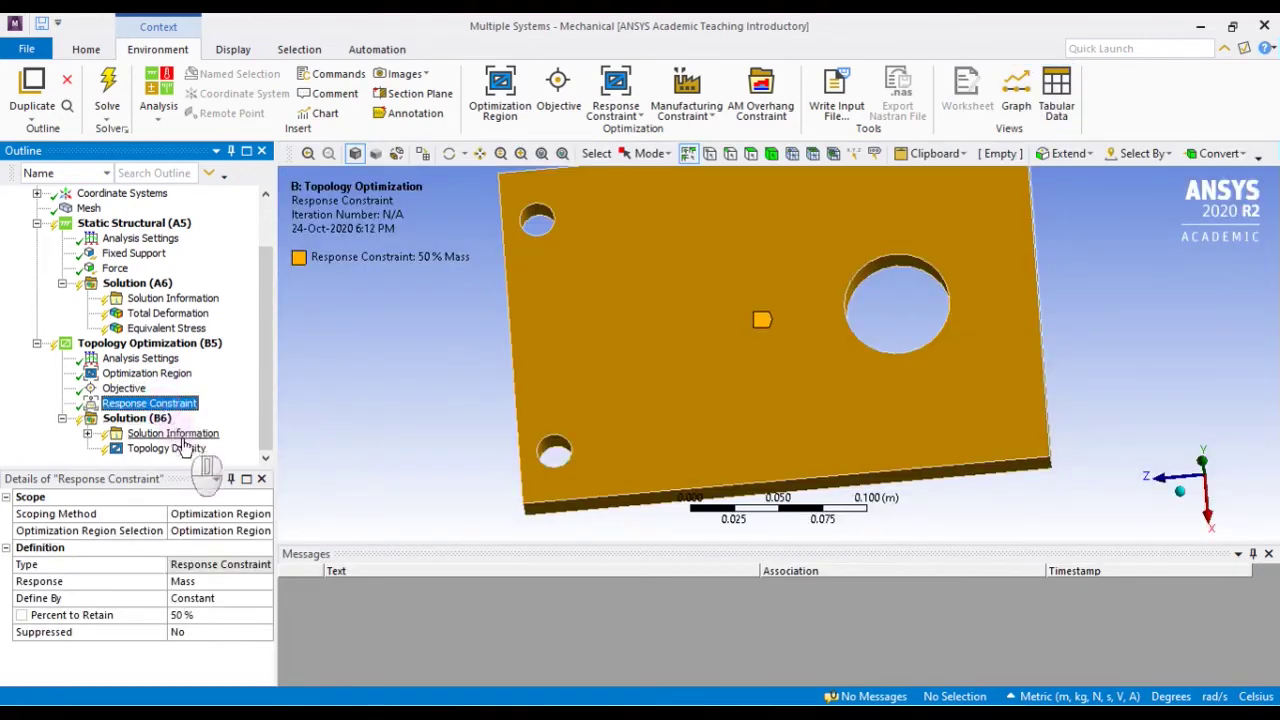
left_click(228, 583)
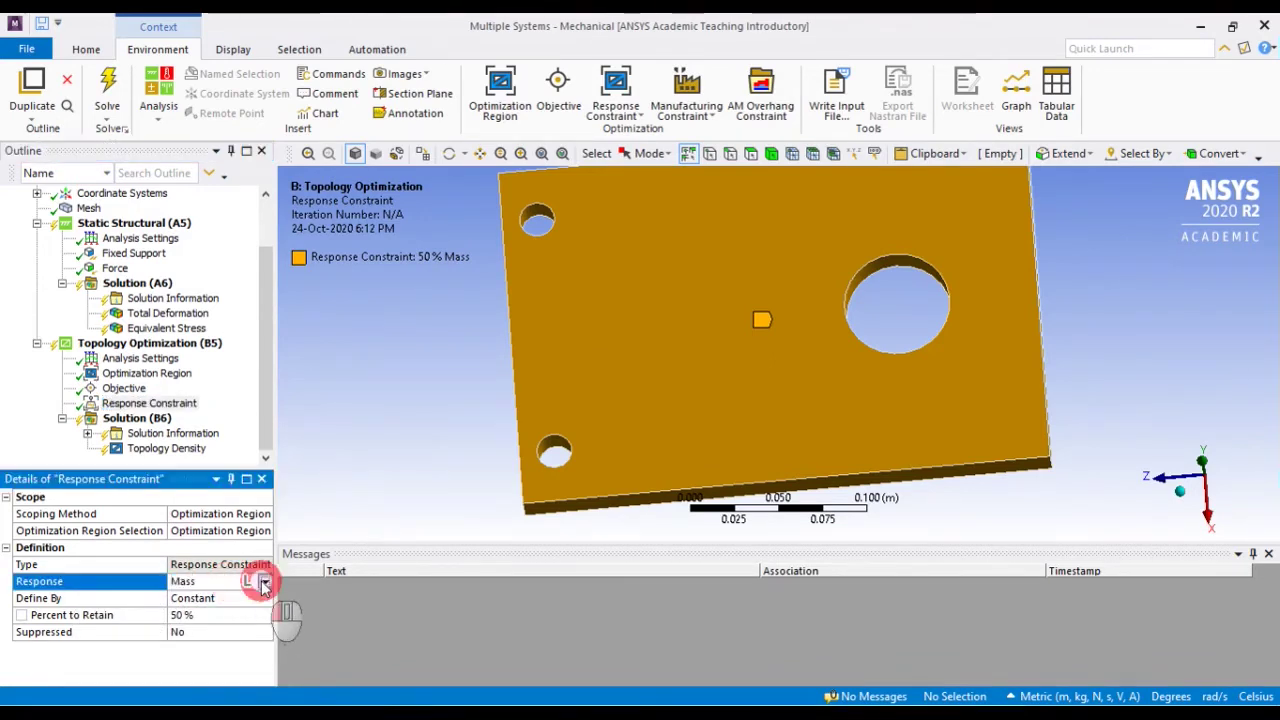
left_click(258, 581)
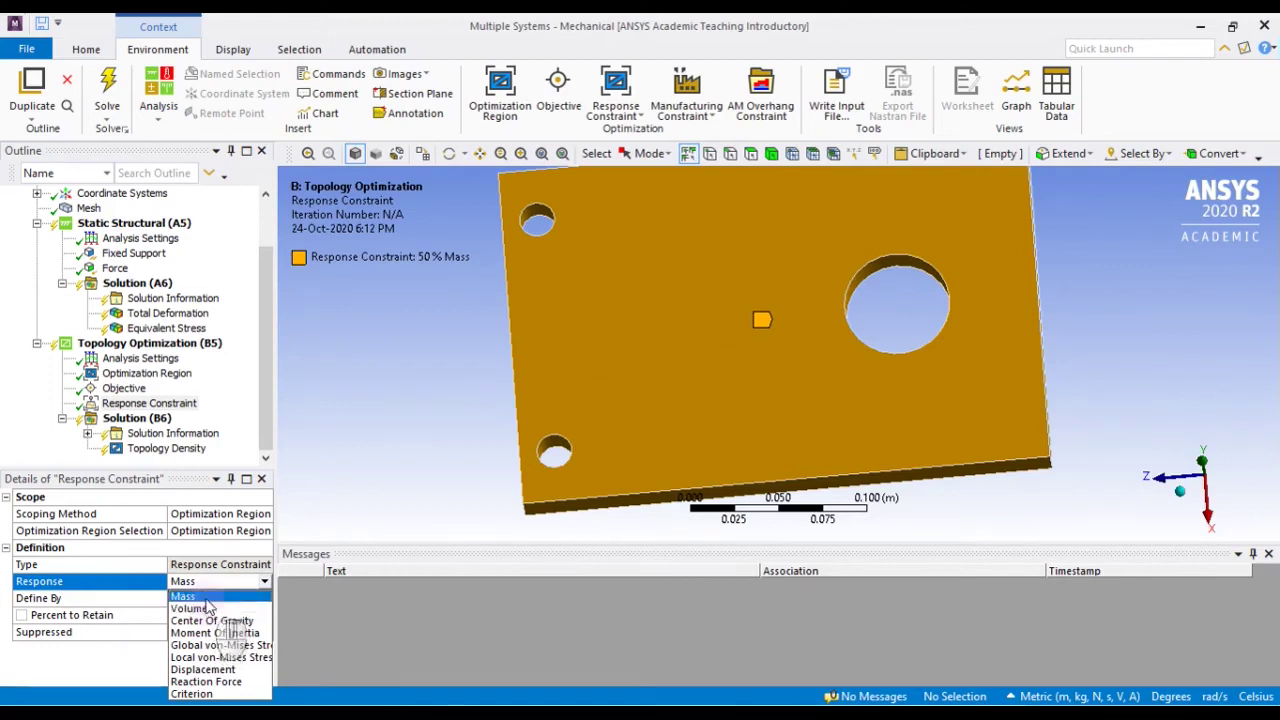
left_click(205, 596)
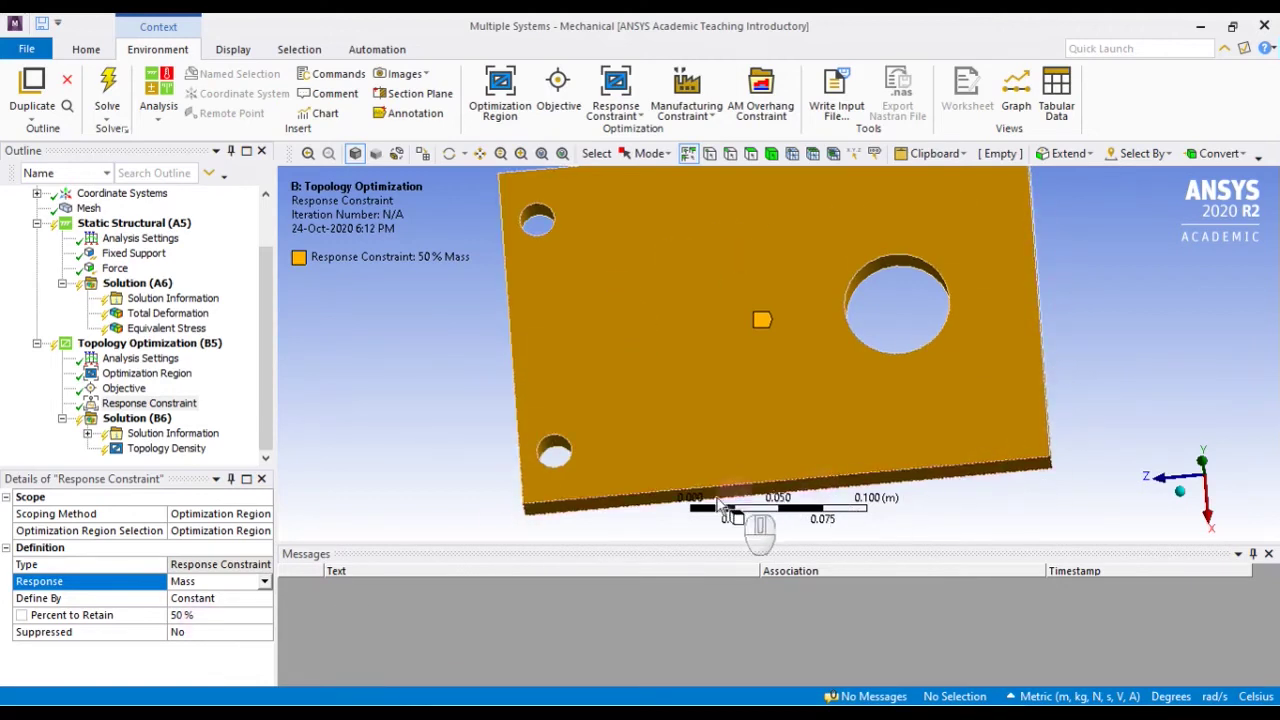
left_click(212, 616)
type("60")
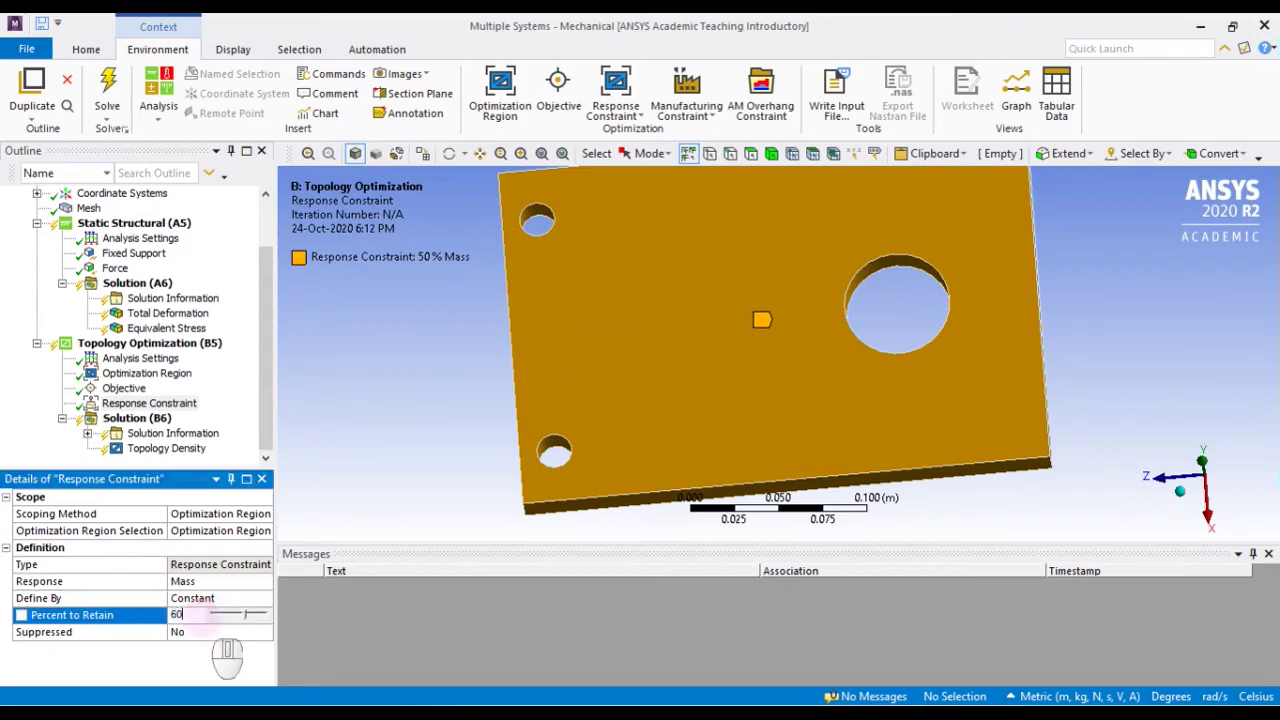
key("Return")
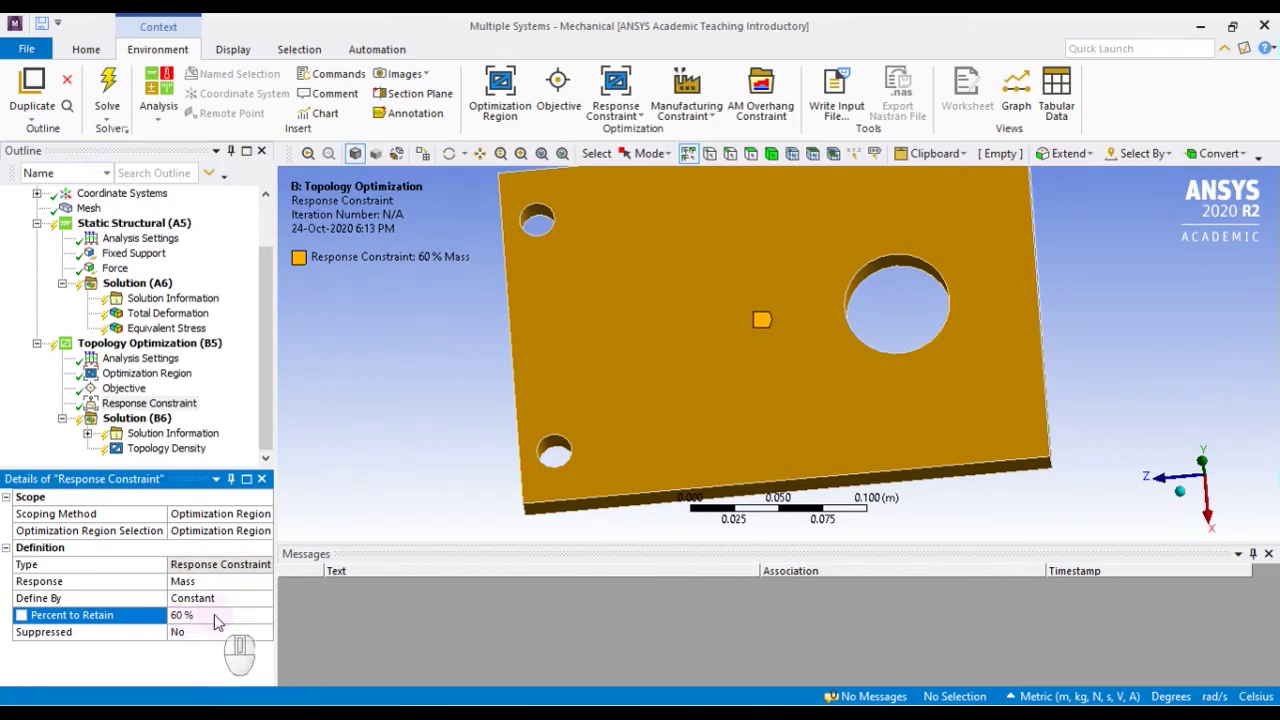
Solve the topology optimization and review its analysis settings, including the maximum number of iterations, during the run.
left_click(108, 88)
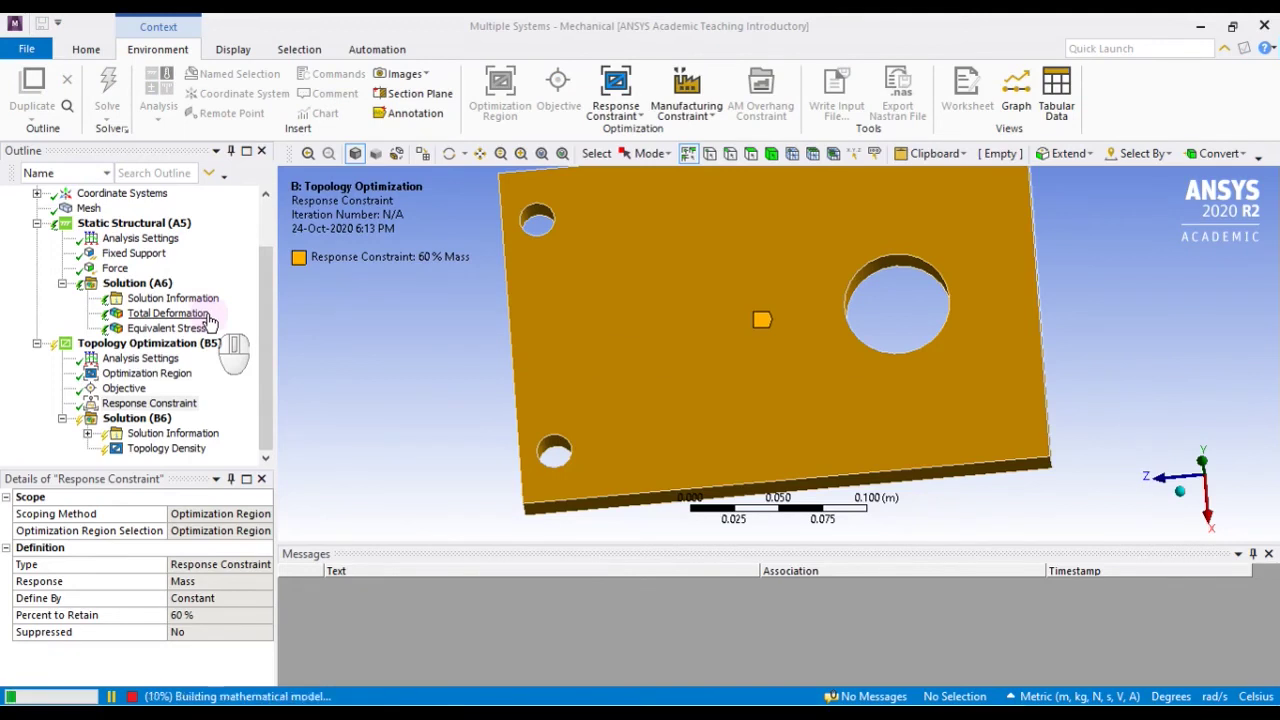
left_click(165, 359)
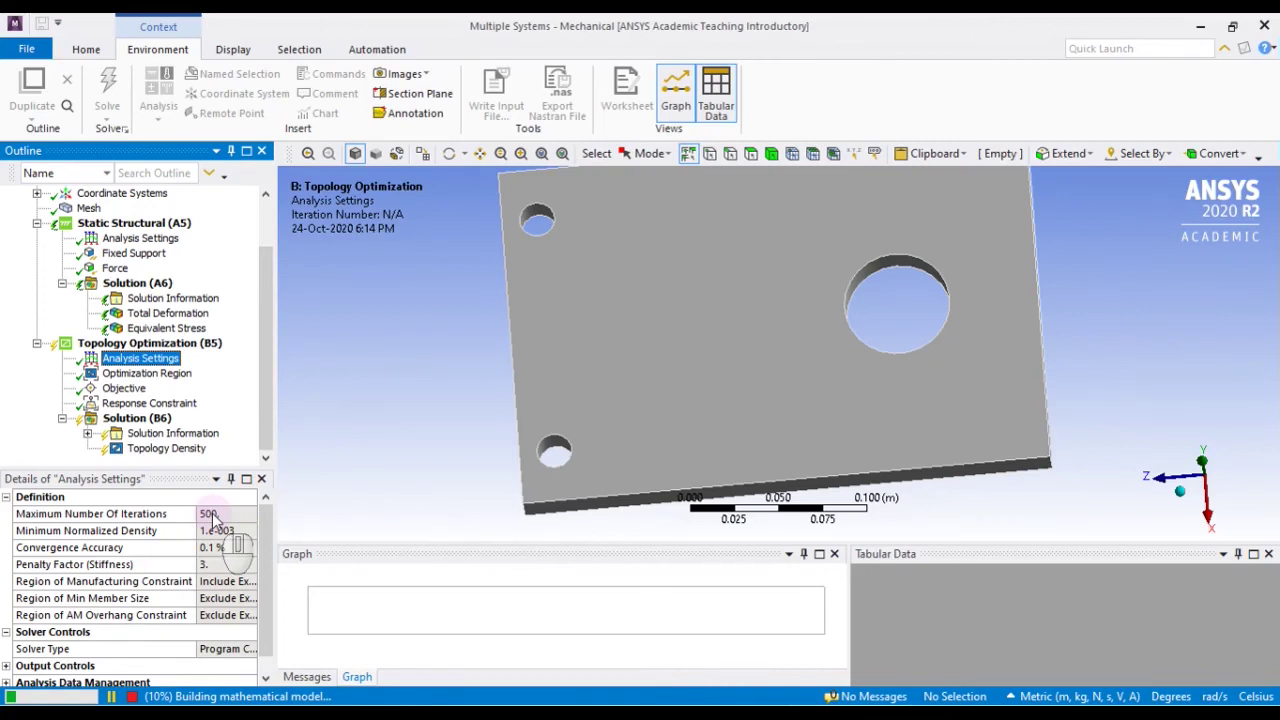
left_click_drag(264, 387, 262, 430)
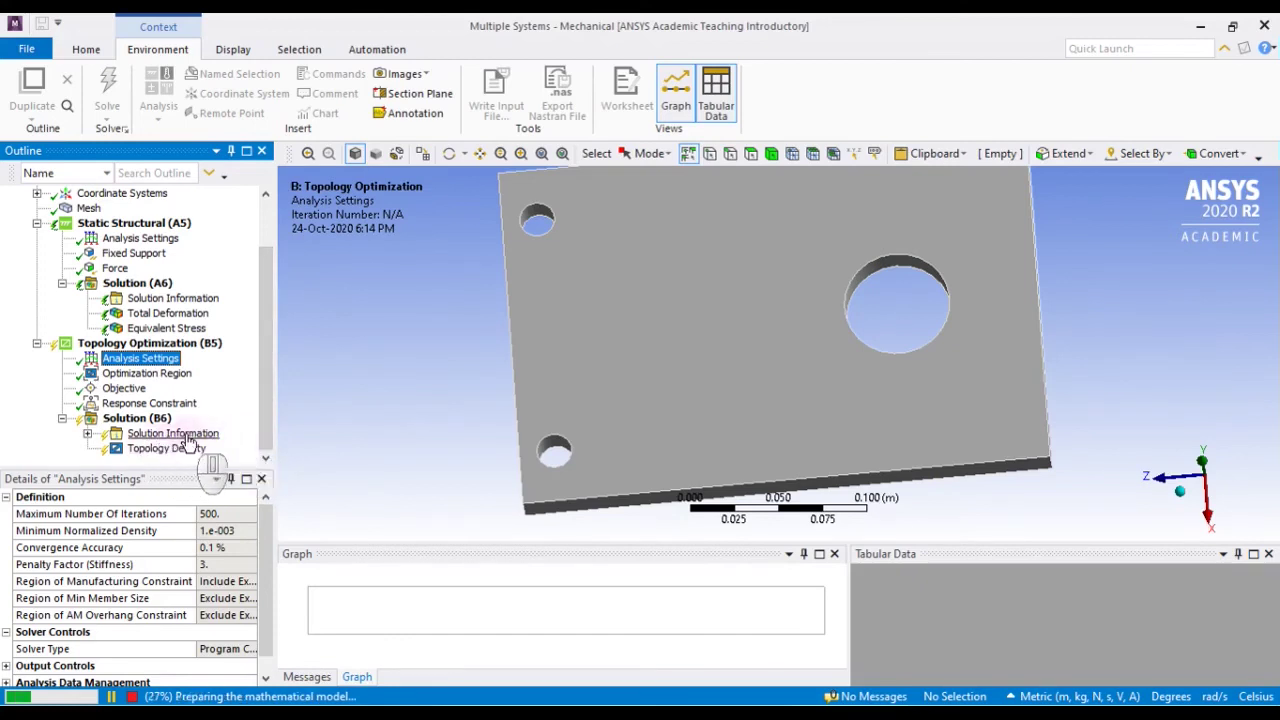
Display the Topology Density Tracker under the optimization's Solution Information to follow the plate's shape face-on during the solve.
left_click(88, 437)
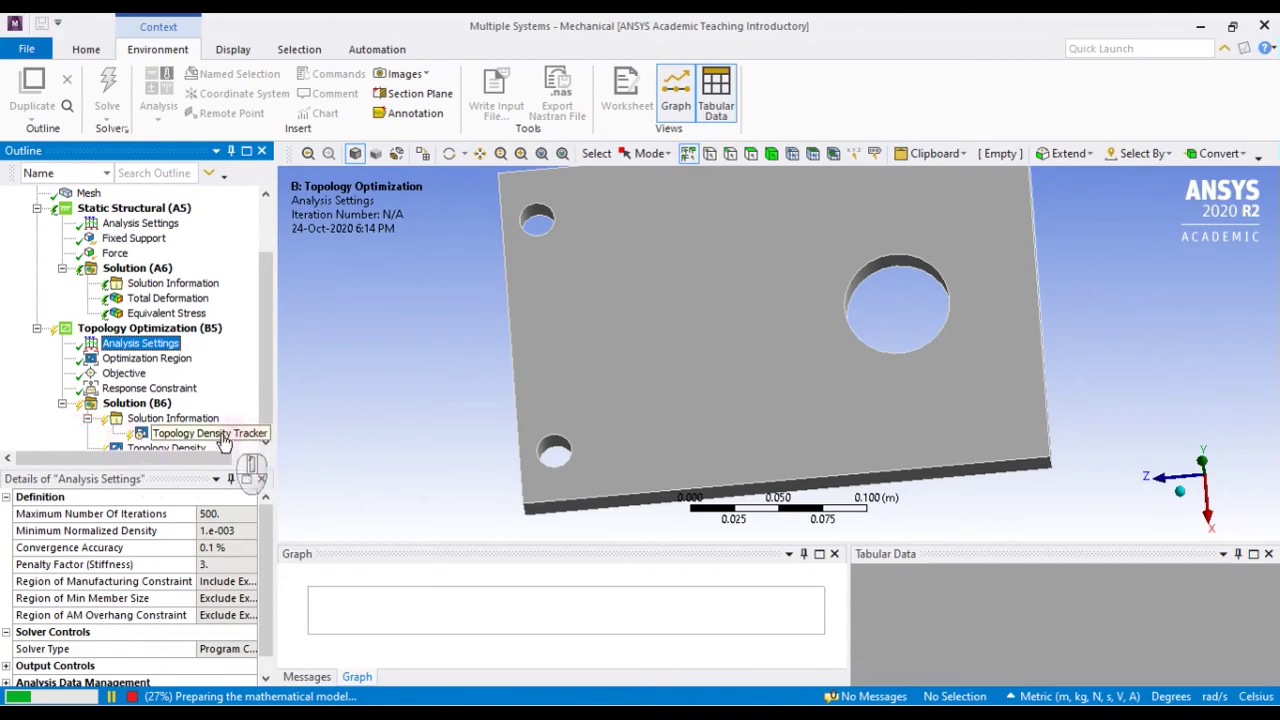
left_click(222, 440)
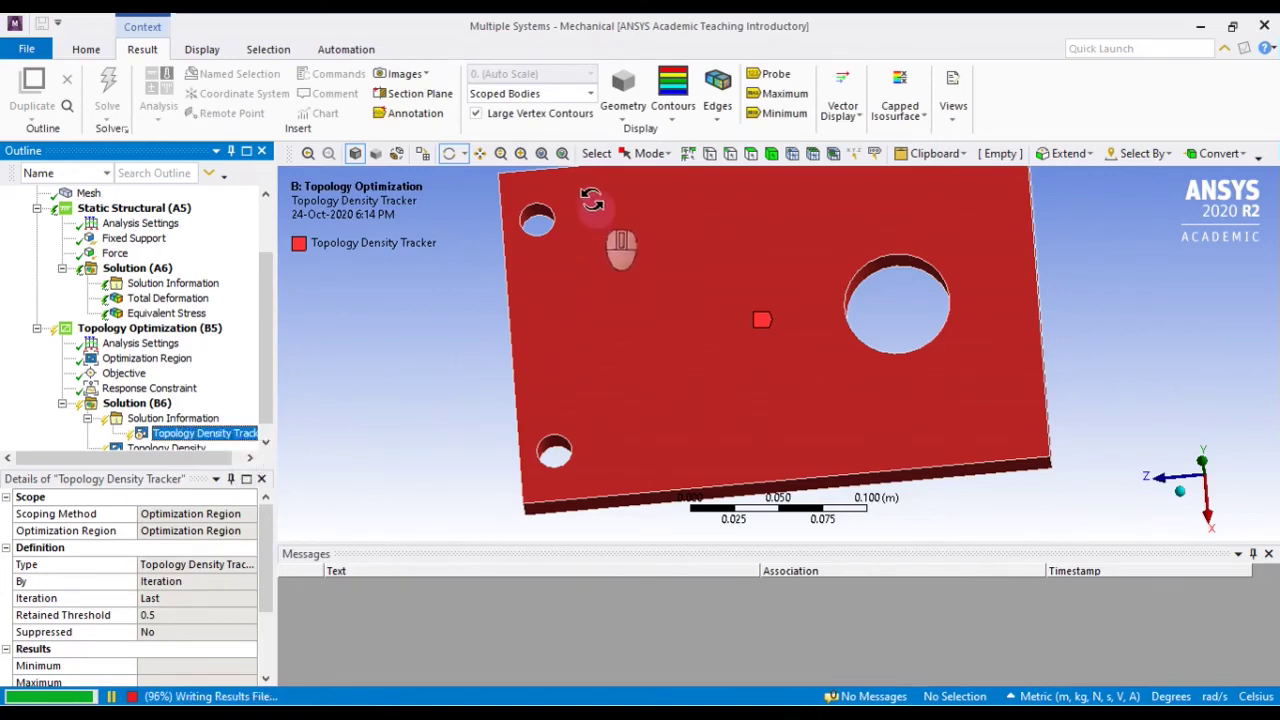
left_click(541, 154)
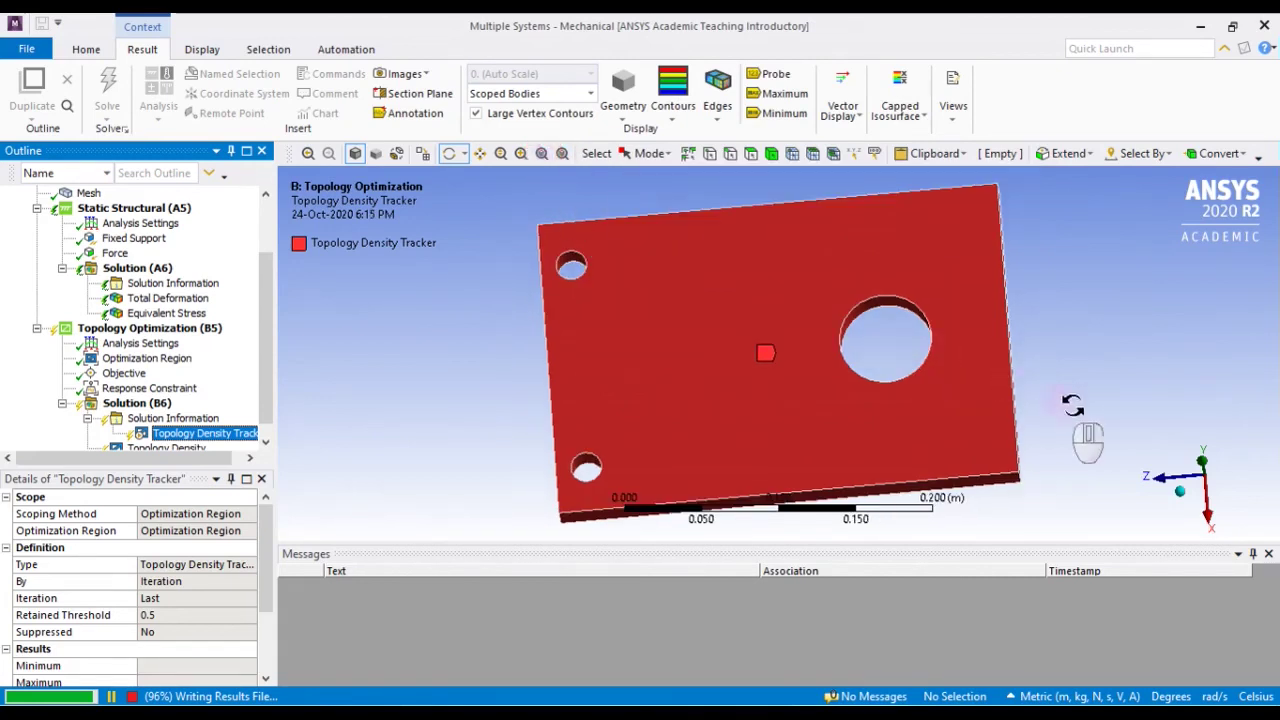
left_click(1203, 464)
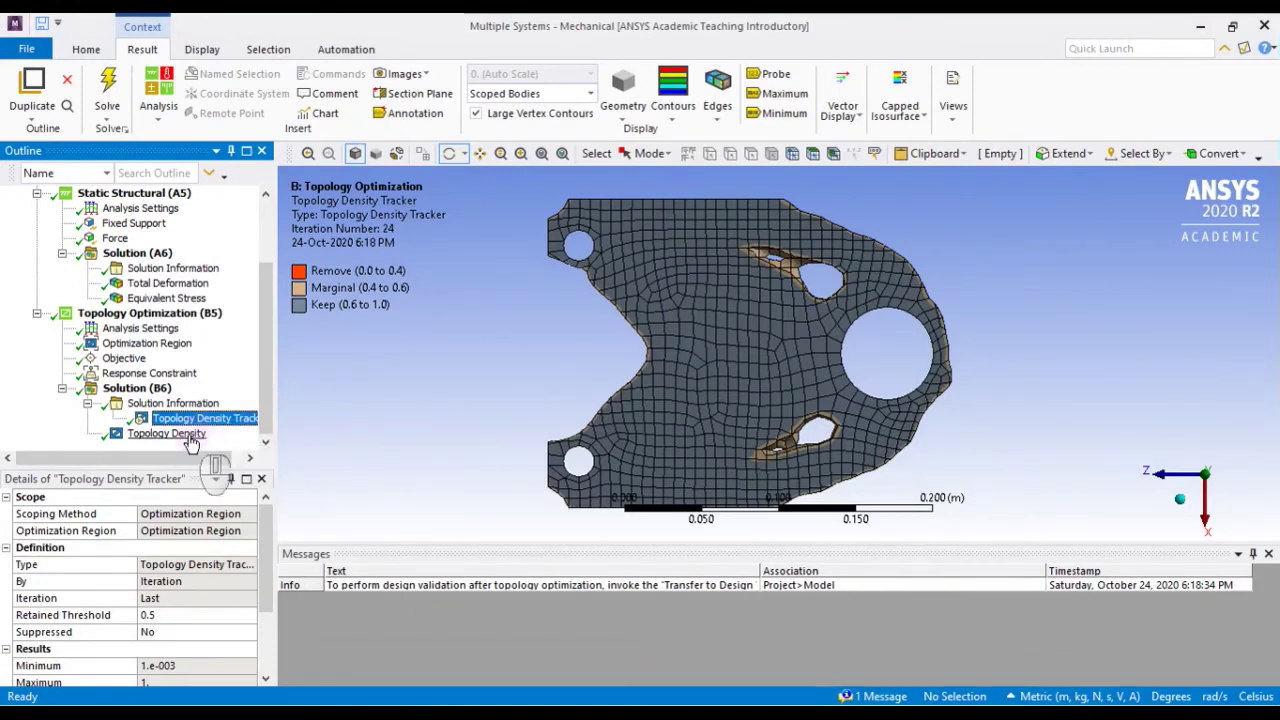
Examine the Topology Density result on the optimized plate, and play and pause the animation of its iterations.
left_click(185, 434)
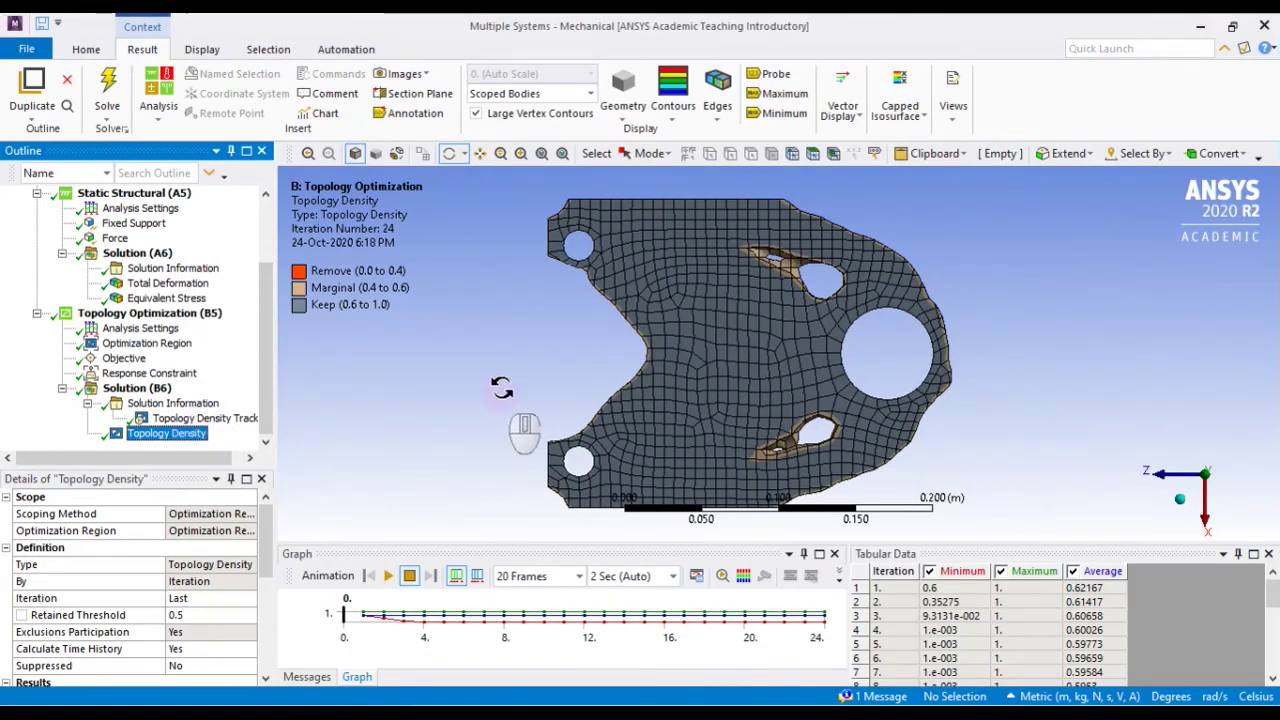
middle_click_drag(520, 428, 471, 382)
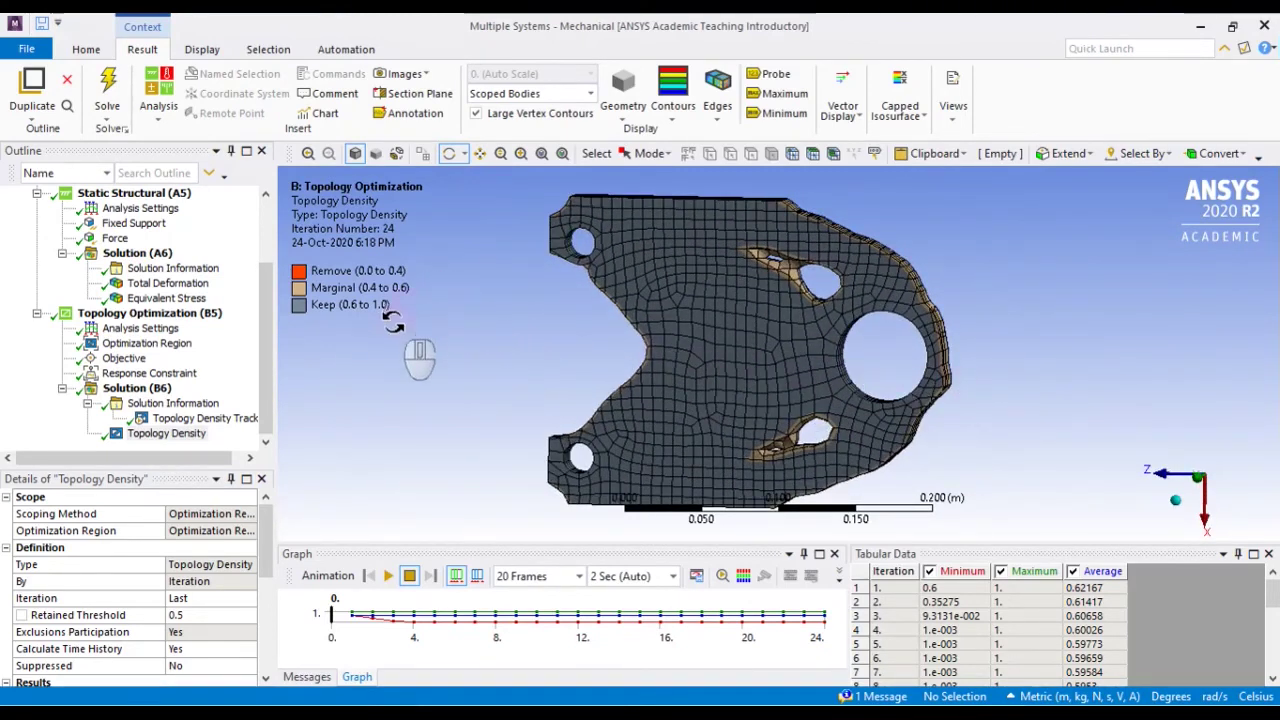
middle_click_drag(990, 395, 958, 378)
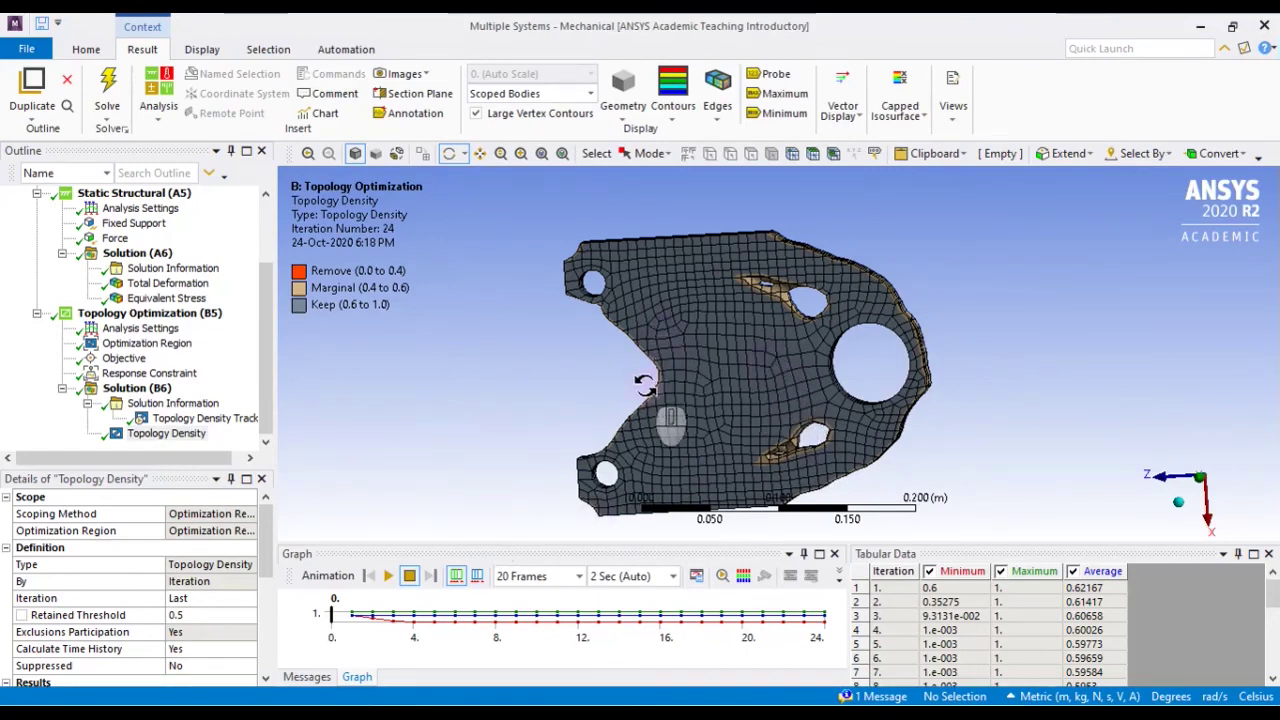
middle_click_drag(688, 392, 898, 405)
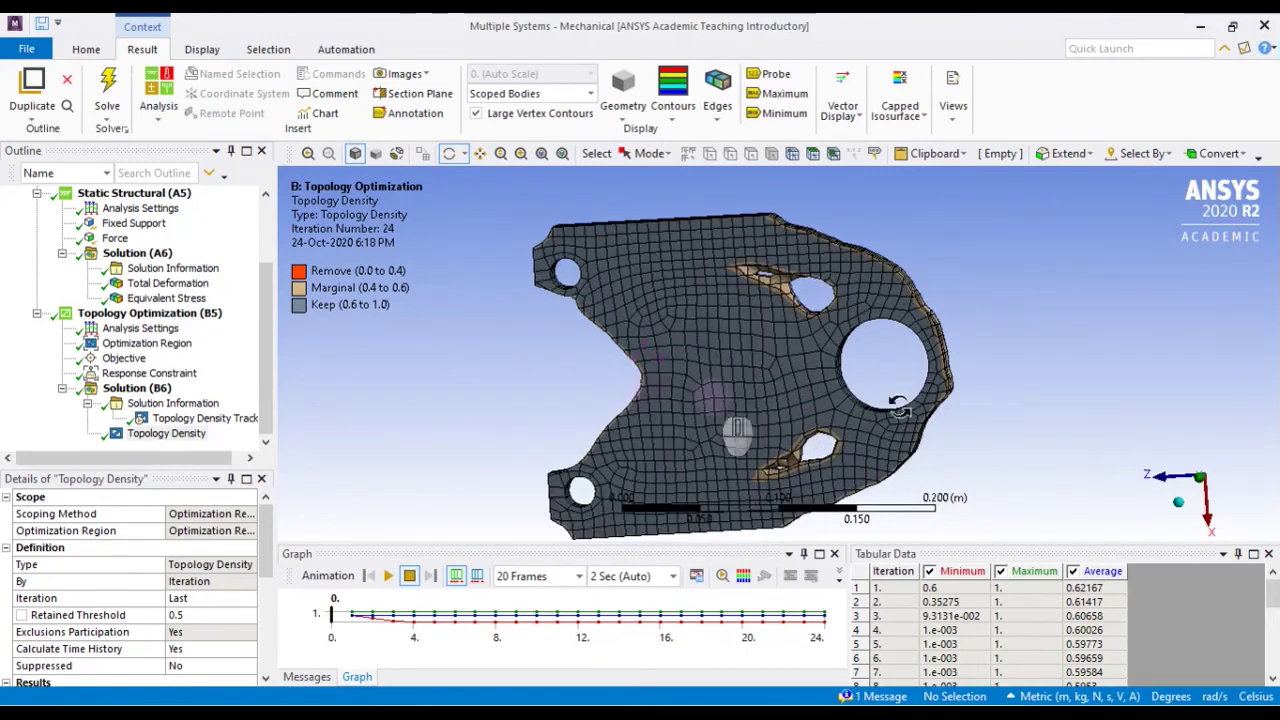
left_click(1204, 481)
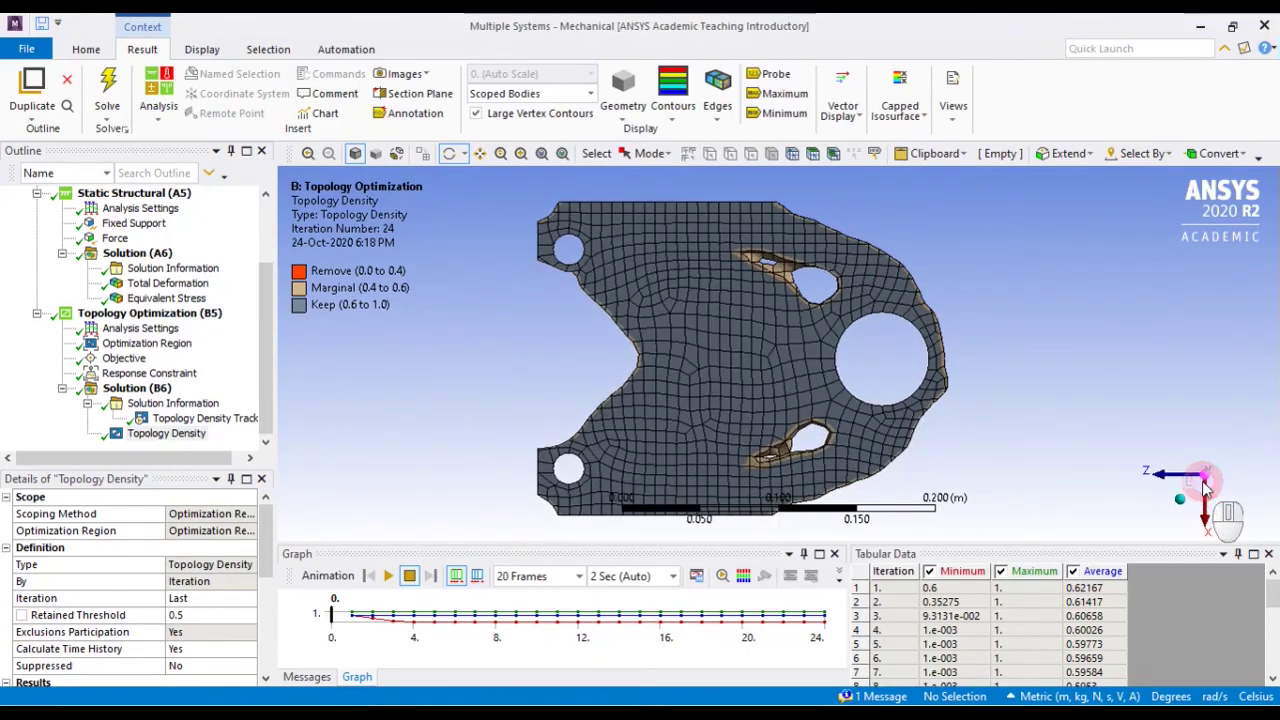
left_click(390, 577)
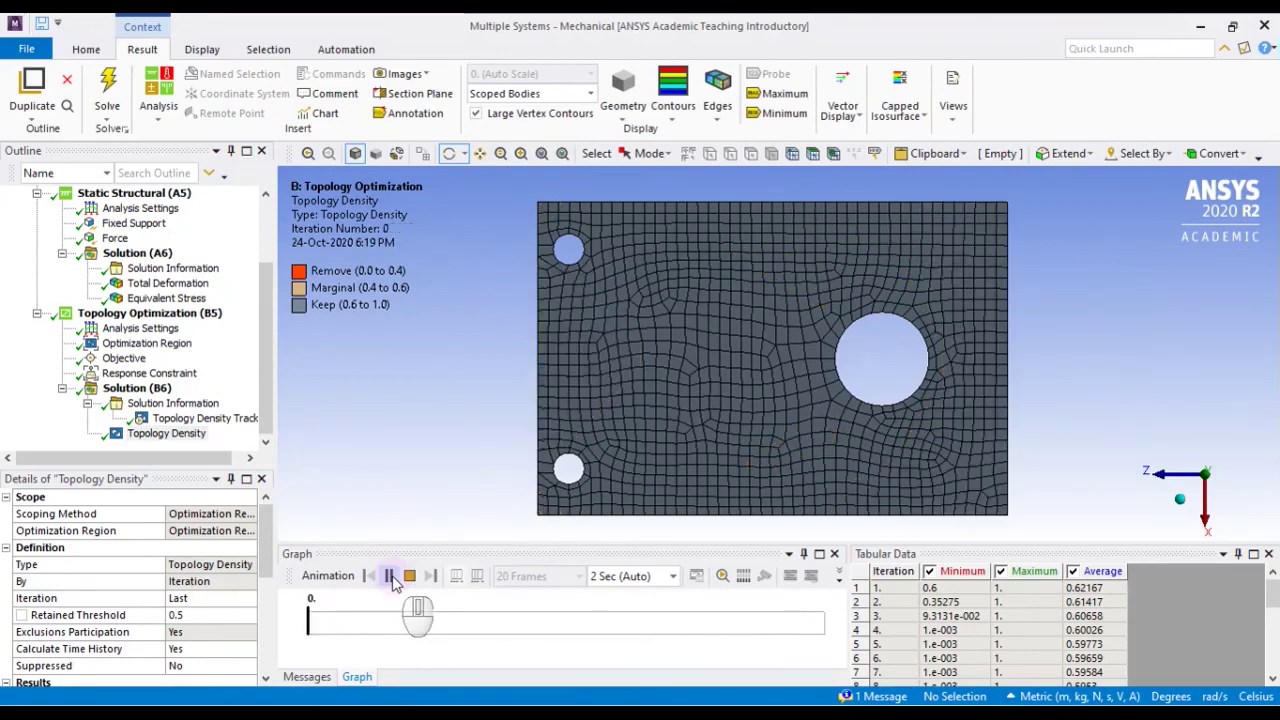
left_click(390, 577)
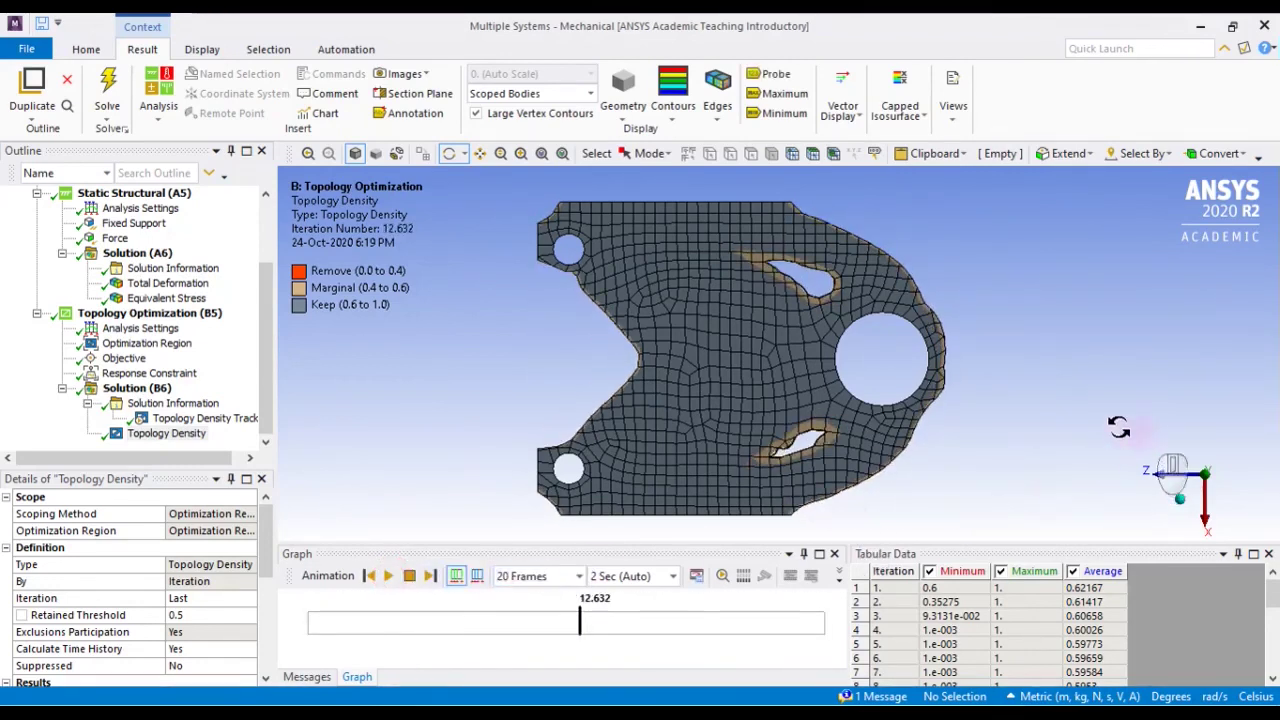